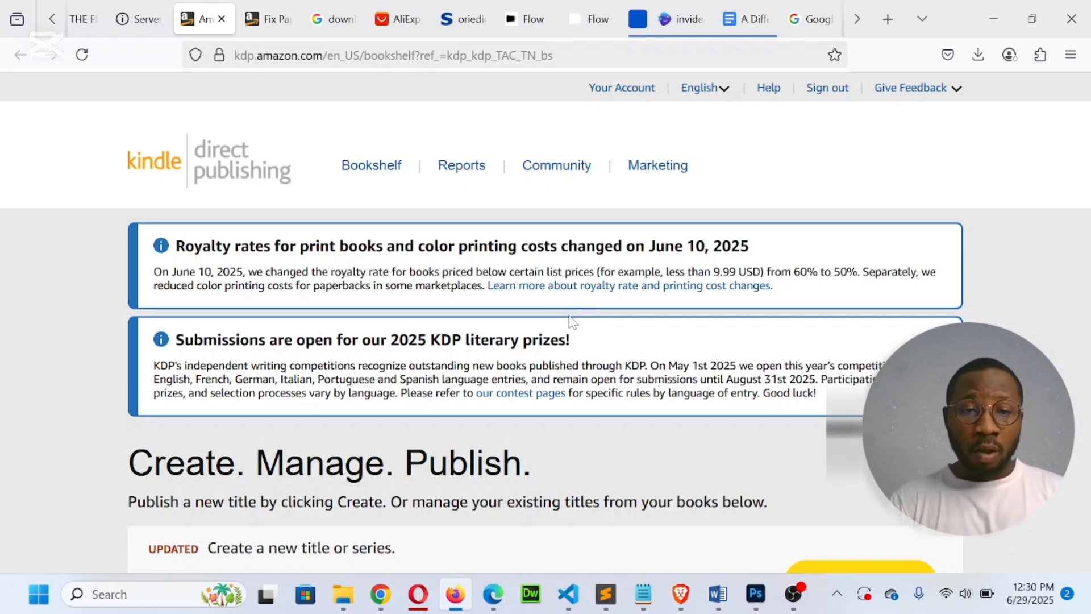
# Start creating a new title from the bookshelf and choose Kindle eBook as the format
pyautogui.scroll(-3, 858, 410)
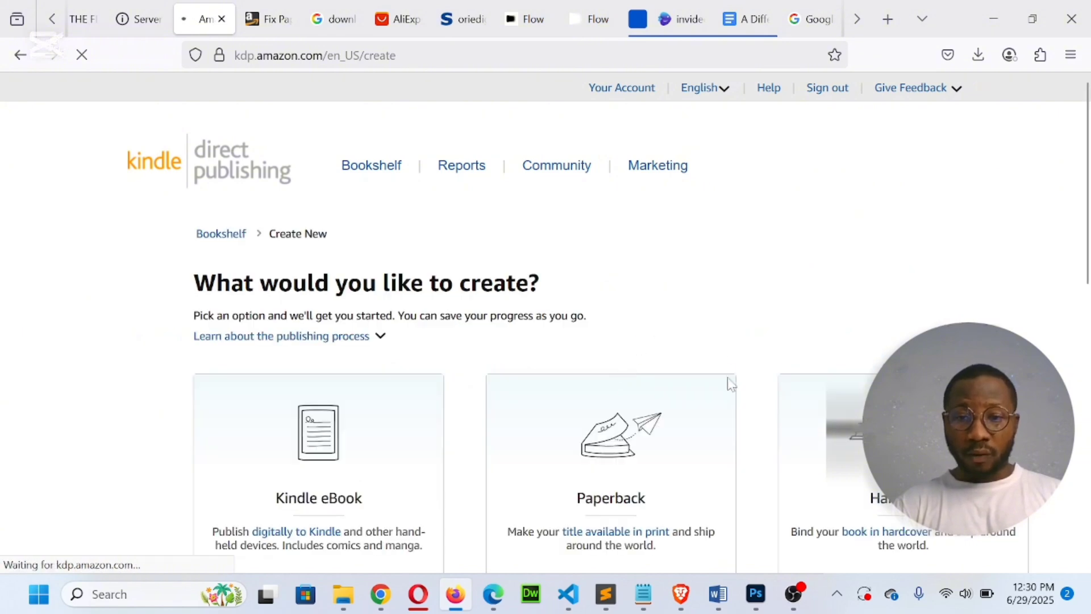
pyautogui.scroll(-5, 732, 384)
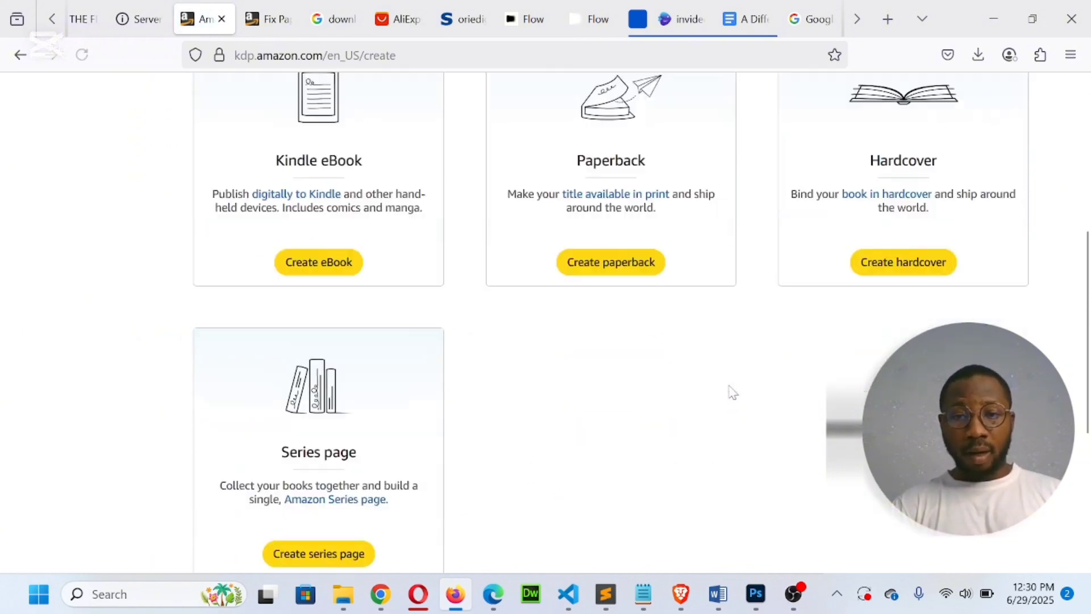
pyautogui.scroll(2, 731, 392)
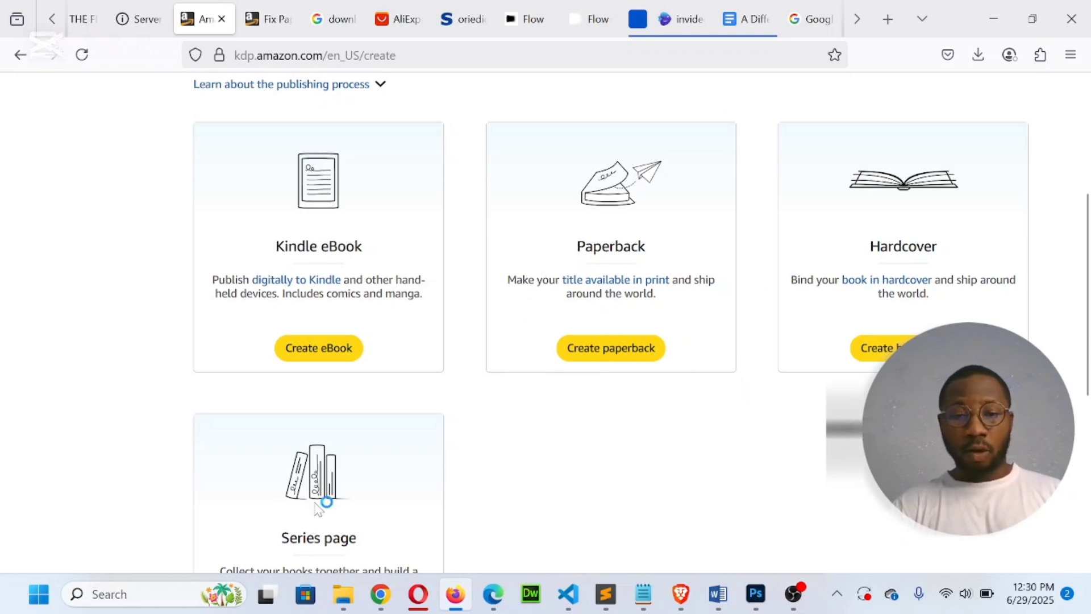
pyautogui.scroll(-2, 318, 507)
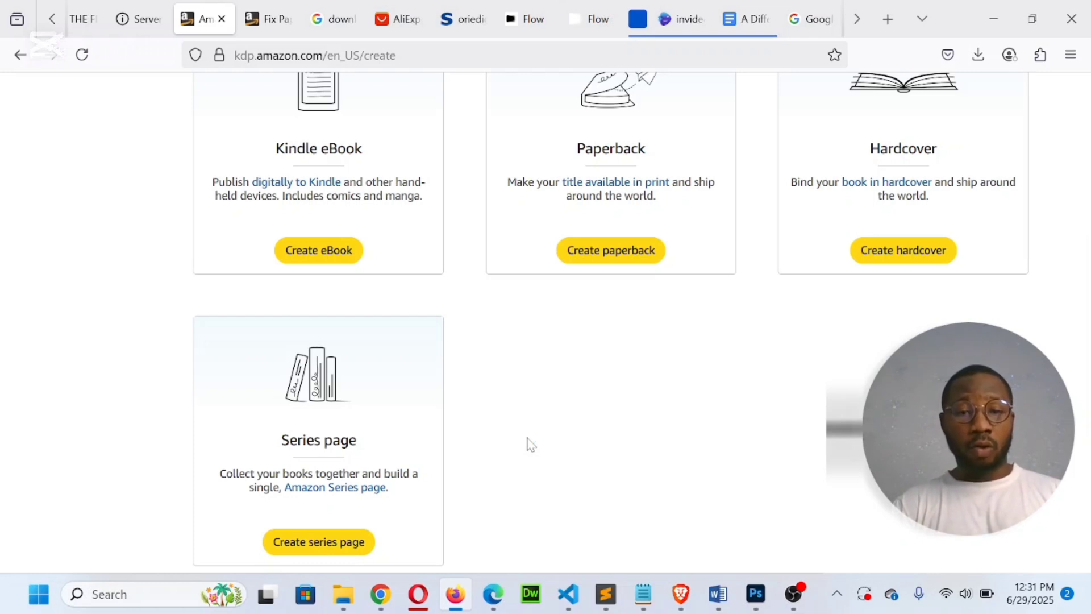
pyautogui.scroll(2, 528, 443)
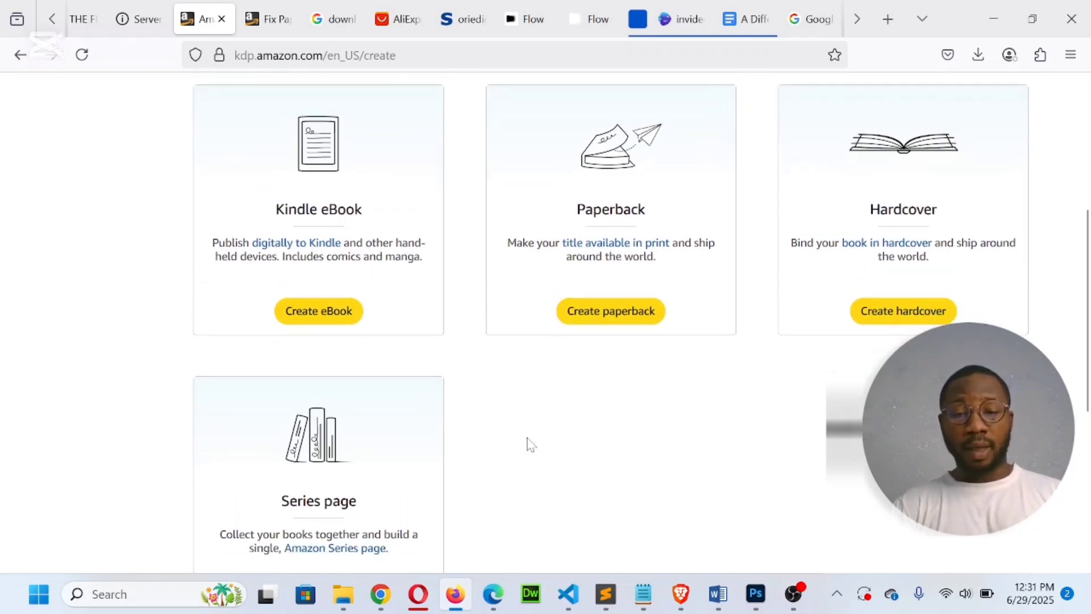
pyautogui.scroll(2, 527, 444)
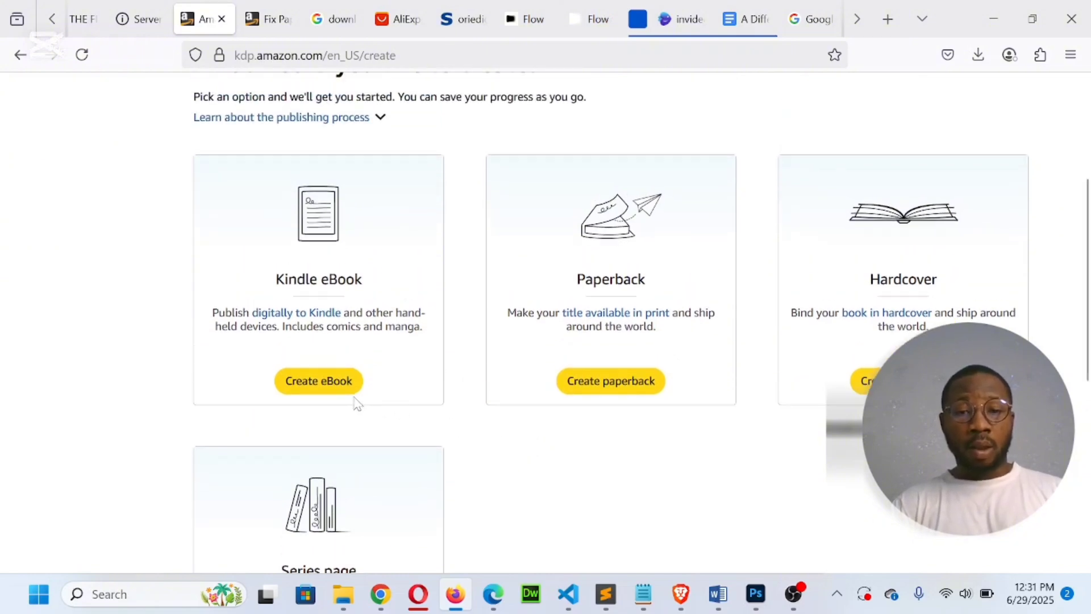
pyautogui.click(318, 382)
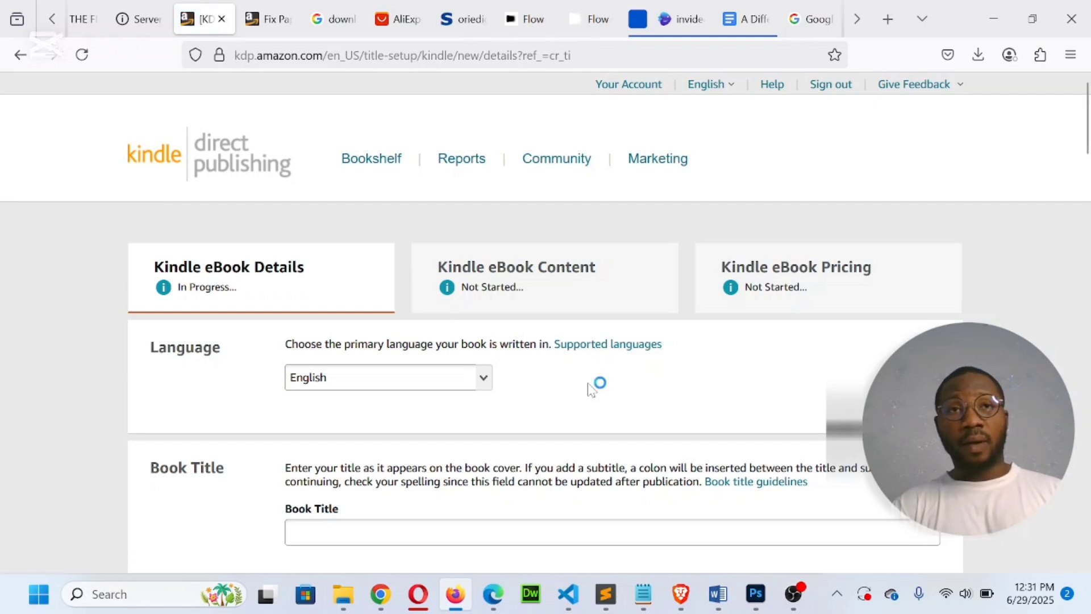
# Enter the book title "A DIFFERENT KIND OF WEALTH" in the eBook details, taking it from the Document4 manuscript in Word
pyautogui.scroll(-3, 591, 390)
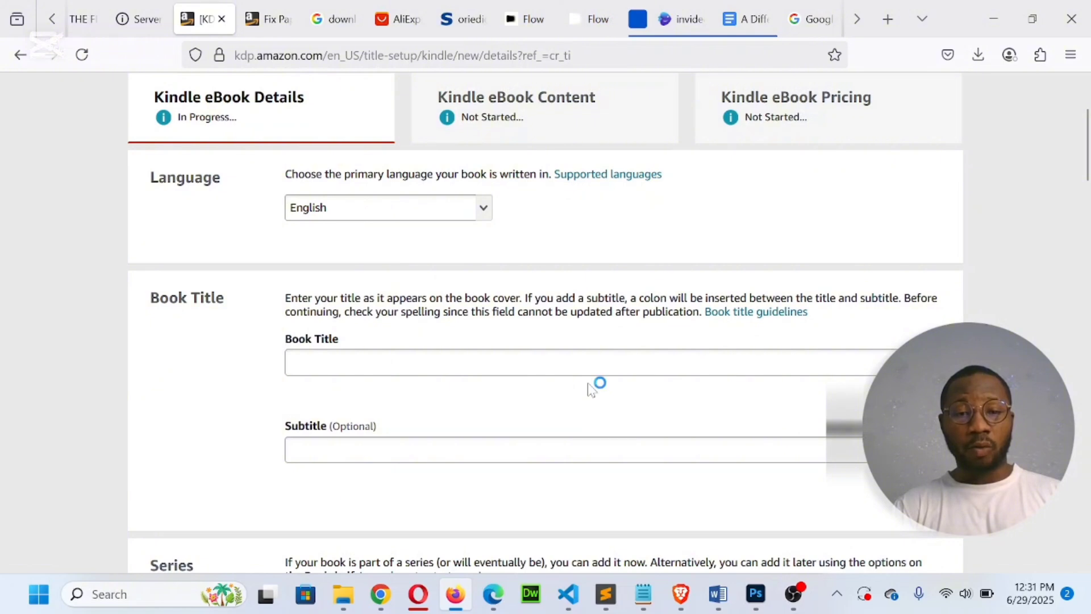
pyautogui.scroll(-2, 591, 390)
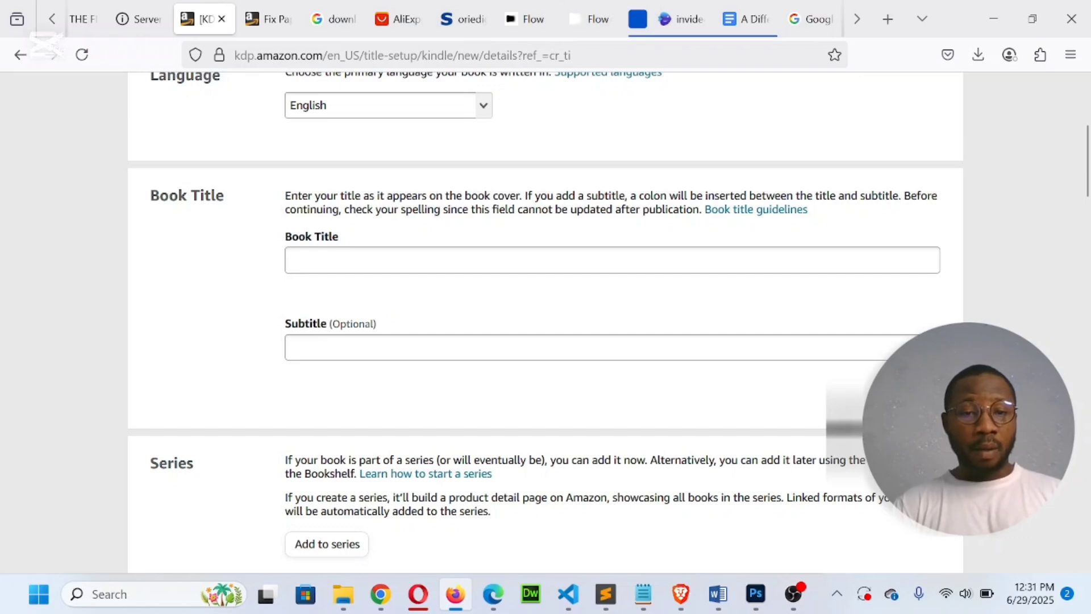
pyautogui.click(483, 260)
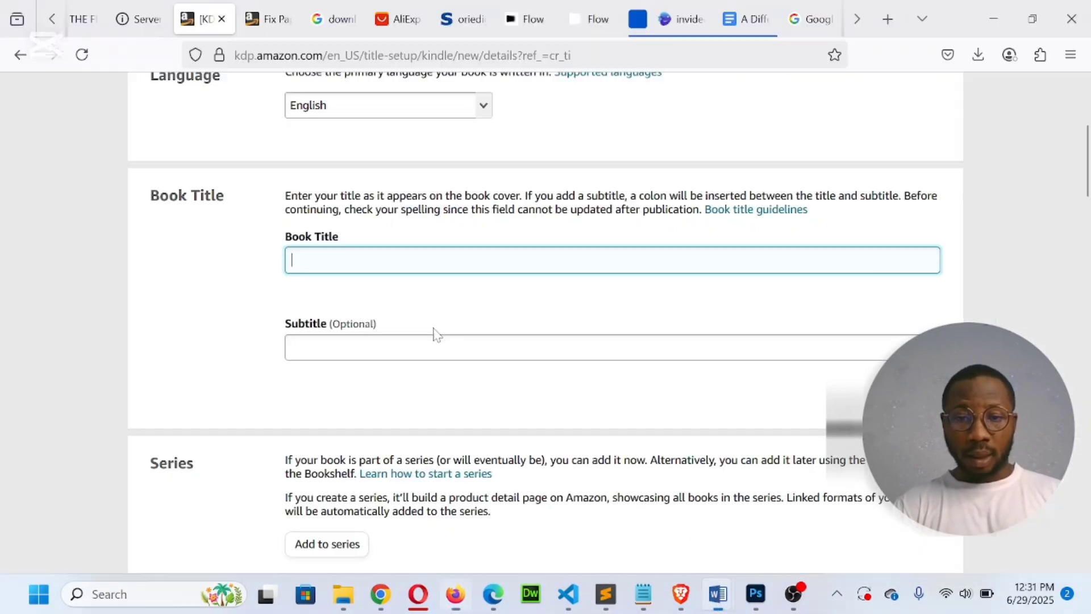
pyautogui.hotkey('alt', 'Tab')
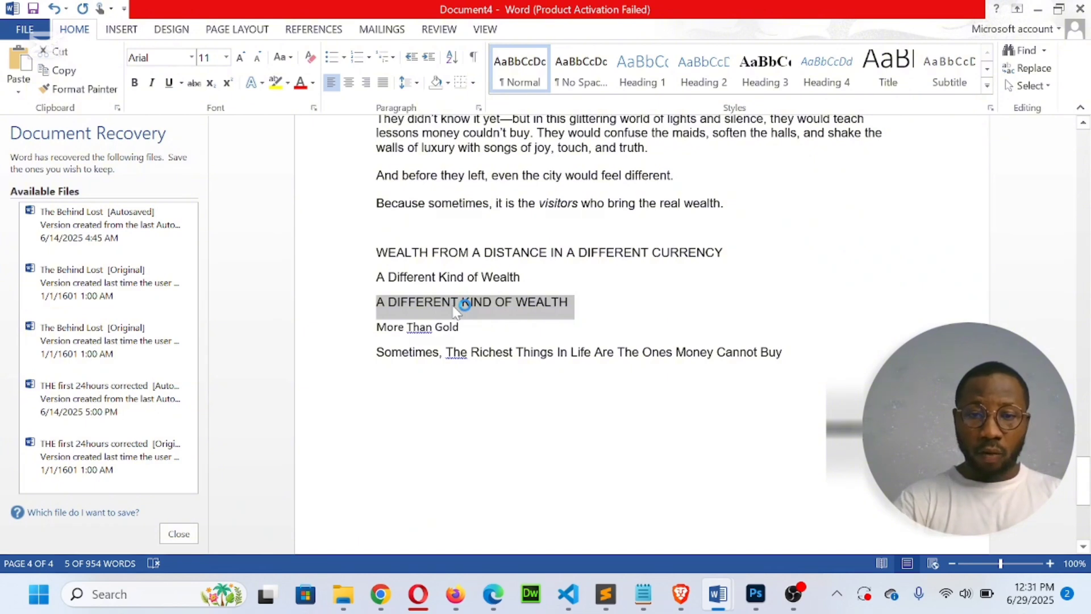
pyautogui.click(1040, 10)
pyautogui.click(478, 260)
pyautogui.write('A DIFFERENT KIND OF WEALTH')
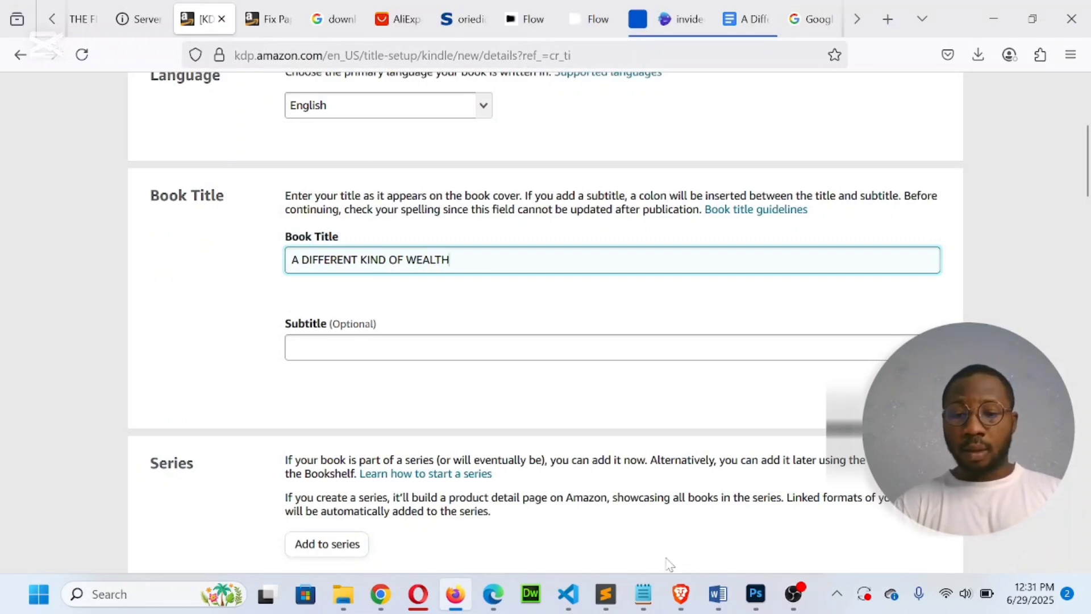
# Copy "Sometimes, The Richest Things In Life Are The Ones Money Cannot Buy" from Document4 in Word into the eBook's subtitle
pyautogui.moveTo(720, 602)
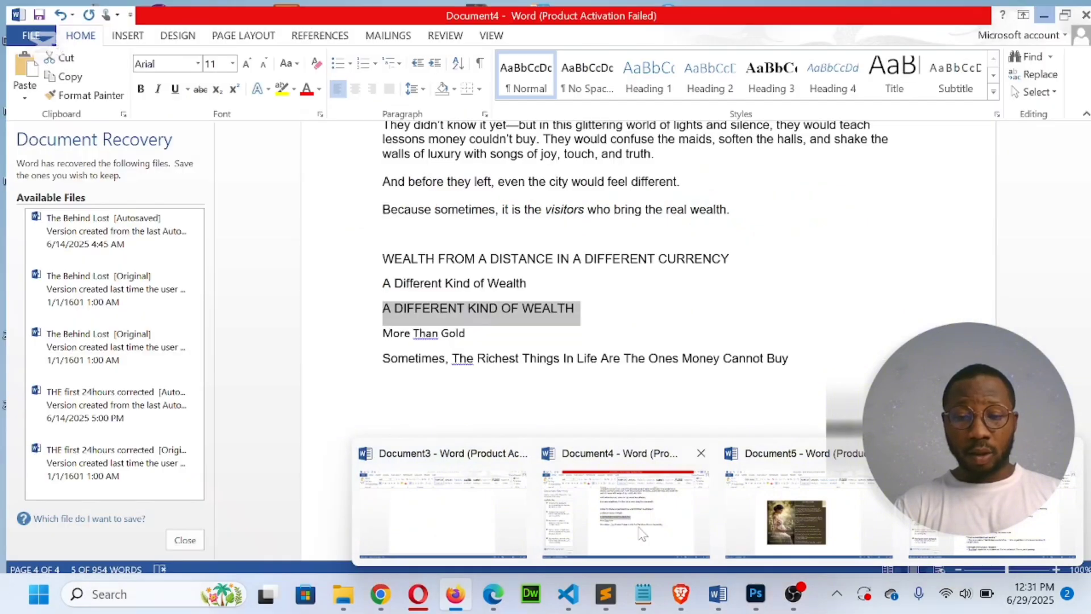
pyautogui.click(643, 528)
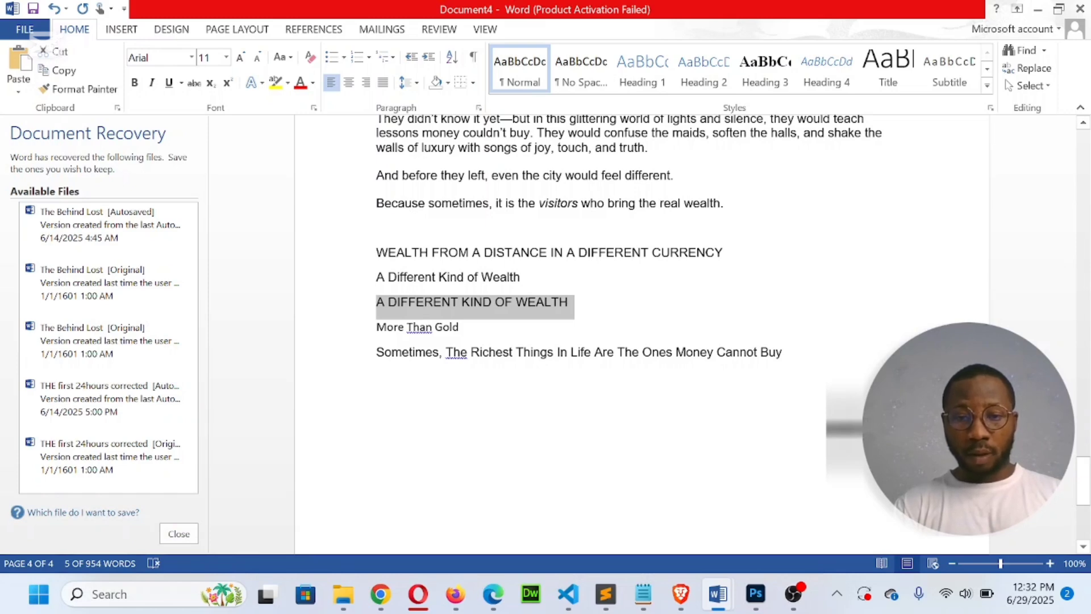
pyautogui.moveTo(376, 353); pyautogui.dragTo(795, 361)
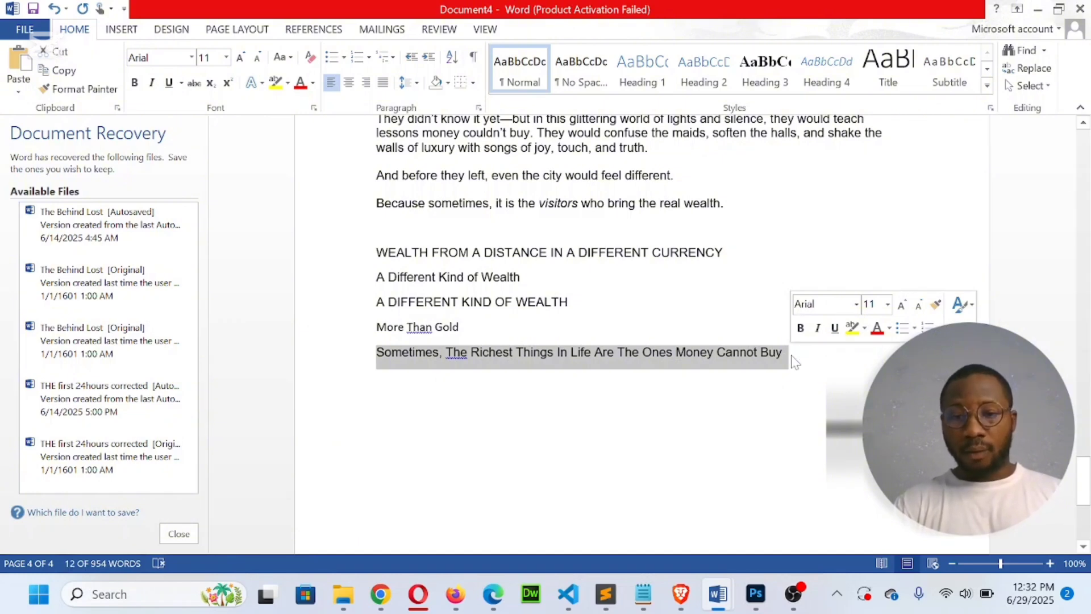
pyautogui.hotkey('ctrl', 'c')
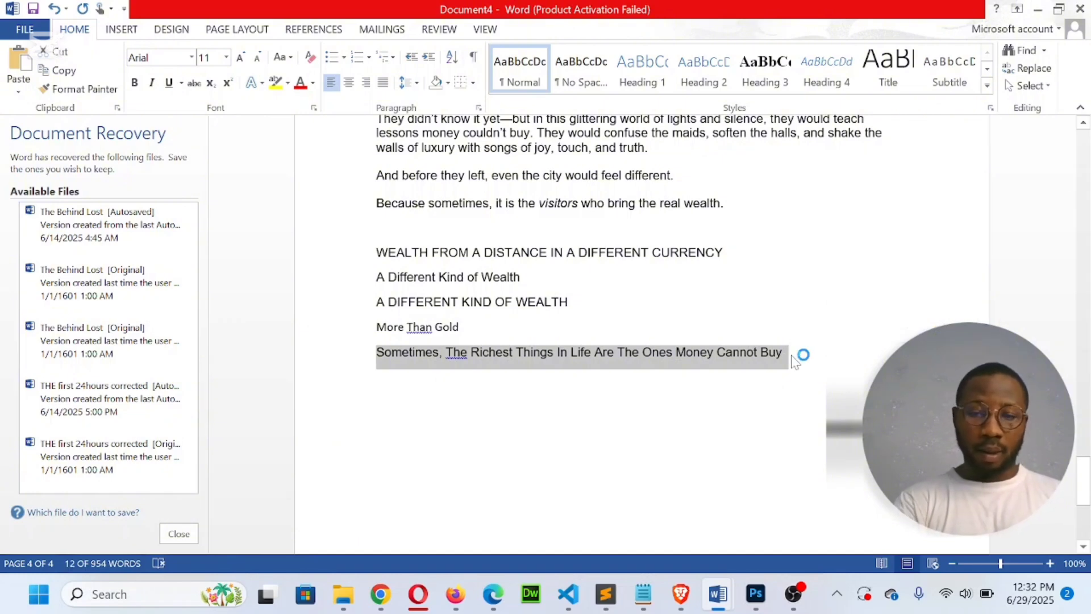
pyautogui.click(1038, 9)
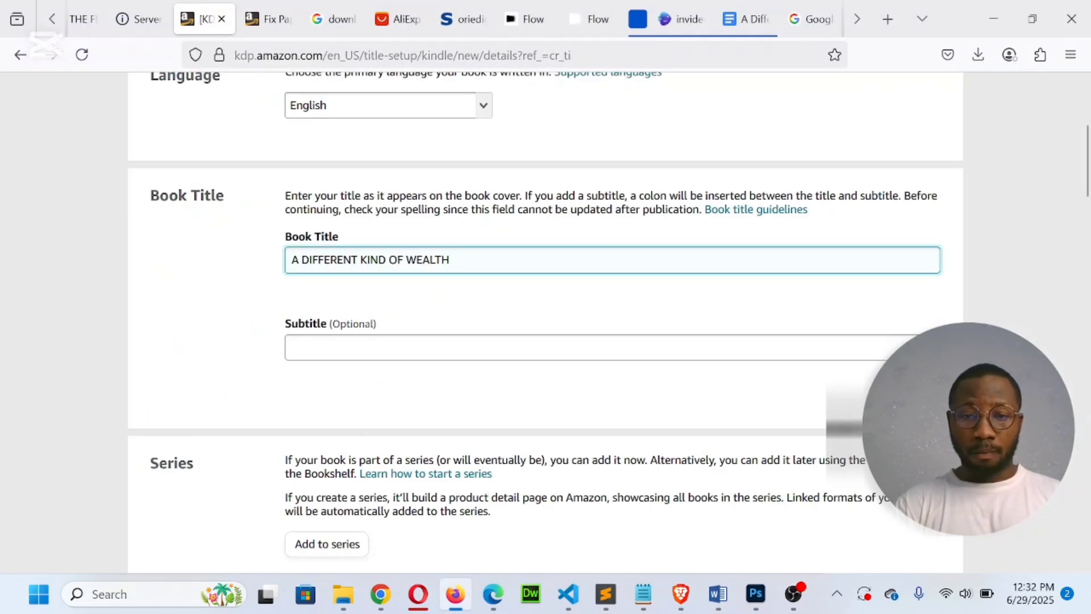
pyautogui.press('Tab')
pyautogui.hotkey('ctrl', 'v')
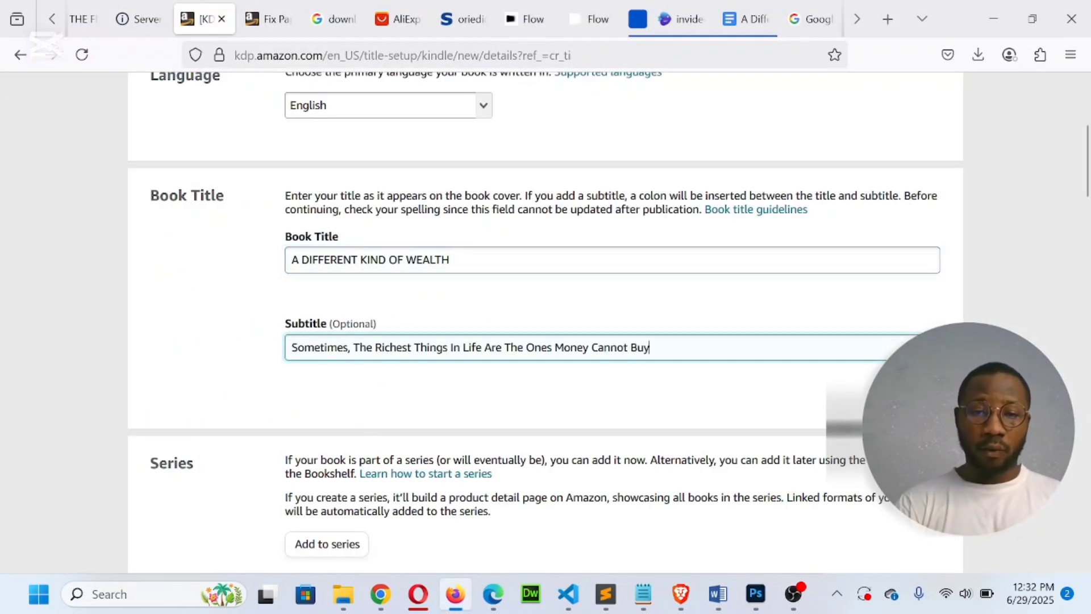
# Fill in the primary author's first and last names, keeping the surname only in the last name field
pyautogui.scroll(-4, 398, 355)
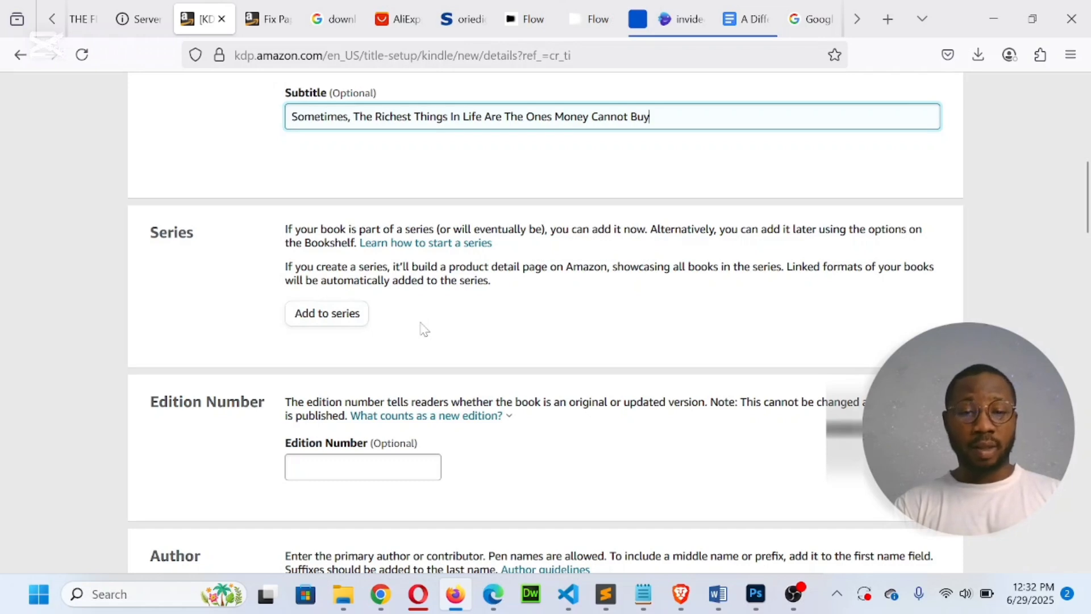
pyautogui.scroll(-3, 424, 329)
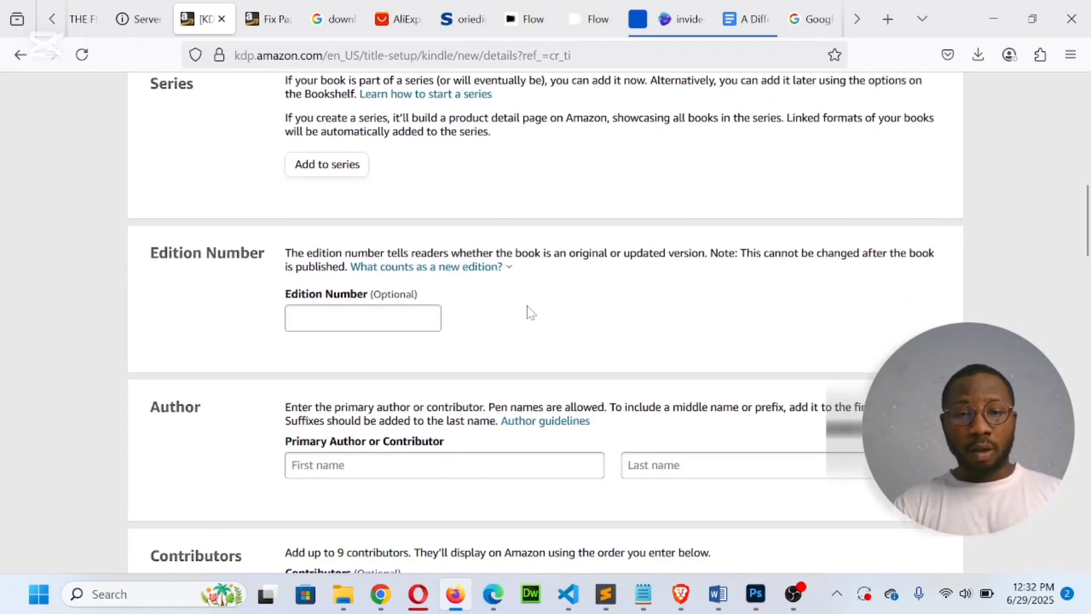
pyautogui.scroll(-3, 528, 310)
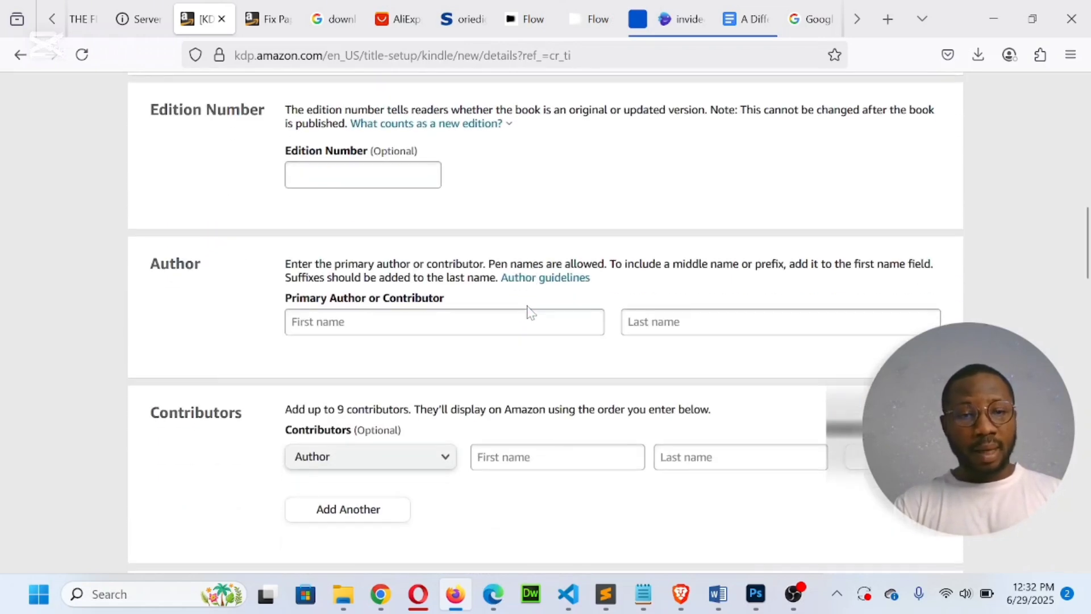
pyautogui.click(438, 331)
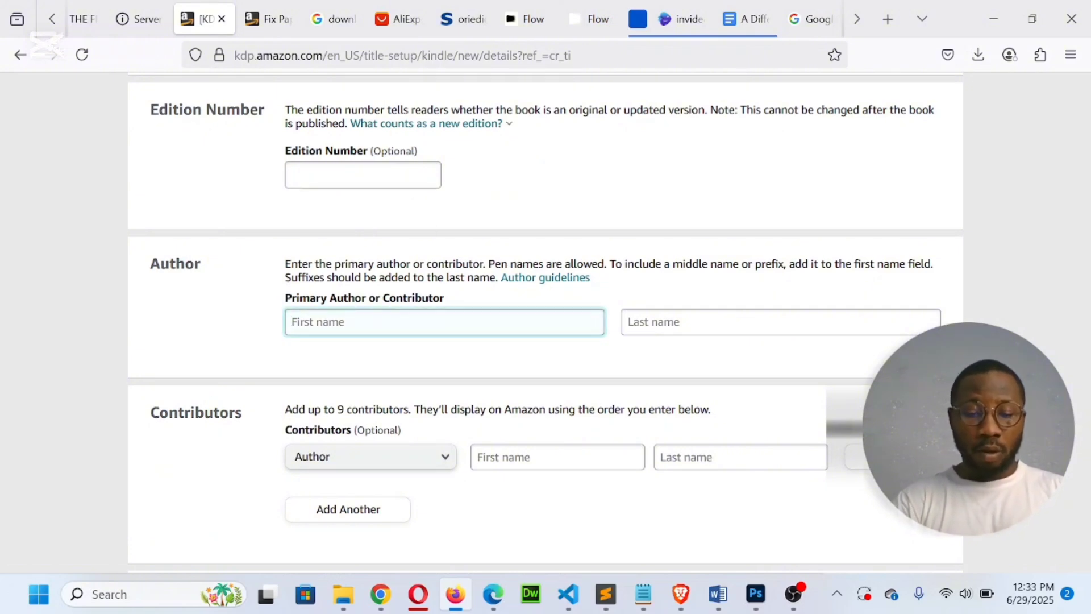
pyautogui.write('Uzoka')
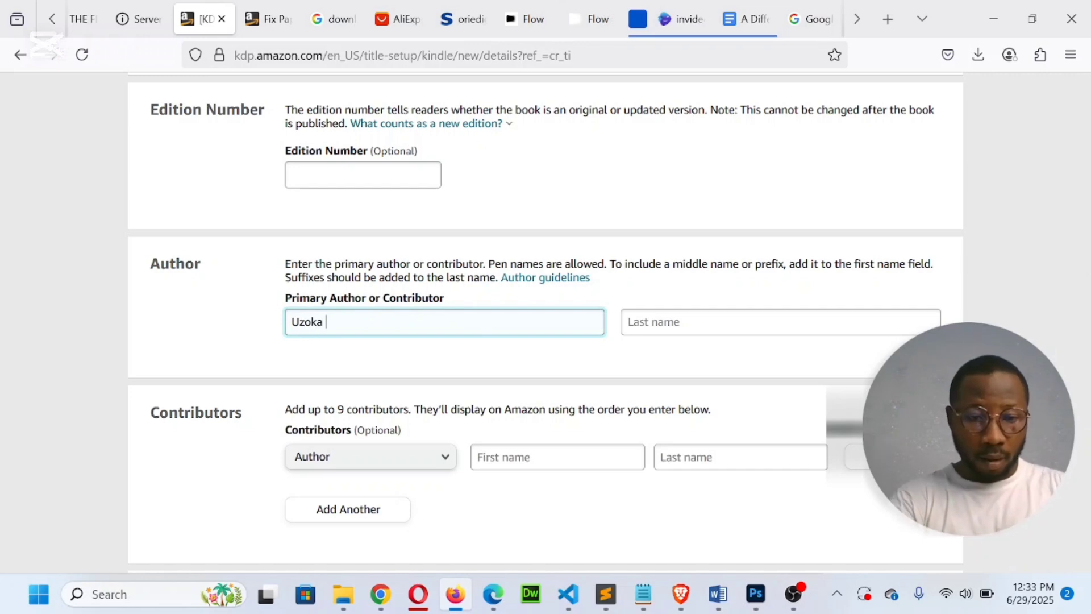
pyautogui.write(' E')
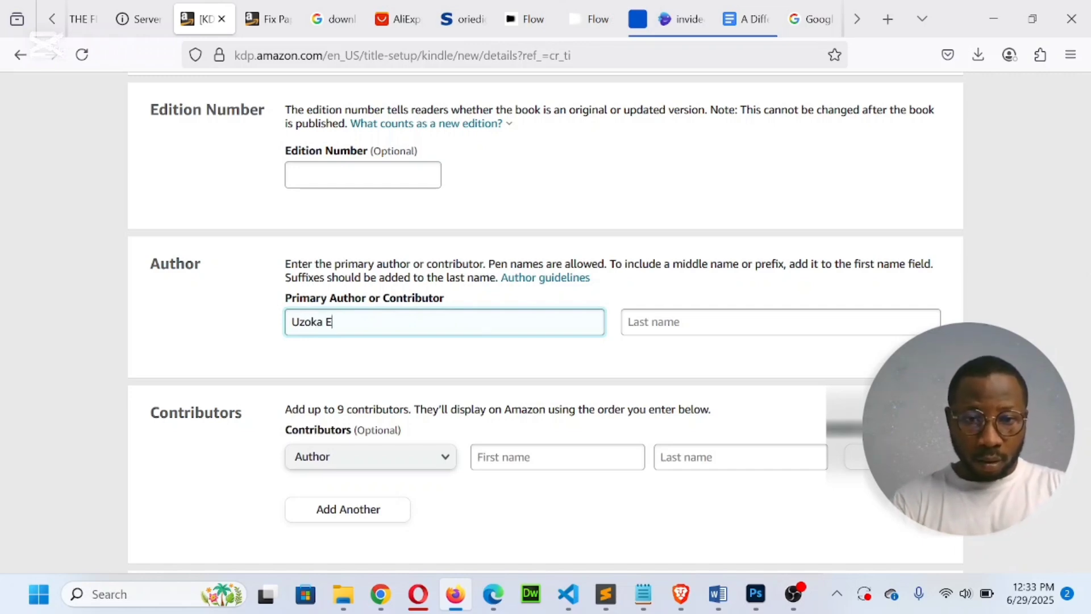
pyautogui.write('mman')
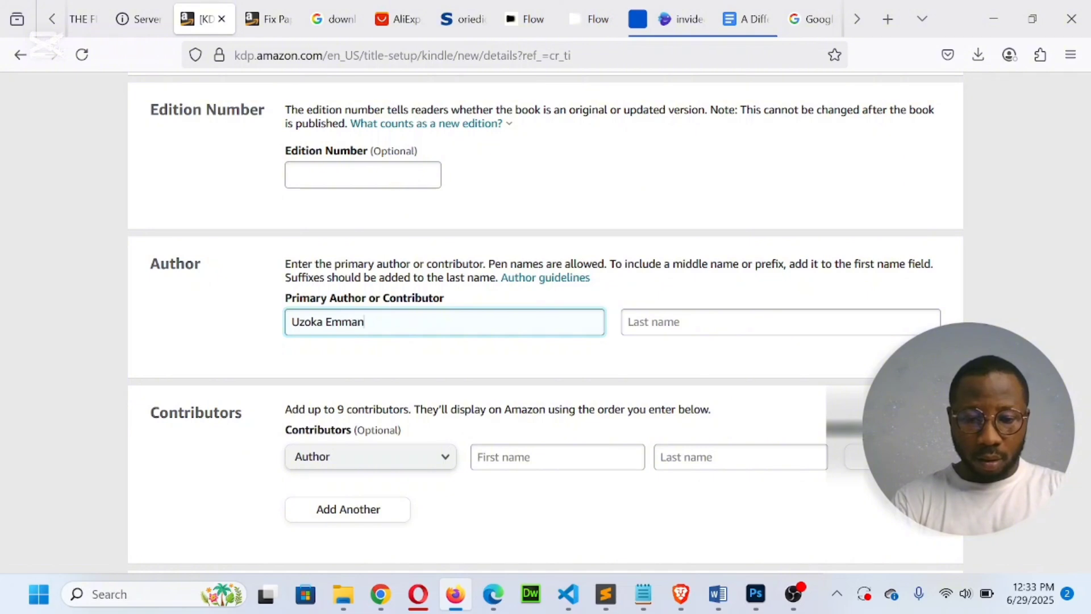
pyautogui.write('uel St')
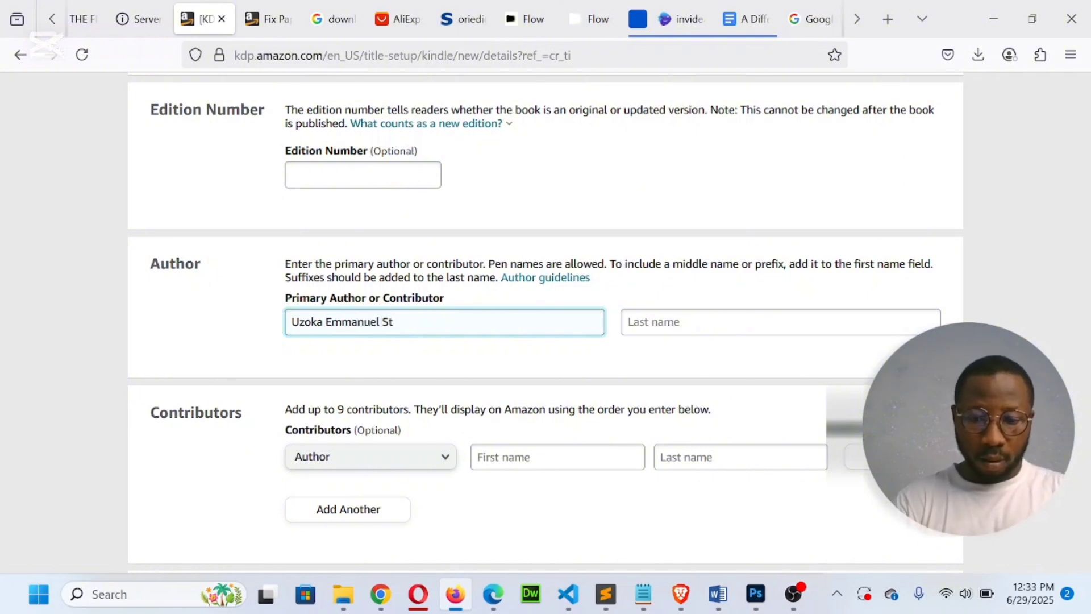
pyautogui.write('. Casm')
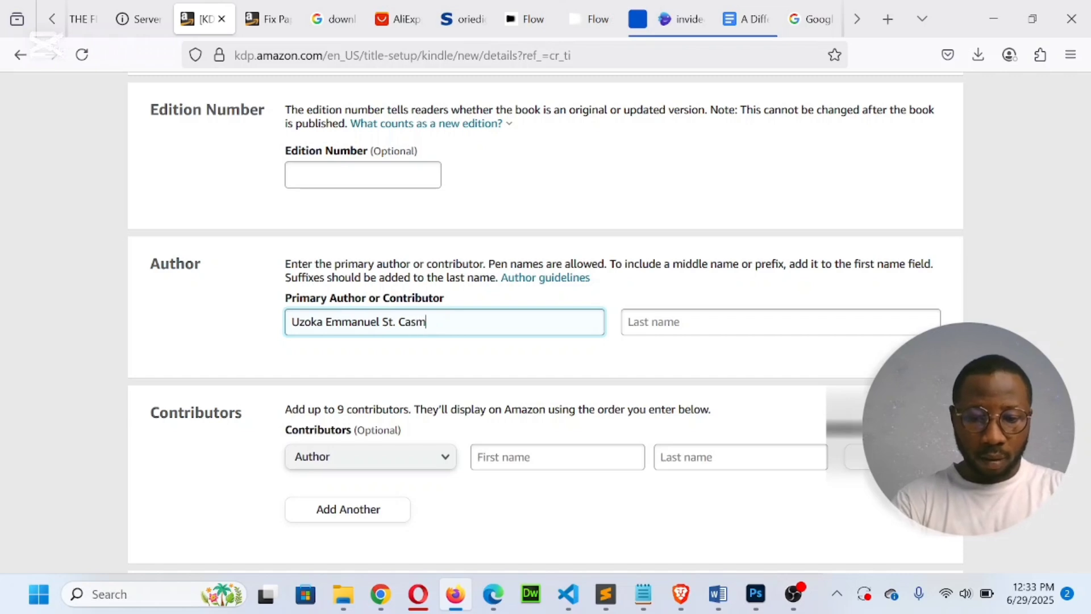
pyautogui.write('ire')
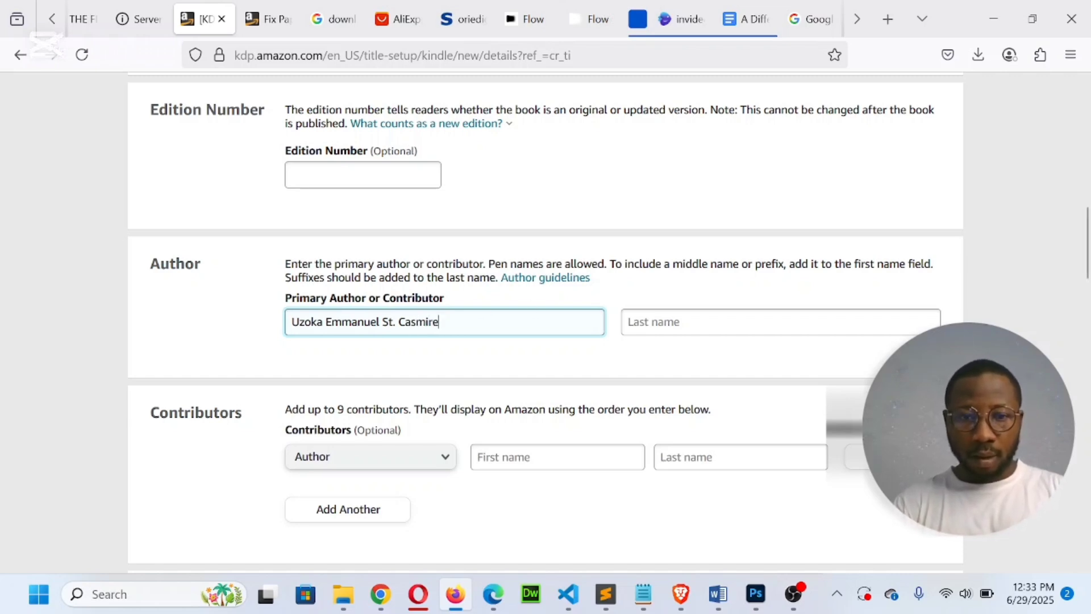
pyautogui.press('Home')
pyautogui.hotkey('ctrl', 'shift', 'Right')
pyautogui.press('BackSpace')
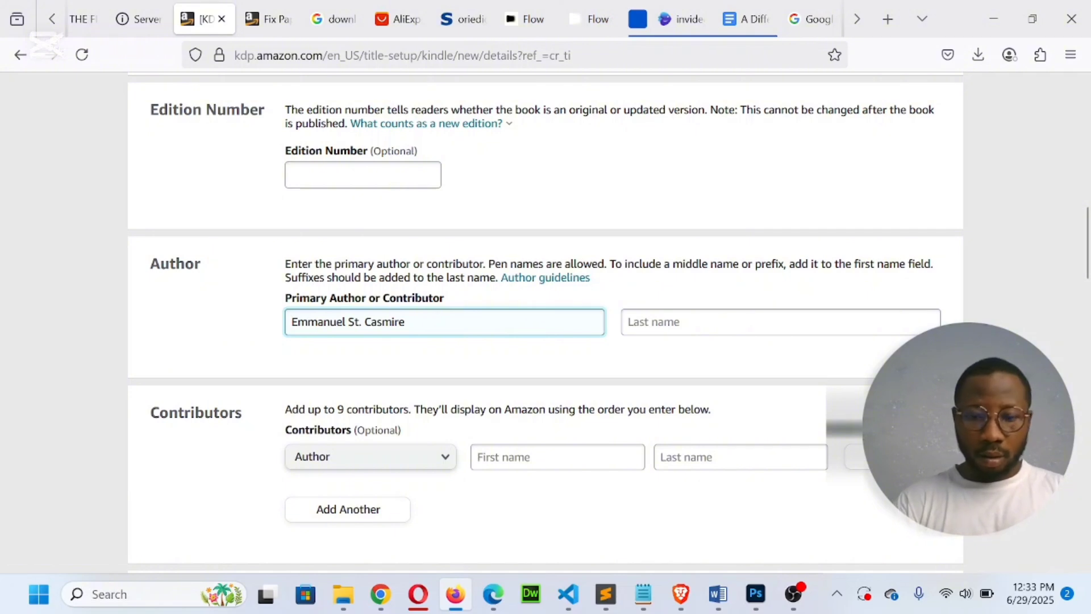
pyautogui.click(783, 321)
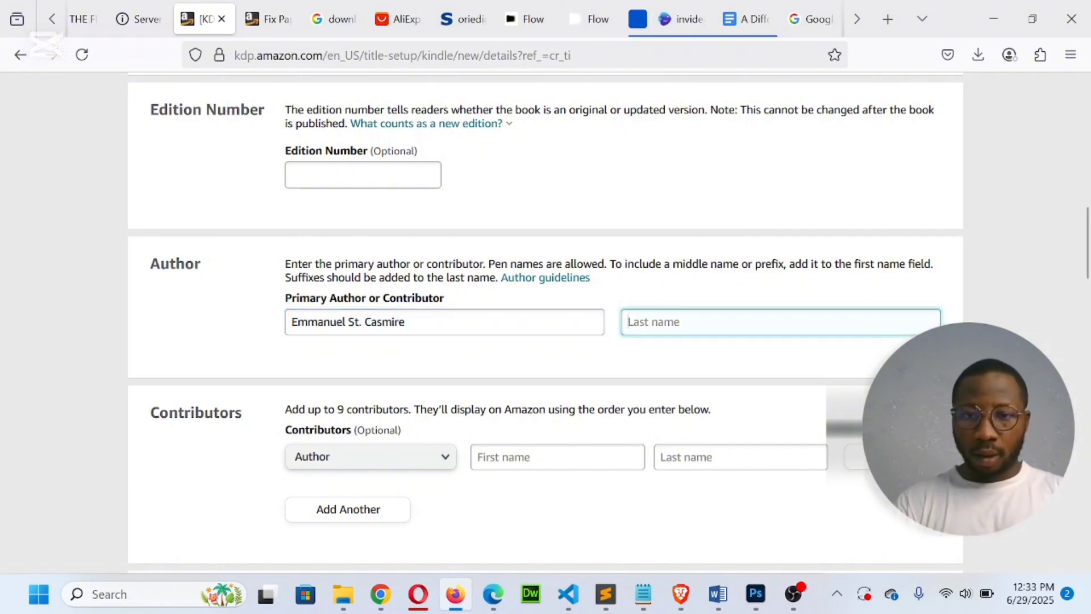
pyautogui.write('Uzoka')
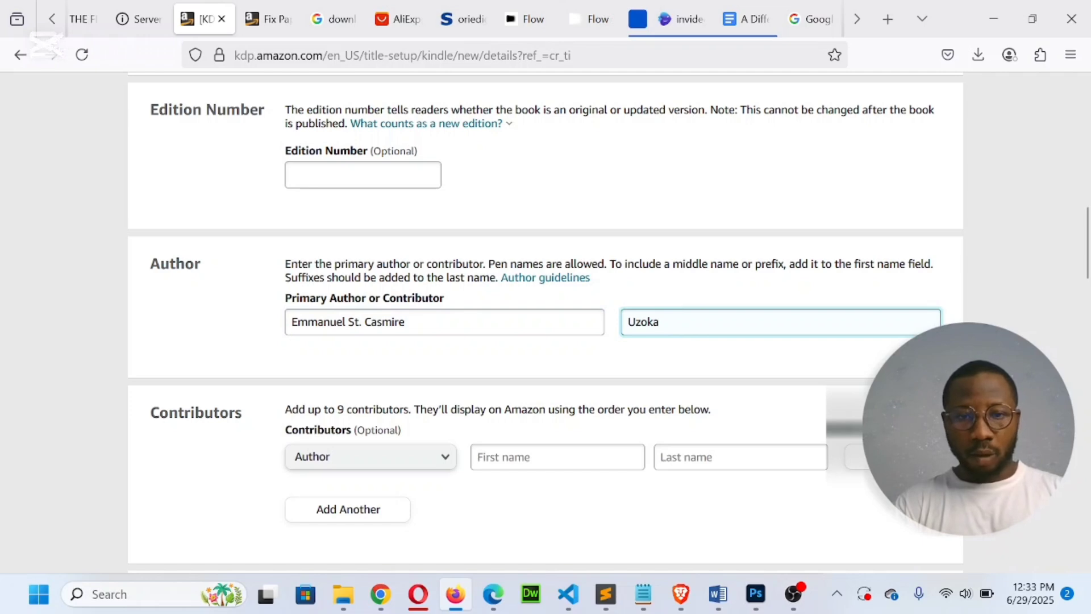
# Leave the optional contributors blank and place the cursor in the eBook's Description editor
pyautogui.scroll(-2, 546, 324)
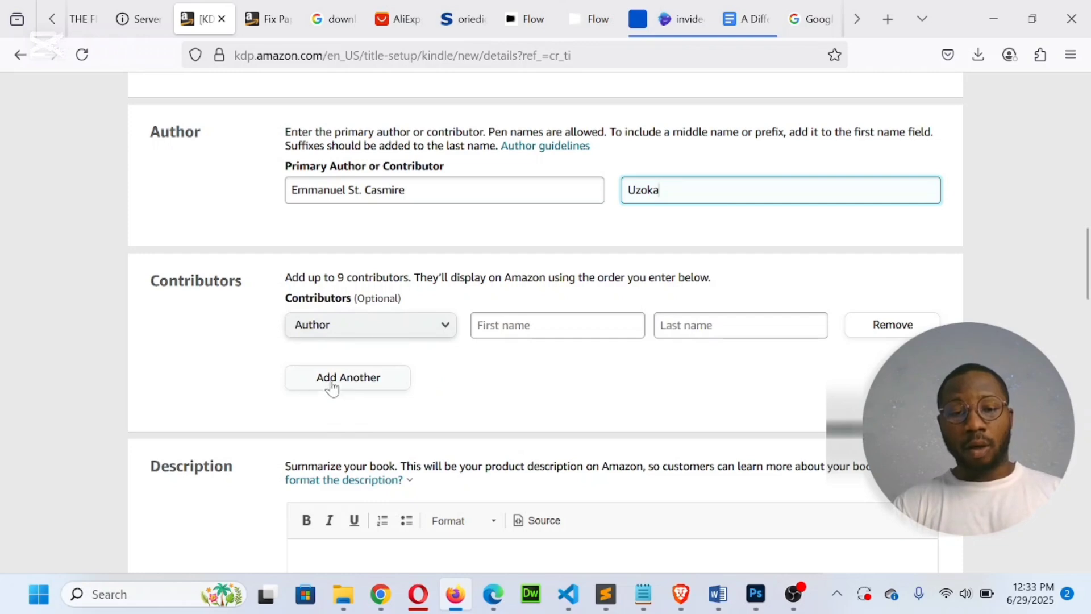
pyautogui.scroll(-4, 529, 369)
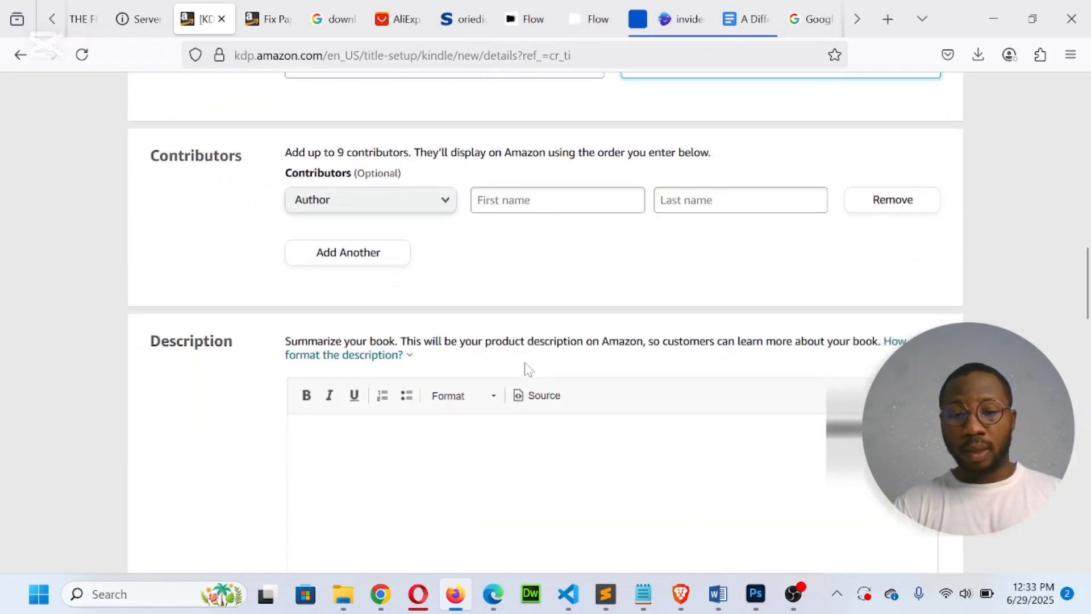
pyautogui.scroll(3, 529, 369)
pyautogui.scroll(-3, 528, 368)
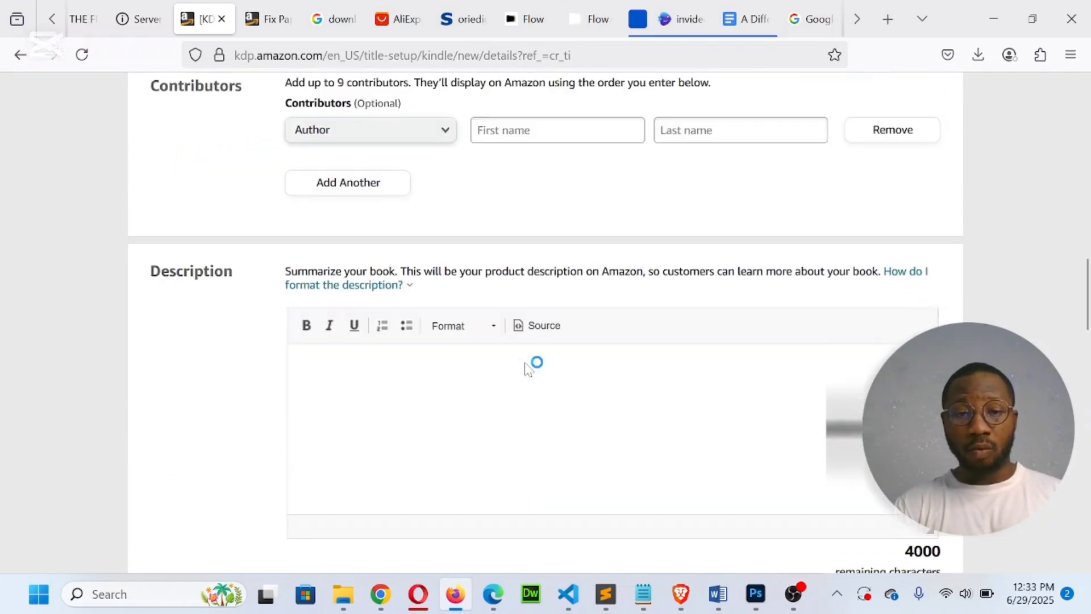
pyautogui.scroll(-2, 529, 369)
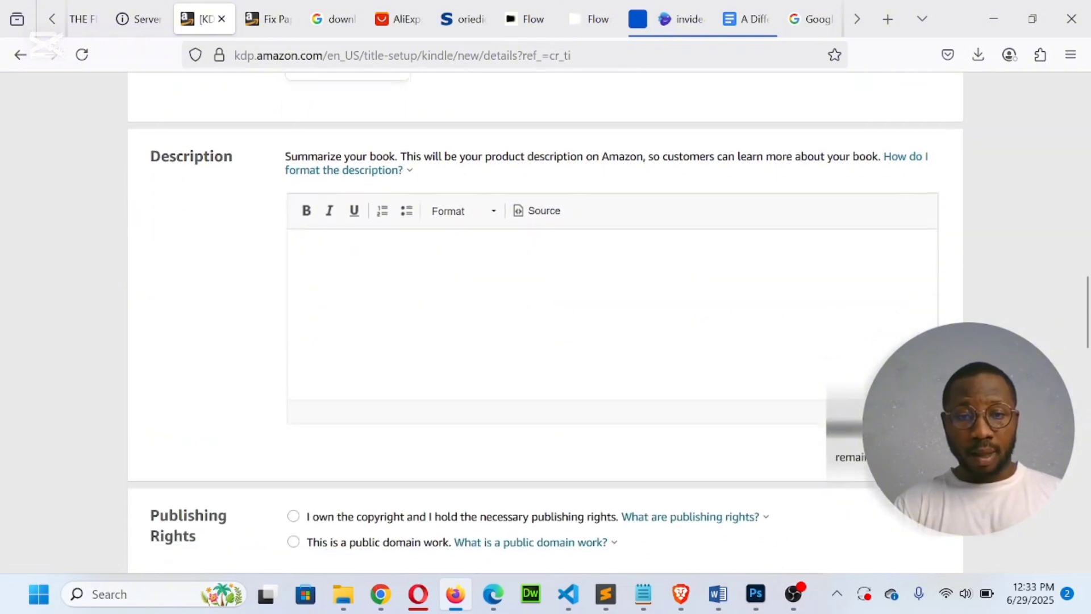
pyautogui.click(305, 248)
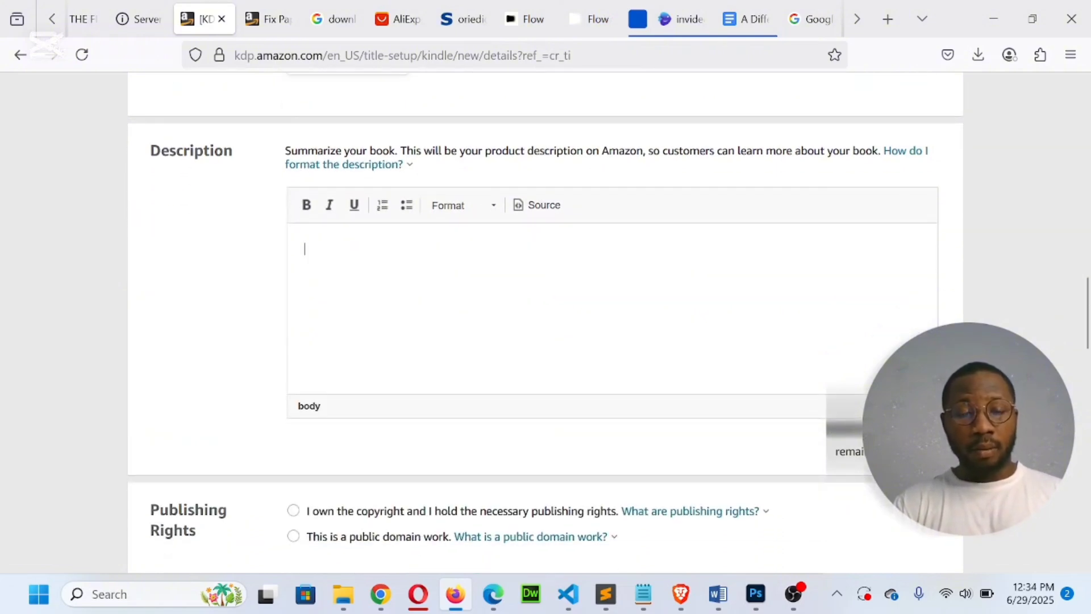
pyautogui.scroll(-3, 546, 323)
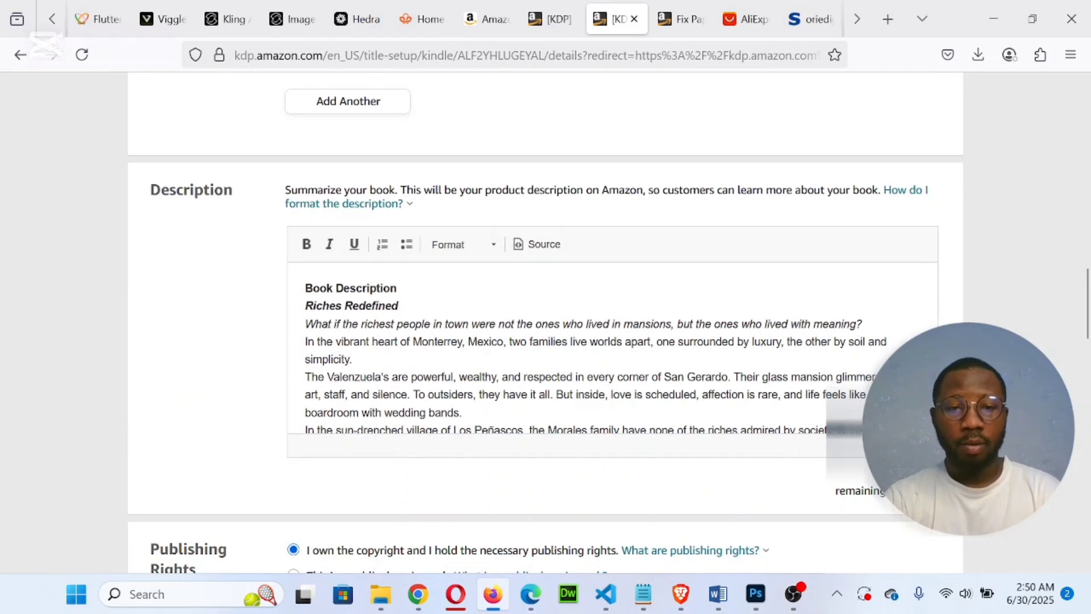
# Review the formatted book description headed "Riches Redefined" in the eBook's Description editor
pyautogui.click(401, 305)
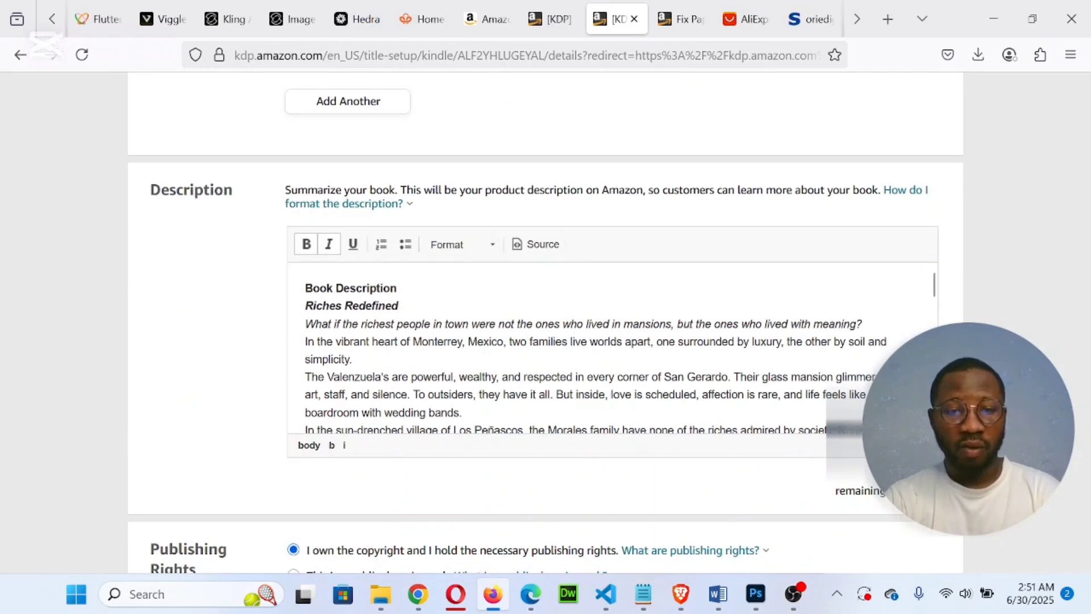
pyautogui.scroll(-3, 611, 347)
pyautogui.scroll(2, 611, 347)
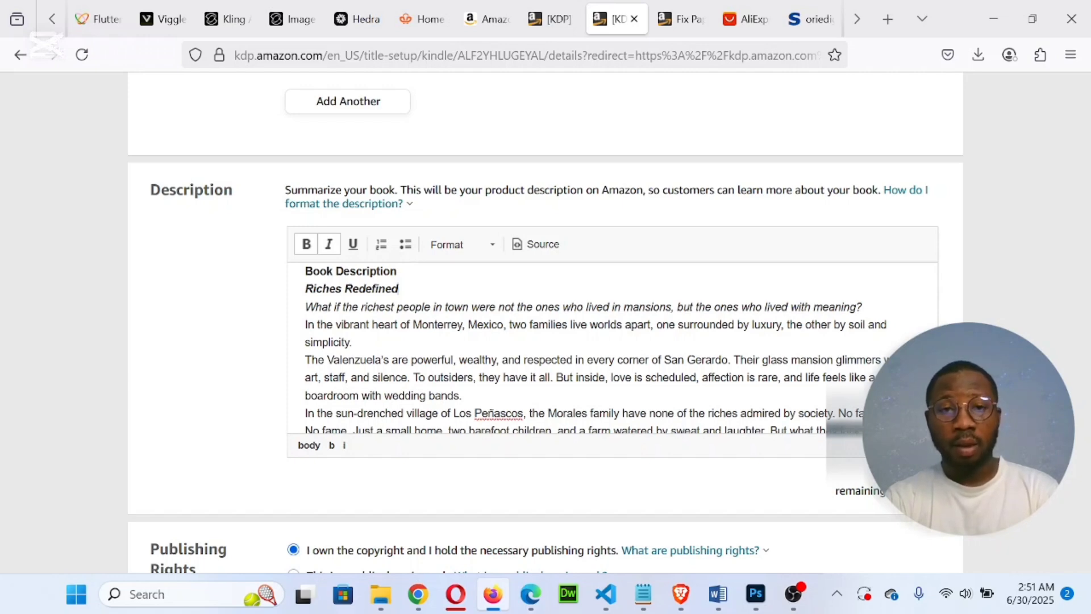
# Switch to the Amazon store page and look through the book results for "relationship"
pyautogui.moveTo(486, 28)
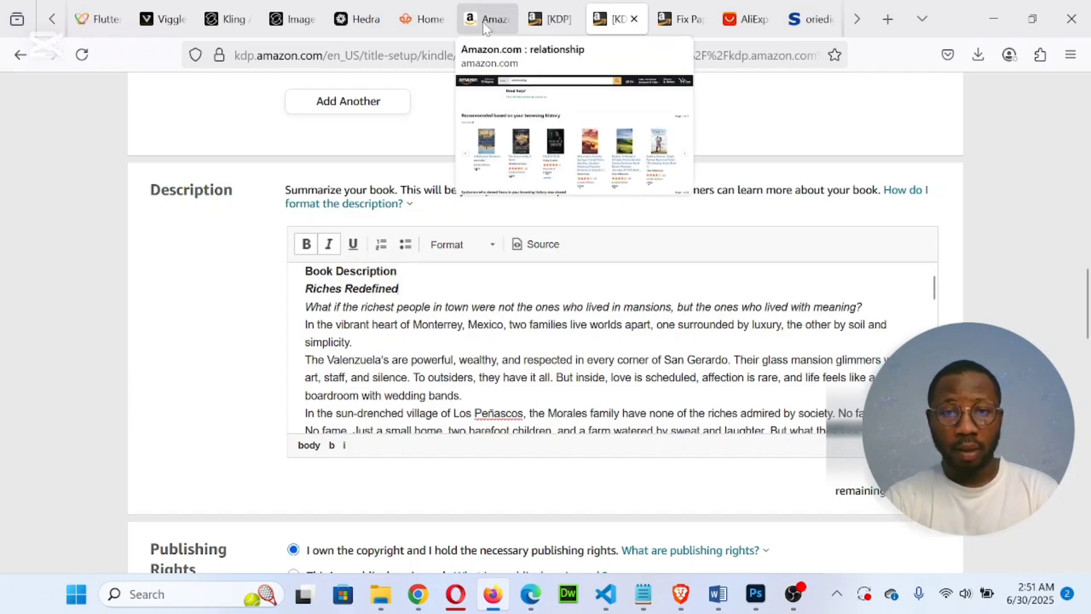
pyautogui.moveTo(542, 19)
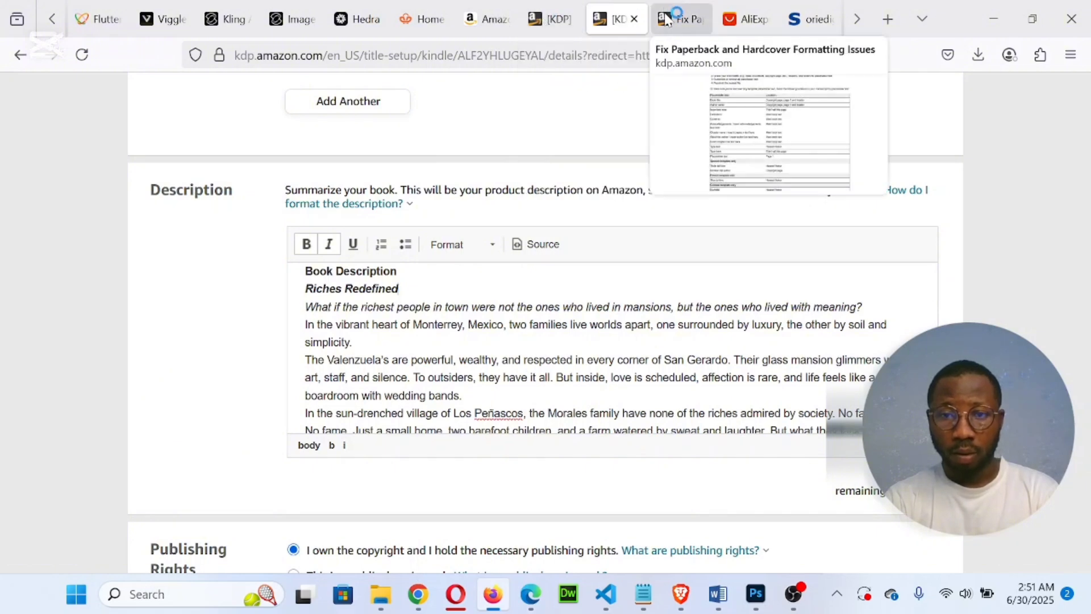
pyautogui.click(550, 22)
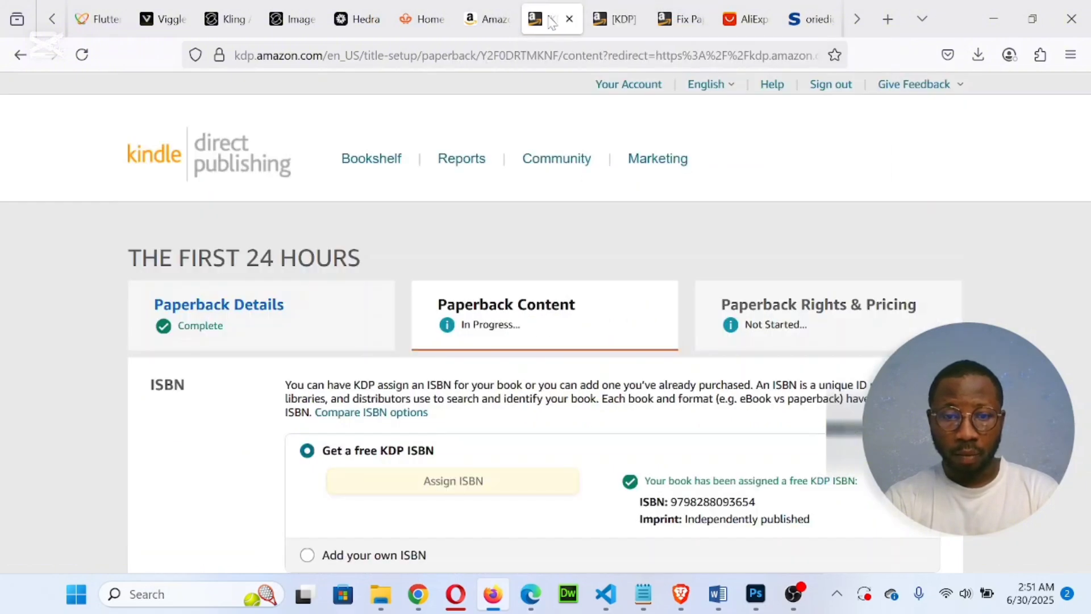
pyautogui.click(488, 15)
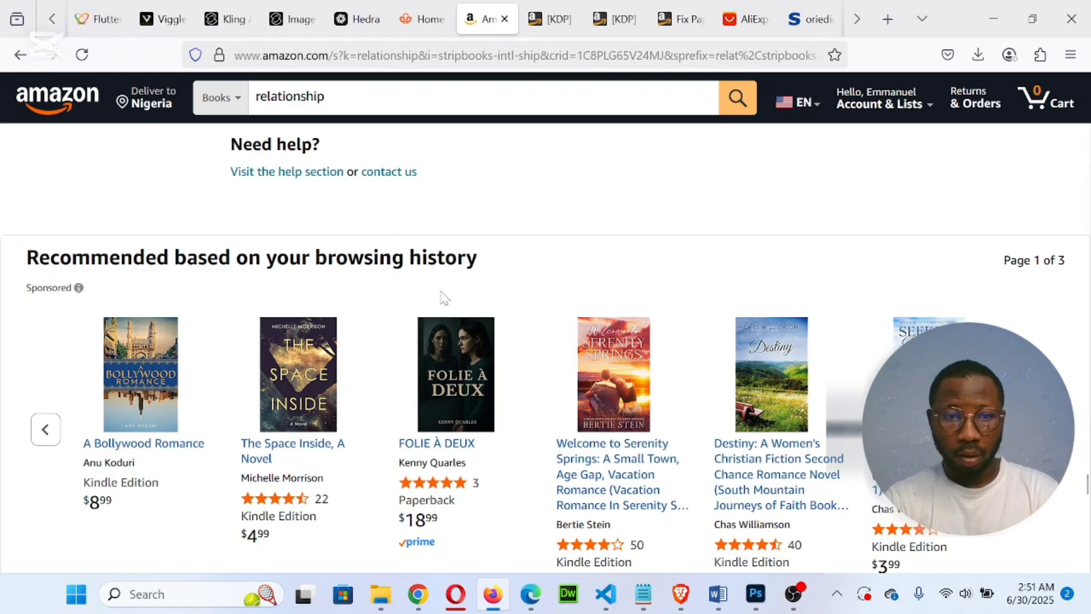
pyautogui.scroll(10, 443, 297)
pyautogui.scroll(-5, 444, 297)
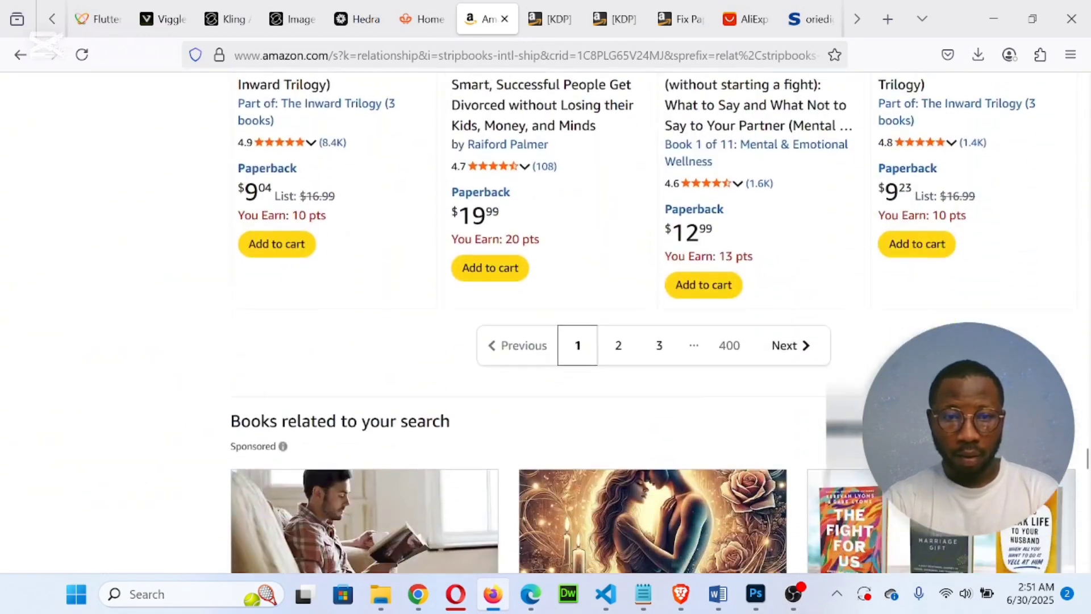
pyautogui.scroll(-3, 442, 297)
pyautogui.scroll(10, 442, 296)
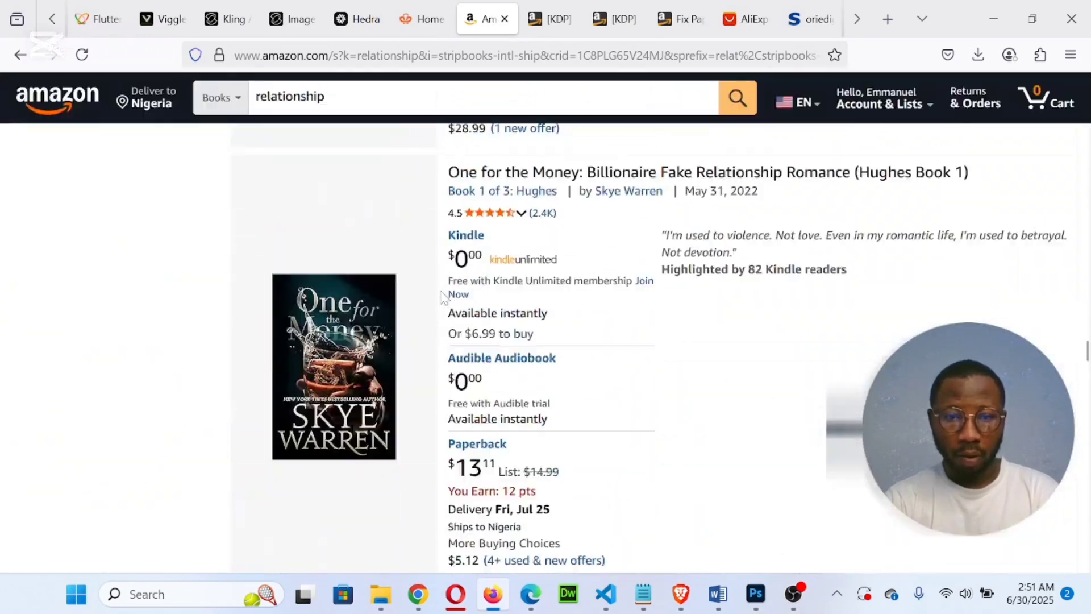
pyautogui.scroll(15, 443, 296)
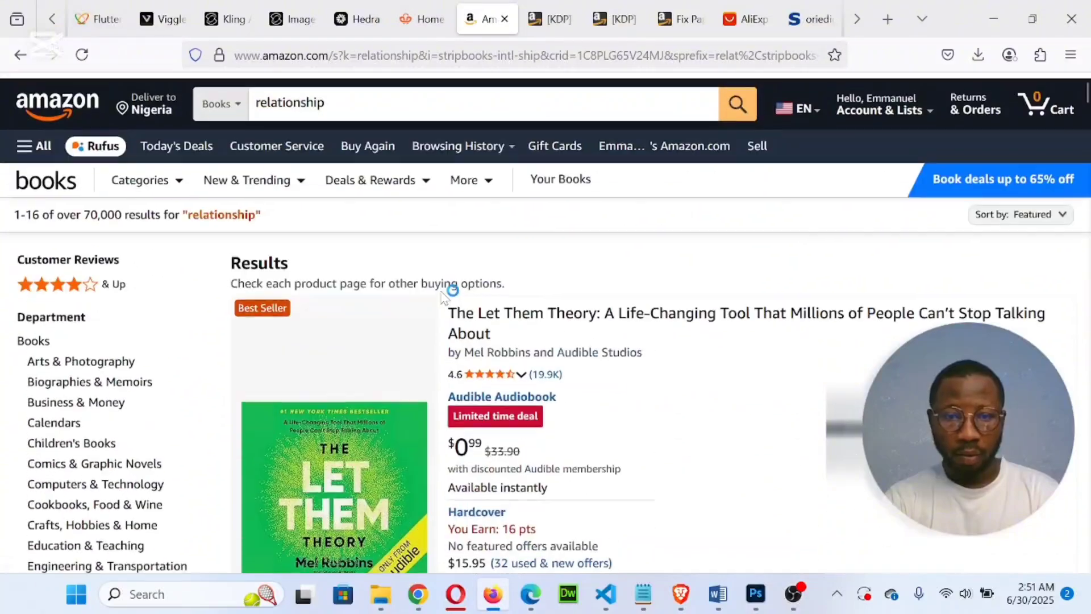
pyautogui.scroll(-4, 444, 295)
pyautogui.scroll(4, 398, 227)
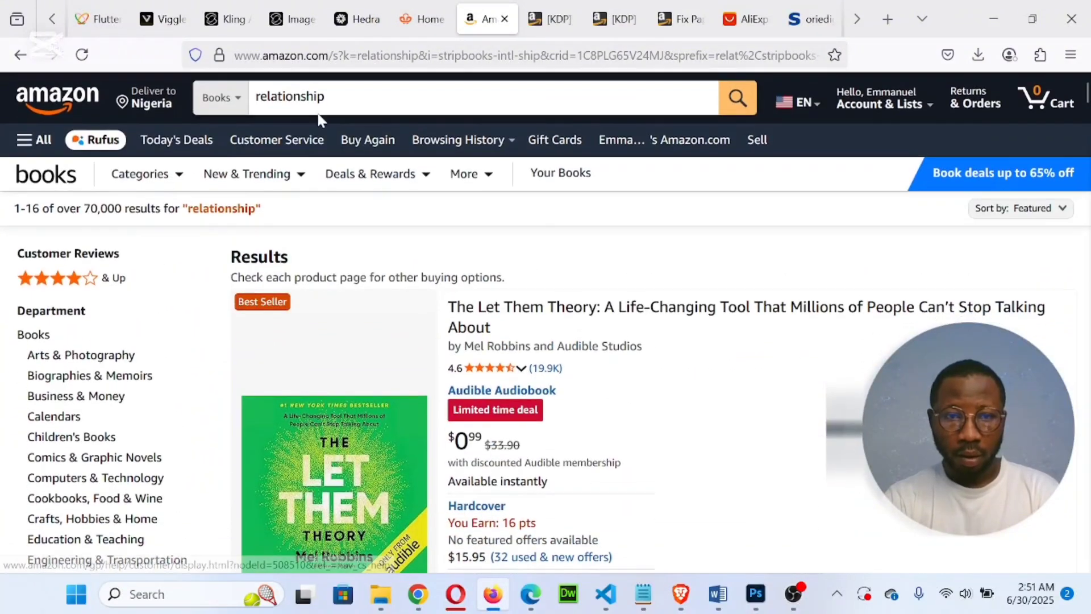
# Search Amazon's Books department for "the first 24 hours"
pyautogui.click(306, 96)
pyautogui.hotkey('ctrl', 'a')
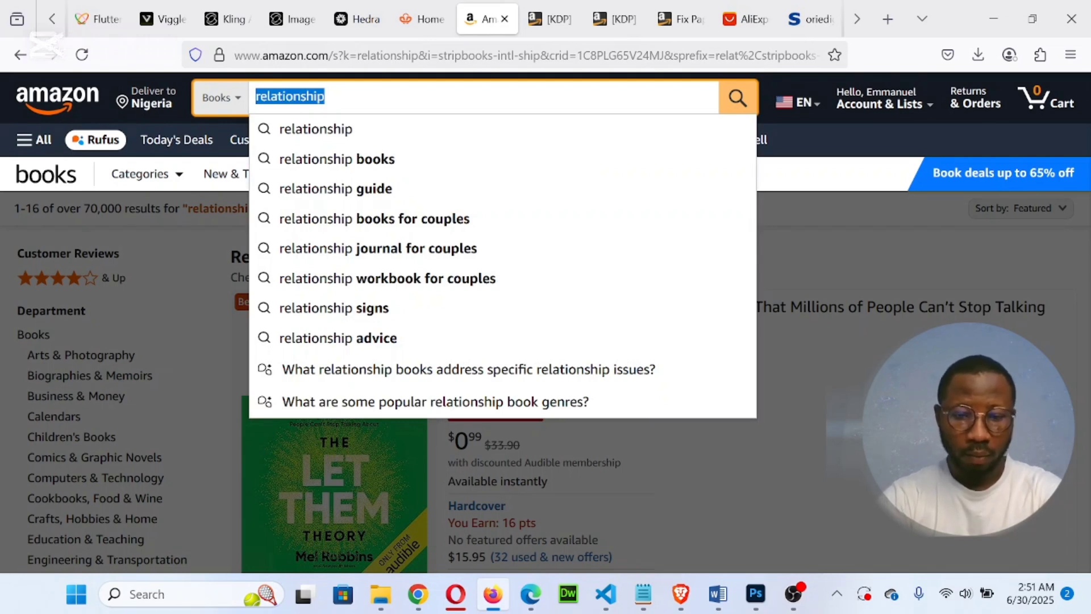
pyautogui.write('the')
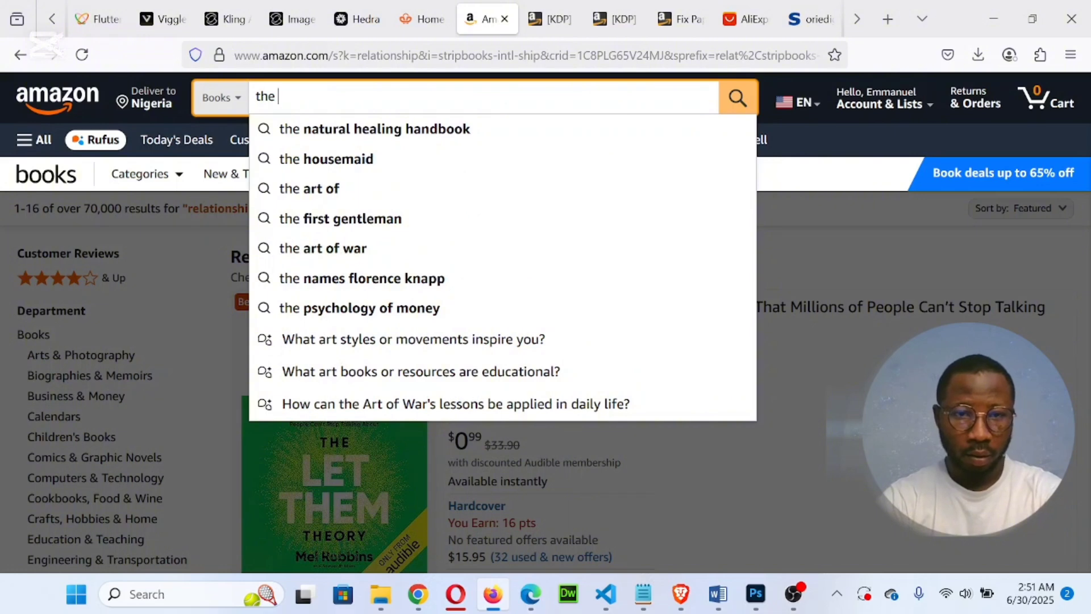
pyautogui.write(' first')
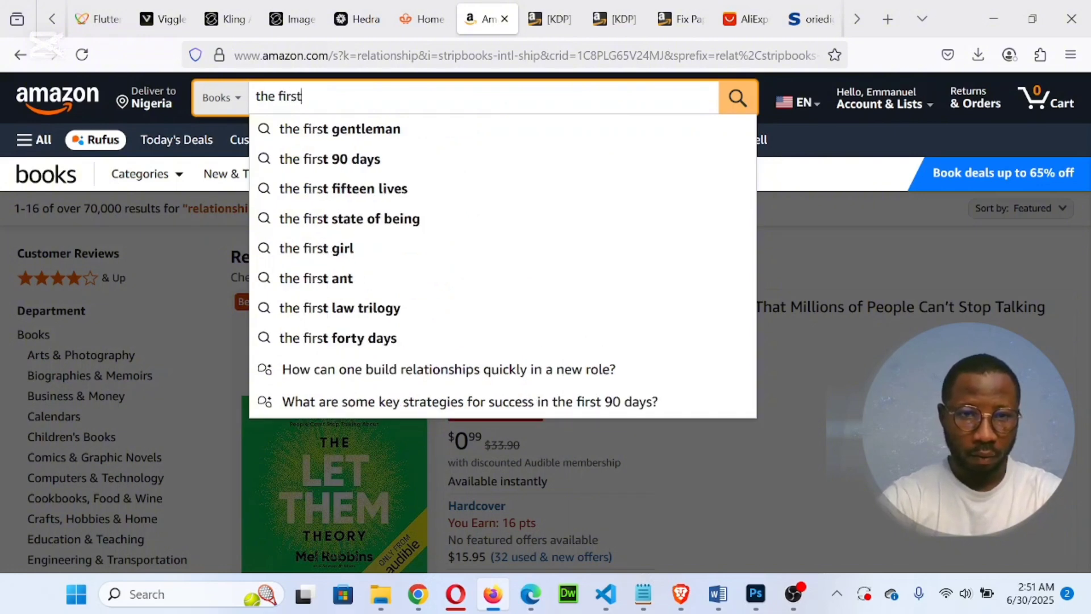
pyautogui.write(' 24')
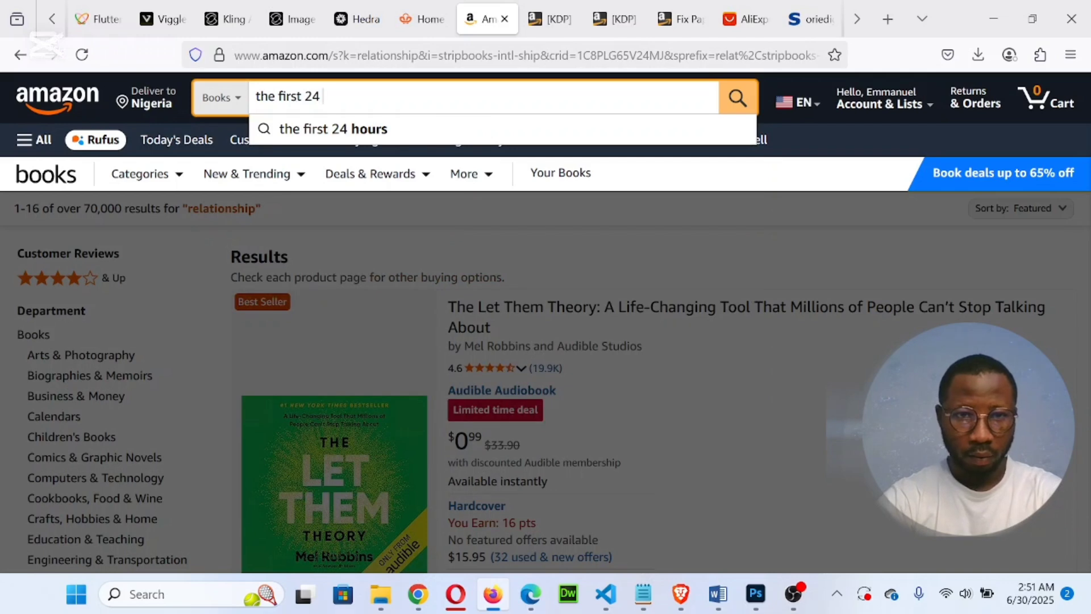
pyautogui.write(' hours')
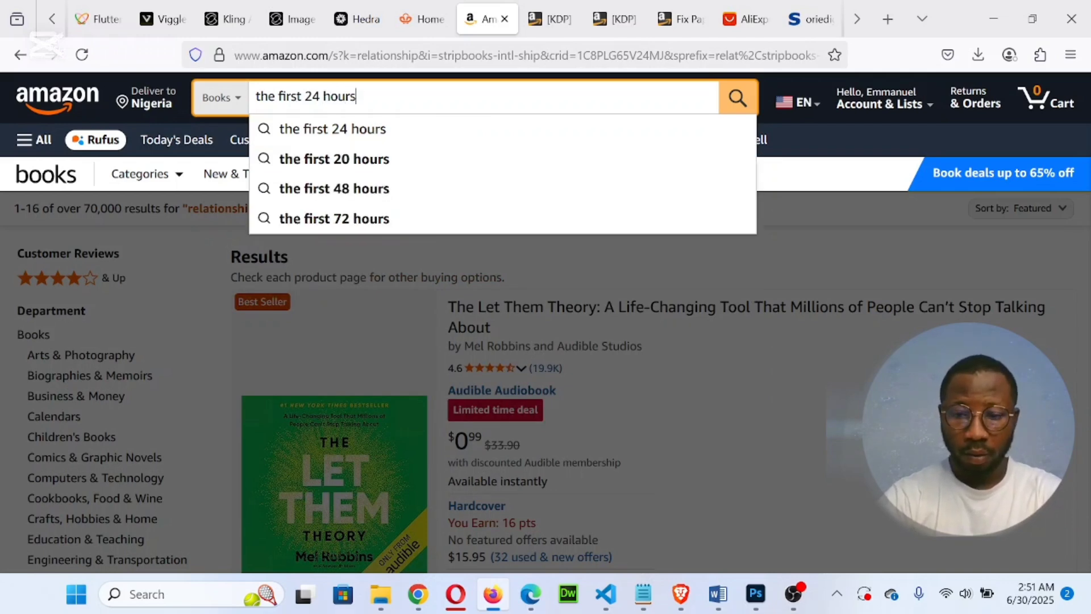
pyautogui.press('Return')
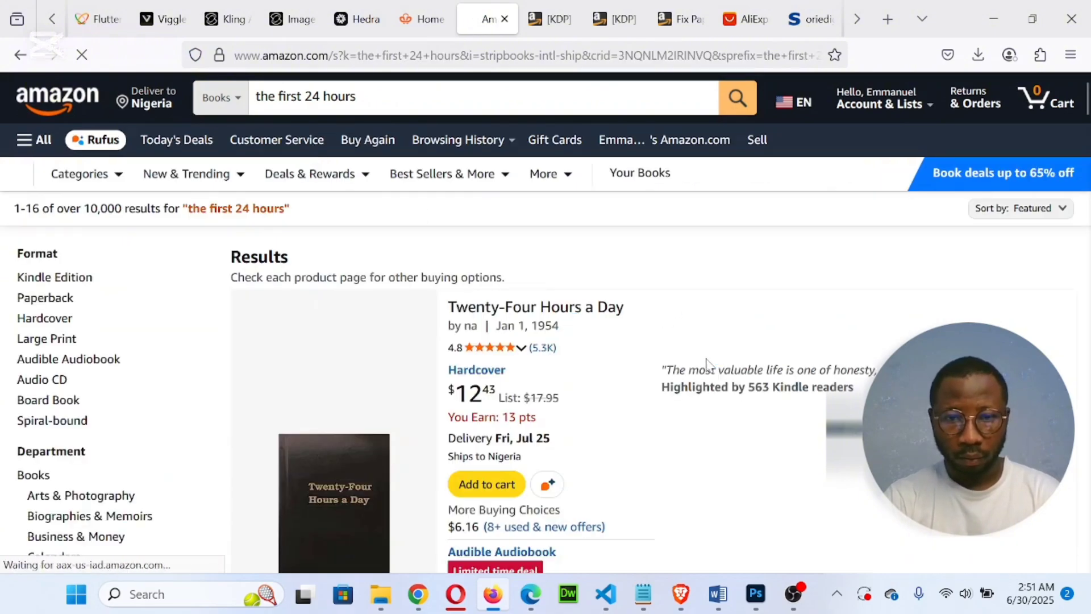
# Look through the search results for the book "THE FIRST 24 HOURS: What You Absolutely Must Know Before Leaving the Hospital"
pyautogui.scroll(-5, 707, 366)
pyautogui.scroll(-10, 709, 365)
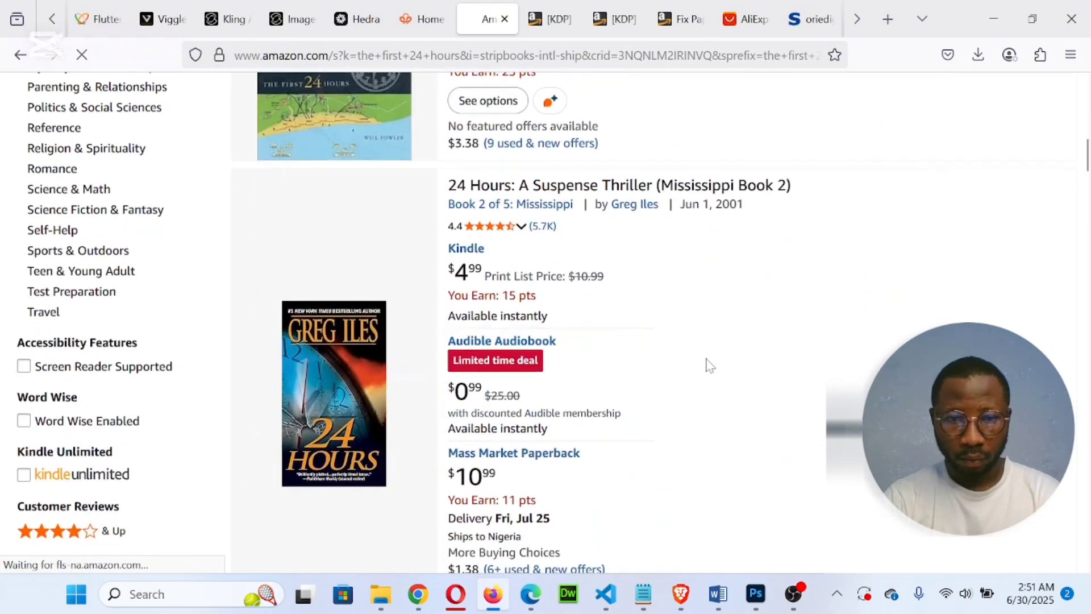
pyautogui.scroll(-12, 710, 365)
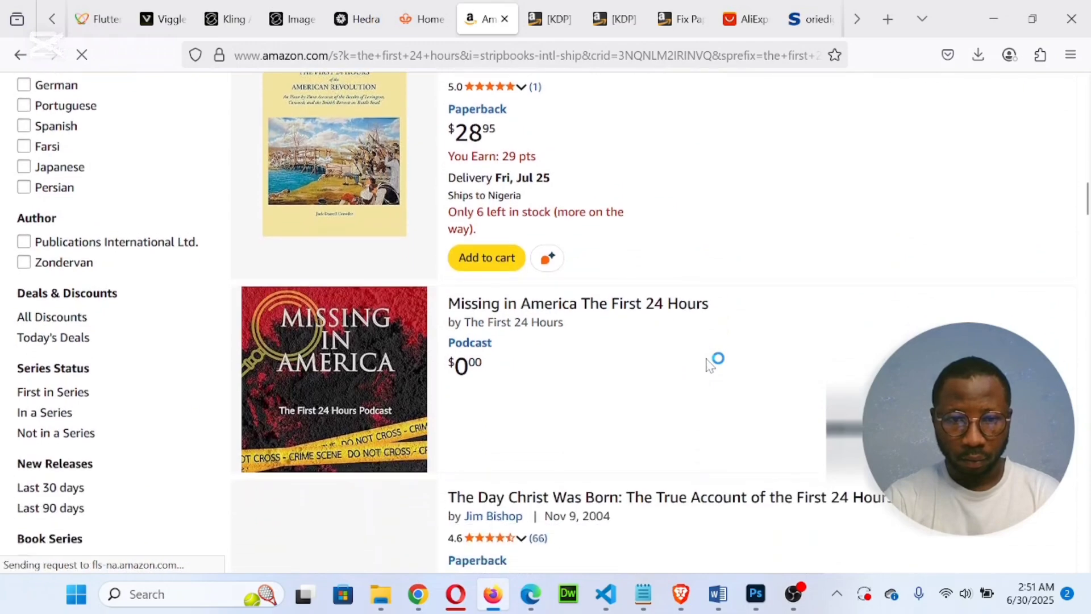
pyautogui.scroll(-10, 710, 366)
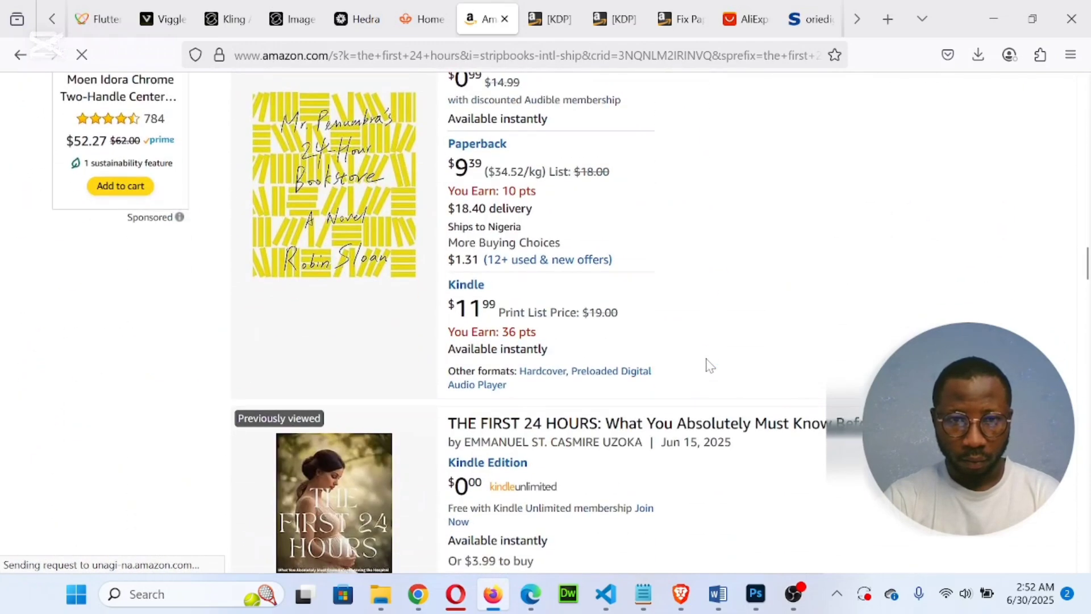
pyautogui.scroll(3, 710, 366)
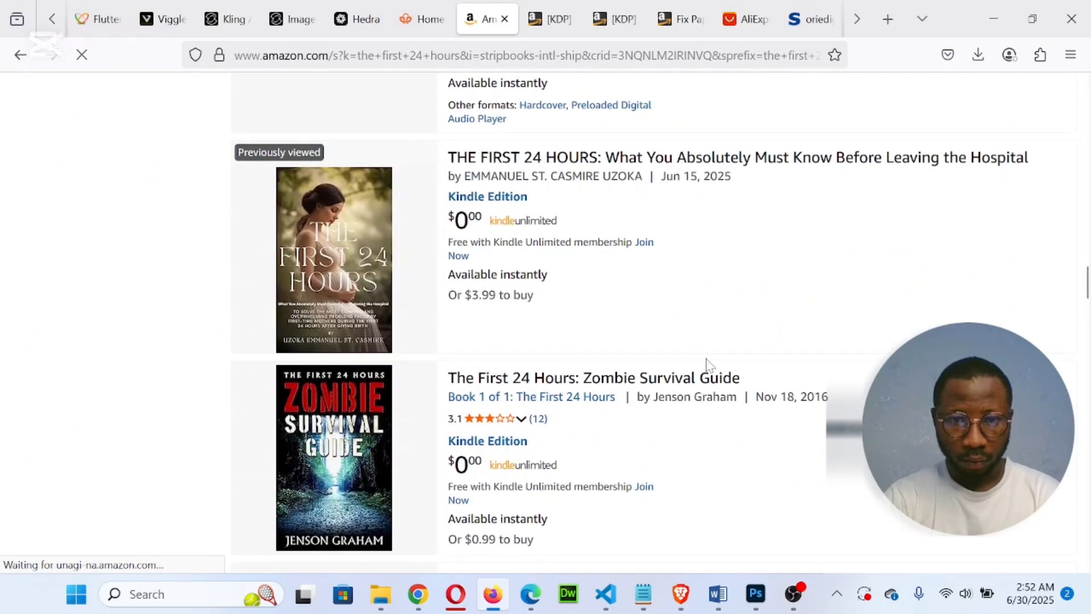
pyautogui.scroll(12, 710, 365)
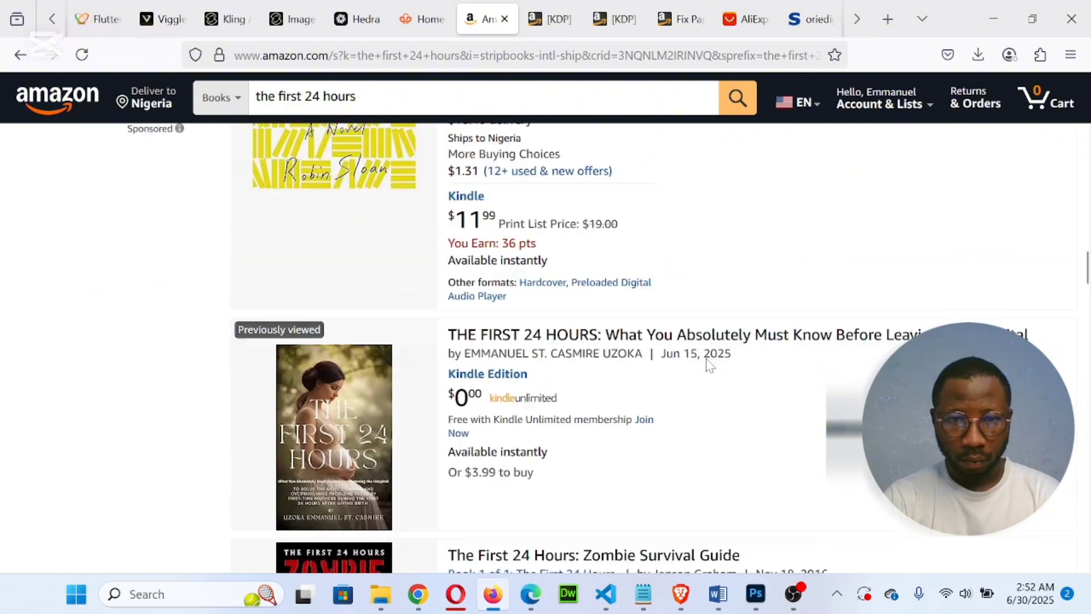
pyautogui.scroll(15, 710, 366)
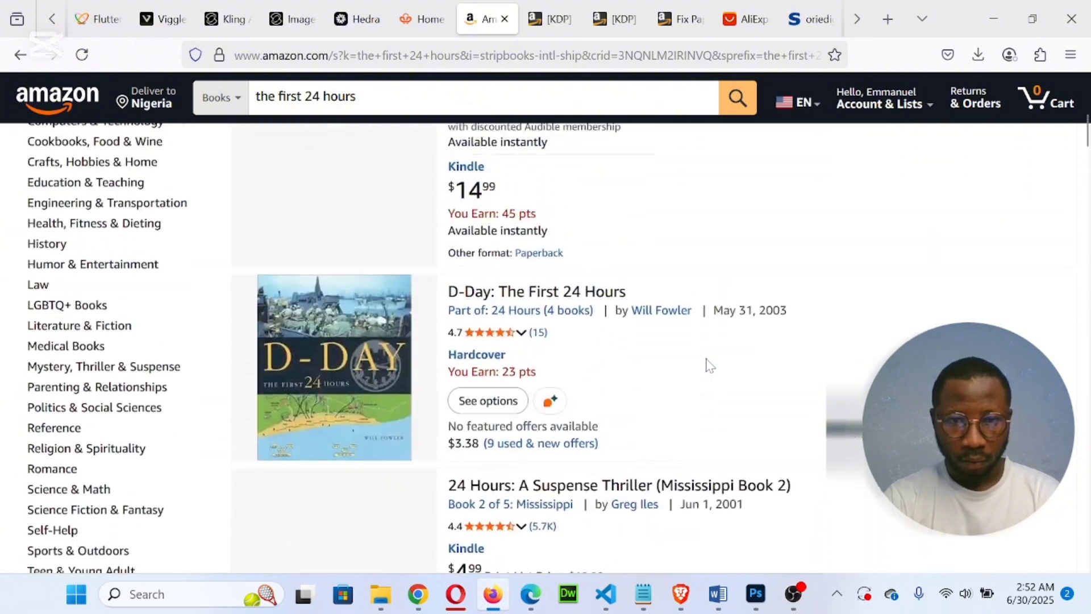
pyautogui.scroll(-15, 710, 365)
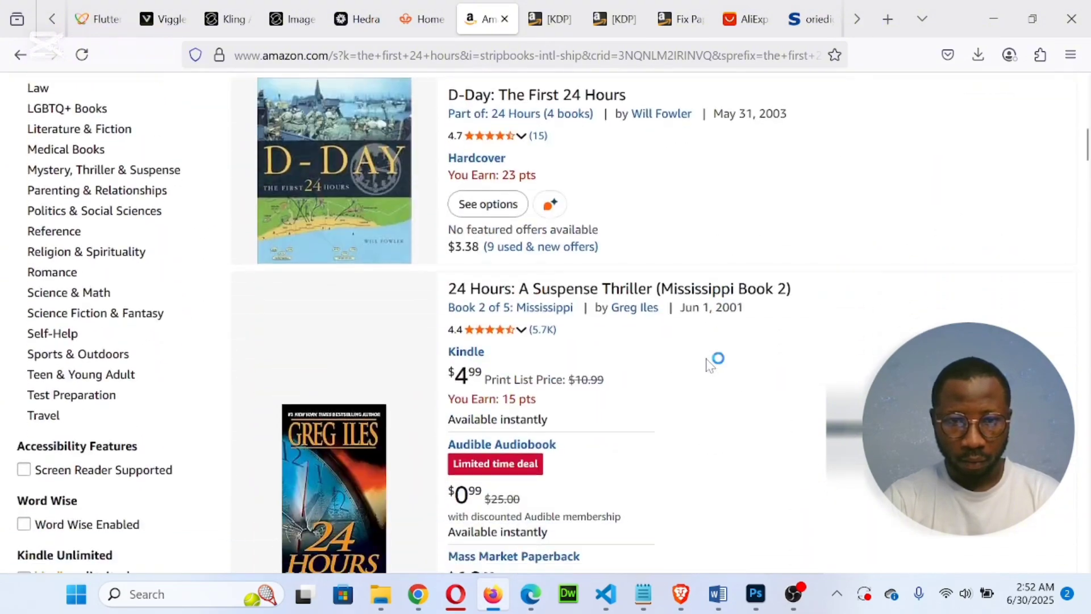
pyautogui.scroll(-6, 709, 366)
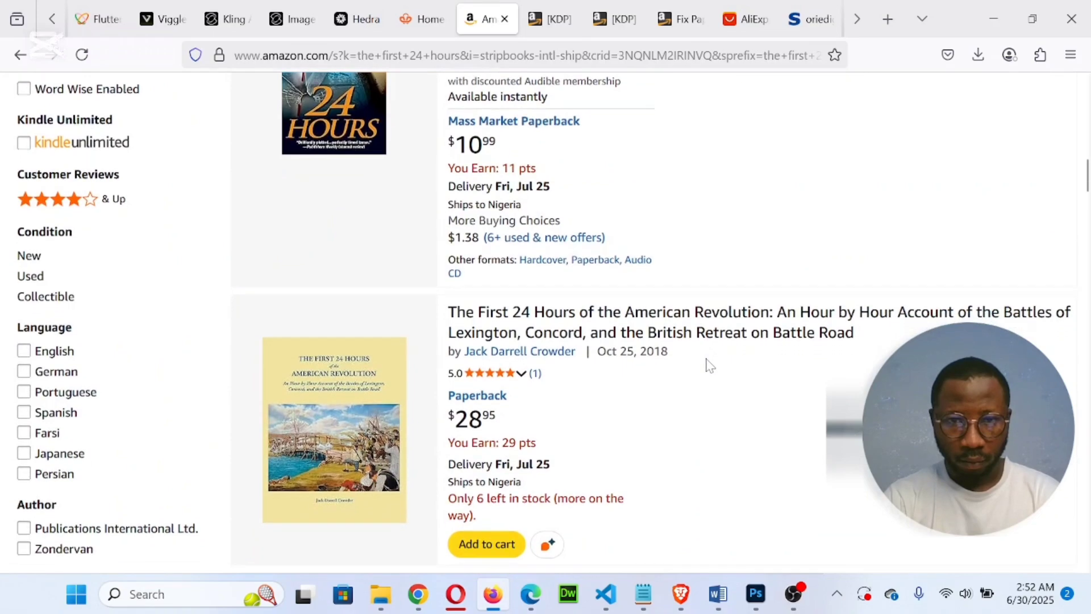
pyautogui.scroll(-12, 710, 366)
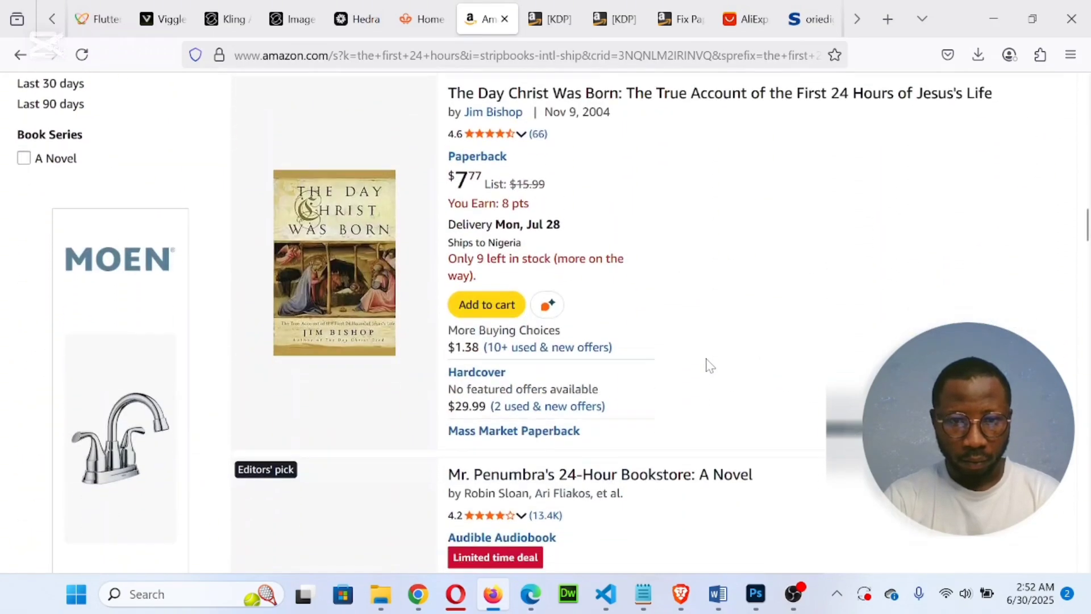
pyautogui.scroll(-8, 710, 366)
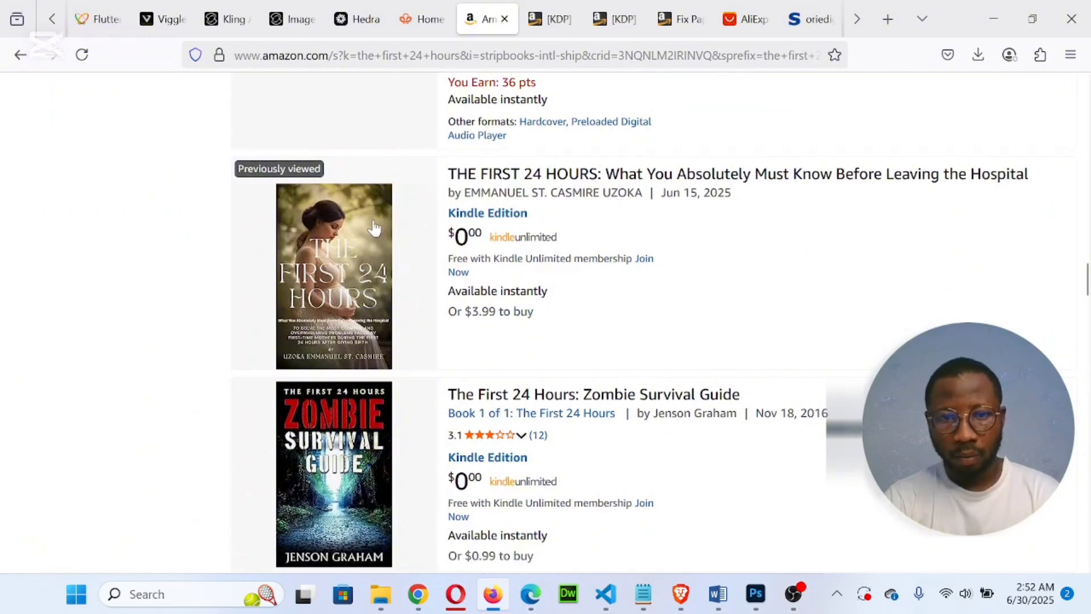
# Open the Kindle listing of "THE FIRST 24 HOURS: What You Absolutely Must Know Before Leaving the Hospital" and expand its full description
pyautogui.click(359, 259)
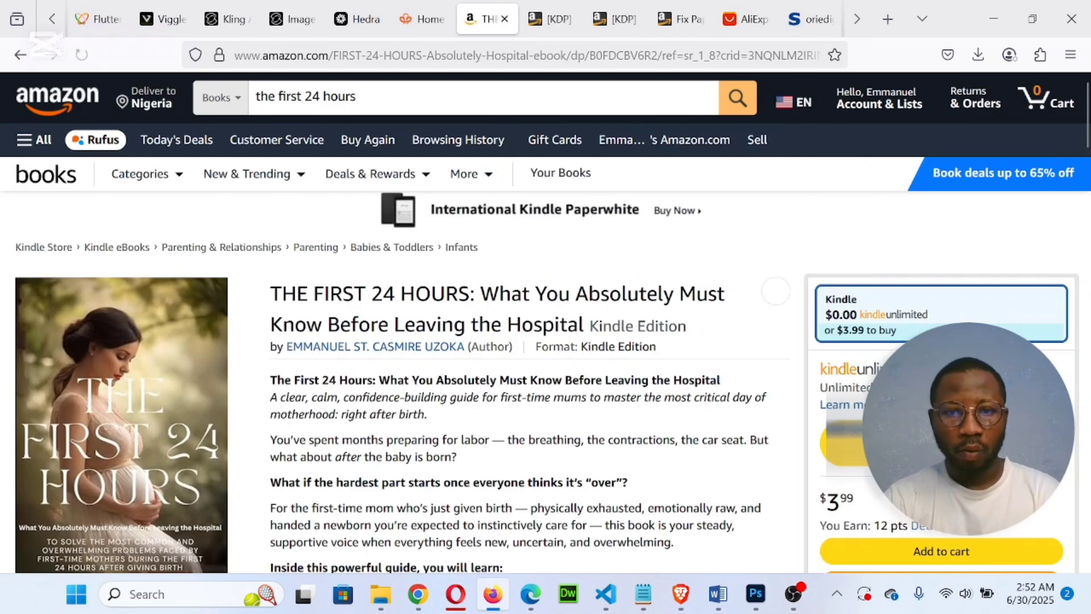
pyautogui.scroll(-3, 571, 345)
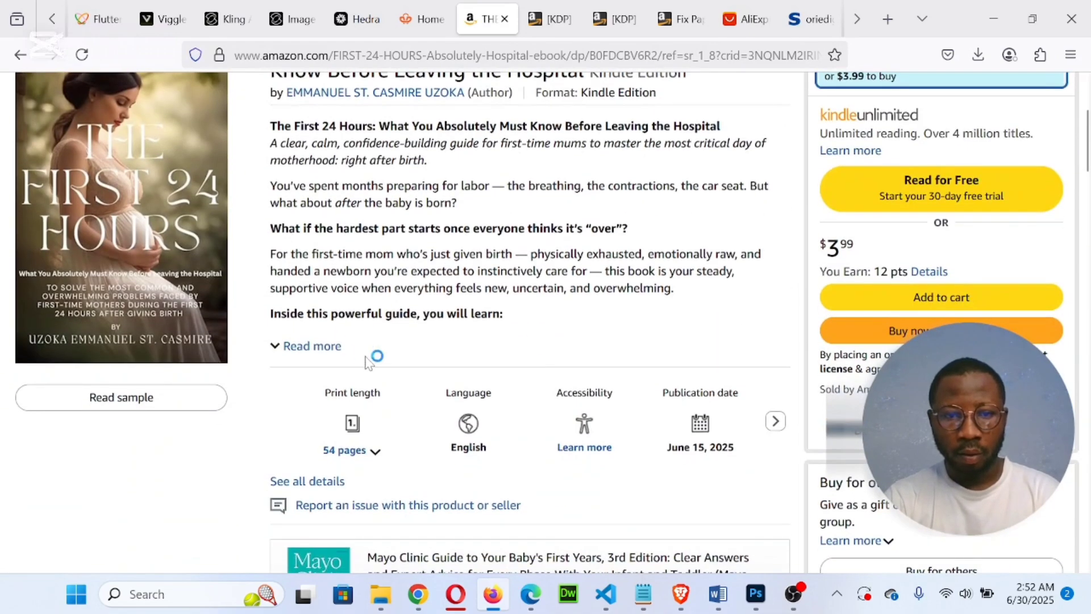
pyautogui.click(280, 348)
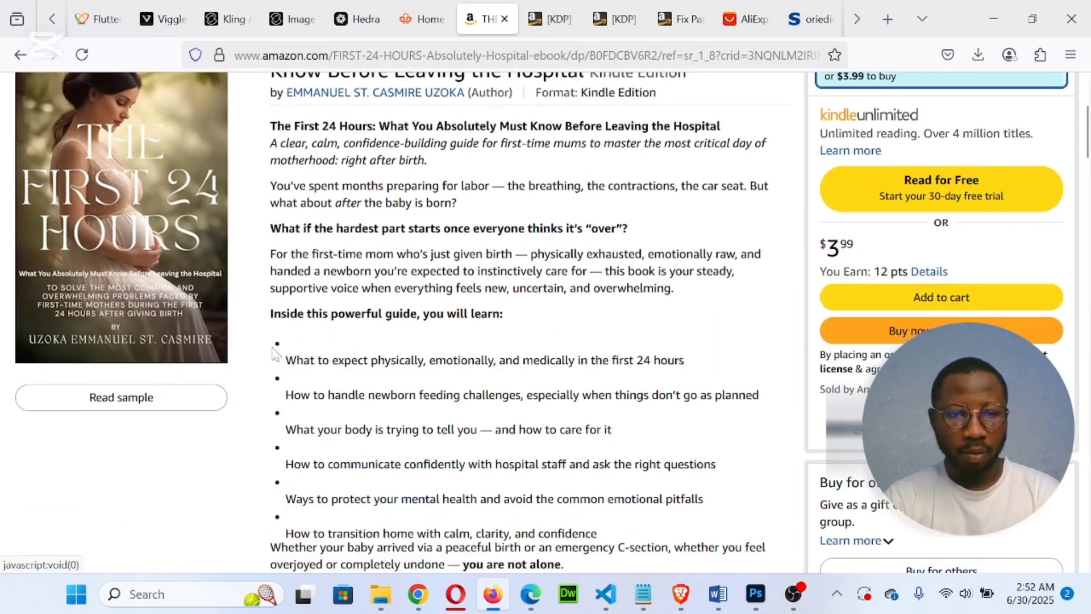
# Read through the expanded description of "THE FIRST 24 HOURS" on its Kindle listing, from the title to the closing lines
pyautogui.scroll(3, 529, 318)
pyautogui.scroll(-1, 526, 250)
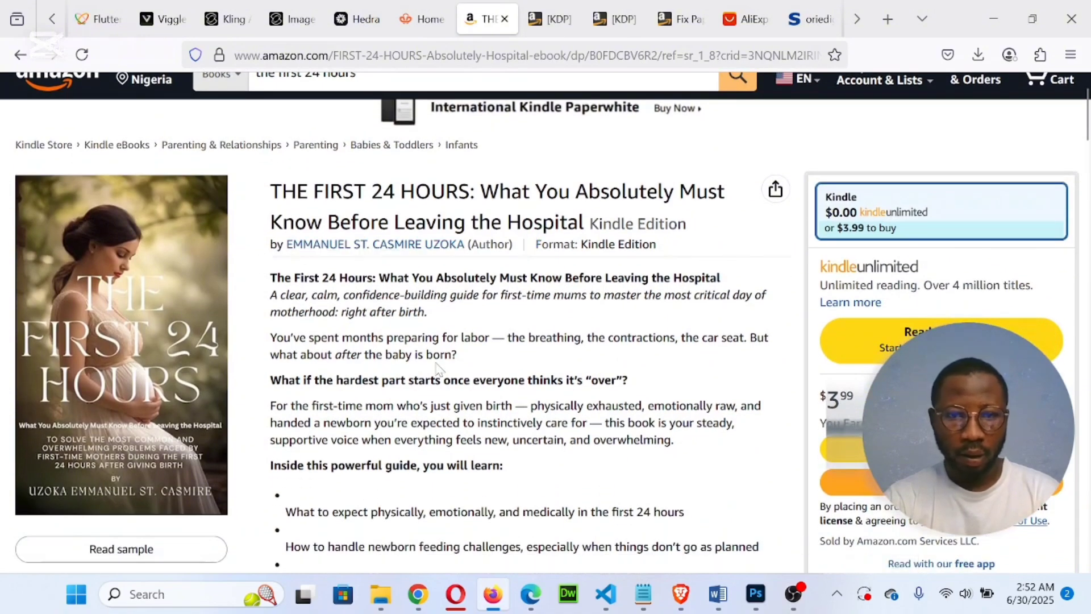
pyautogui.scroll(-2, 435, 370)
pyautogui.scroll(-4, 445, 364)
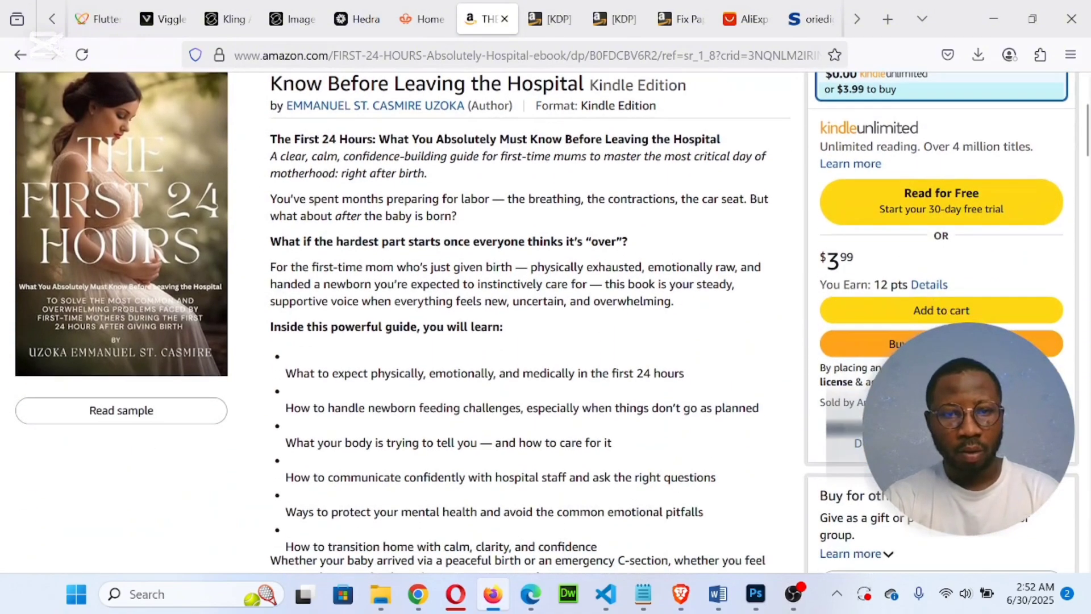
pyautogui.scroll(-3, 438, 370)
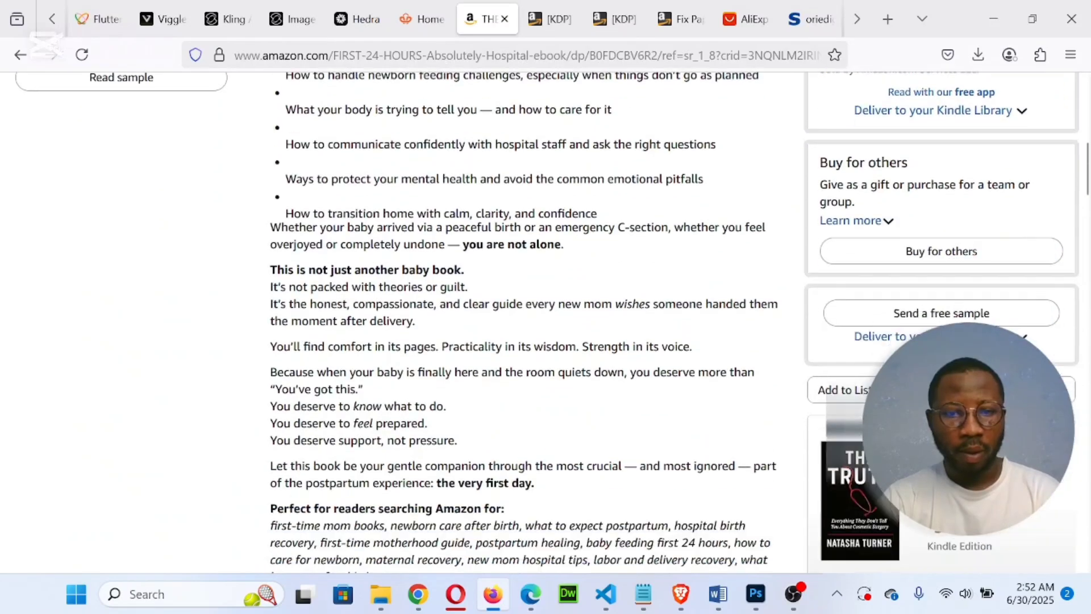
pyautogui.scroll(-3, 438, 369)
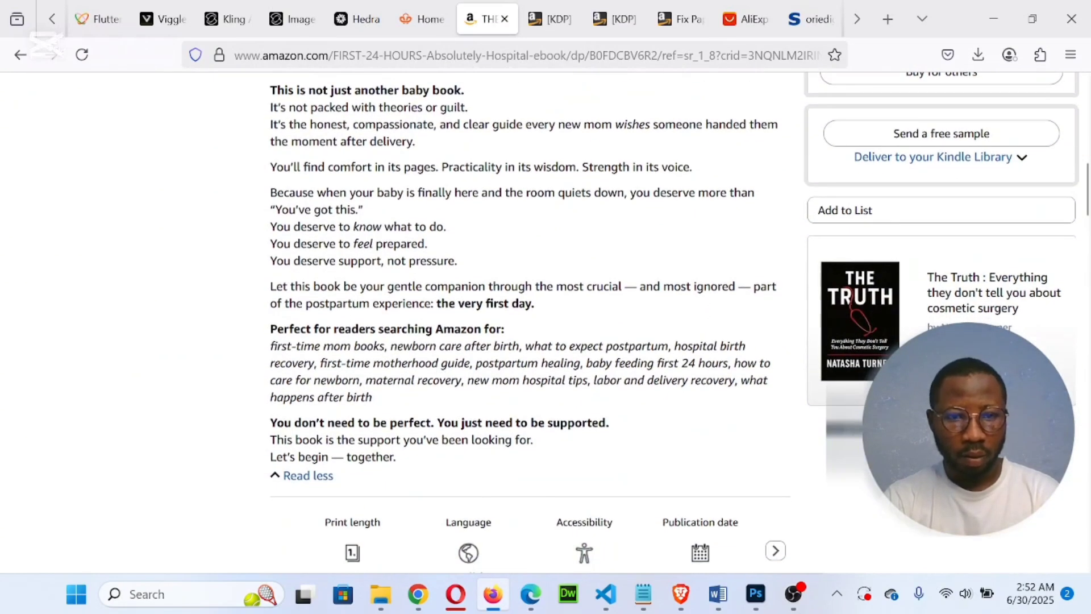
pyautogui.scroll(-3, 437, 369)
pyautogui.scroll(6, 438, 369)
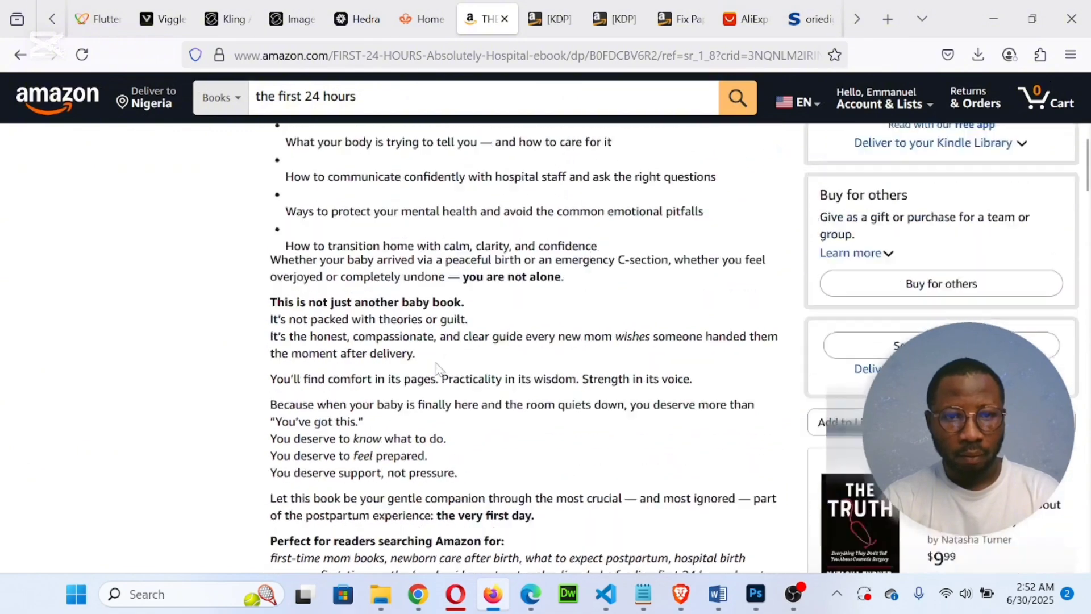
pyautogui.scroll(9, 436, 366)
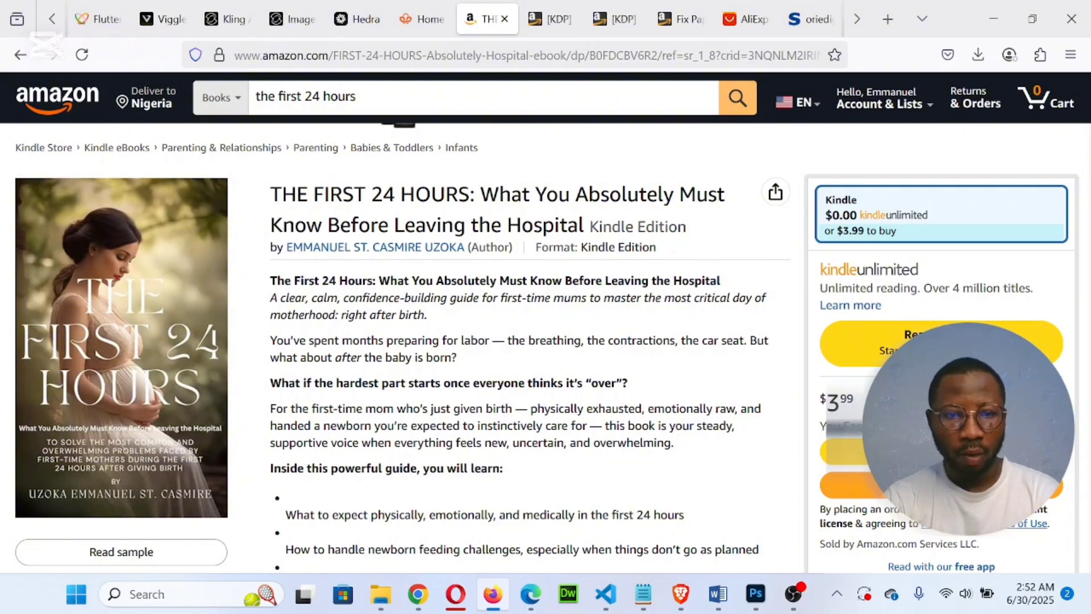
pyautogui.scroll(-1, 531, 352)
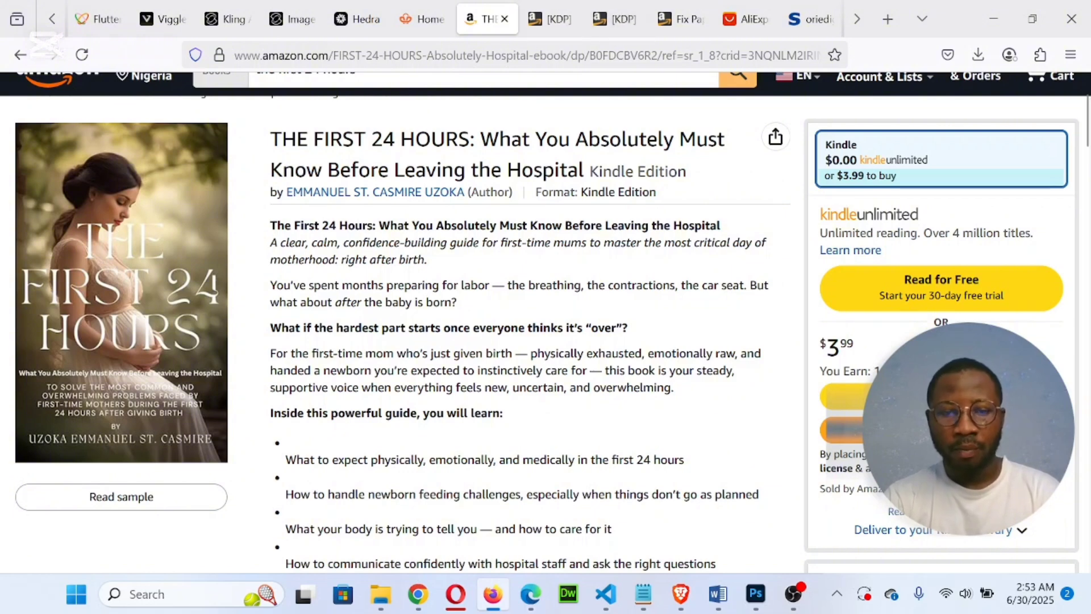
# Switch to the KDP eBook details page and review the description text of "A DIFFERENT KIND OF WEALTH" and the fields above it
pyautogui.click(619, 21)
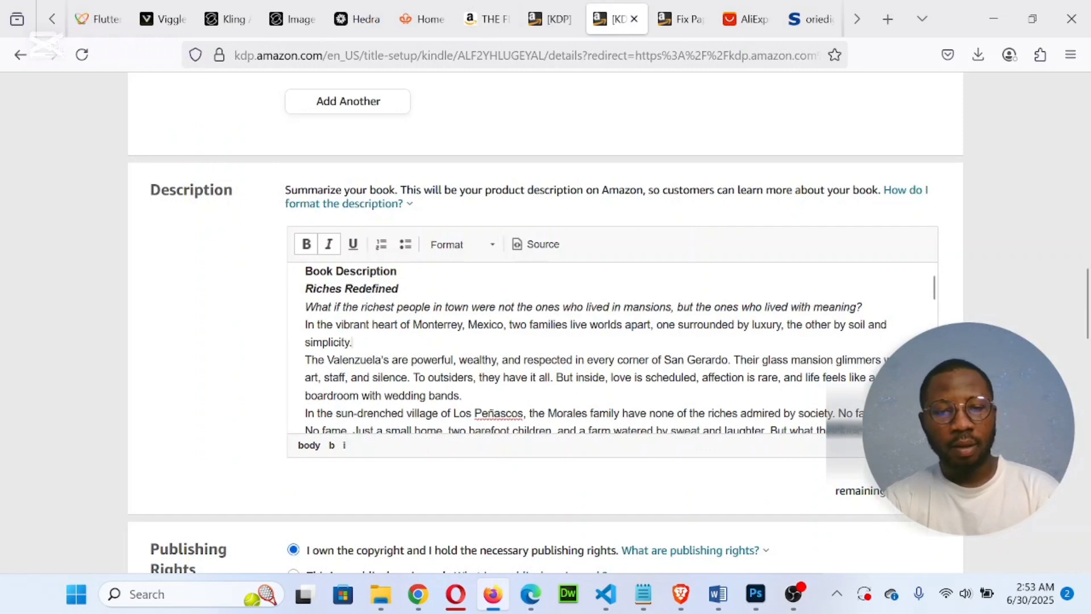
pyautogui.click(352, 341)
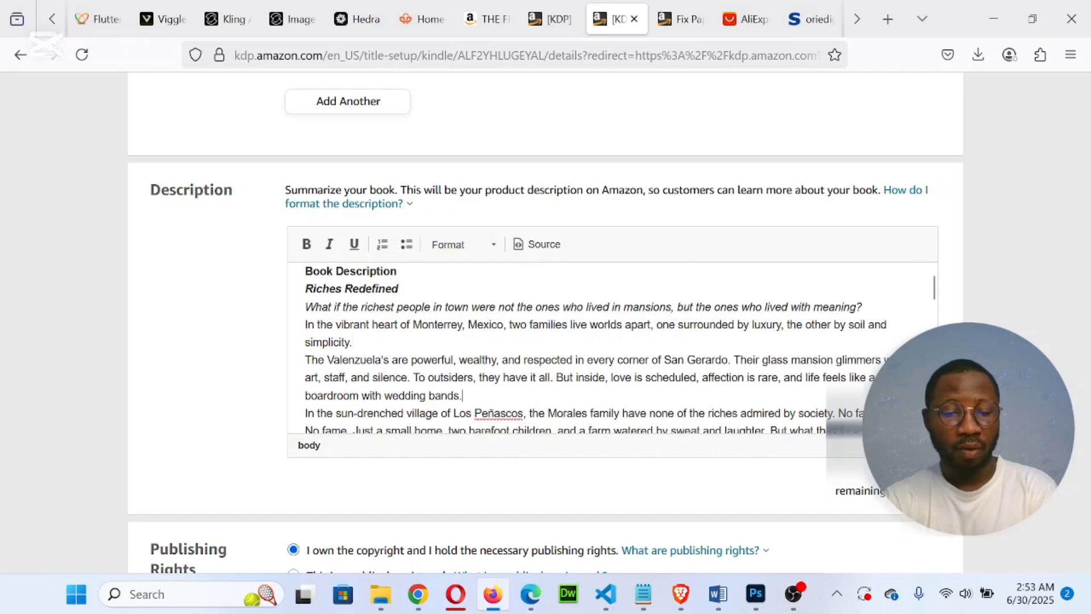
pyautogui.scroll(-4, 620, 348)
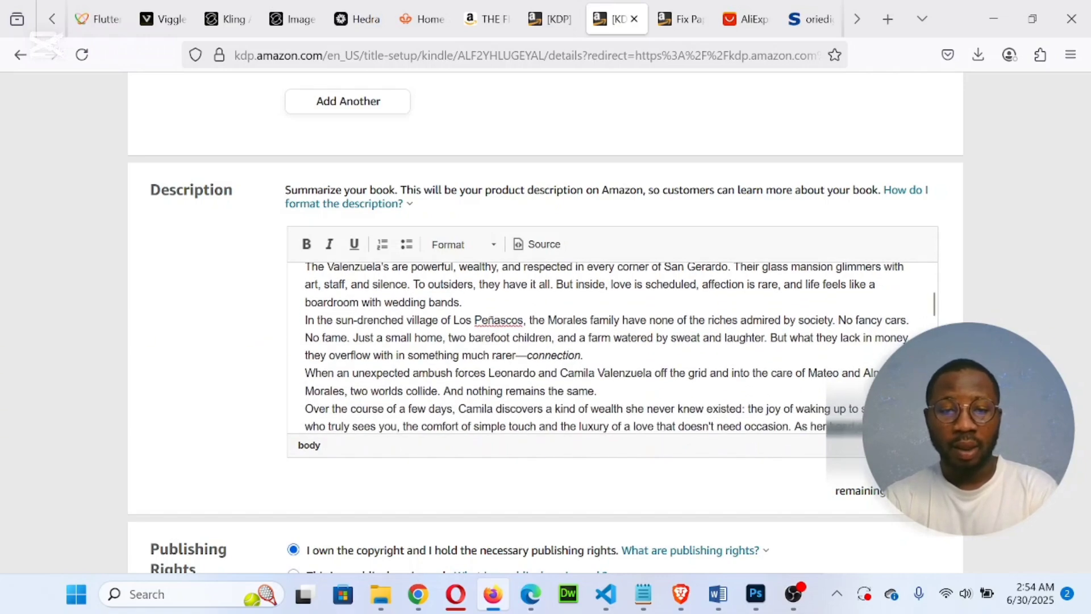
pyautogui.scroll(-5, 620, 347)
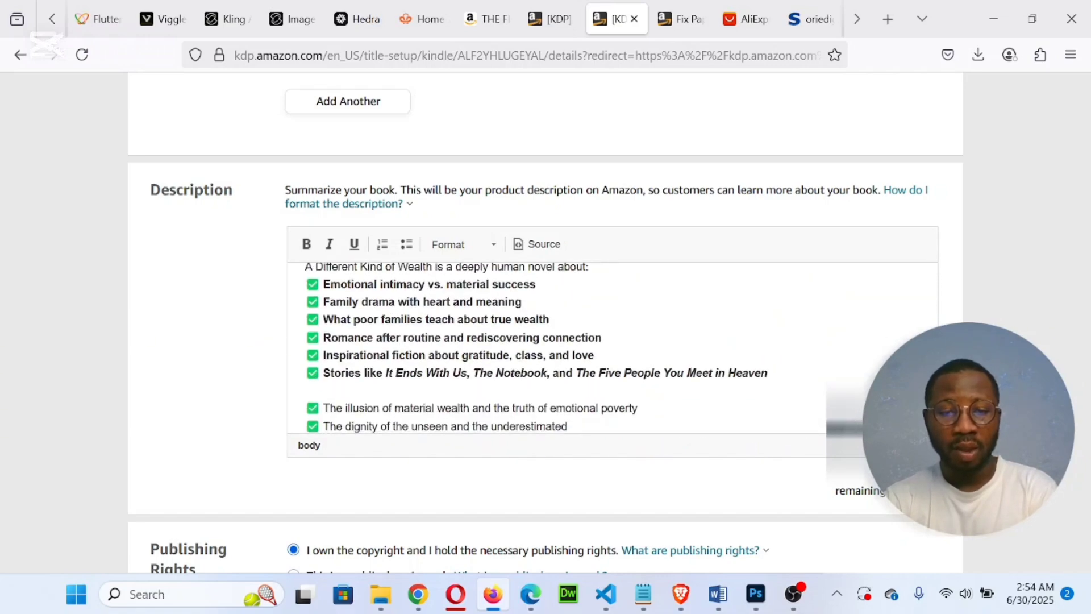
pyautogui.scroll(-7, 511, 394)
pyautogui.scroll(11, 508, 398)
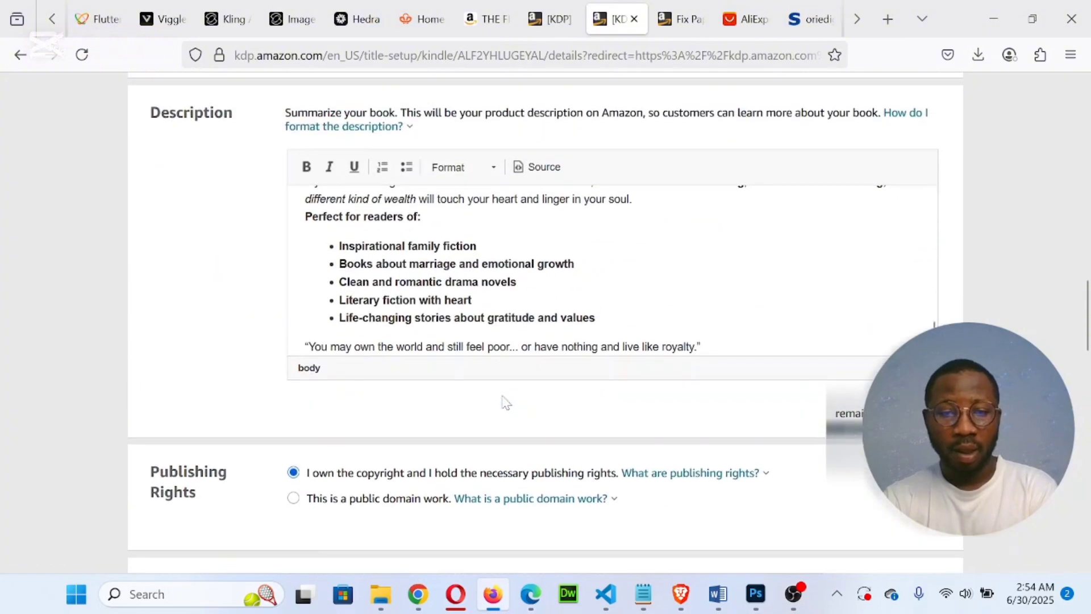
pyautogui.scroll(10, 505, 401)
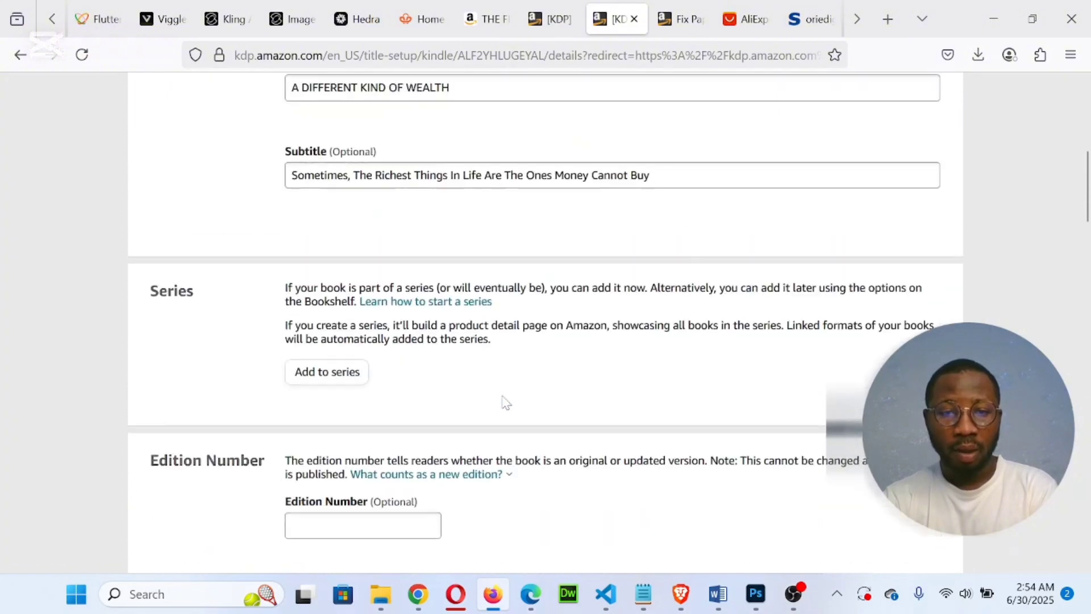
pyautogui.scroll(5, 505, 401)
pyautogui.scroll(-8, 505, 402)
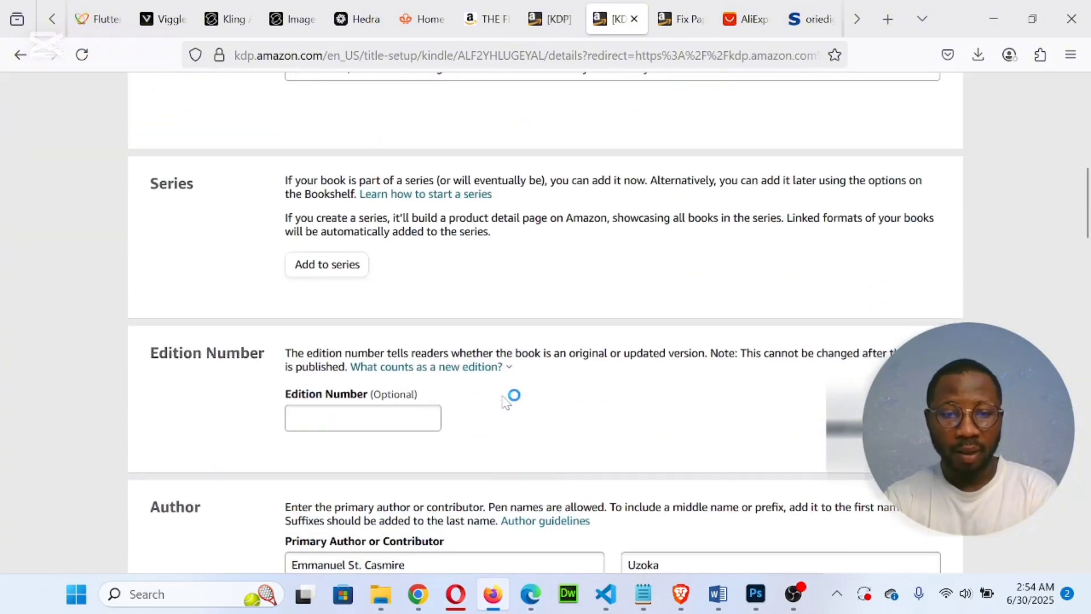
pyautogui.scroll(-11, 505, 401)
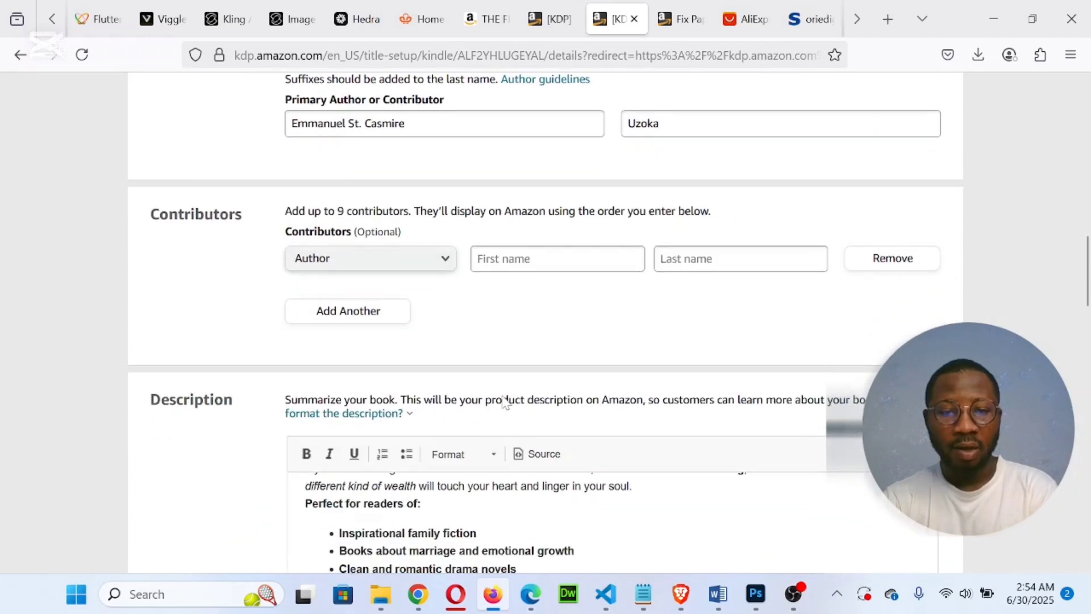
pyautogui.scroll(-1, 546, 321)
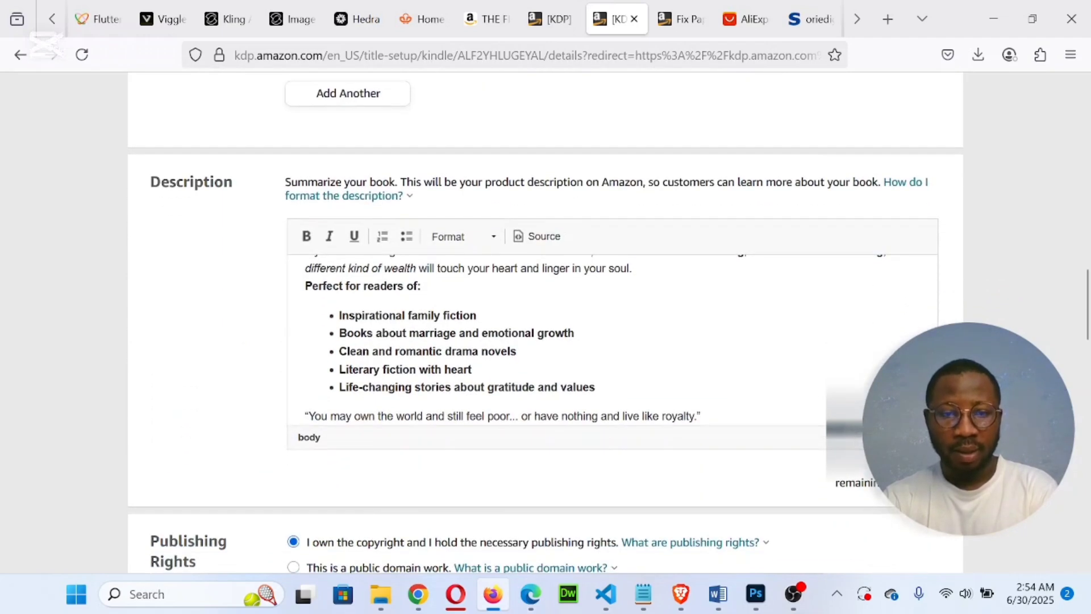
pyautogui.click(472, 352)
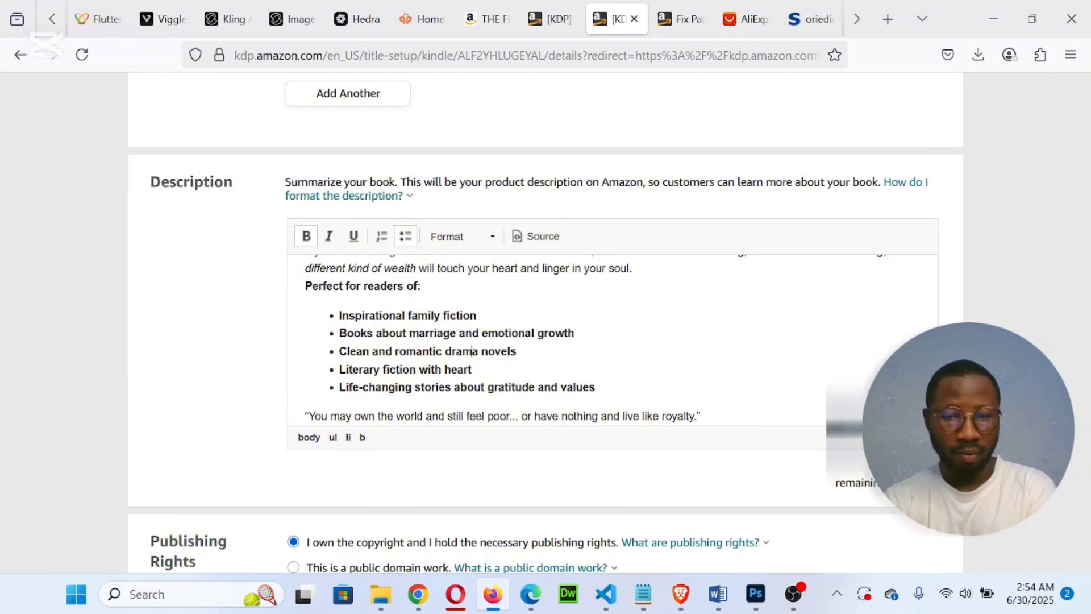
# Review the publishing rights, sexually explicit content and reading age settings of the eBook
pyautogui.scroll(-5, 476, 355)
pyautogui.scroll(-3, 476, 355)
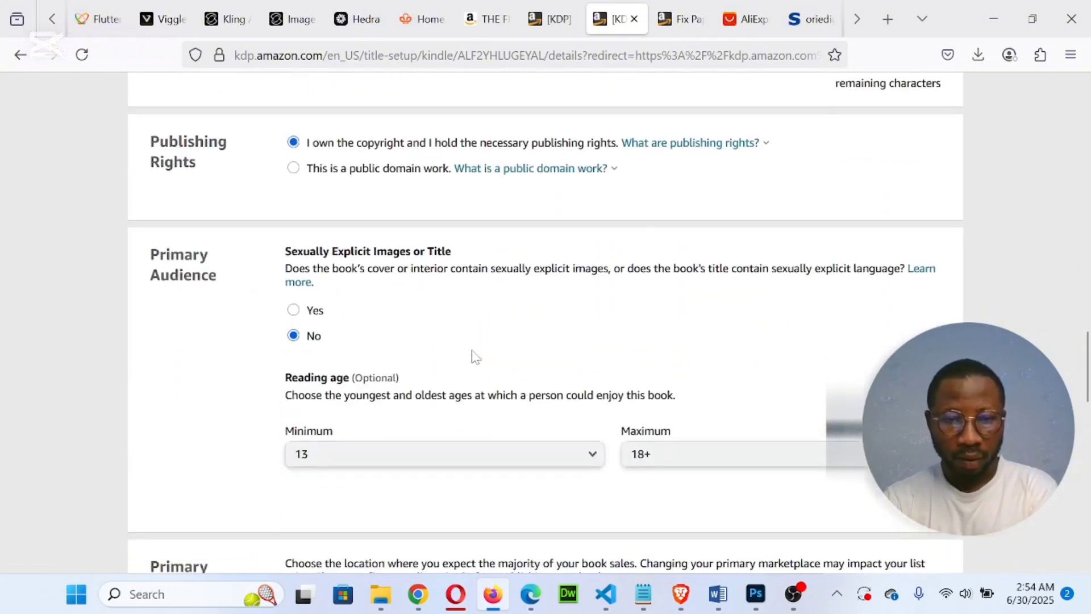
pyautogui.scroll(5, 473, 355)
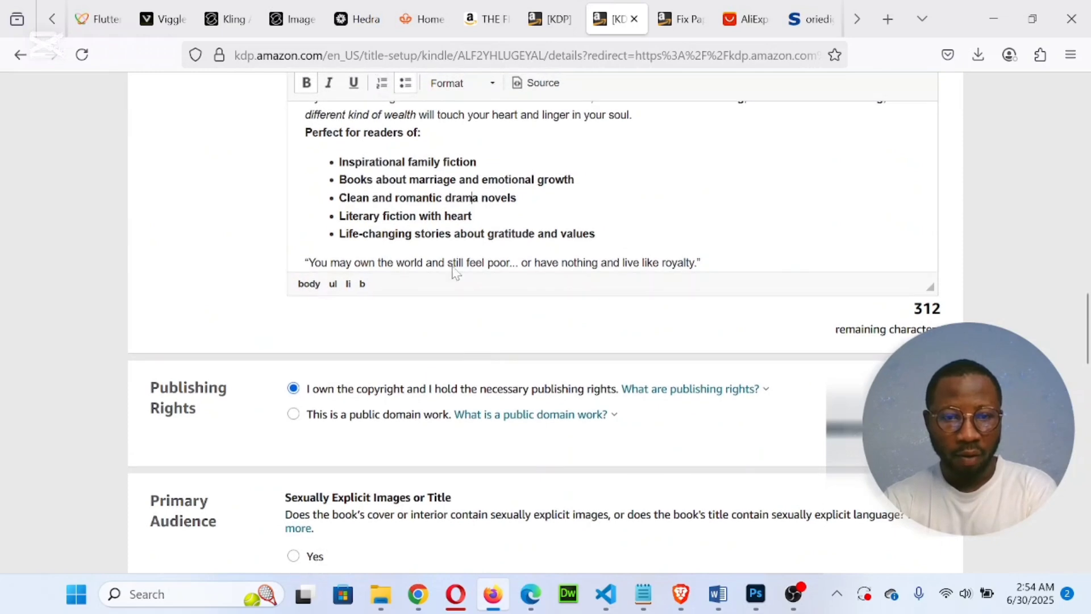
pyautogui.scroll(-2, 388, 355)
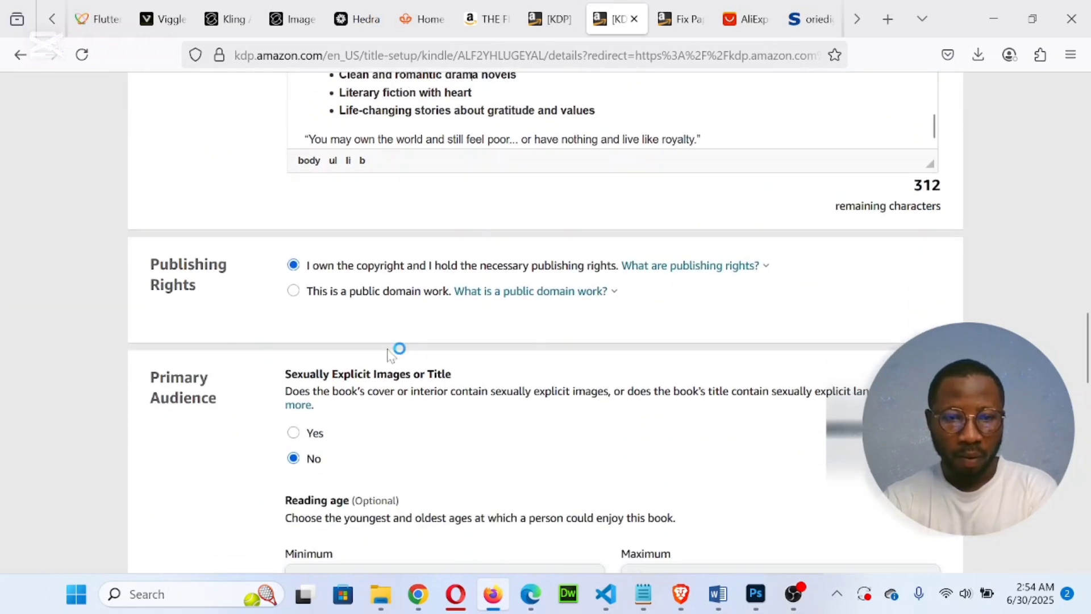
pyautogui.scroll(-2, 397, 279)
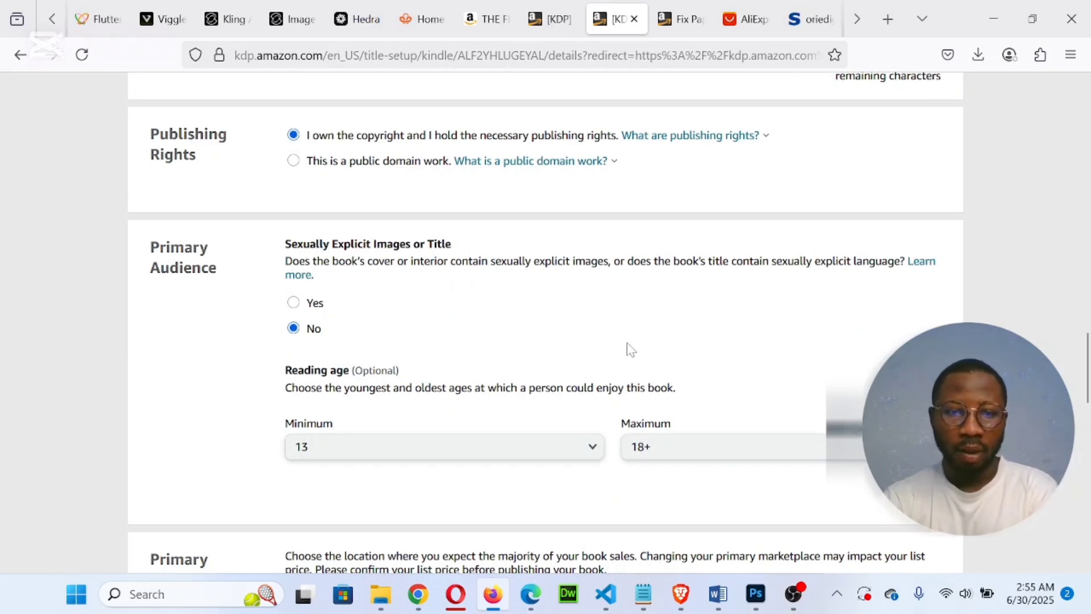
pyautogui.scroll(-2, 629, 350)
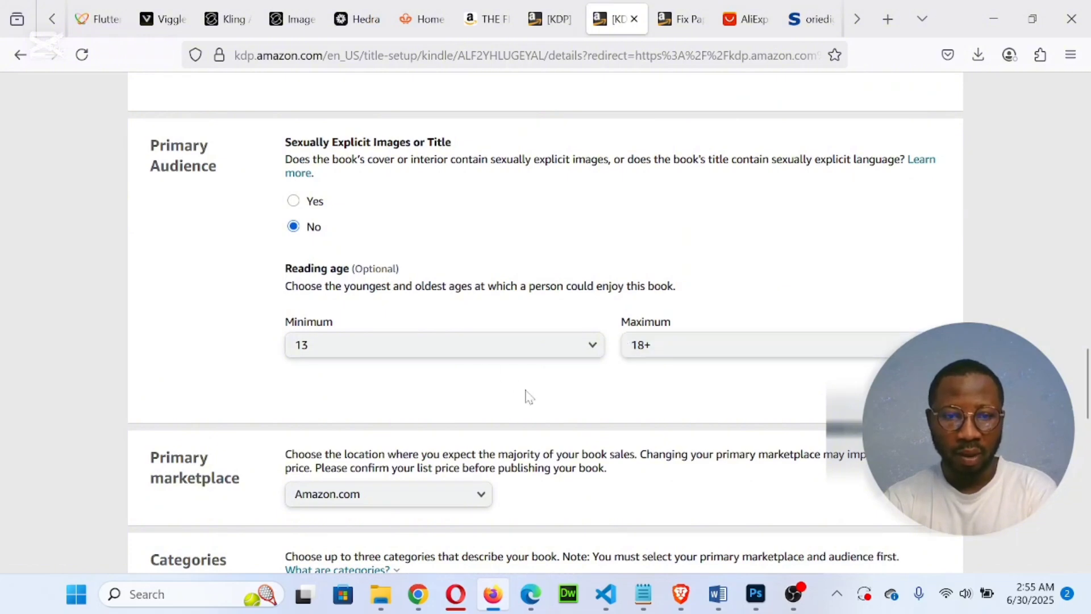
pyautogui.scroll(-2, 526, 394)
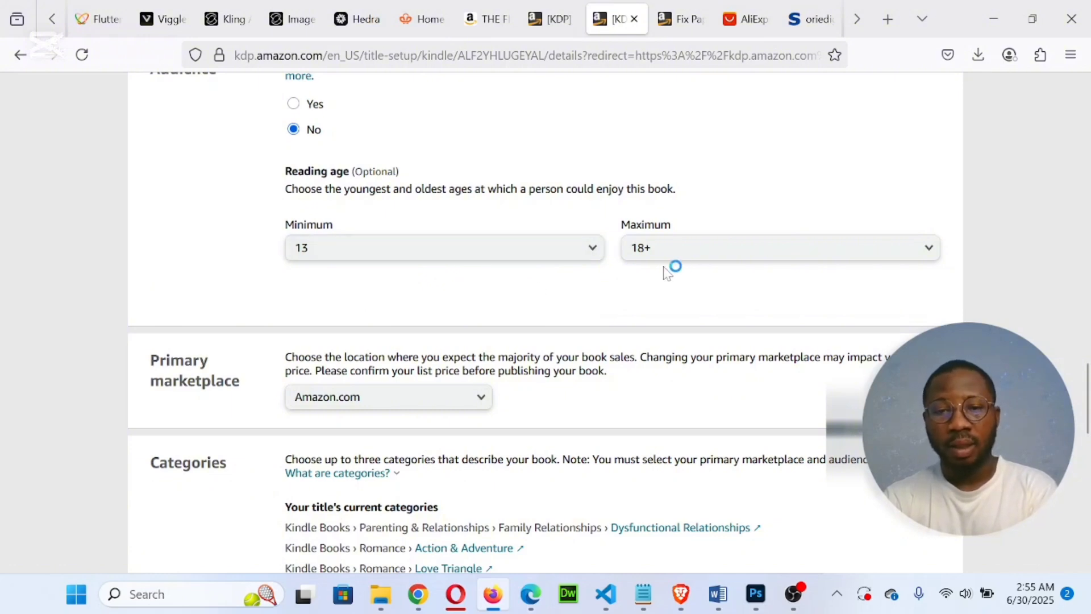
# Review the eBook's primary marketplace, its selected categories and its keywords
pyautogui.scroll(-3, 503, 312)
pyautogui.scroll(-2, 546, 323)
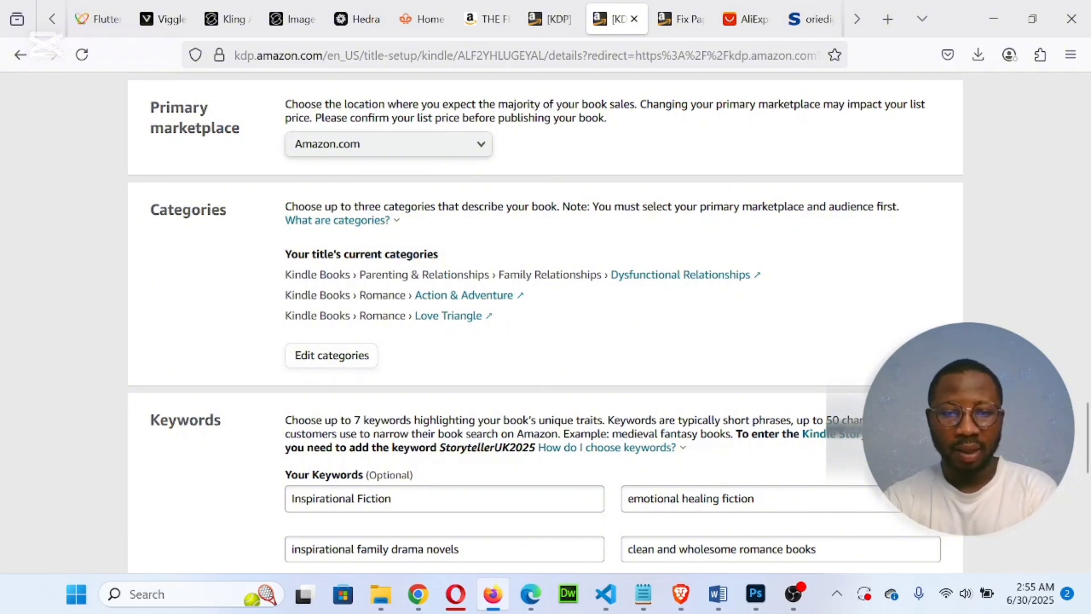
pyautogui.scroll(-2, 545, 389)
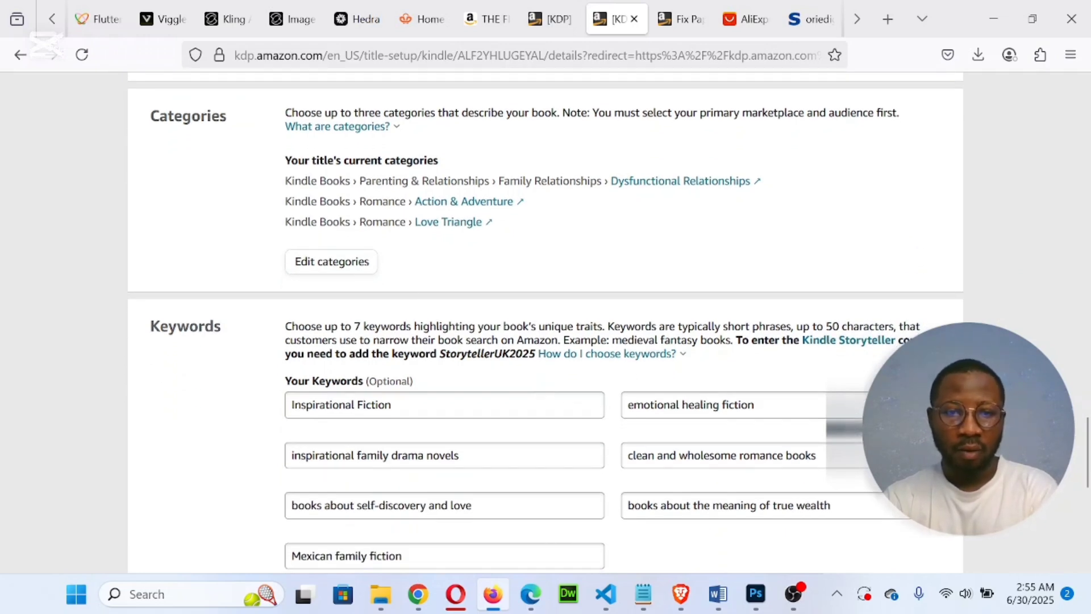
pyautogui.scroll(1, 534, 264)
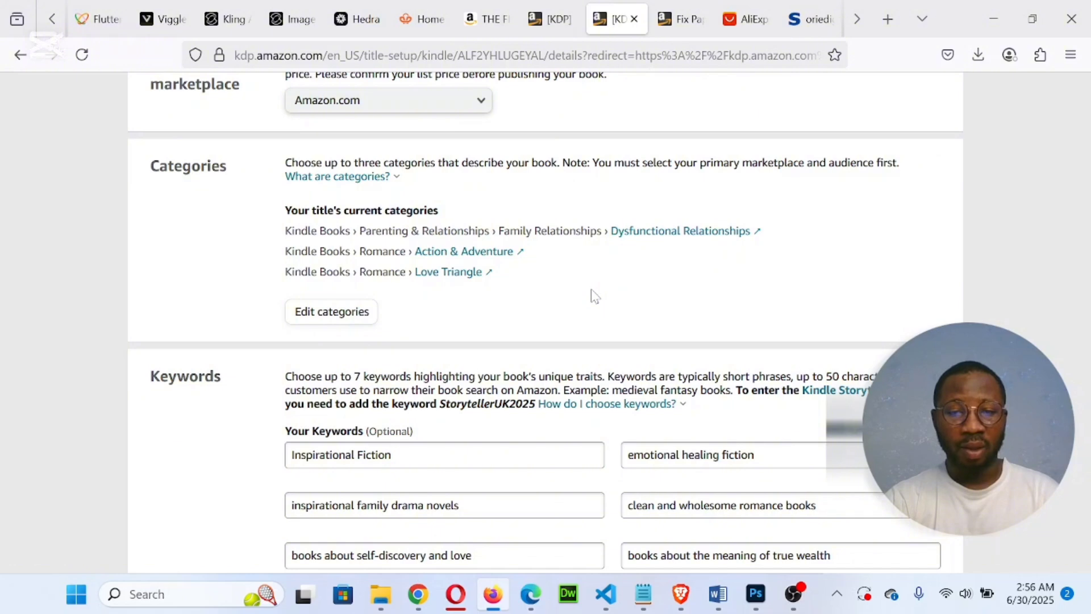
pyautogui.scroll(-3, 594, 295)
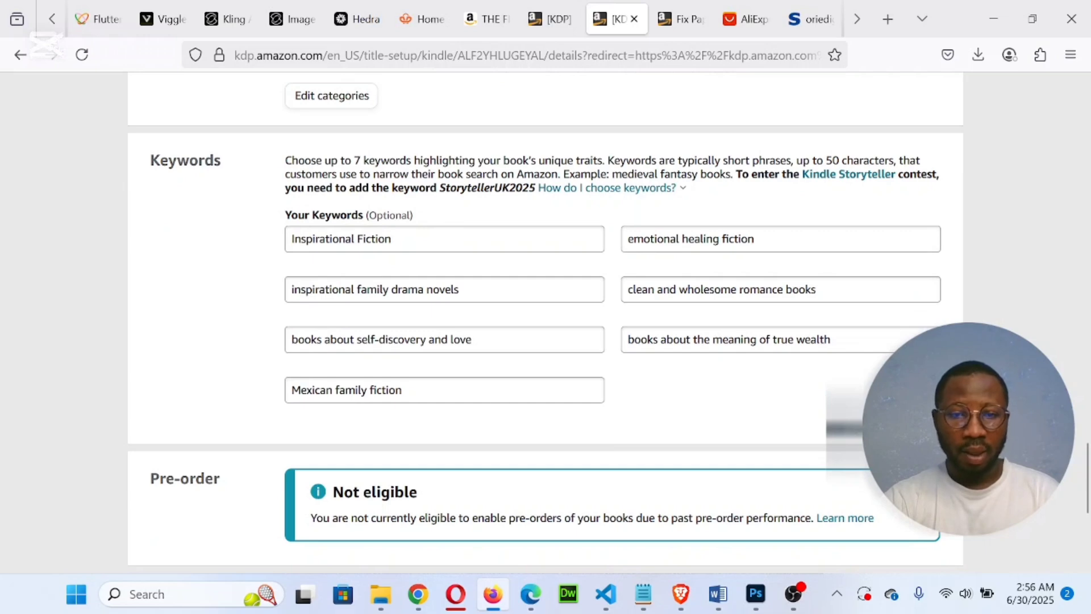
pyautogui.scroll(-2, 546, 323)
pyautogui.scroll(3, 545, 323)
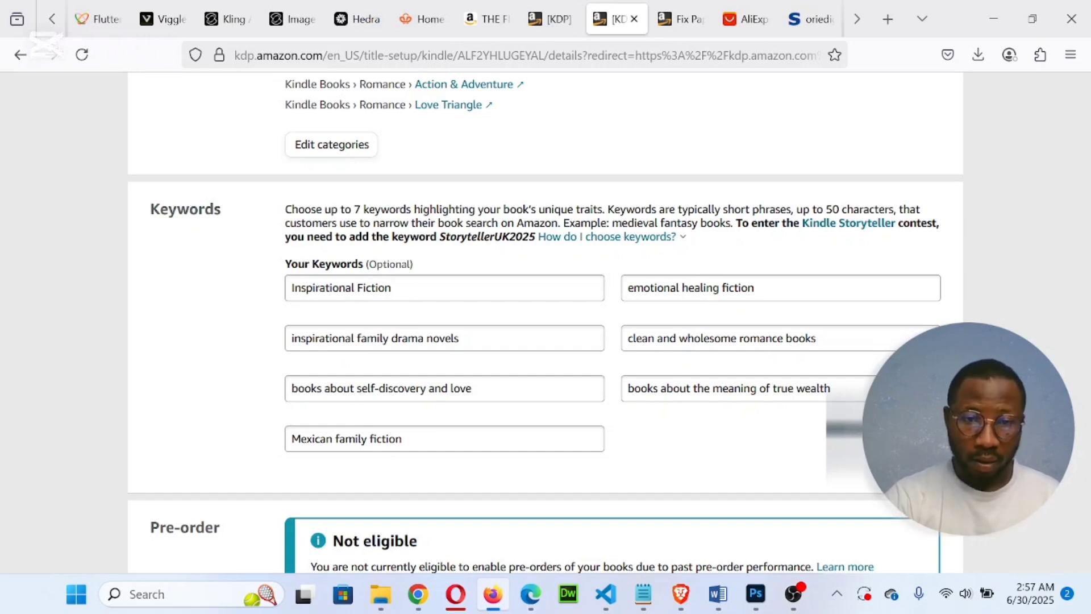
# Replace the first keyword, "Inspirational Fiction", with "how to be a perfect man"
pyautogui.moveTo(392, 288); pyautogui.dragTo(291, 288)
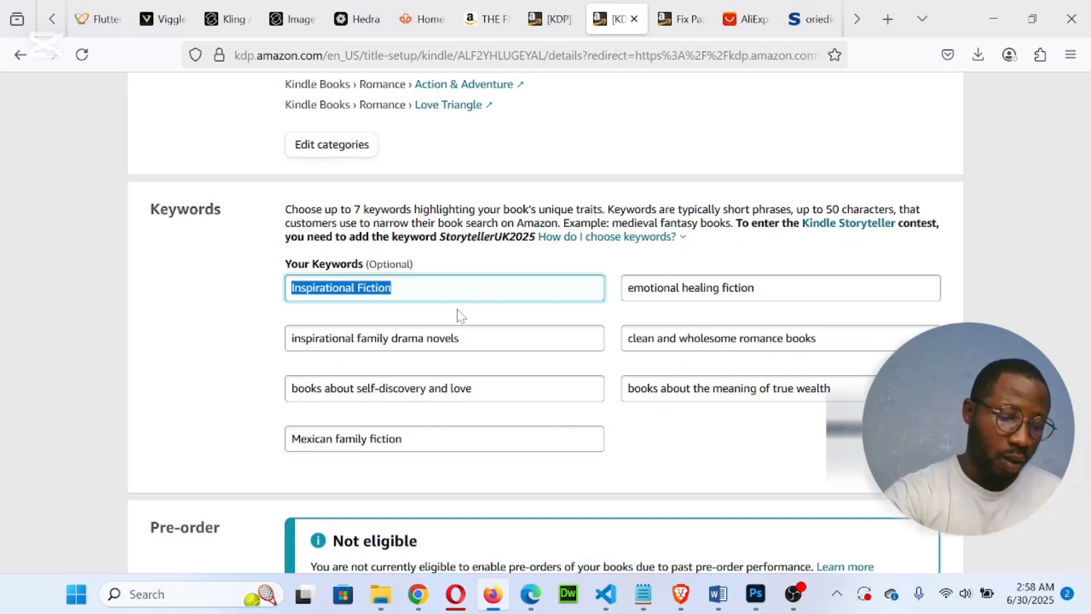
pyautogui.write('how')
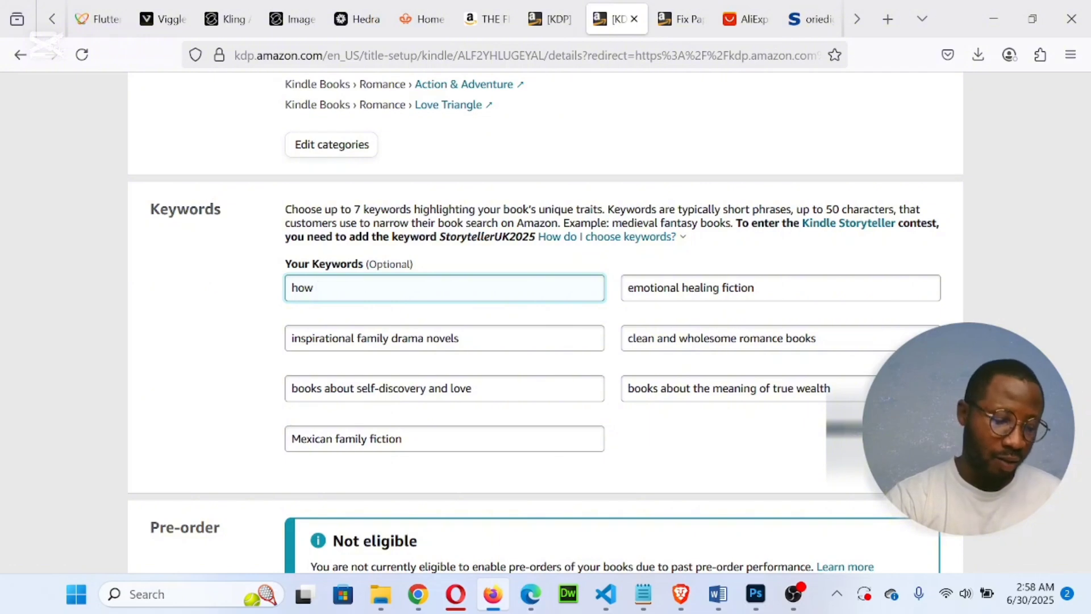
pyautogui.write(' to')
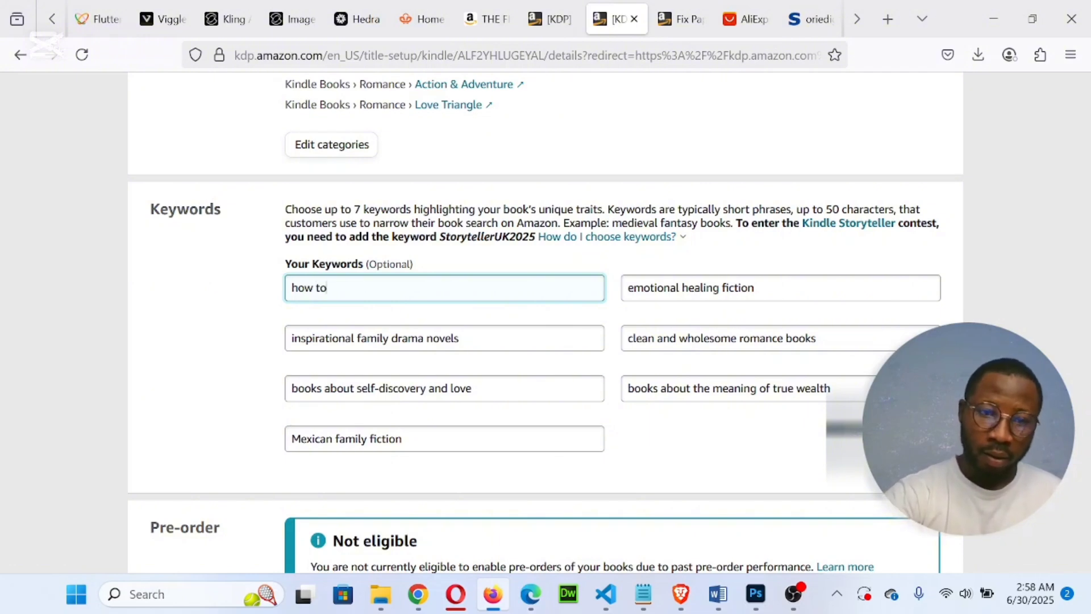
pyautogui.write(' be ')
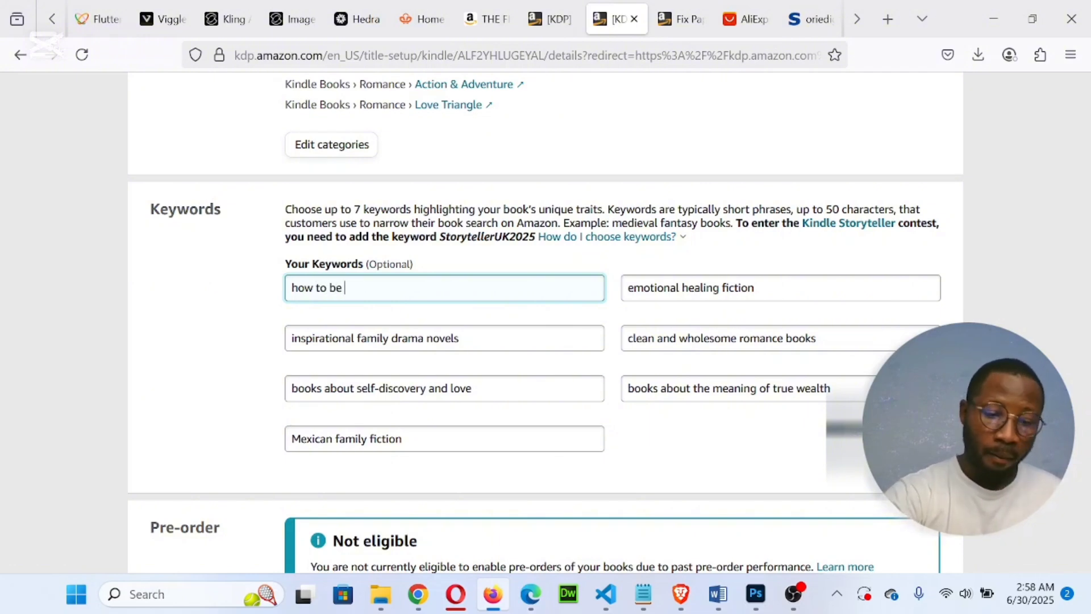
pyautogui.write('a per')
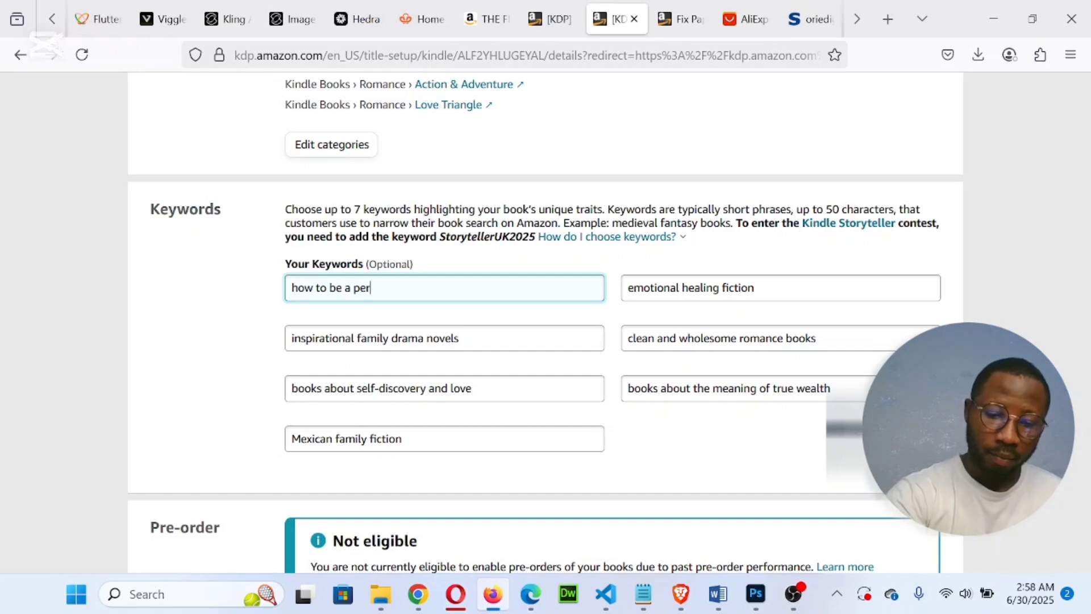
pyautogui.write('fect man')
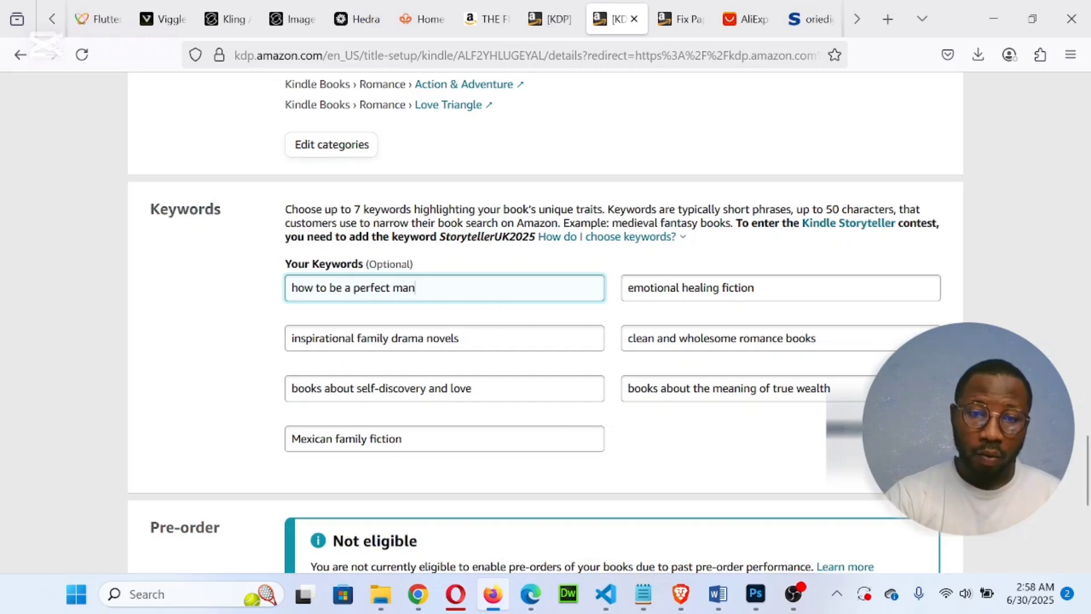
# Replace the third keyword of the eBook with "how to be a good wife"
pyautogui.tripleClick(463, 339)
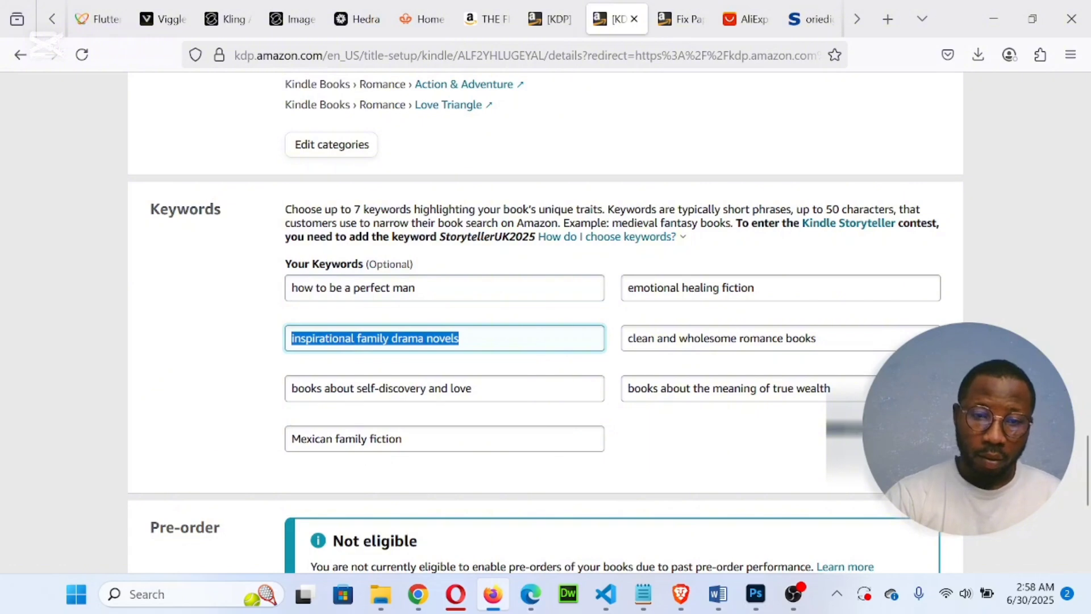
pyautogui.write('how ')
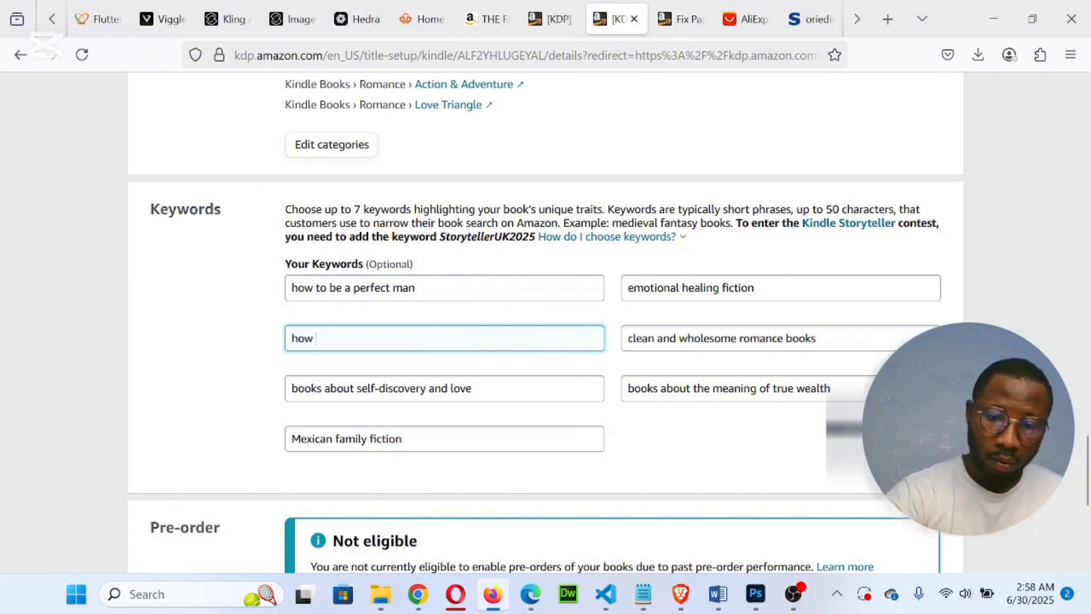
pyautogui.write('to be')
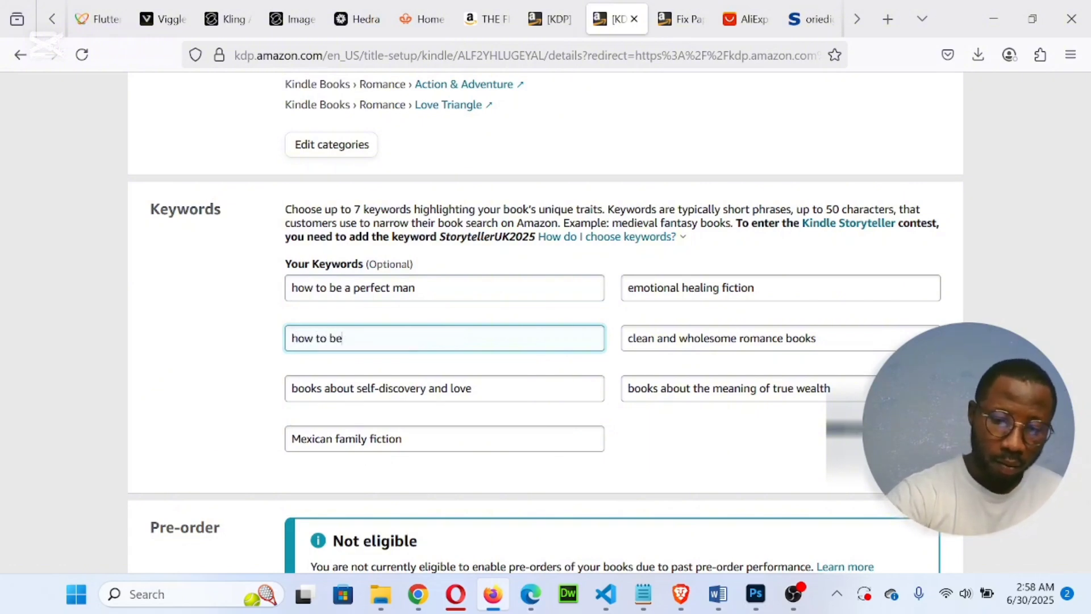
pyautogui.write(' a ')
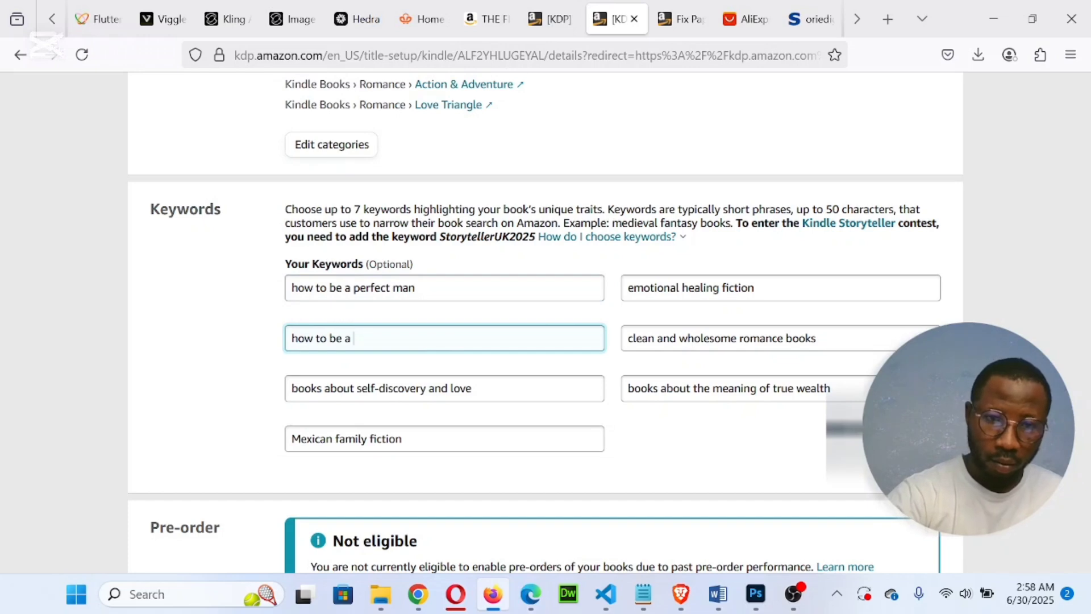
pyautogui.write('good')
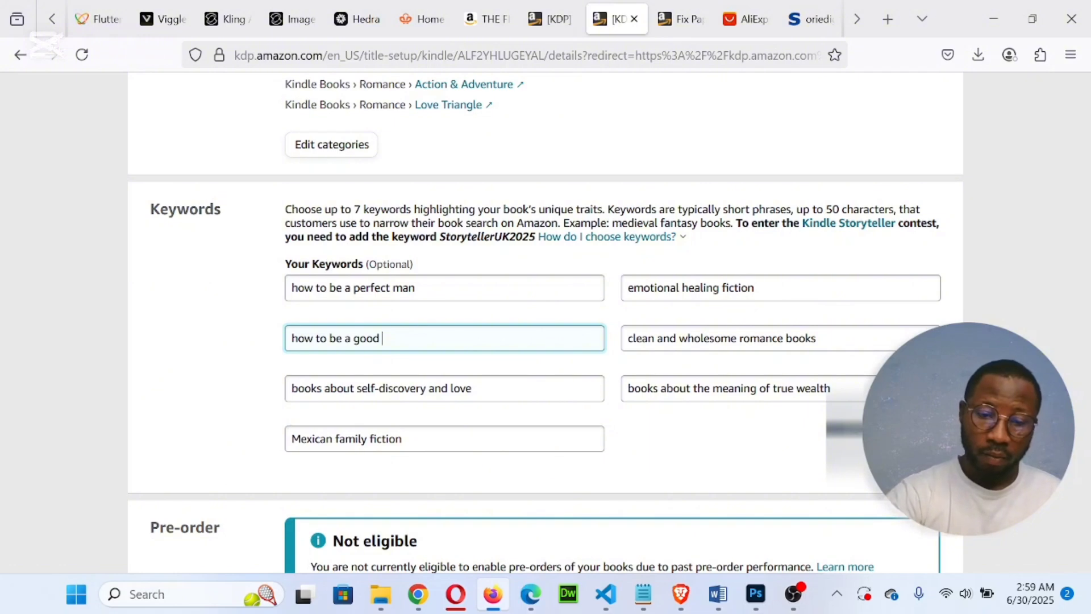
pyautogui.write('wife')
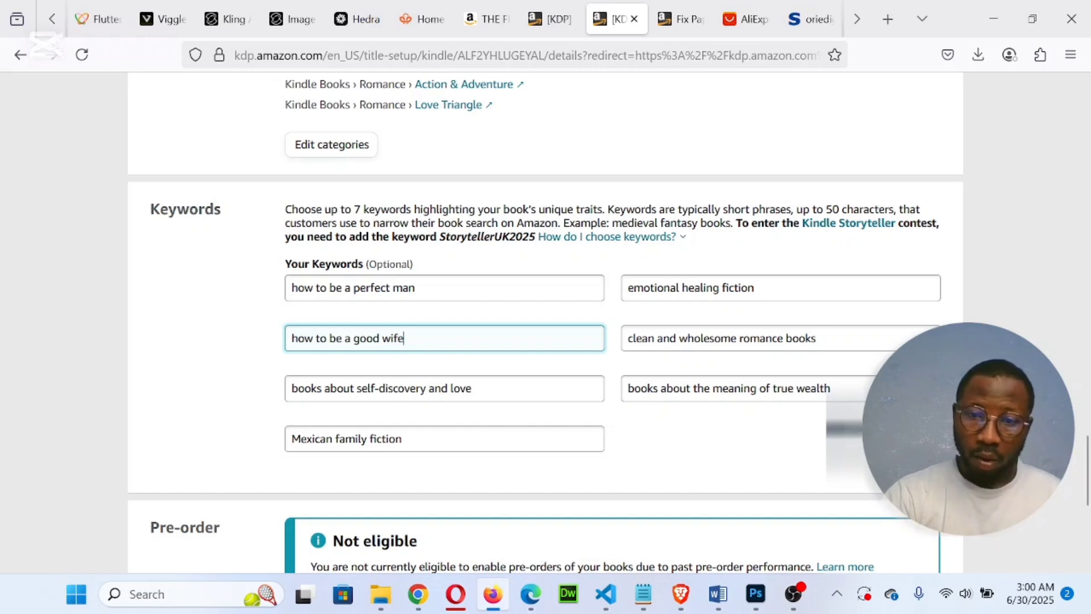
# Replace the seventh keyword with "how to be a husband"
pyautogui.tripleClick(383, 439)
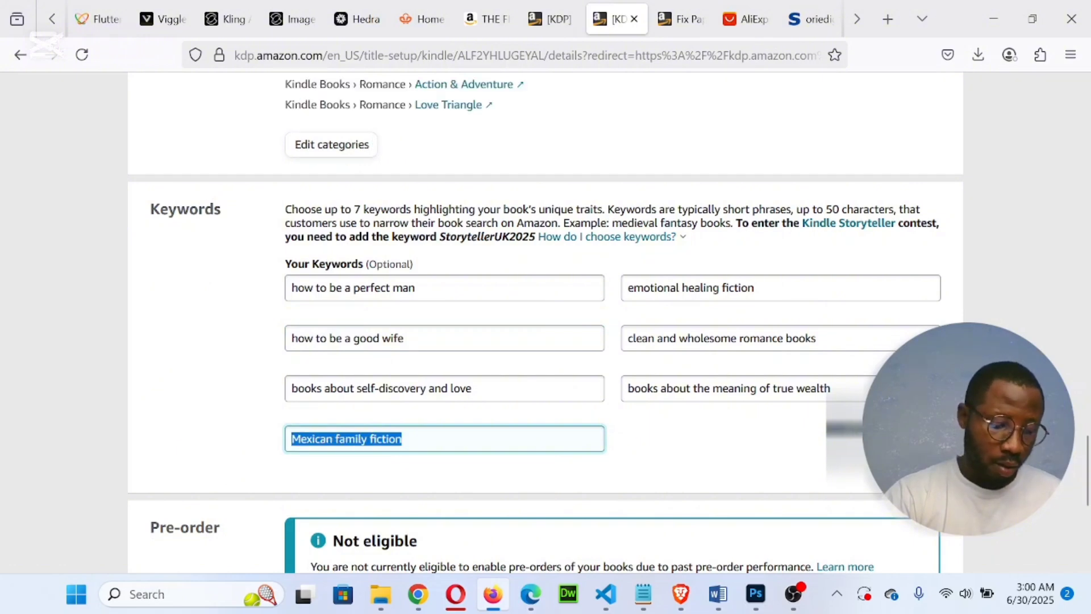
pyautogui.write('h')
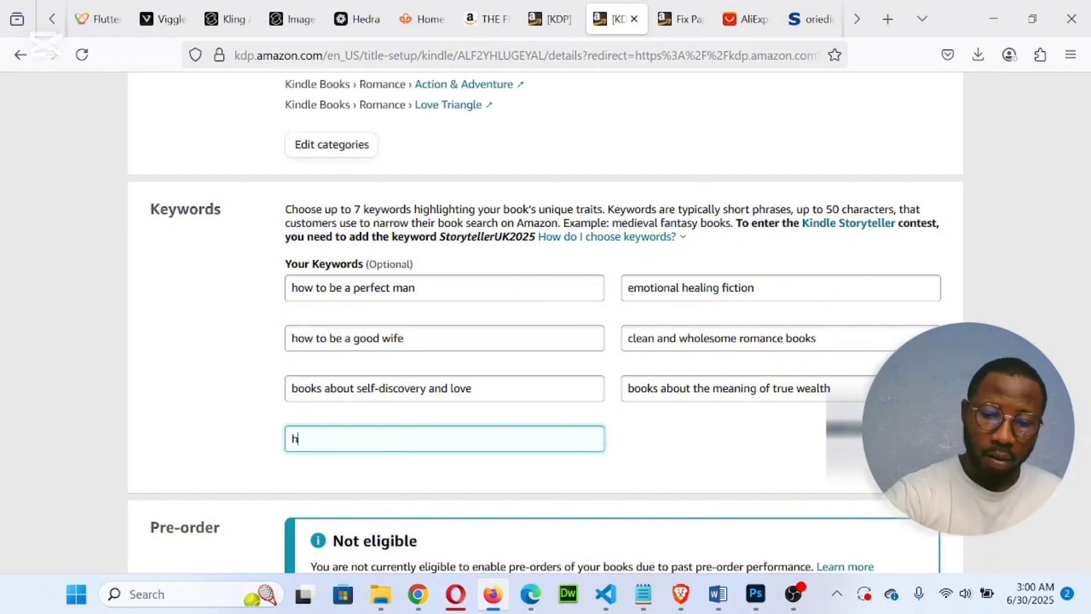
pyautogui.write('ow to be')
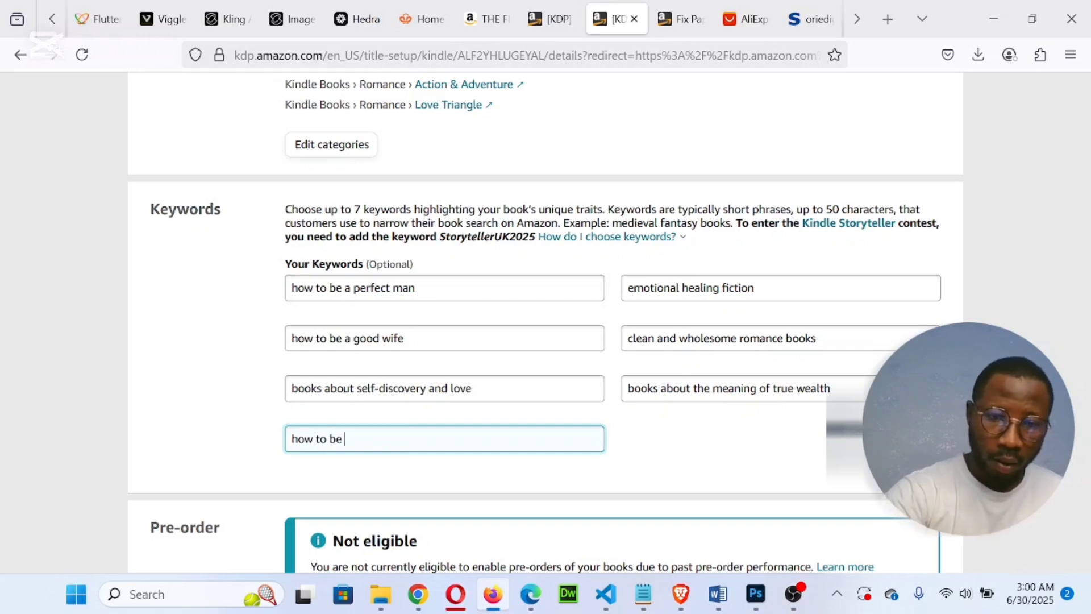
pyautogui.write(' a ')
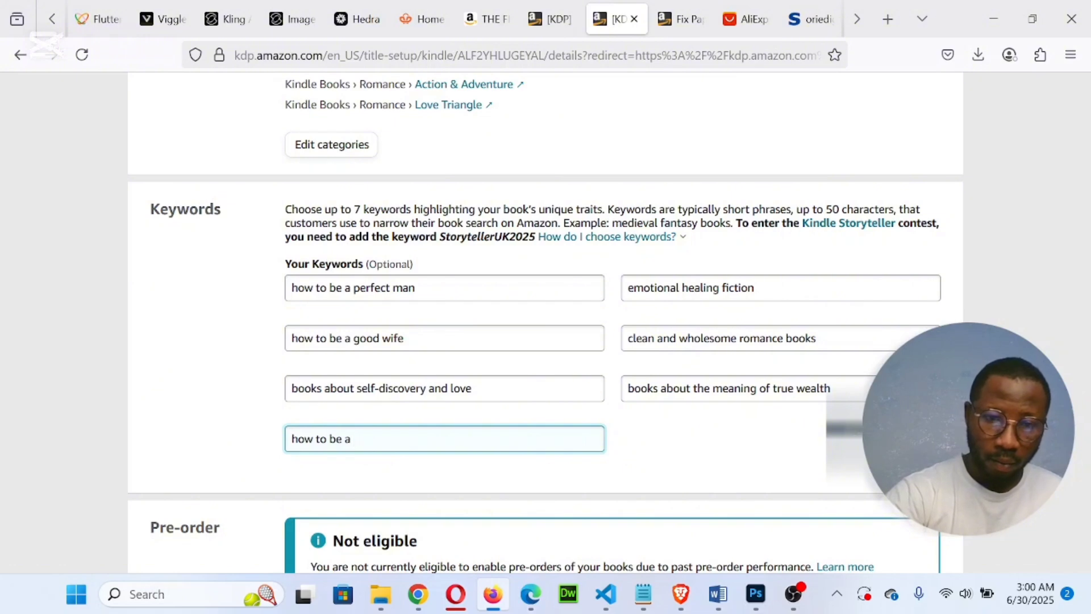
pyautogui.write('husba')
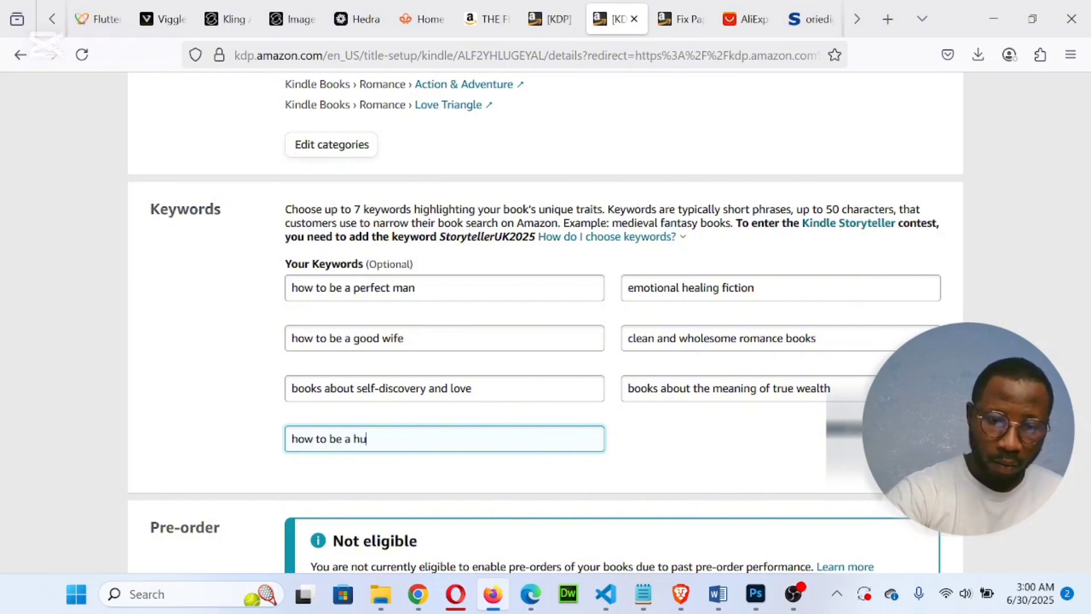
pyautogui.write('nd')
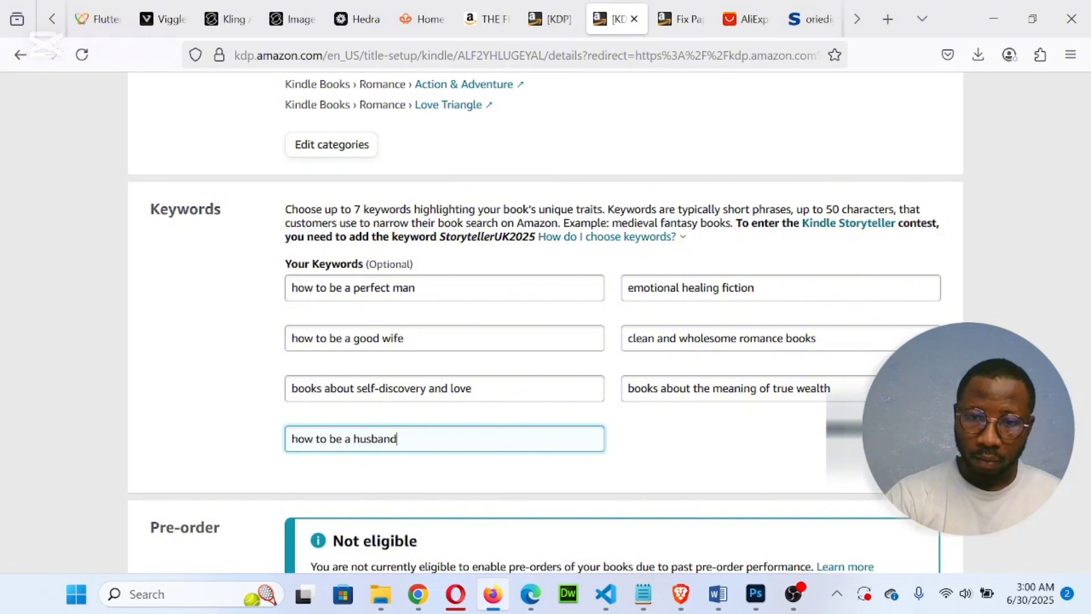
# Copy the text of the sixth keyword, "books about the meaning of true wealth", for reuse in the book description
pyautogui.click(756, 289)
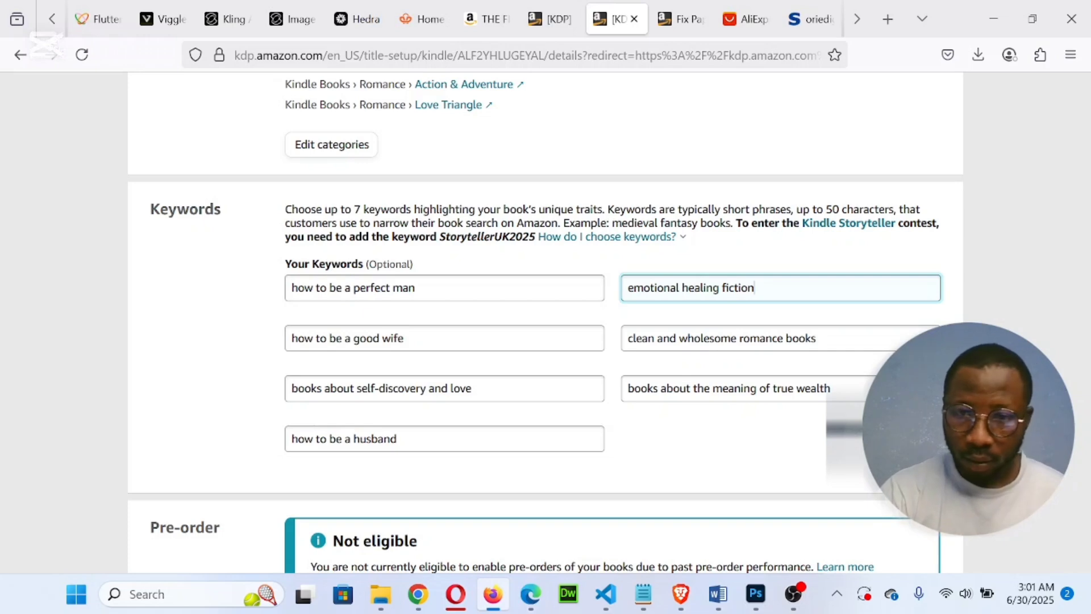
pyautogui.click(739, 389)
pyautogui.hotkey('ctrl', 'a')
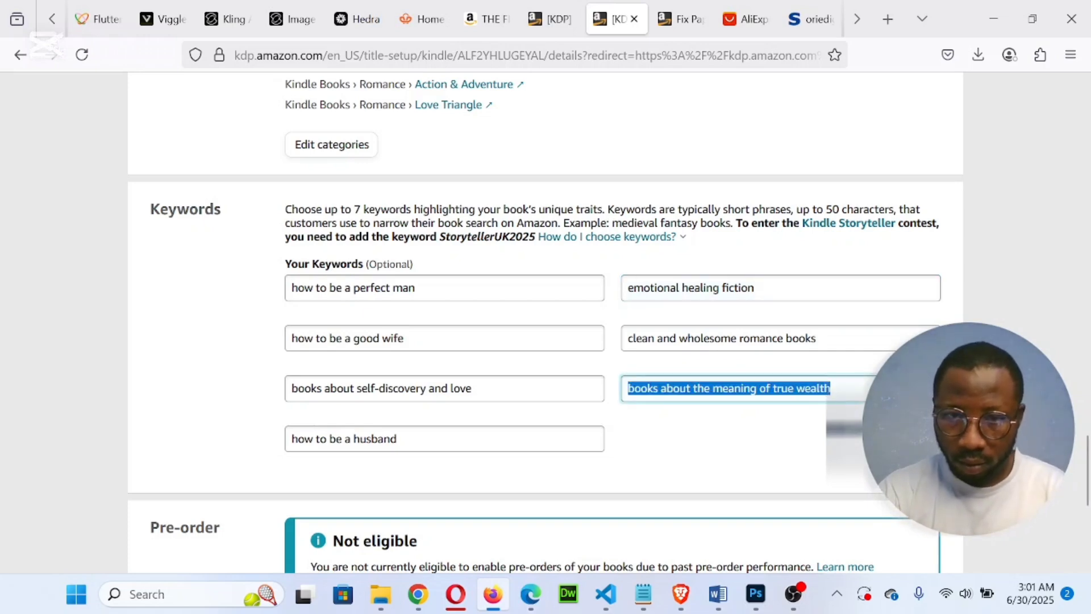
pyautogui.press('BackSpace')
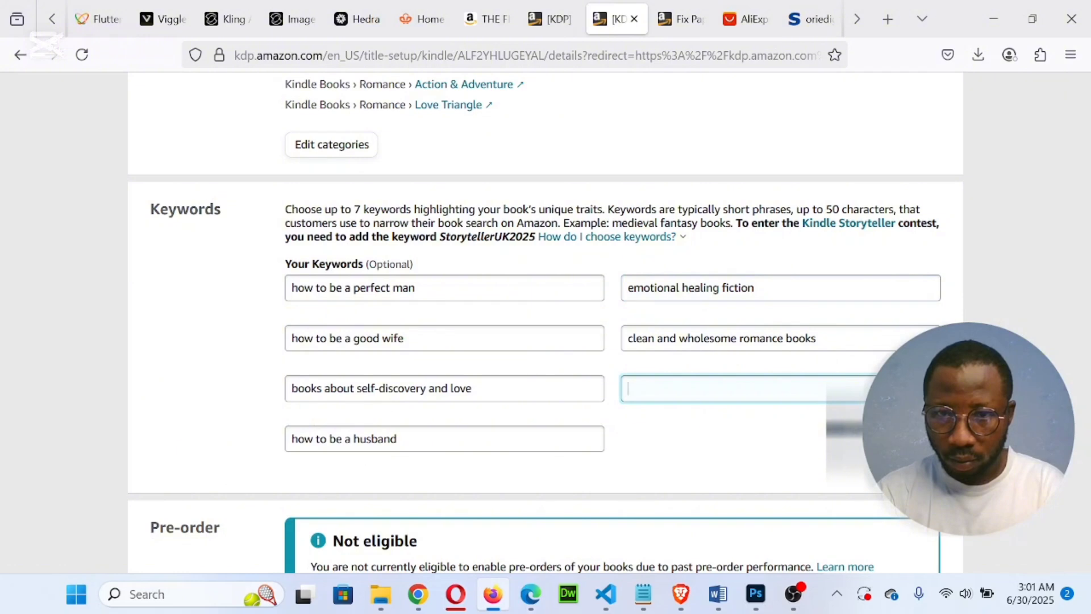
pyautogui.hotkey('ctrl', 'z')
pyautogui.hotkey('ctrl', 'c')
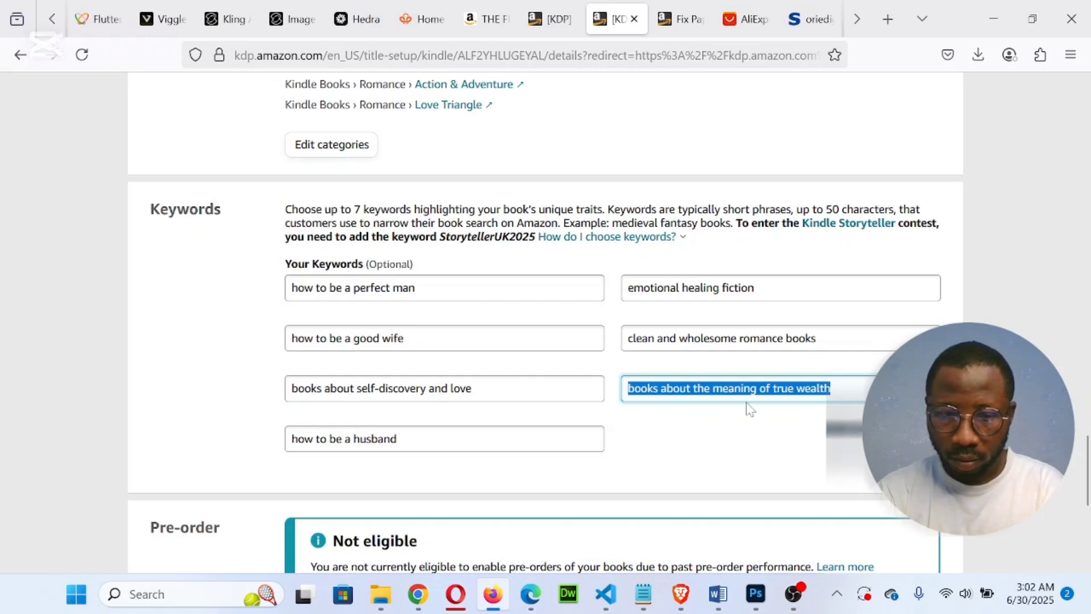
# Replace the sixth keyword with "relationship books for couples"
pyautogui.press('BackSpace')
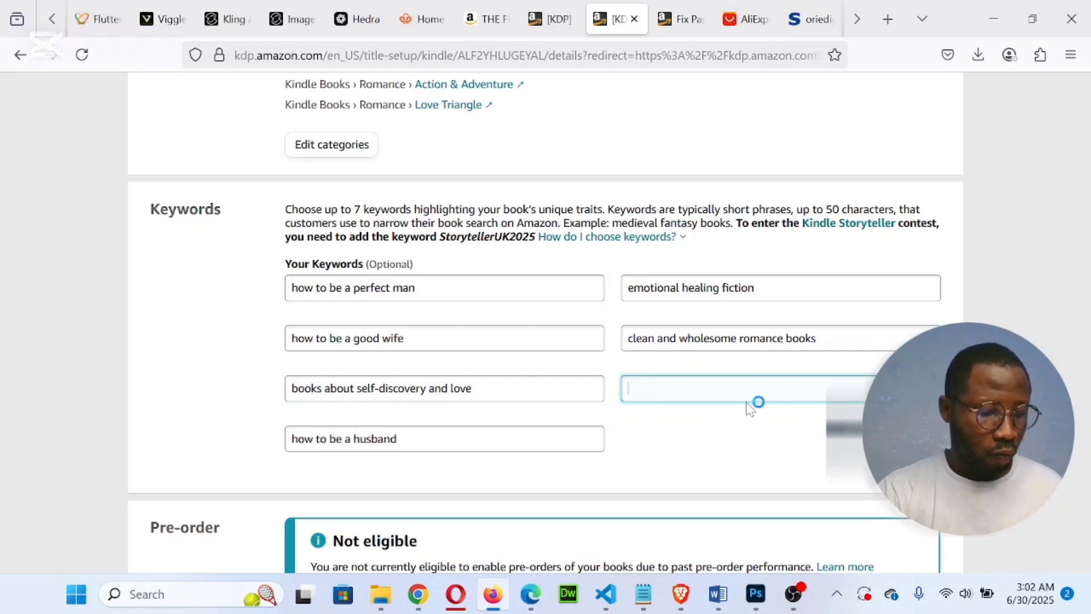
pyautogui.write('re')
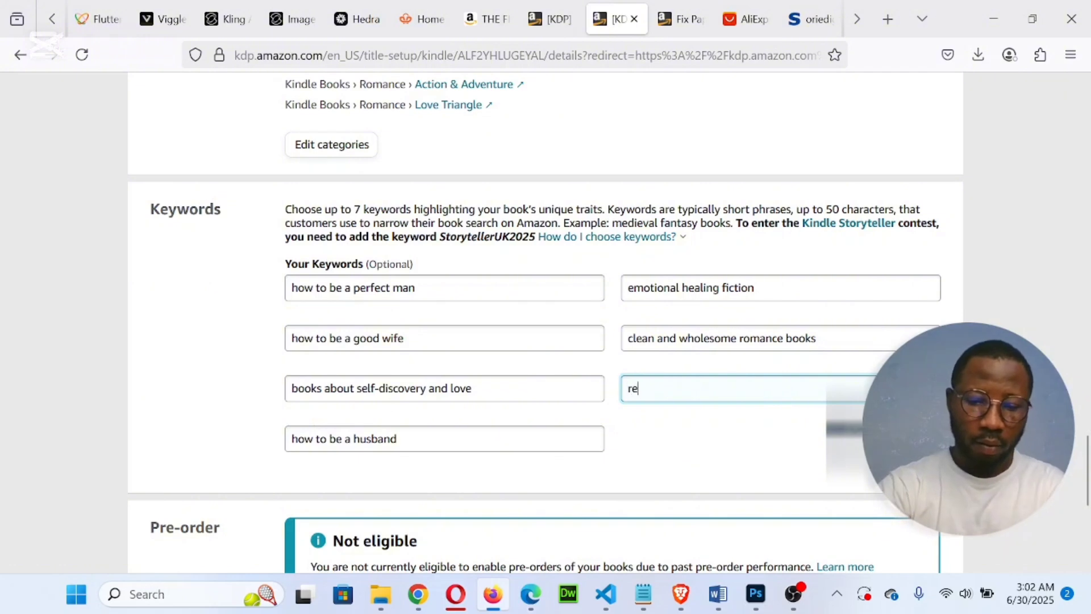
pyautogui.write('lationsh')
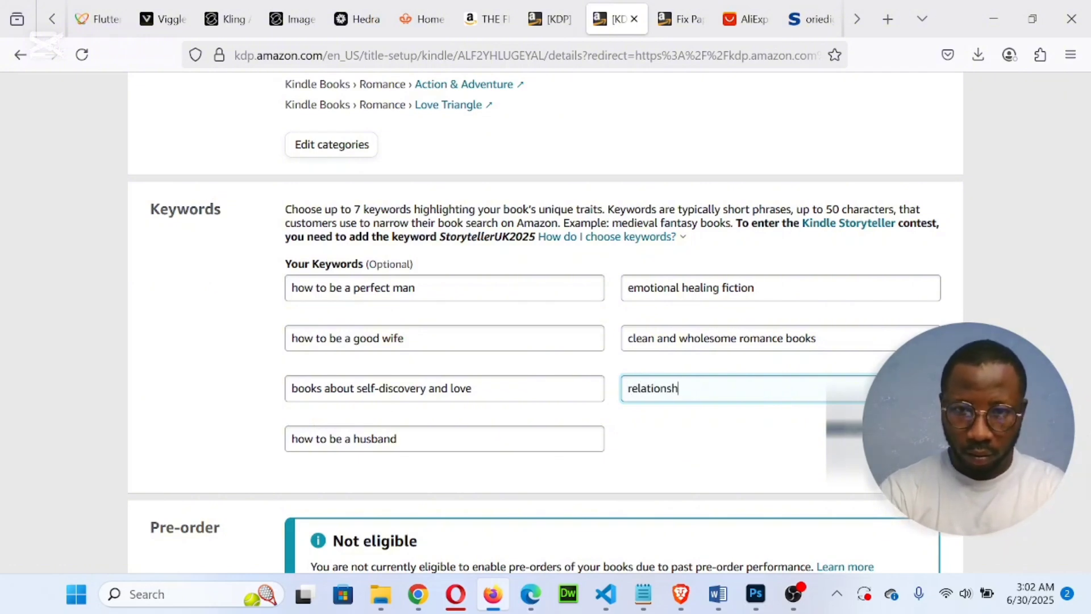
pyautogui.write('ip work ')
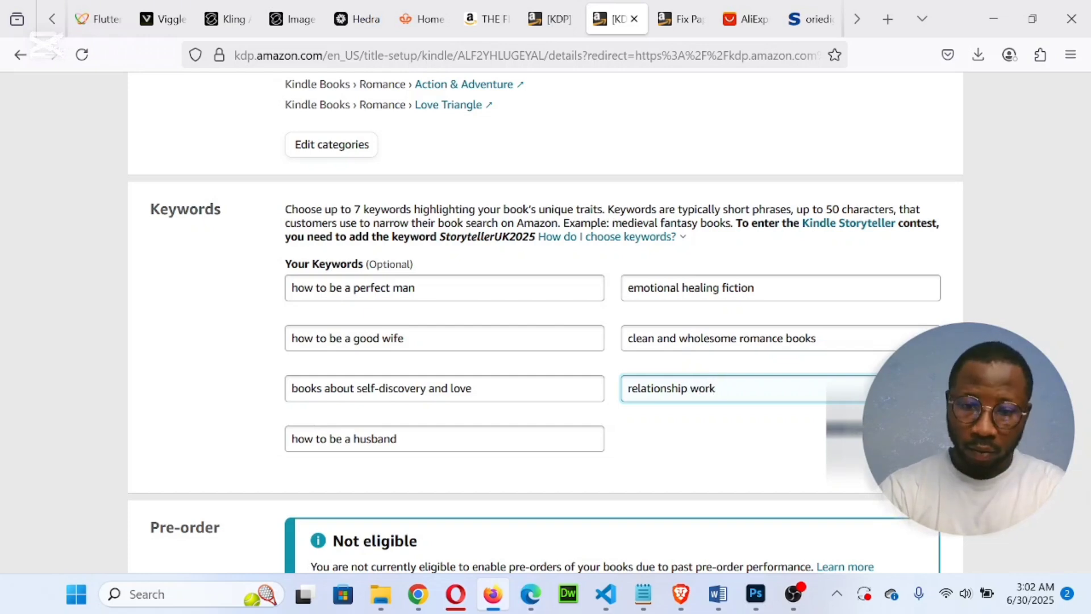
pyautogui.write('books ')
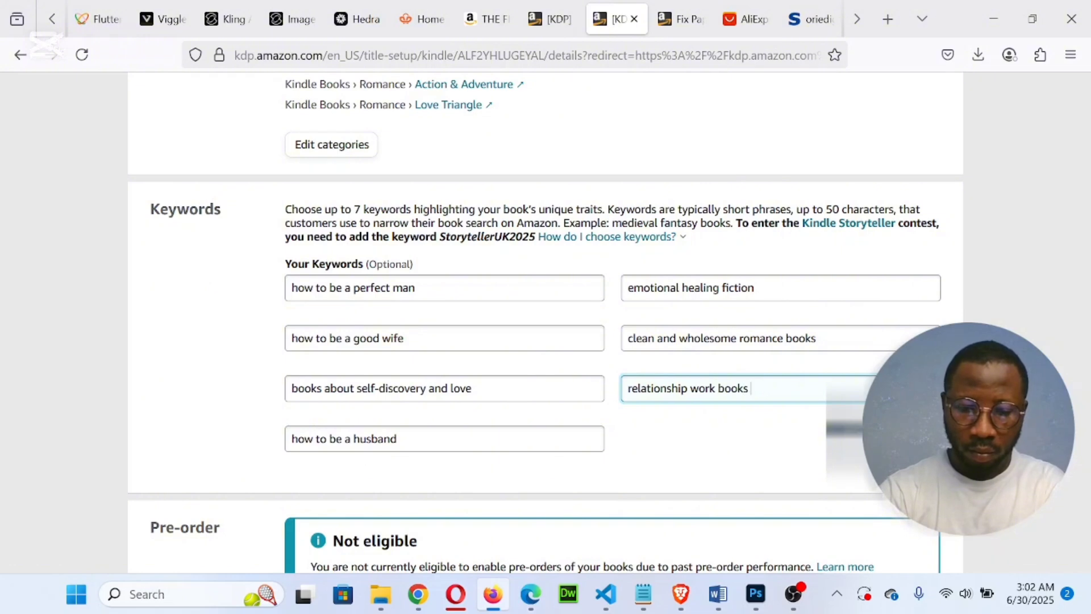
pyautogui.write('for cou')
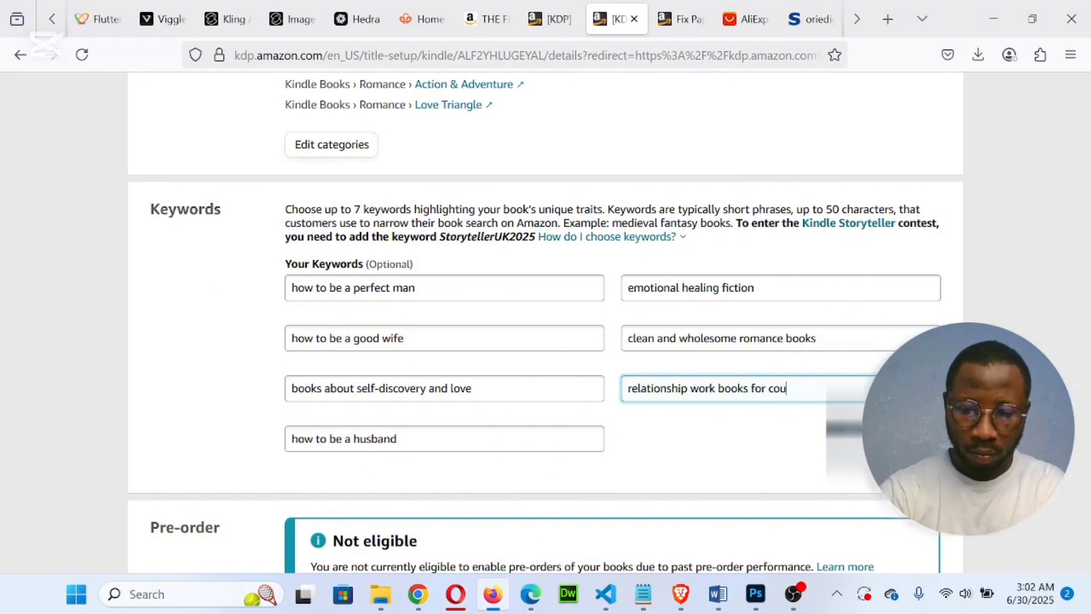
pyautogui.write('ples')
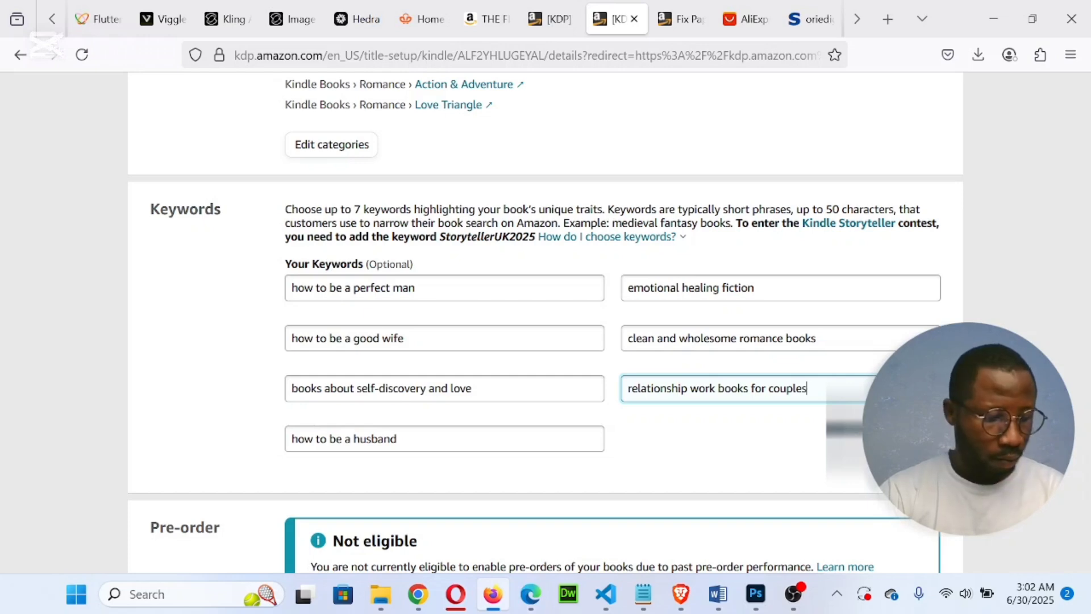
pyautogui.doubleClick(704, 388)
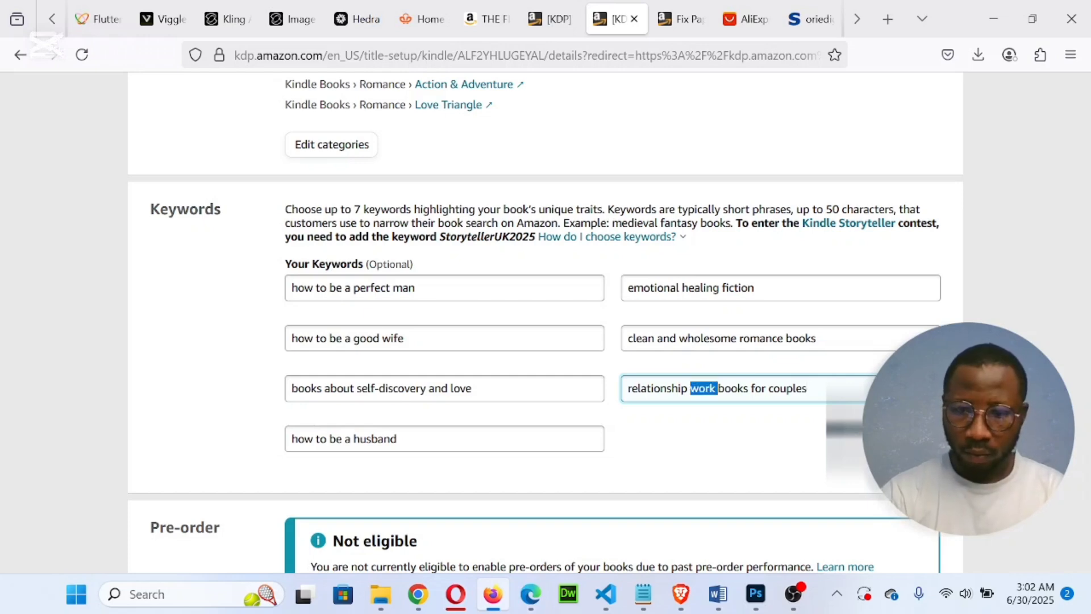
pyautogui.press('BackSpace')
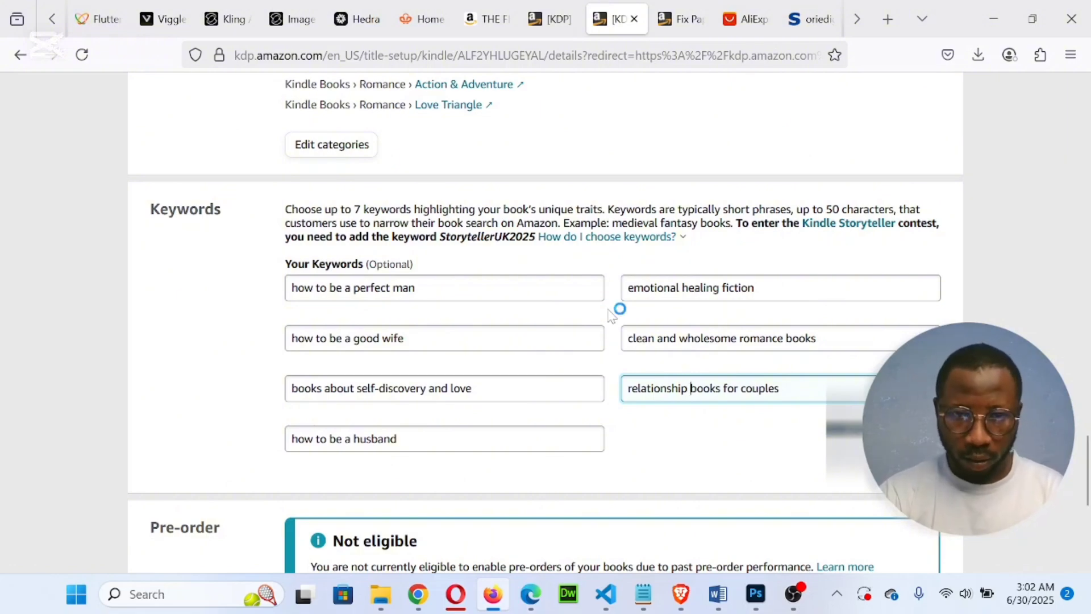
# Add the copied phrase "books about the meaning of true wealth" as a bullet after "Literary fiction with heart" in the book description
pyautogui.scroll(8, 612, 316)
pyautogui.scroll(9, 612, 316)
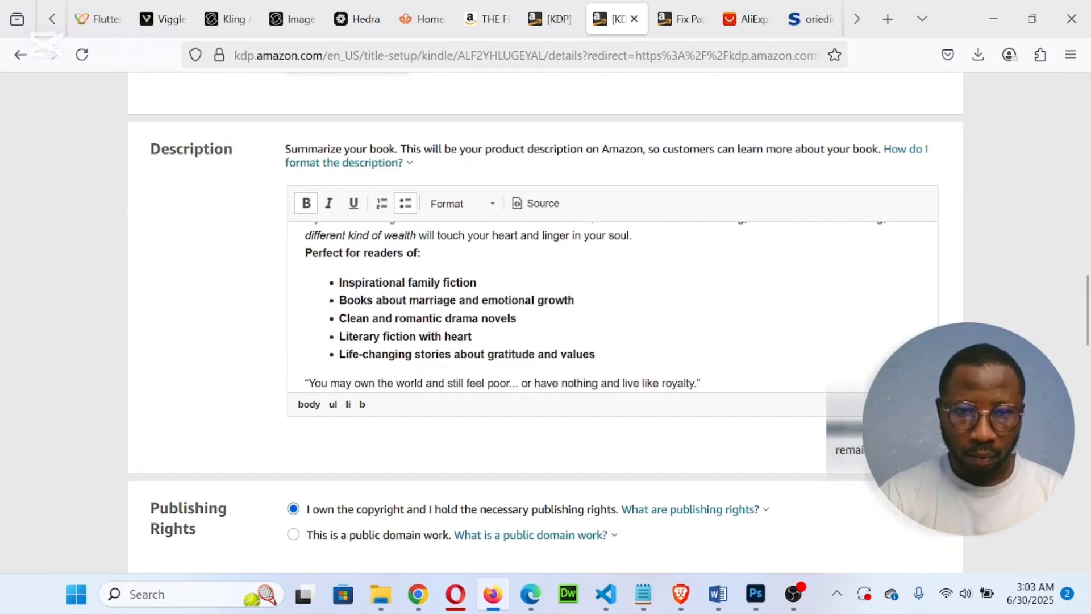
pyautogui.scroll(-1, 546, 323)
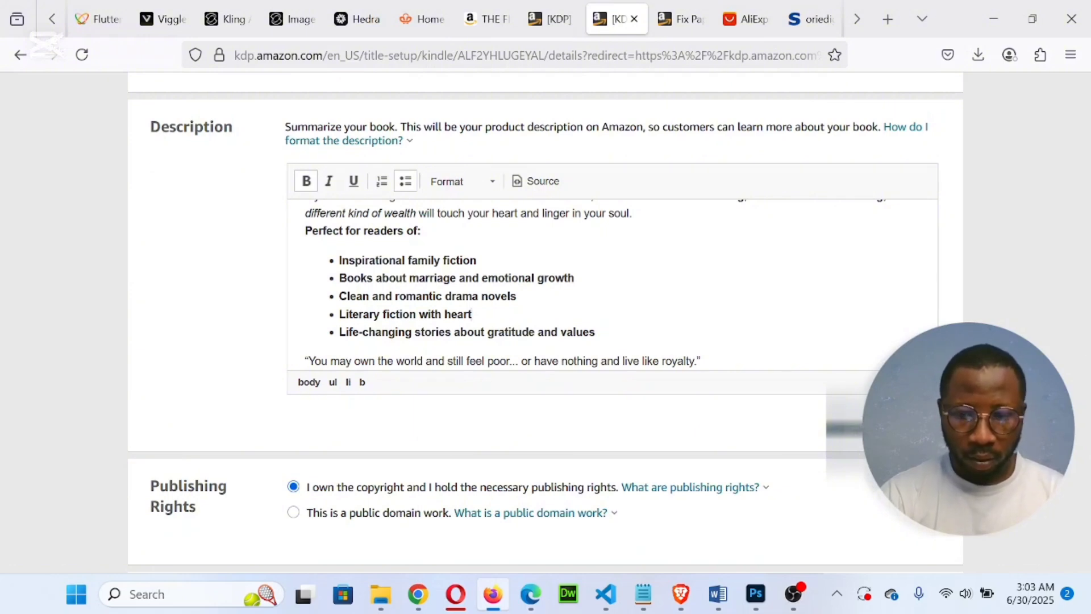
pyautogui.press('Return')
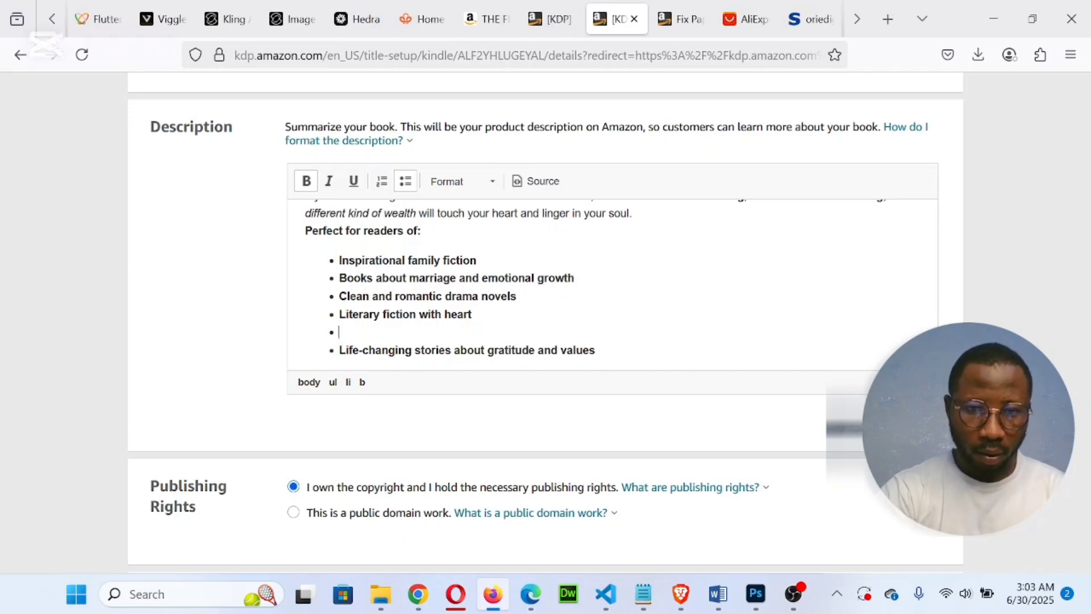
pyautogui.hotkey('ctrl', 'v')
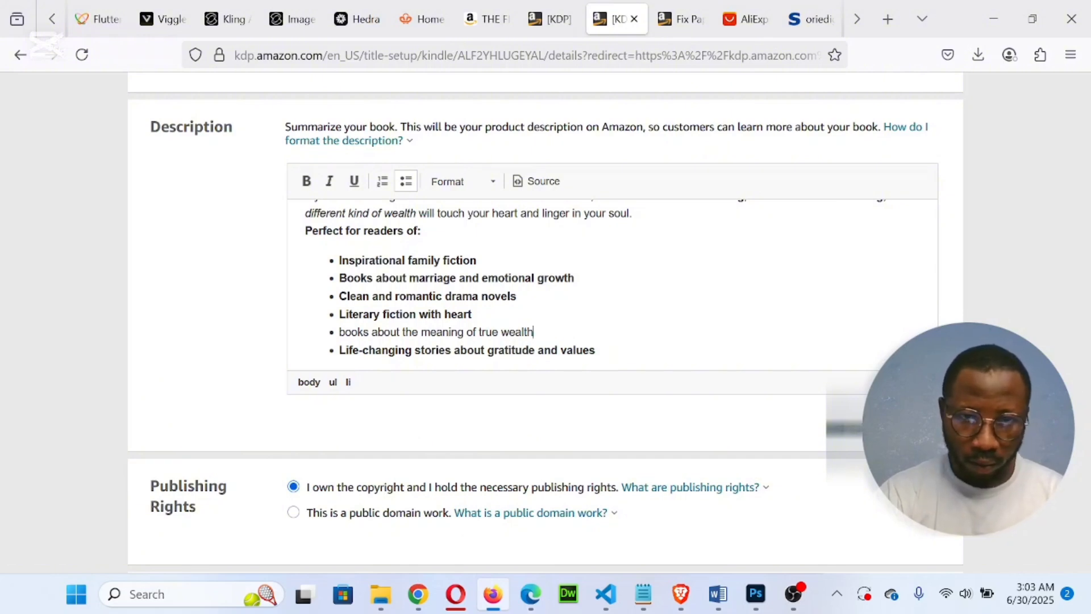
# Add the bullet "how to build happiness in your home" below "books about the meaning of true wealth" in the description
pyautogui.scroll(-1, 500, 287)
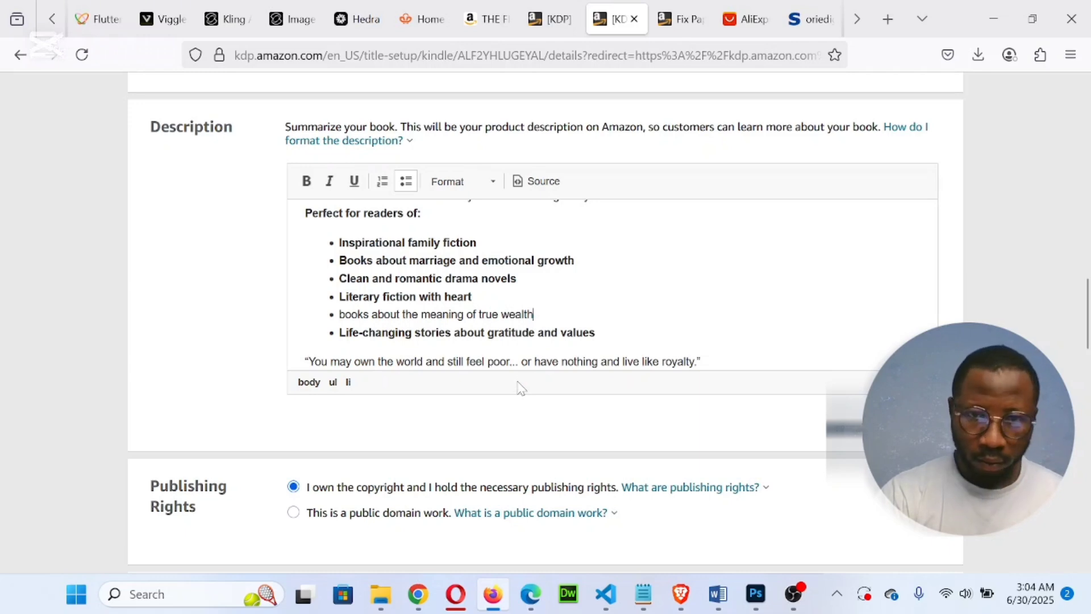
pyautogui.press('Return')
pyautogui.write('ho')
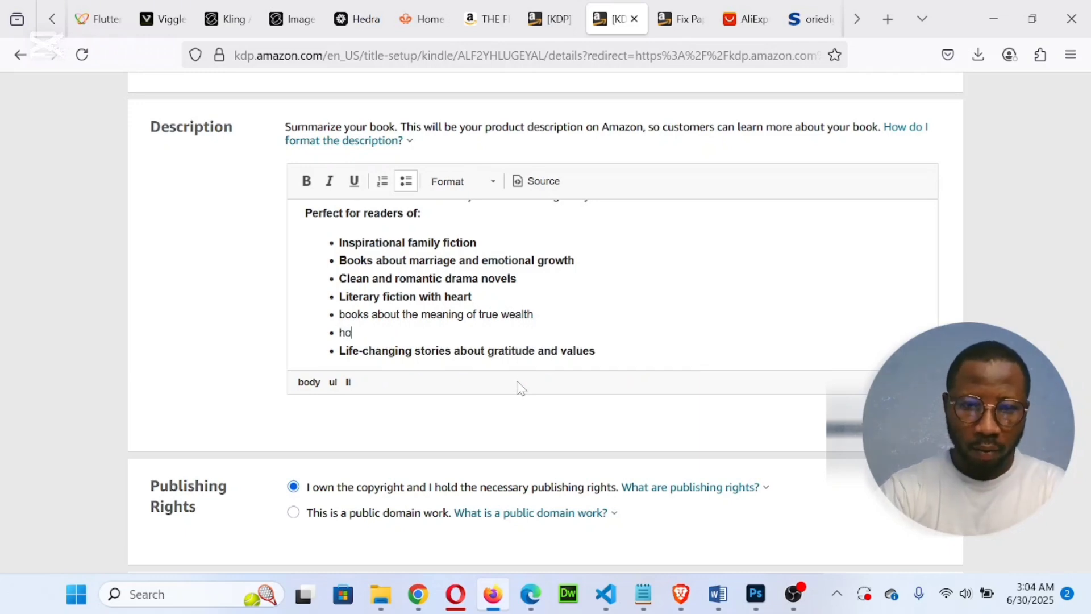
pyautogui.write('w to bui')
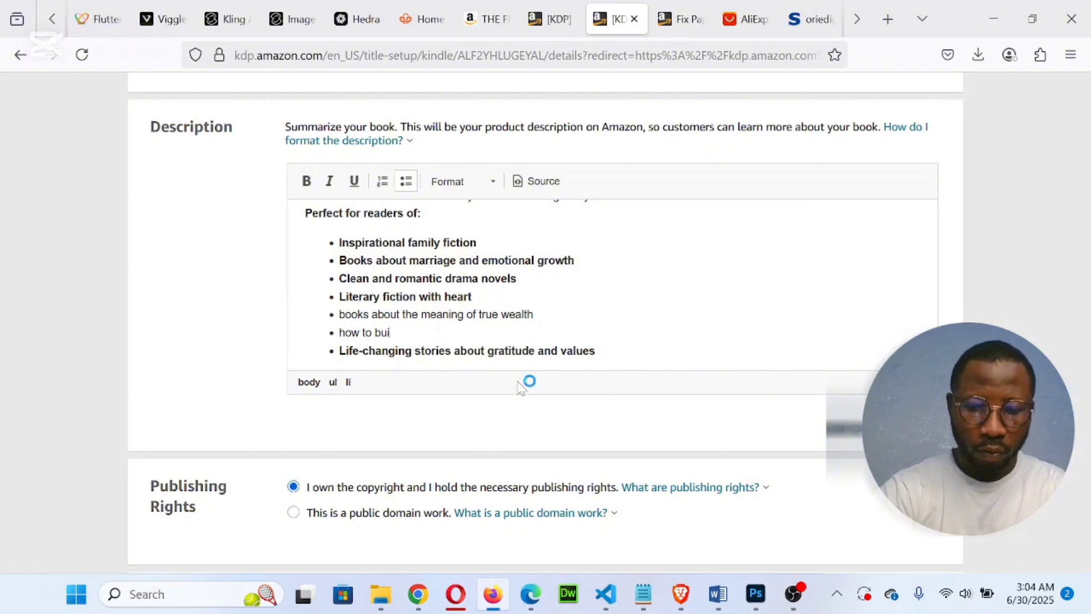
pyautogui.write('ld hap')
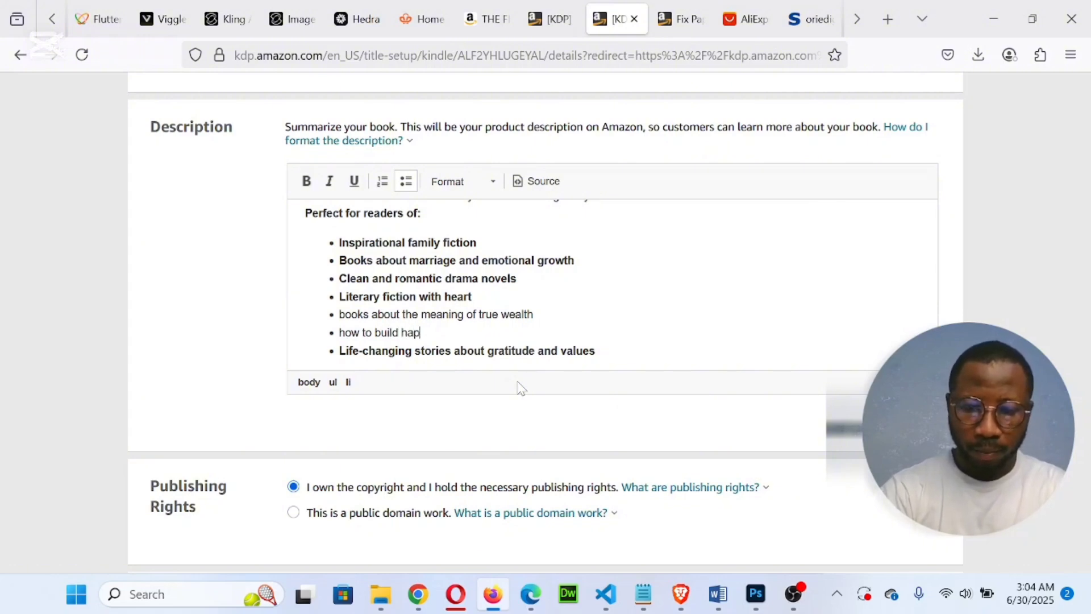
pyautogui.write('piness i')
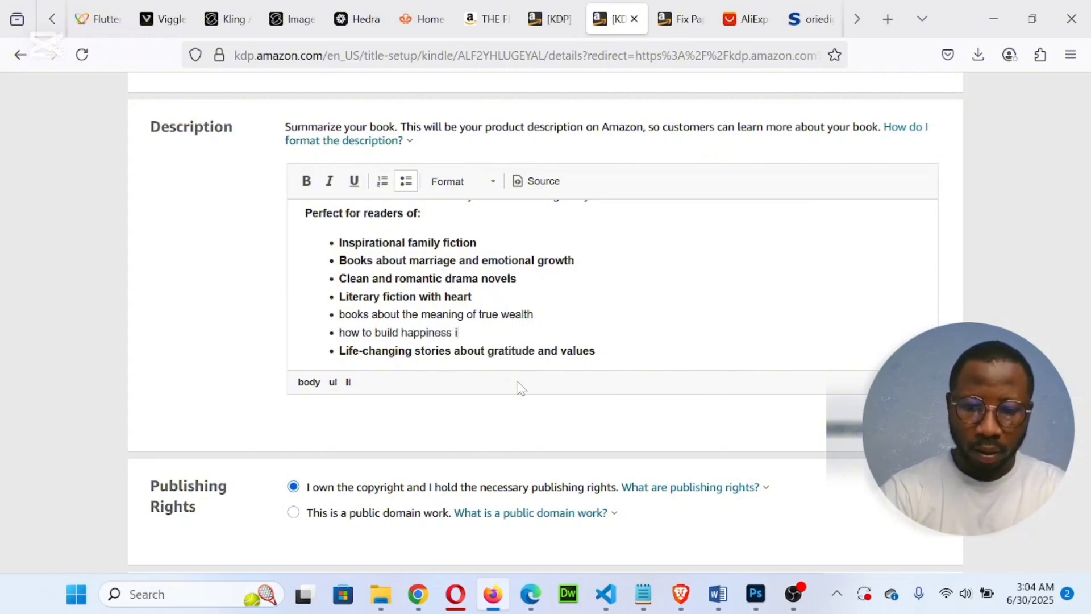
pyautogui.write('n your h')
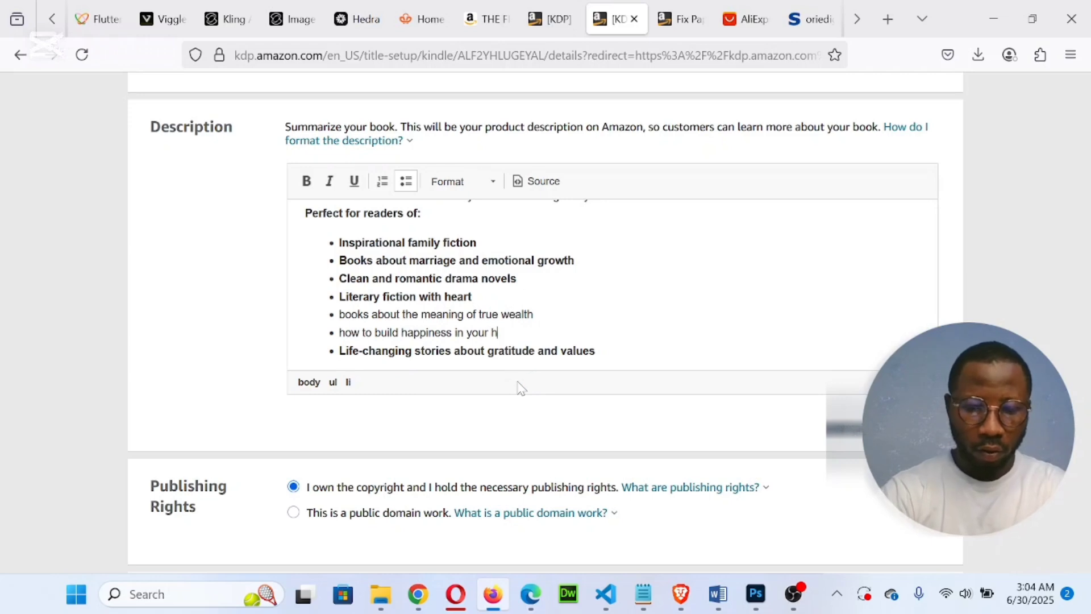
pyautogui.write('ome')
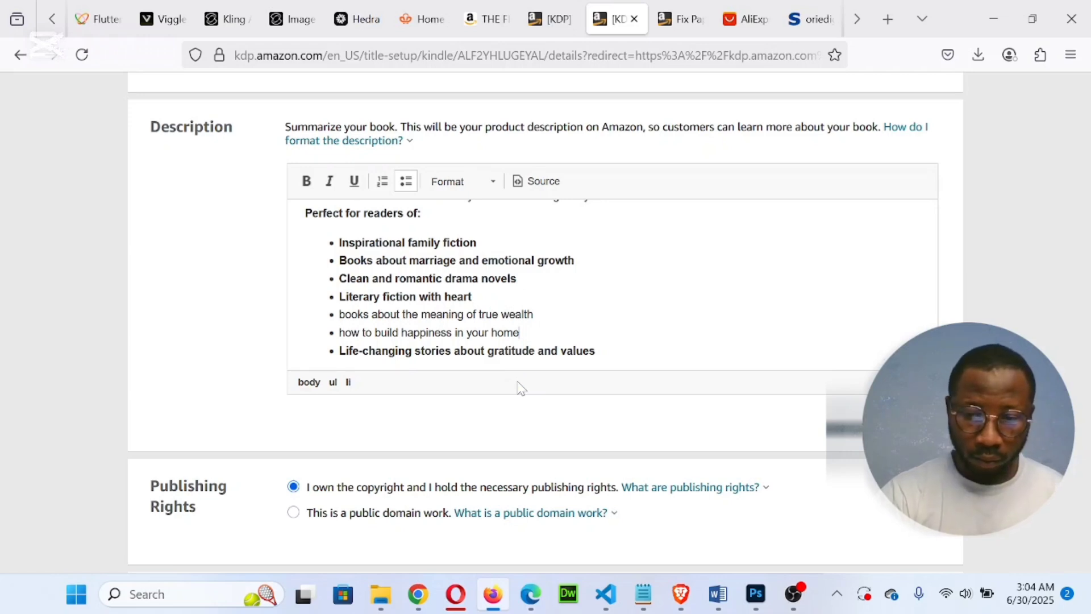
# Add the bullet "relationship guide books" below "how to build happiness in your home" in the description
pyautogui.press('Return')
pyautogui.write('re')
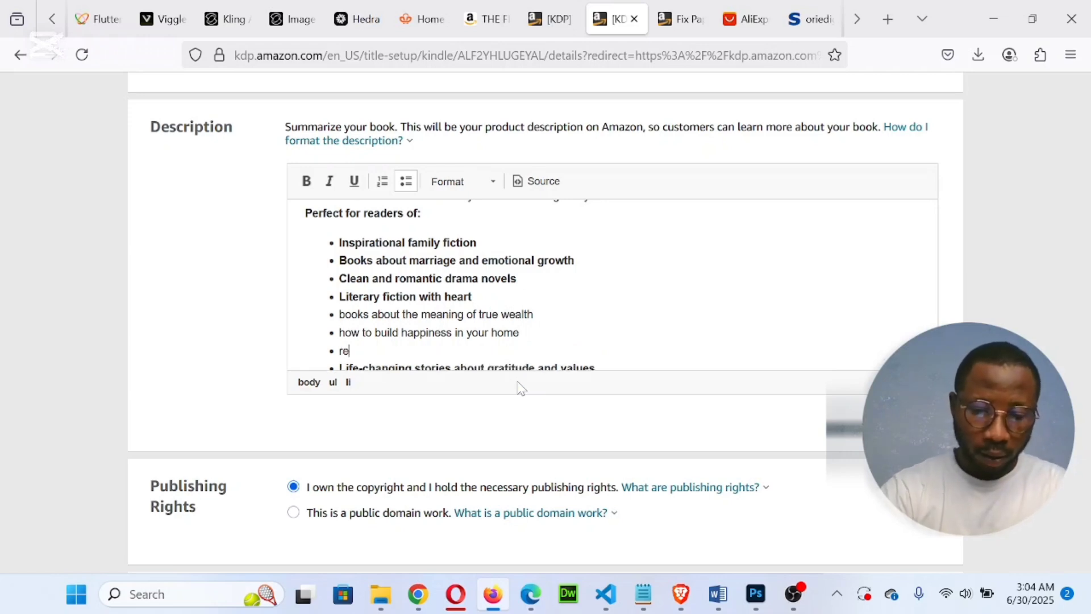
pyautogui.write('lationship')
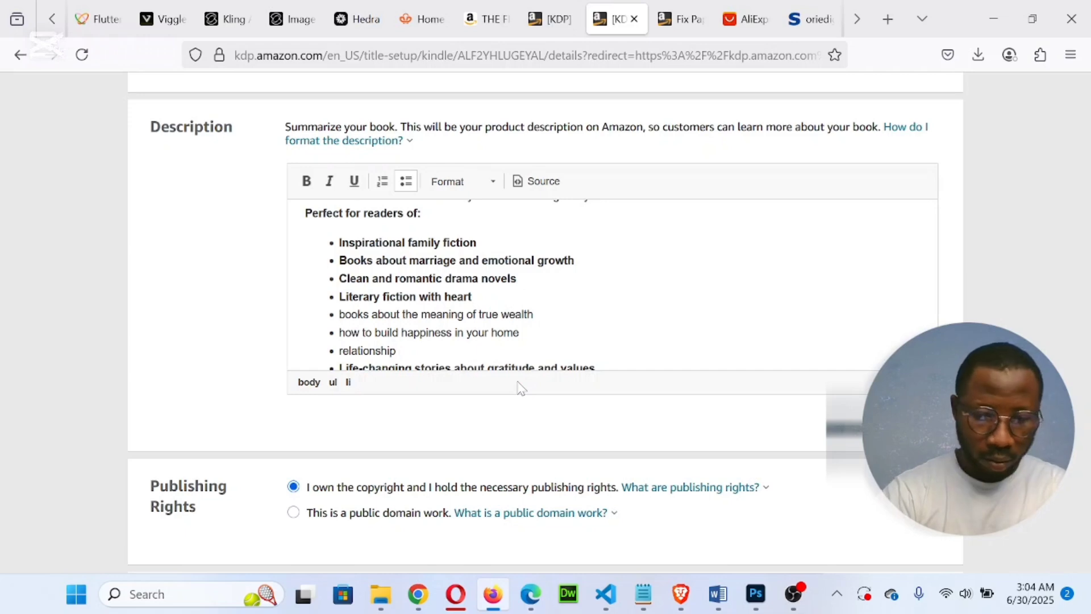
pyautogui.write('guild')
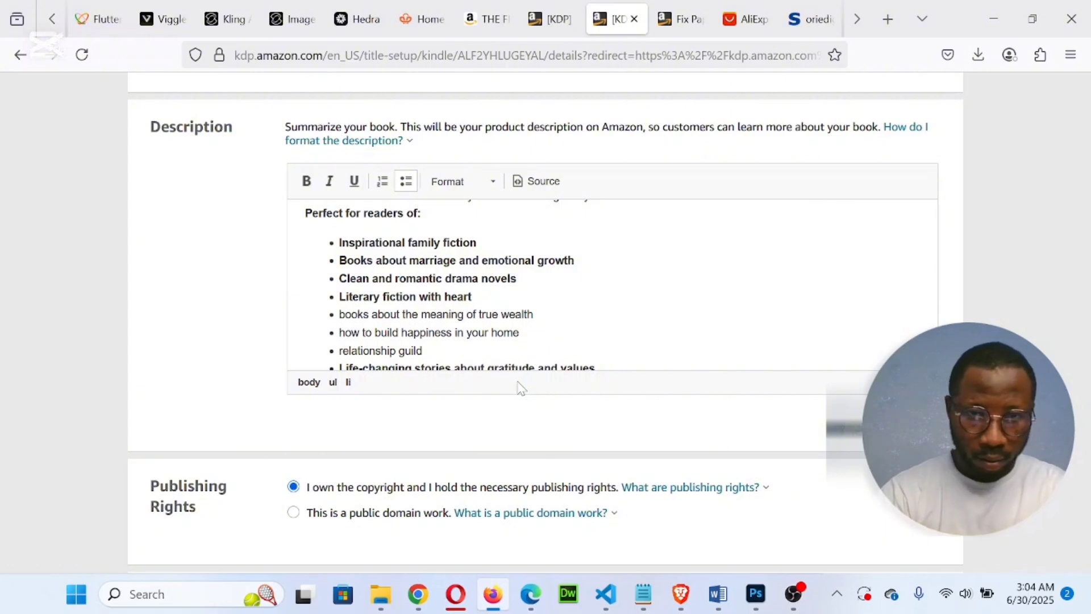
pyautogui.write('e books')
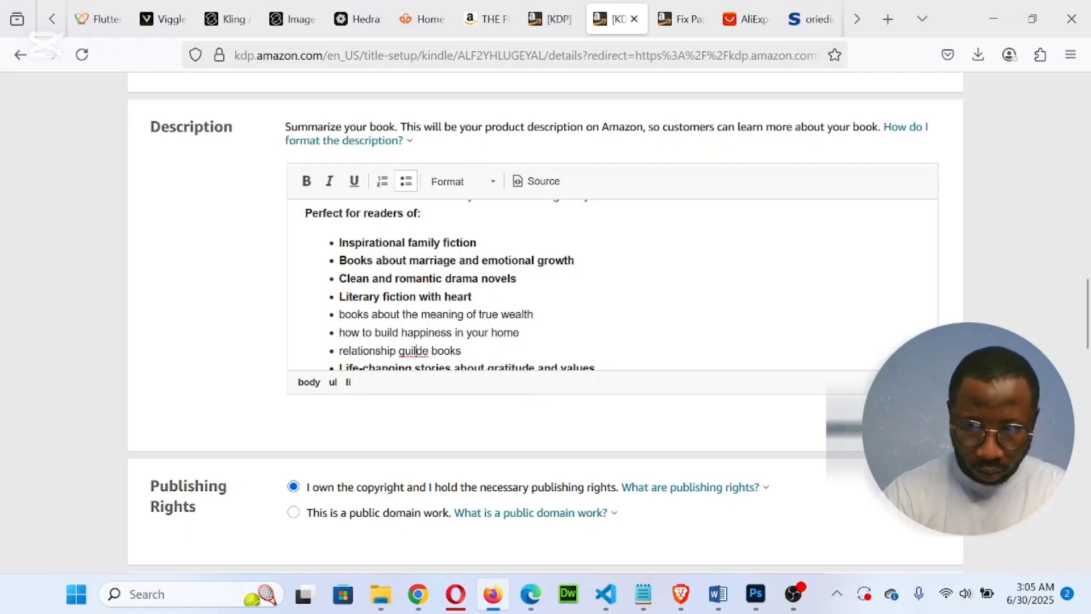
pyautogui.press('Delete')
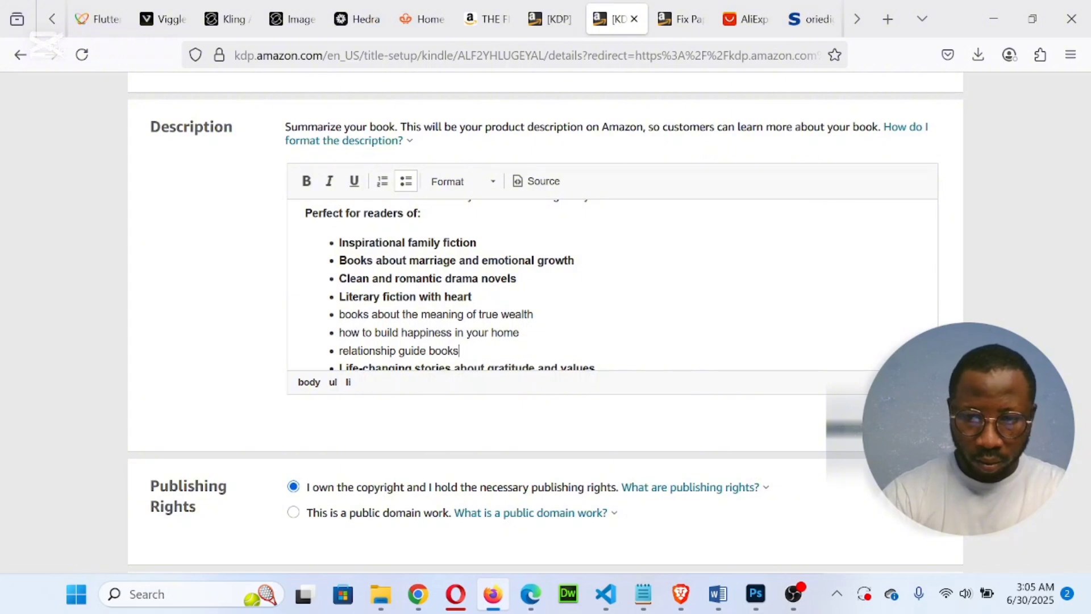
# Add the bullet "relationship workbook for couples" below "relationship guide books" in the description
pyautogui.press('Return')
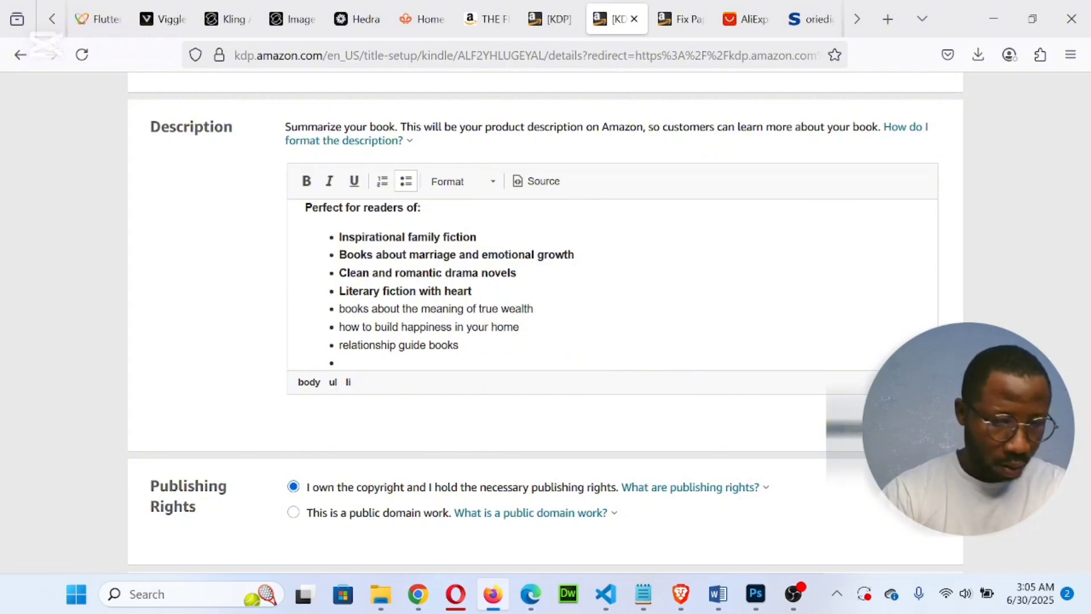
pyautogui.write('relati')
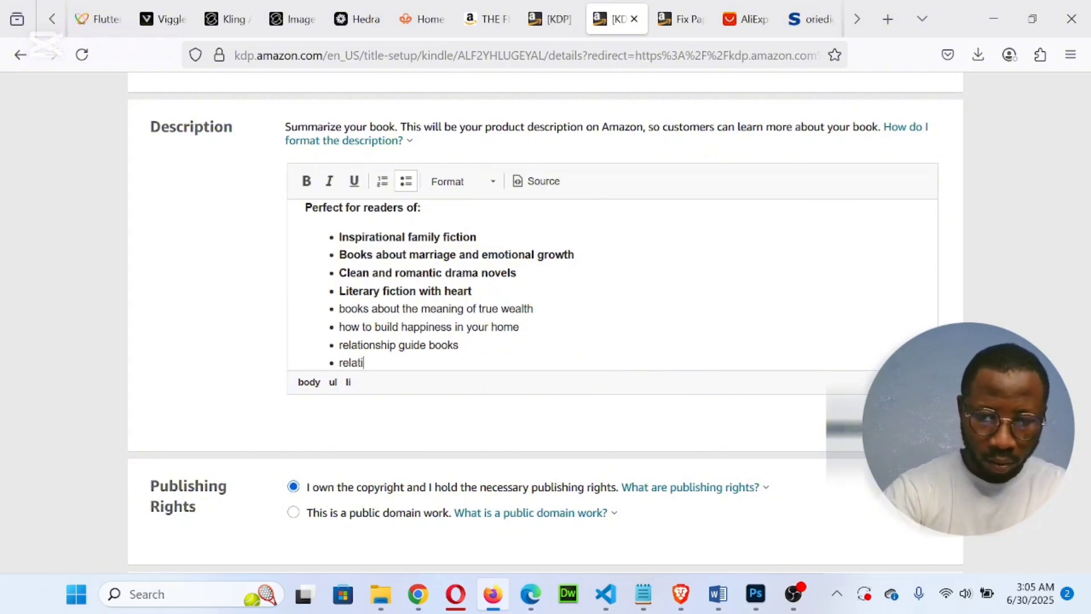
pyautogui.write('onship')
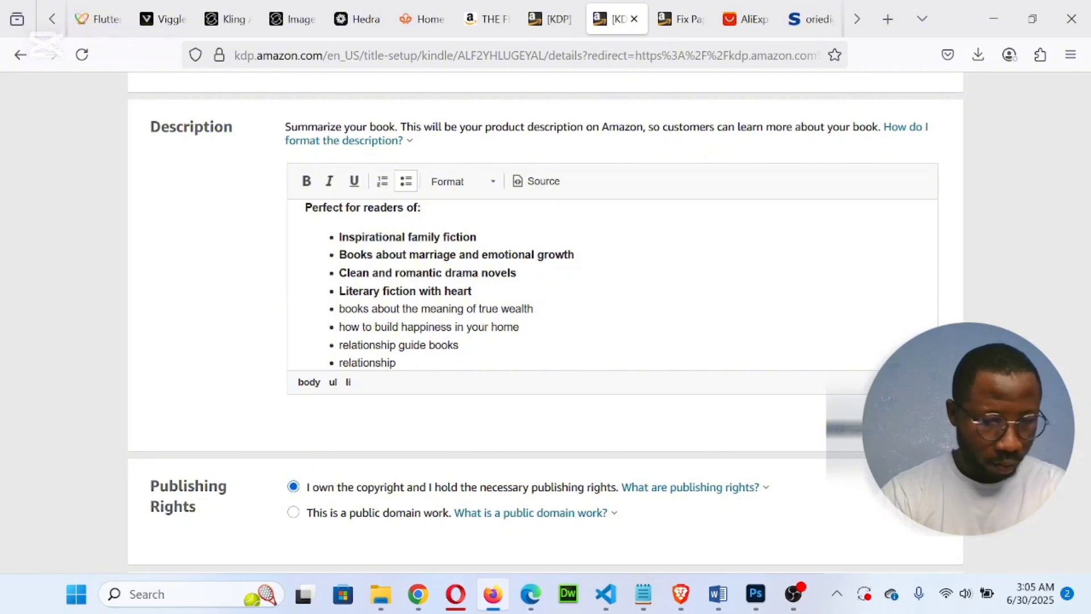
pyautogui.write('work')
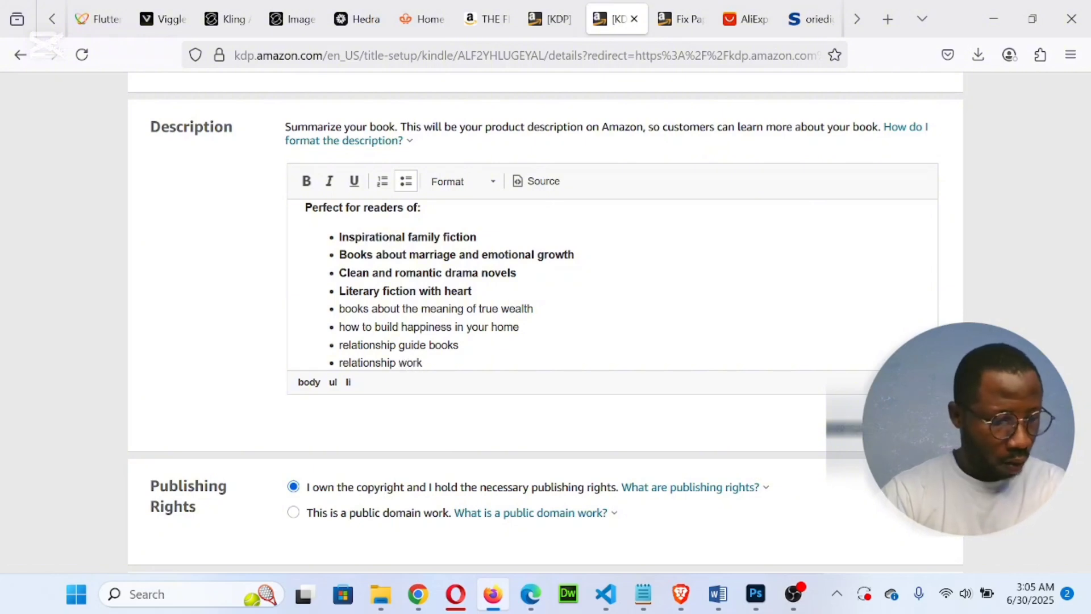
pyautogui.write('book')
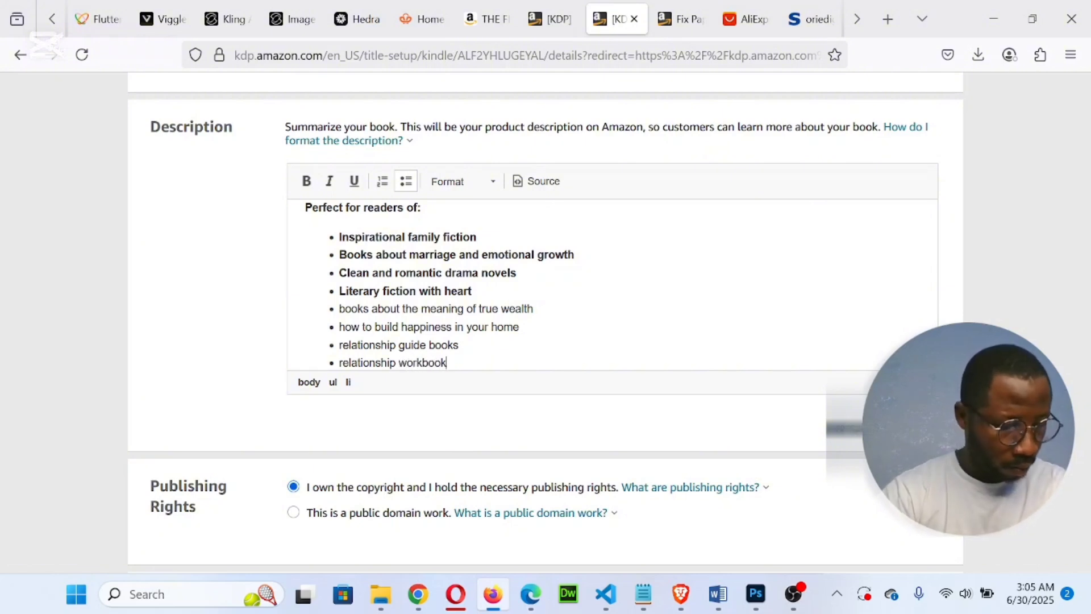
pyautogui.write(' for')
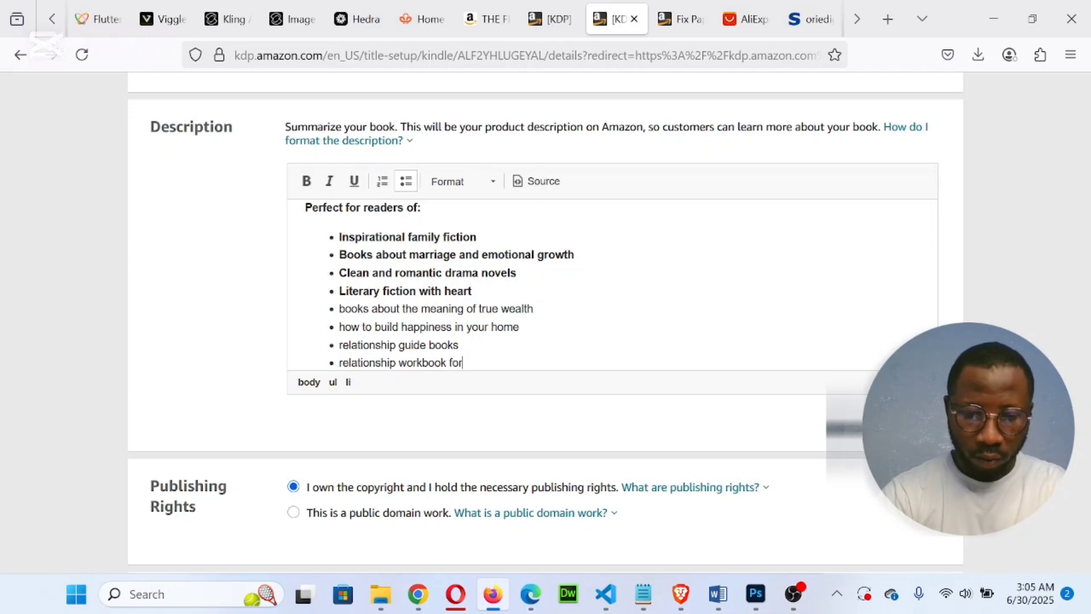
pyautogui.write(' couples')
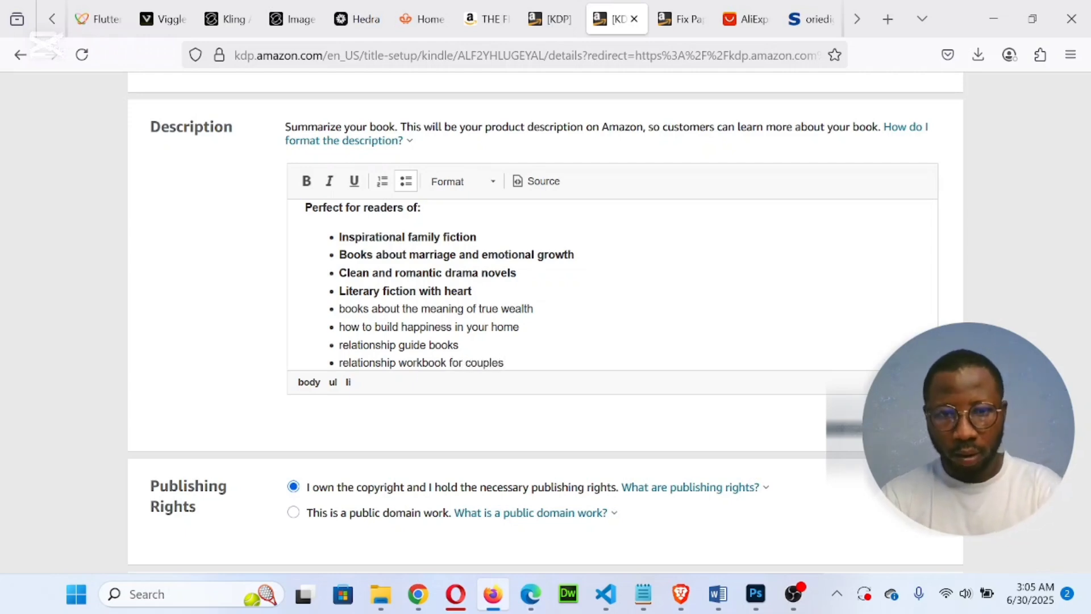
# Add the bullet "how to manage work and family" below "relationship workbook for couples" in the description
pyautogui.scroll(-2, 612, 285)
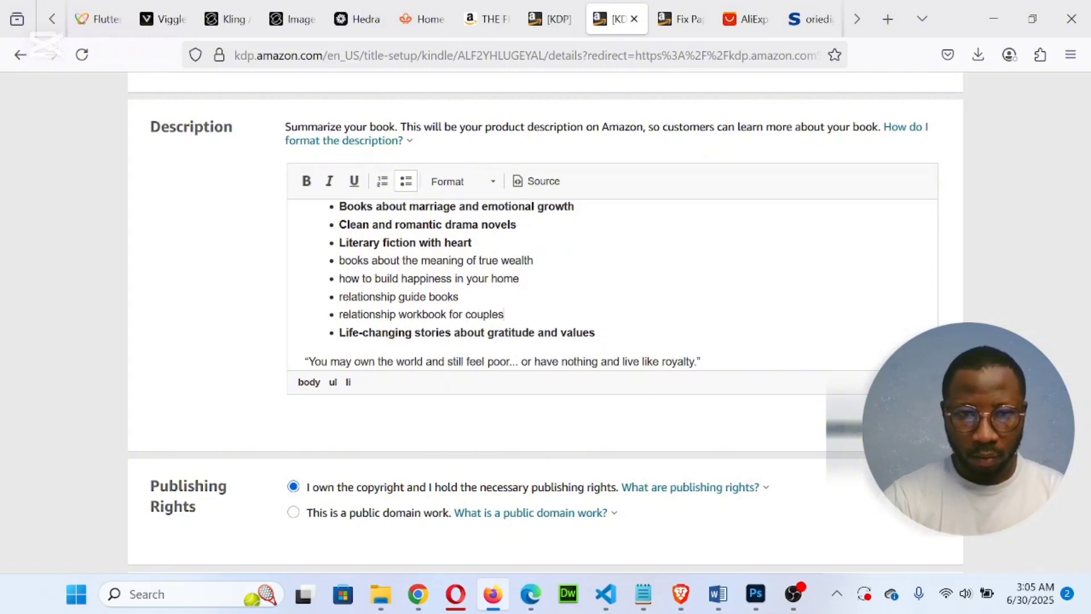
pyautogui.press('Return')
pyautogui.write('how')
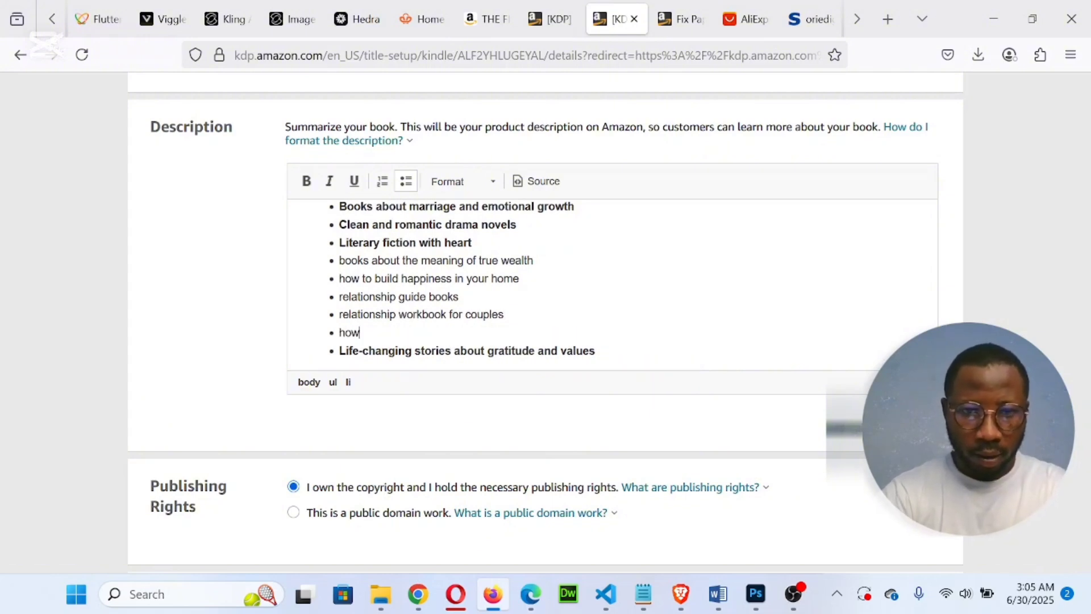
pyautogui.write(' to manage ')
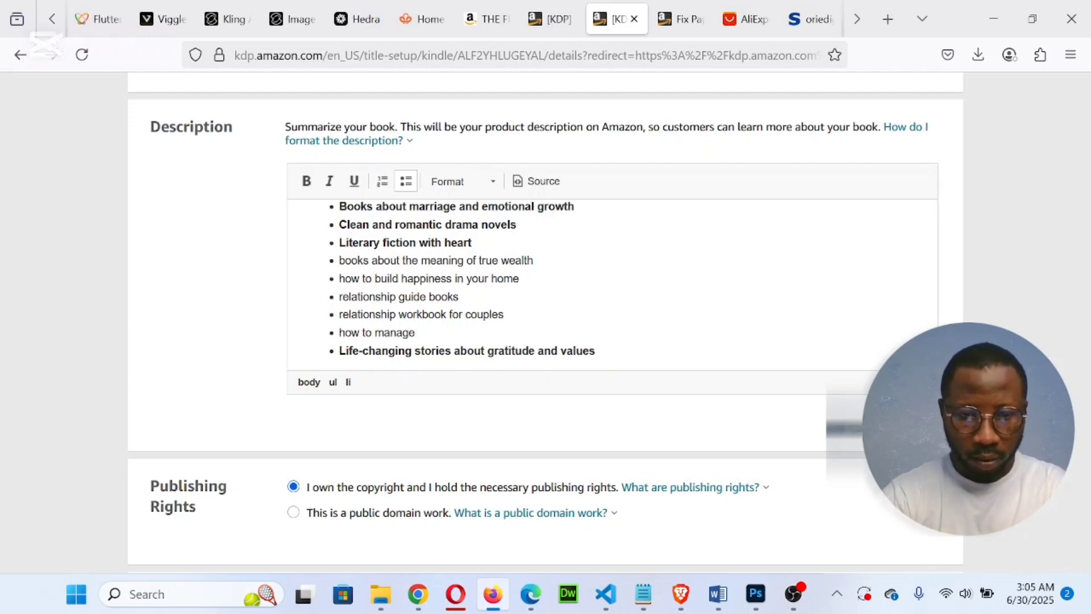
pyautogui.write('work an')
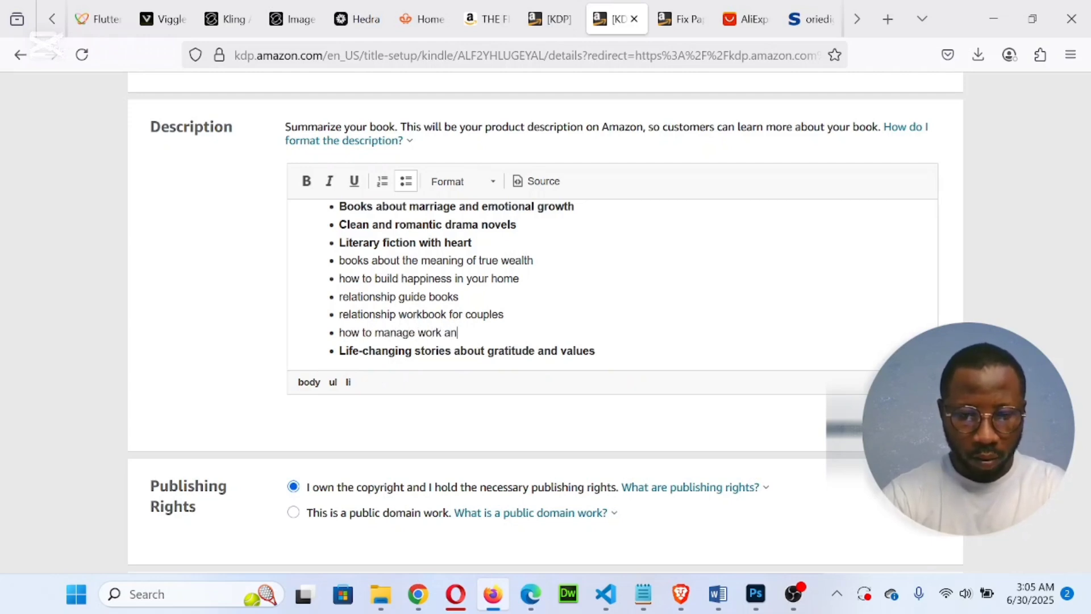
pyautogui.write('d family')
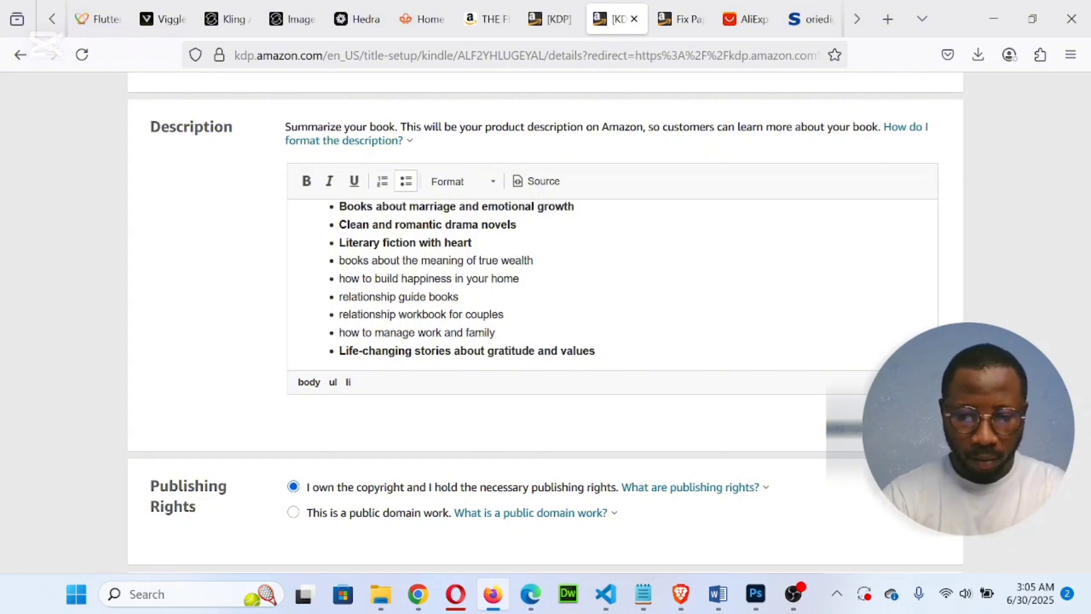
# Add the bullet "how to manage wealth and family" below "how to manage work and family" in the description
pyautogui.press('Return')
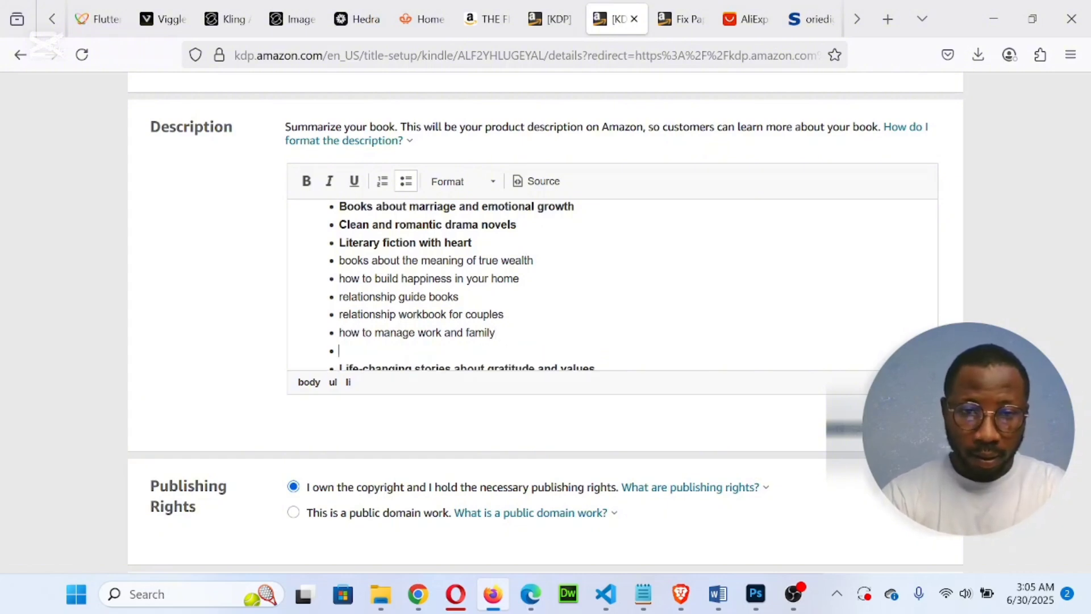
pyautogui.write('how ')
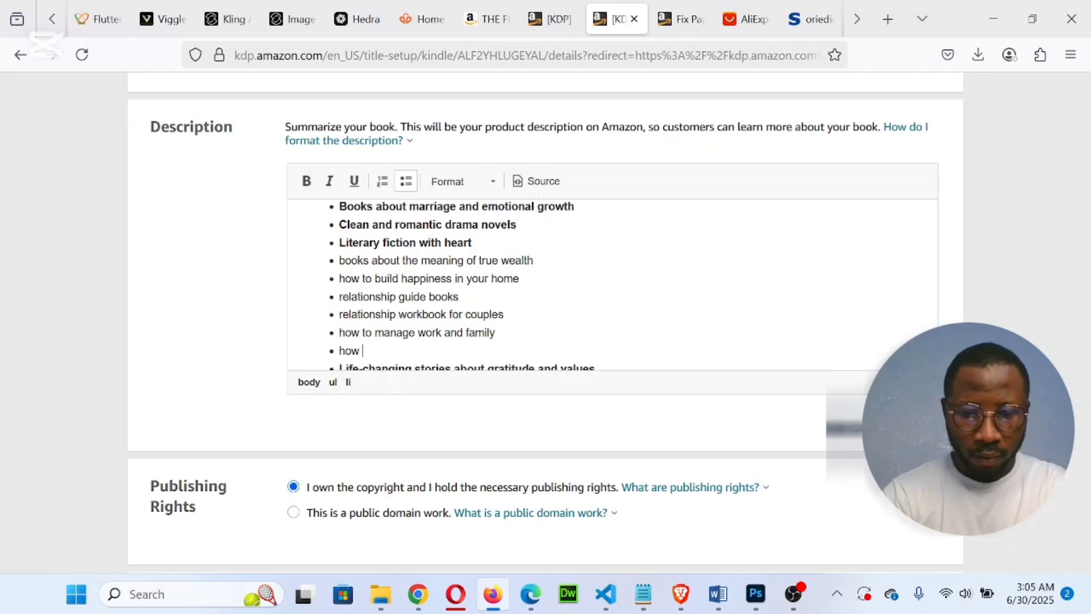
pyautogui.write('to manage ')
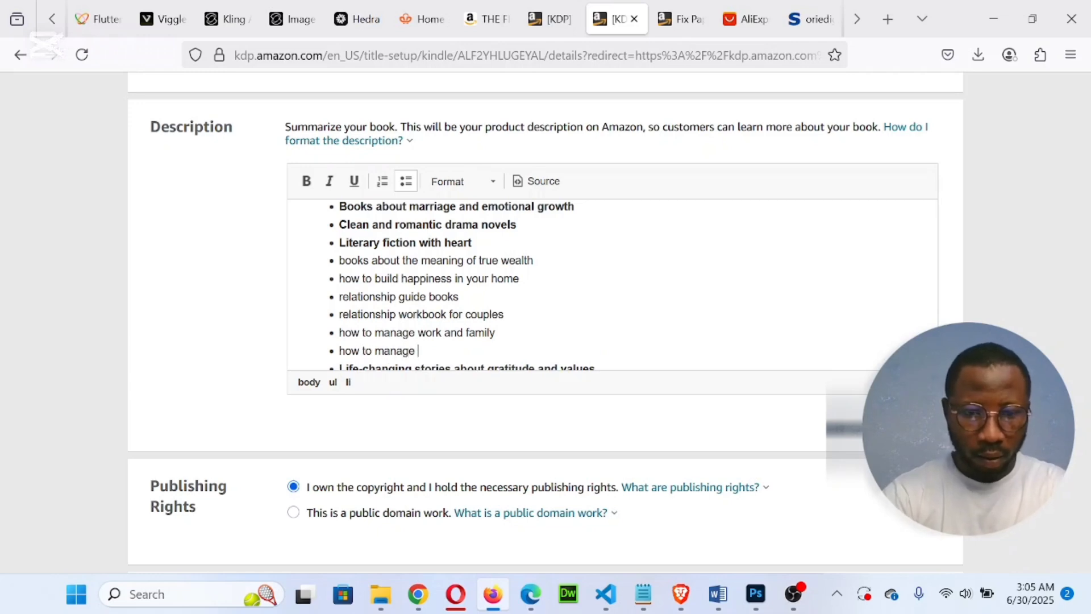
pyautogui.write('wealth ')
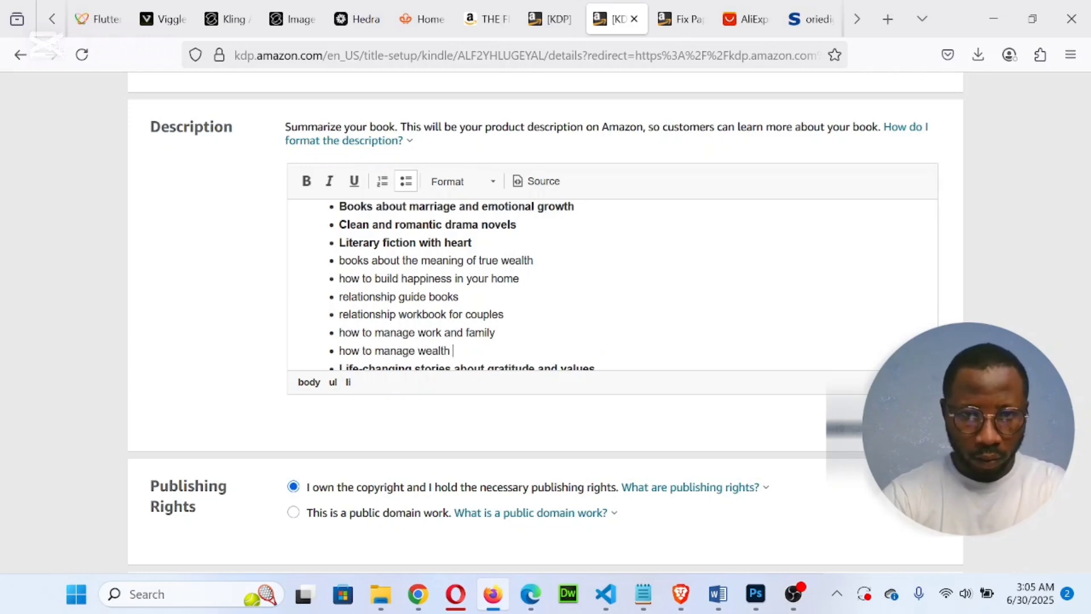
pyautogui.write('and')
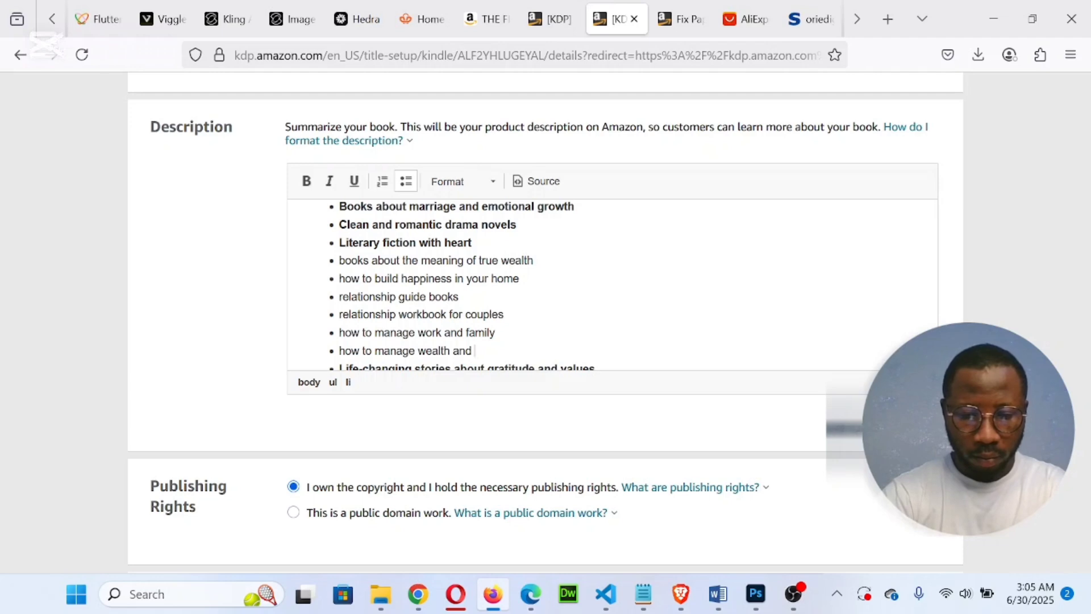
pyautogui.write('fam')
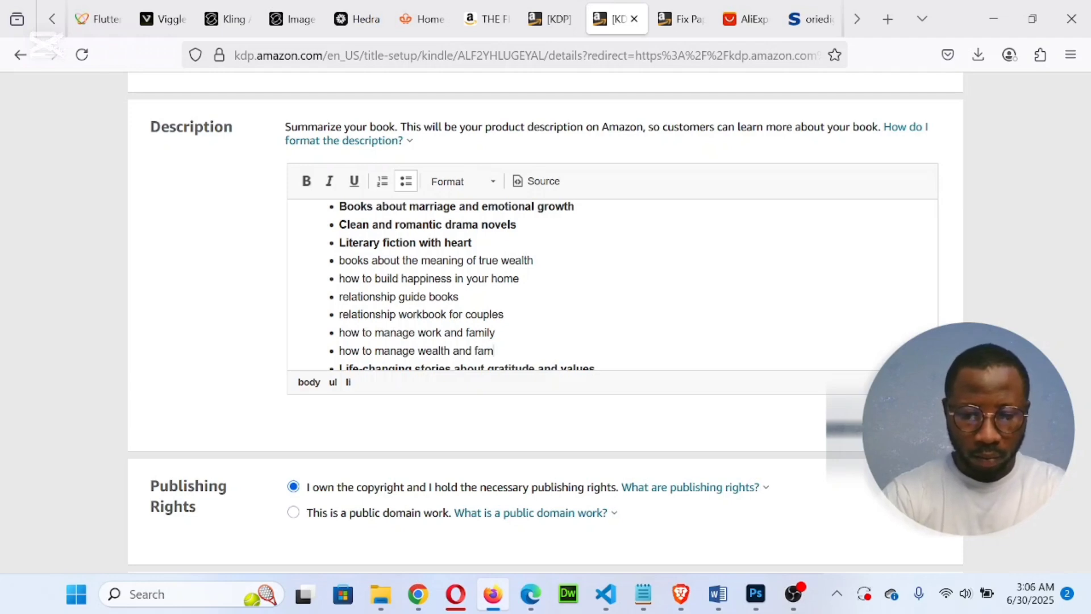
pyautogui.write('ily')
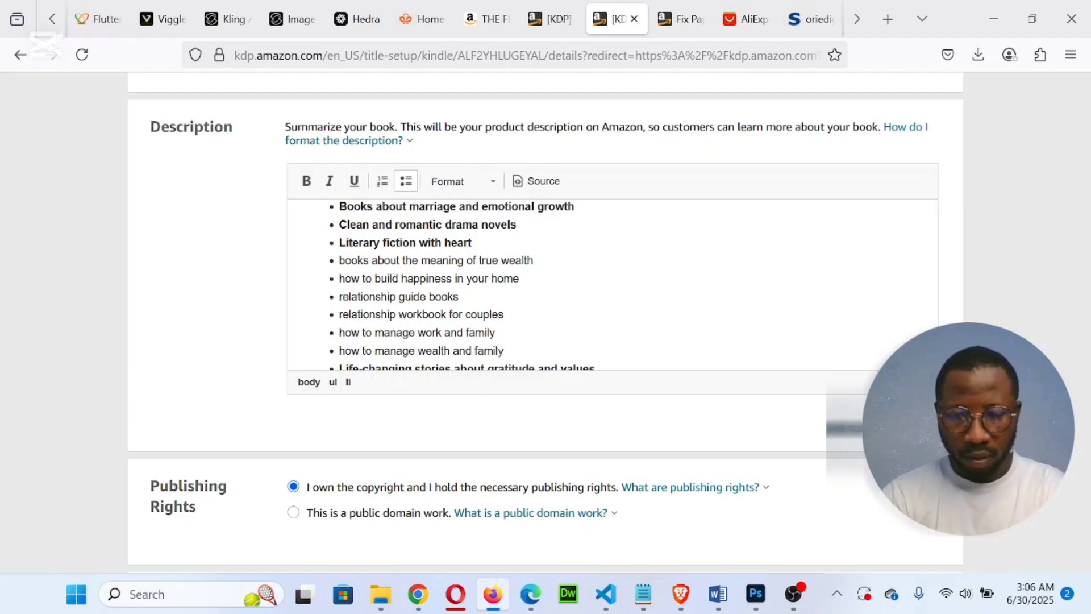
# Shorten the bullet just above "Life-changing stories about gratitude and values" to "how to manage wealth"
pyautogui.scroll(-1, 612, 284)
pyautogui.scroll(1, 612, 284)
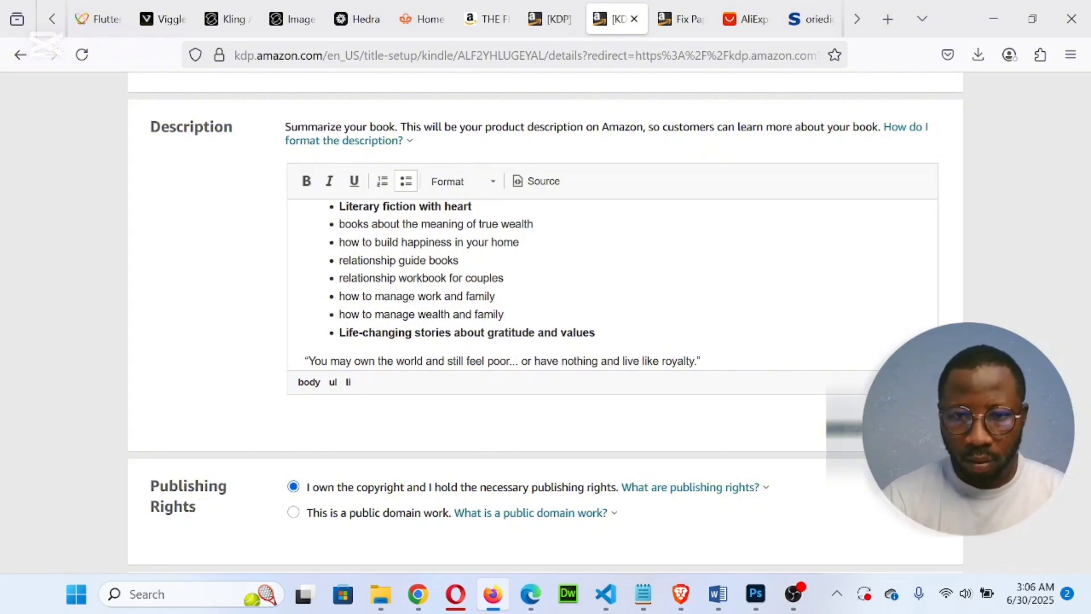
pyautogui.press('BackSpace')
pyautogui.press('BackSpace')
pyautogui.press('BackSpace')
pyautogui.press('BackSpace')
pyautogui.press('BackSpace')
pyautogui.press('BackSpace')
pyautogui.press('BackSpace')
pyautogui.press('BackSpace')
pyautogui.press('BackSpace')
pyautogui.press('BackSpace')
pyautogui.press('BackSpace')
pyautogui.press('BackSpace')
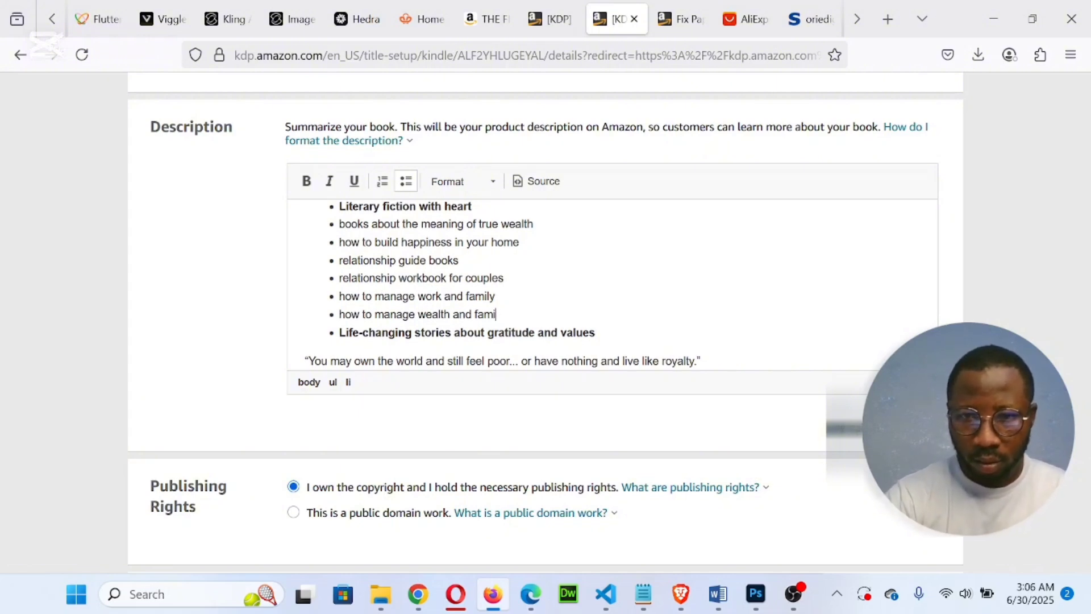
pyautogui.press('BackSpace')
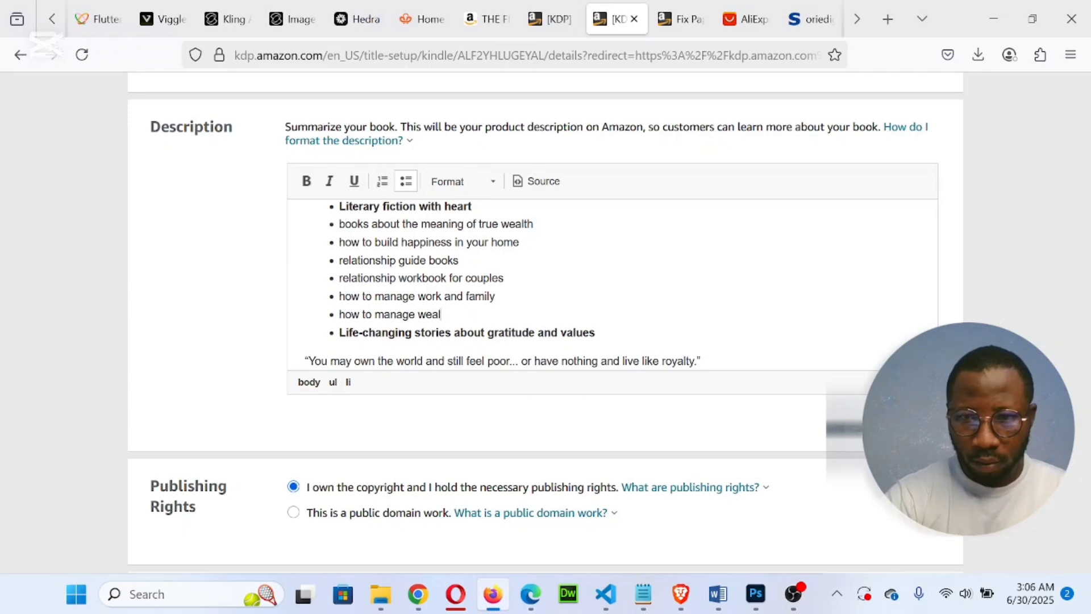
pyautogui.write('th')
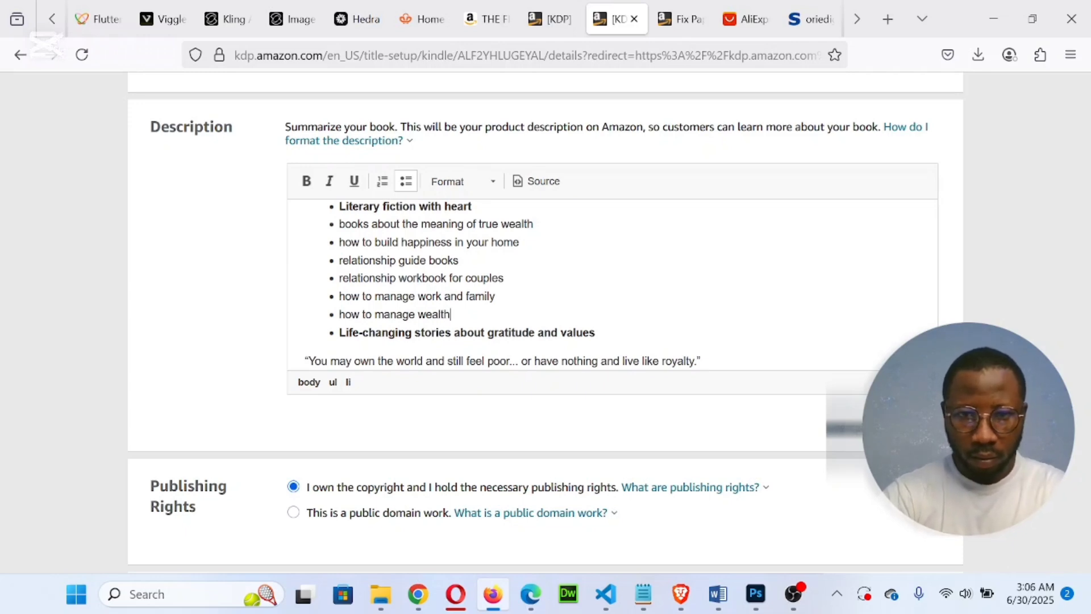
# Extend the description bullet "how to manage wealth" to "how to manage wealth and family"
pyautogui.write(' and family')
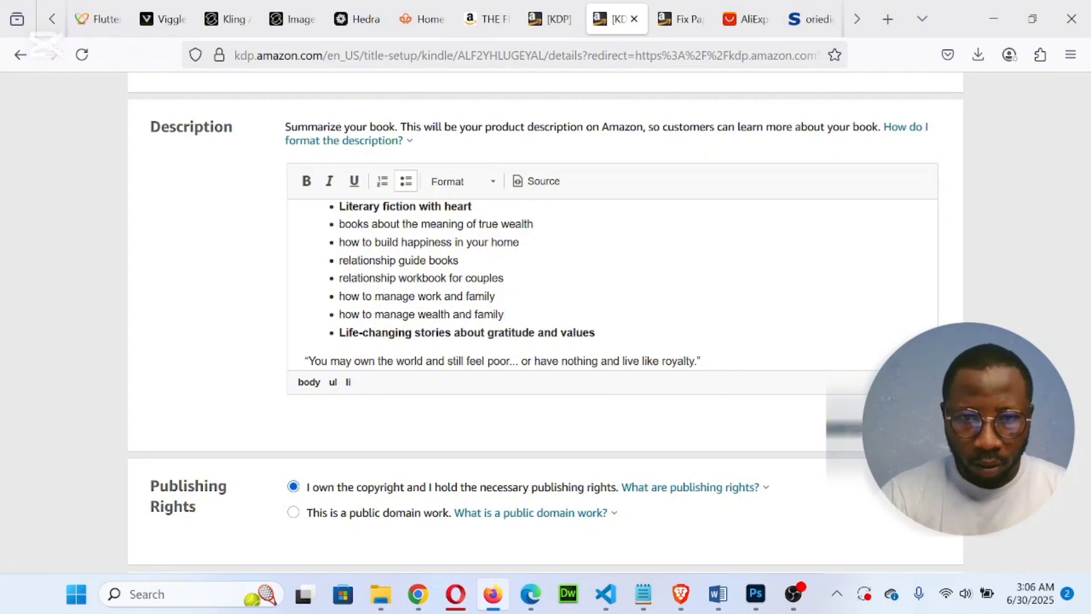
pyautogui.scroll(-3, 584, 347)
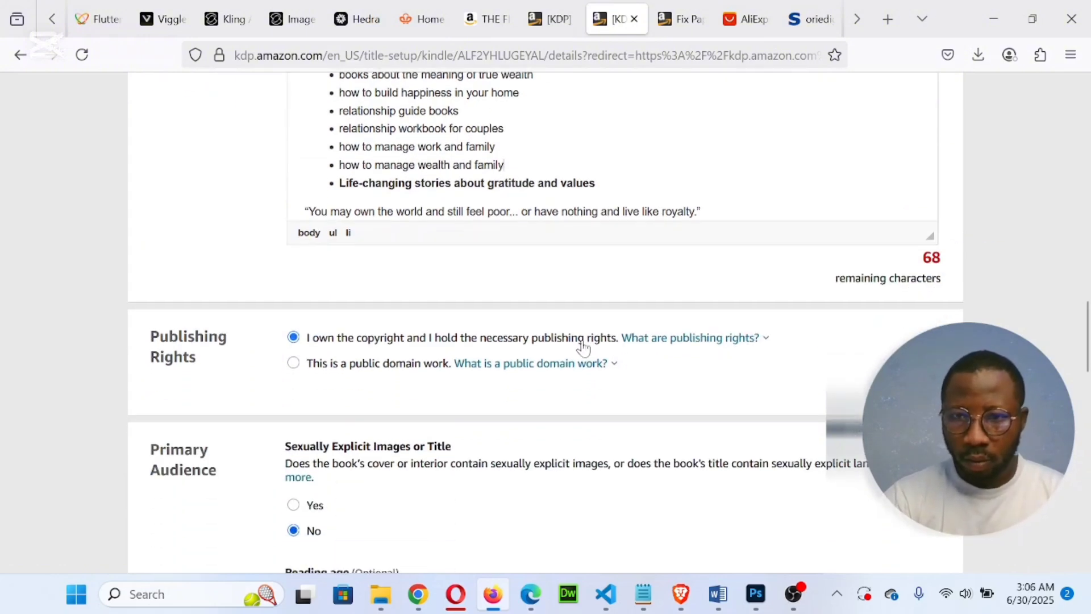
# Review the eBook details from the description down through primary audience, marketplace, categories, keywords and pre-order
pyautogui.scroll(-6, 584, 347)
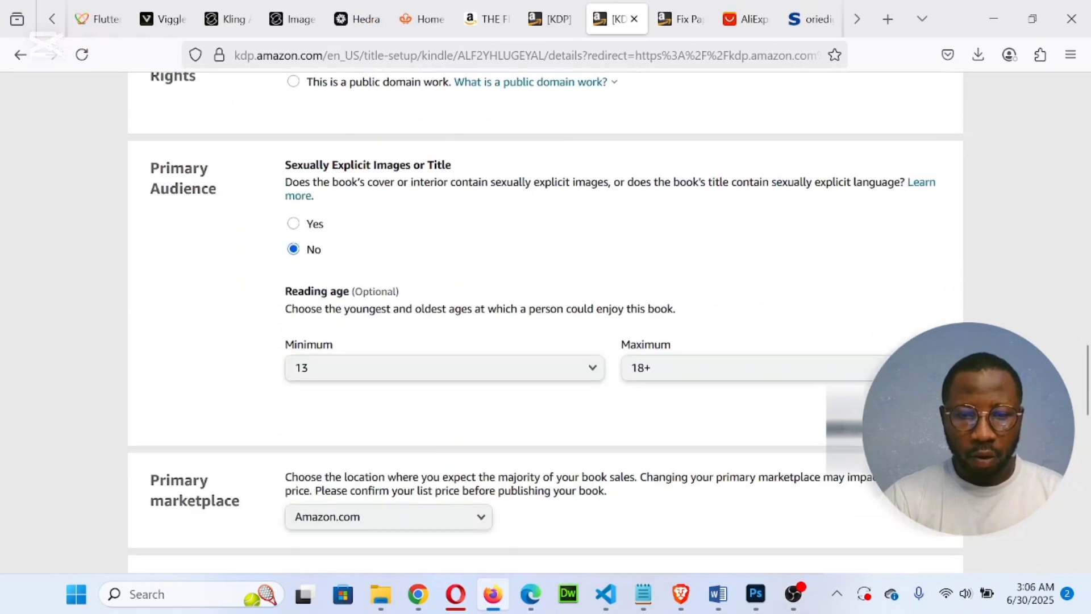
pyautogui.scroll(-3, 584, 347)
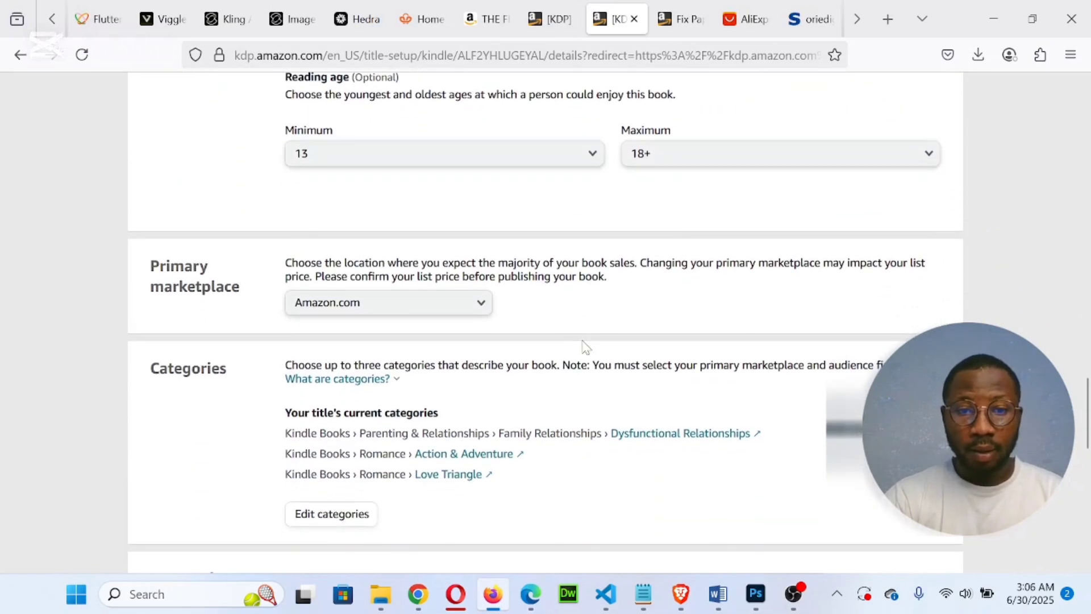
pyautogui.scroll(14, 585, 345)
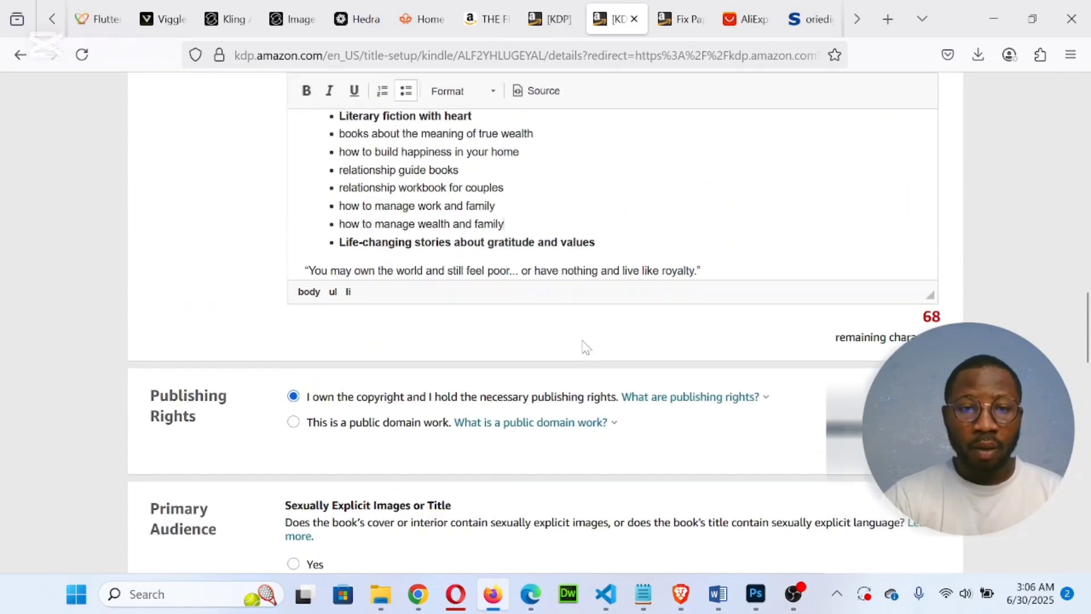
pyautogui.scroll(-3, 586, 345)
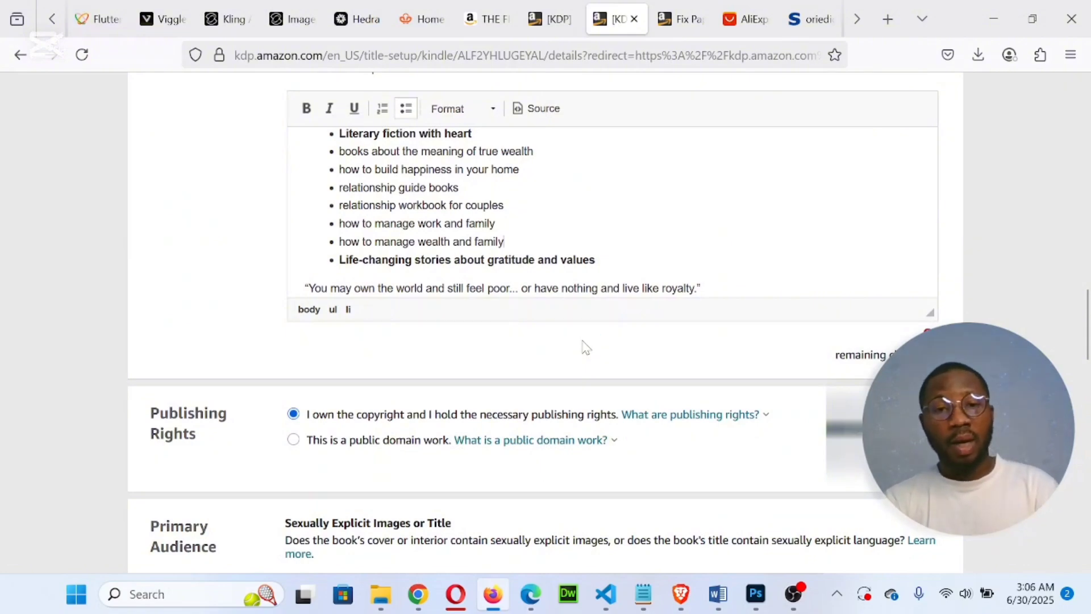
pyautogui.scroll(-3, 585, 346)
pyautogui.scroll(-10, 586, 346)
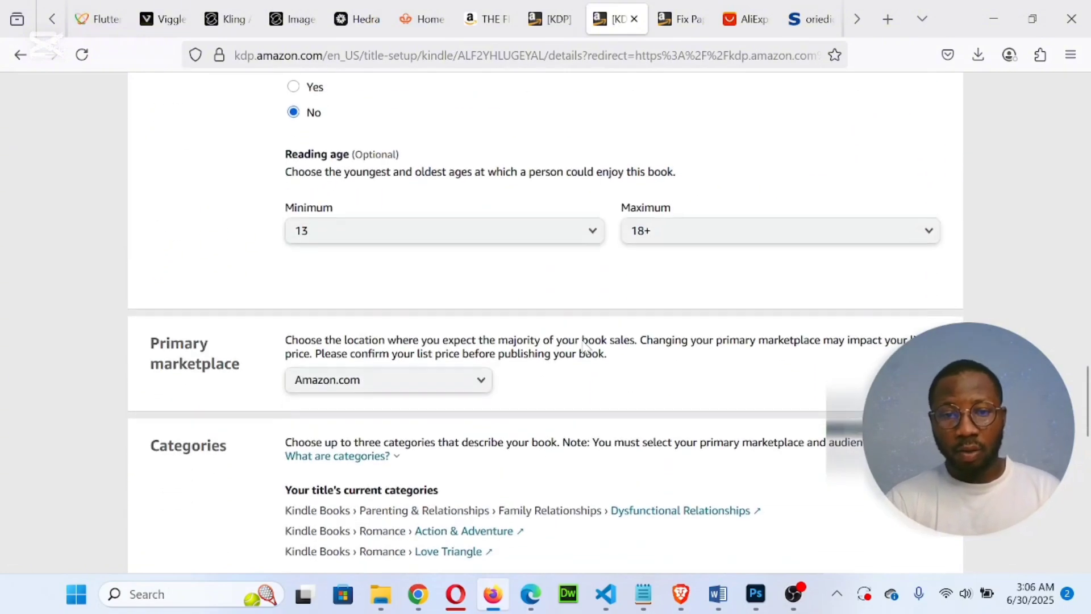
pyautogui.scroll(-3, 586, 347)
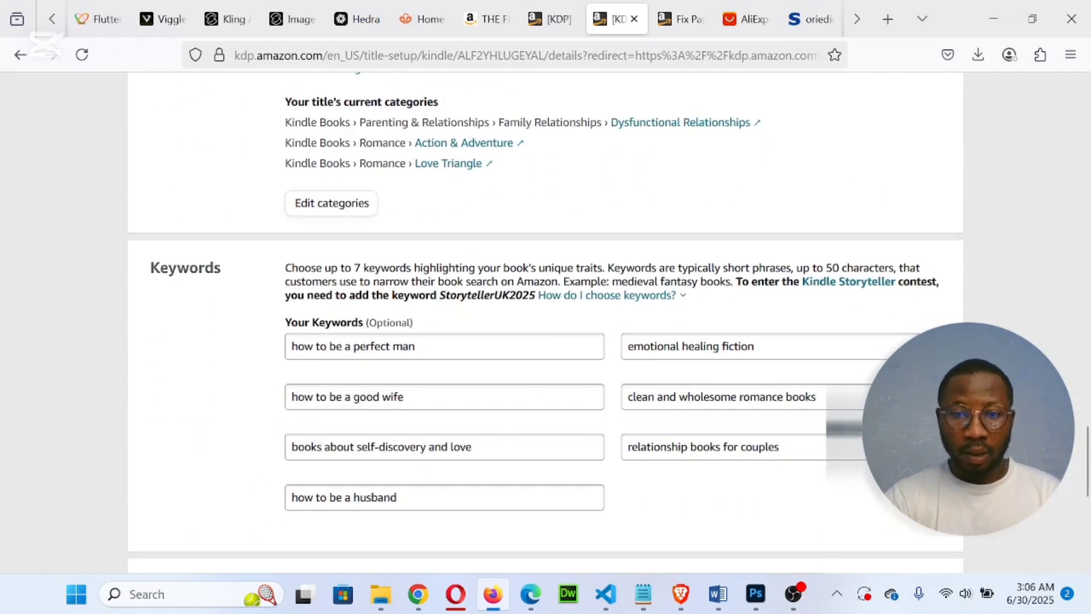
pyautogui.scroll(-2, 470, 506)
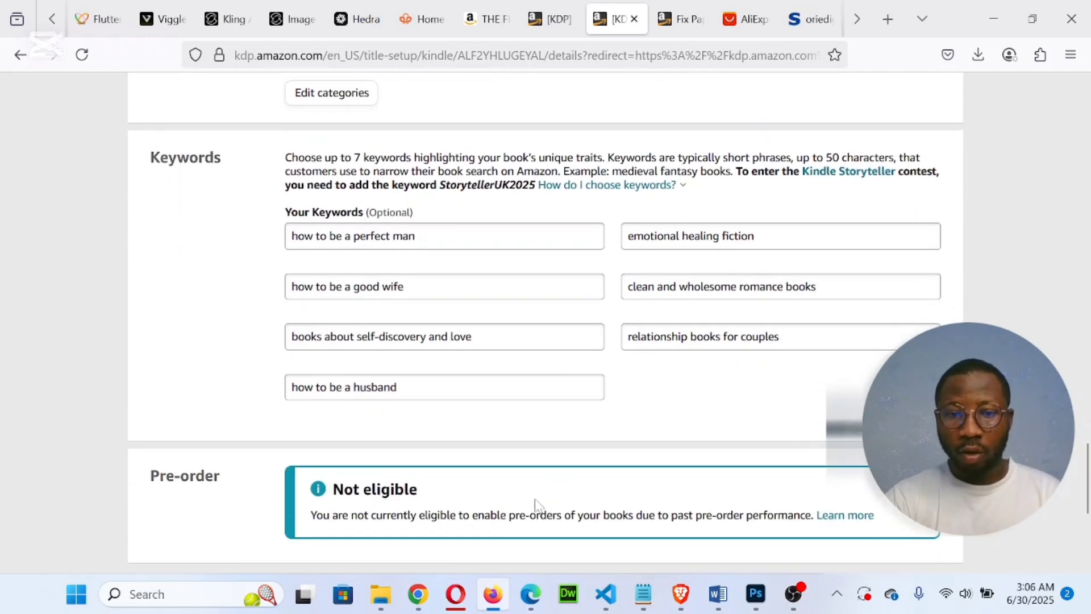
pyautogui.scroll(-2, 536, 503)
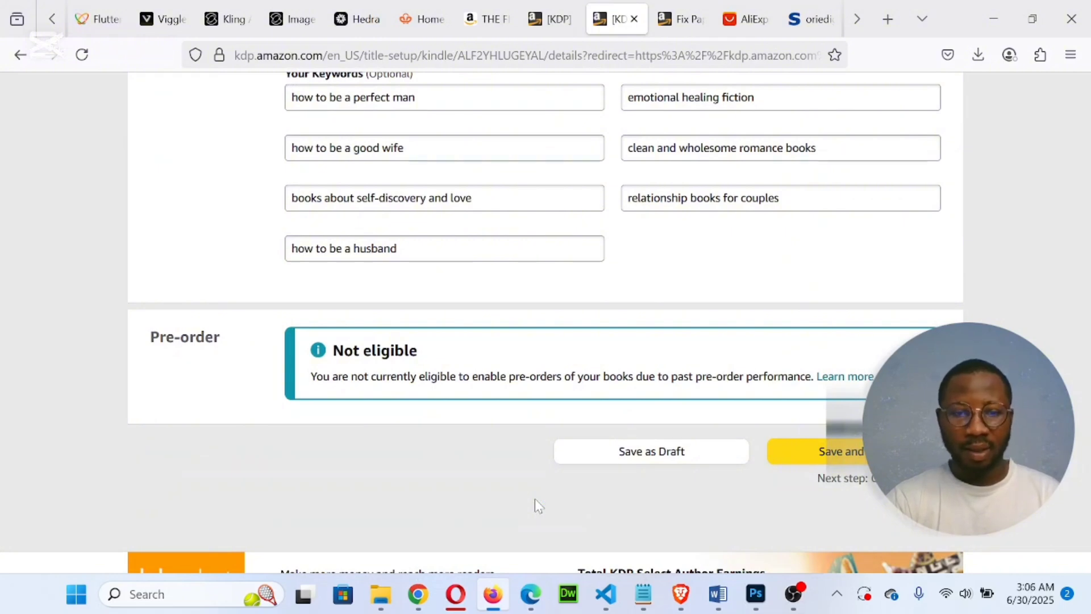
pyautogui.scroll(3, 480, 292)
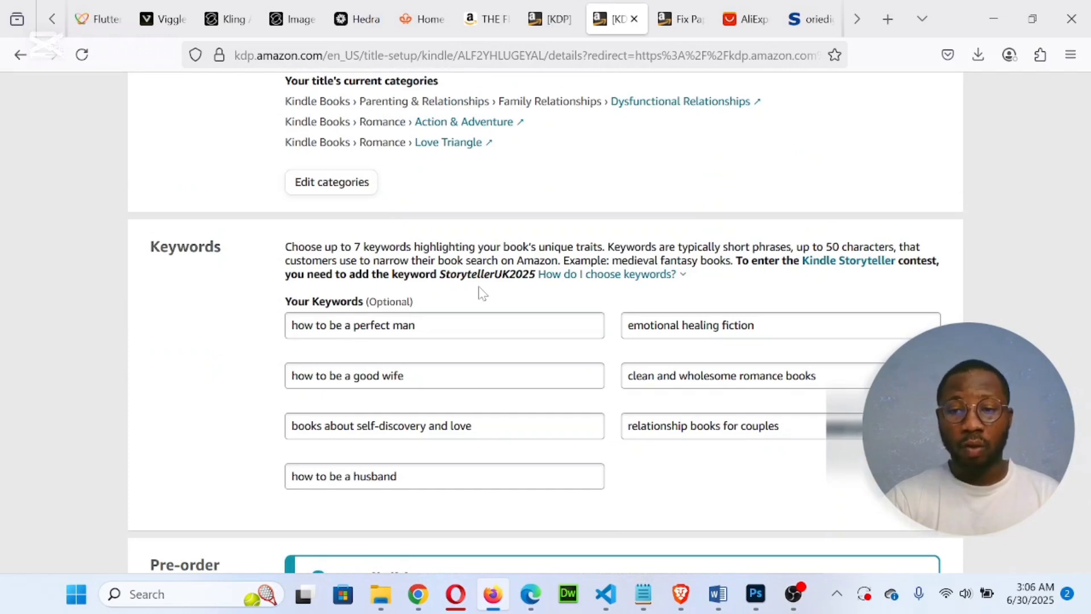
pyautogui.scroll(-1, 481, 292)
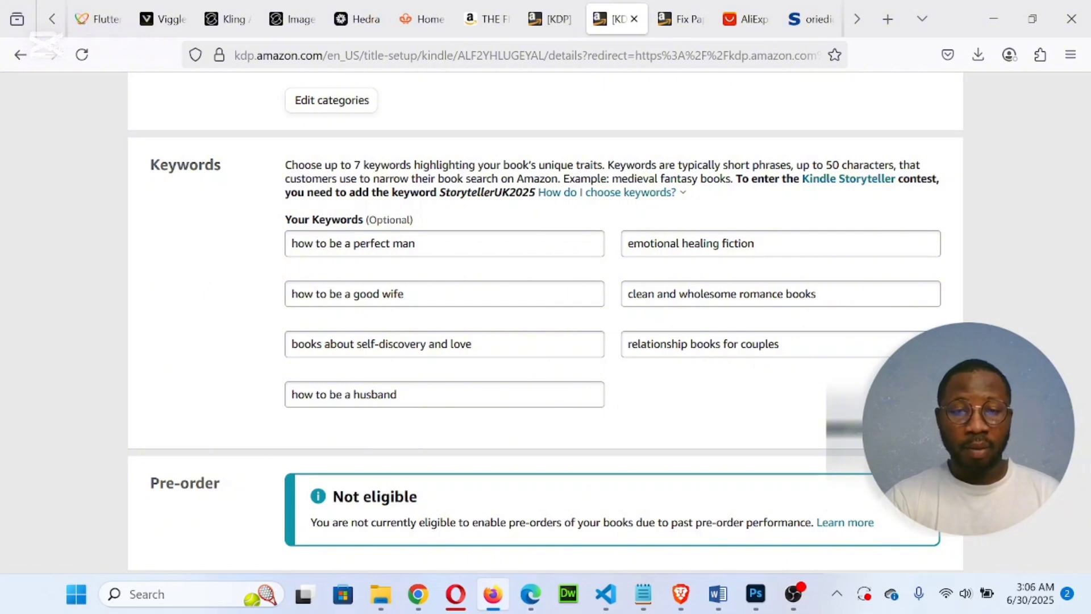
pyautogui.scroll(1, 546, 324)
pyautogui.scroll(-2, 545, 324)
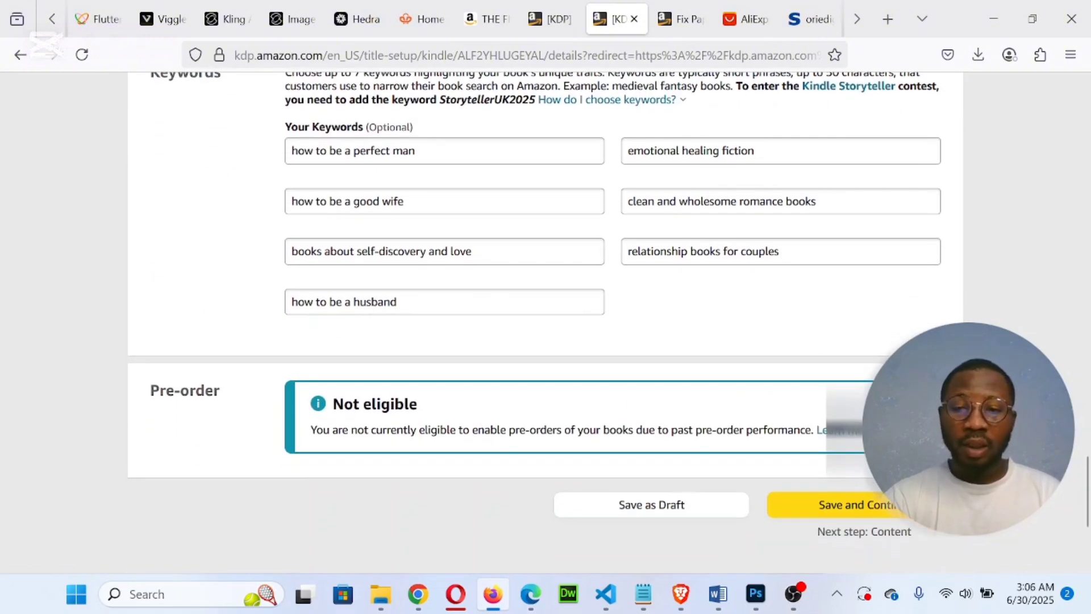
pyautogui.scroll(1, 354, 414)
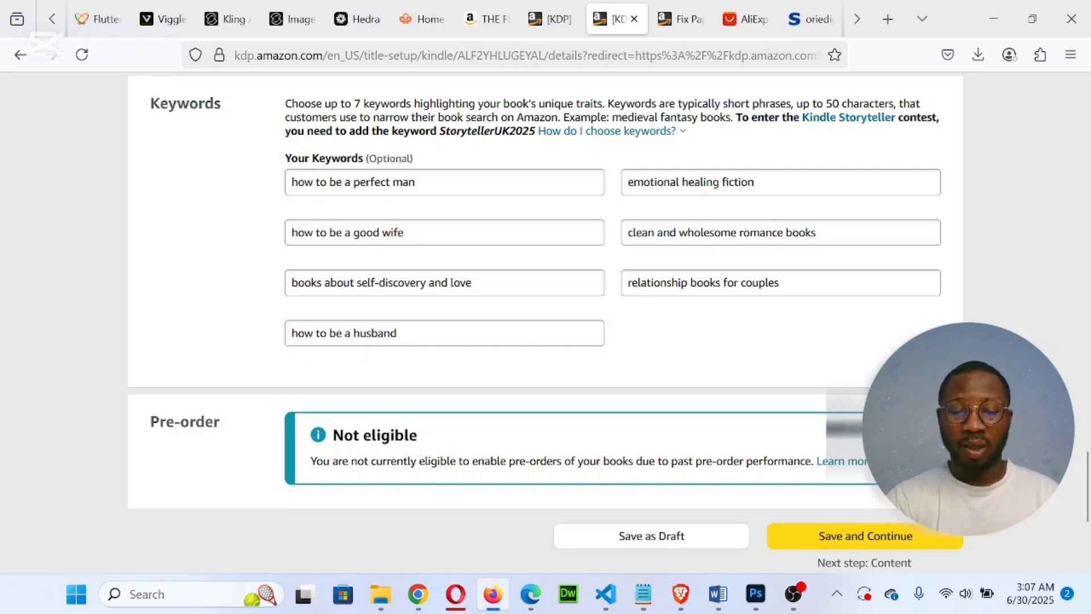
pyautogui.scroll(-1, 476, 464)
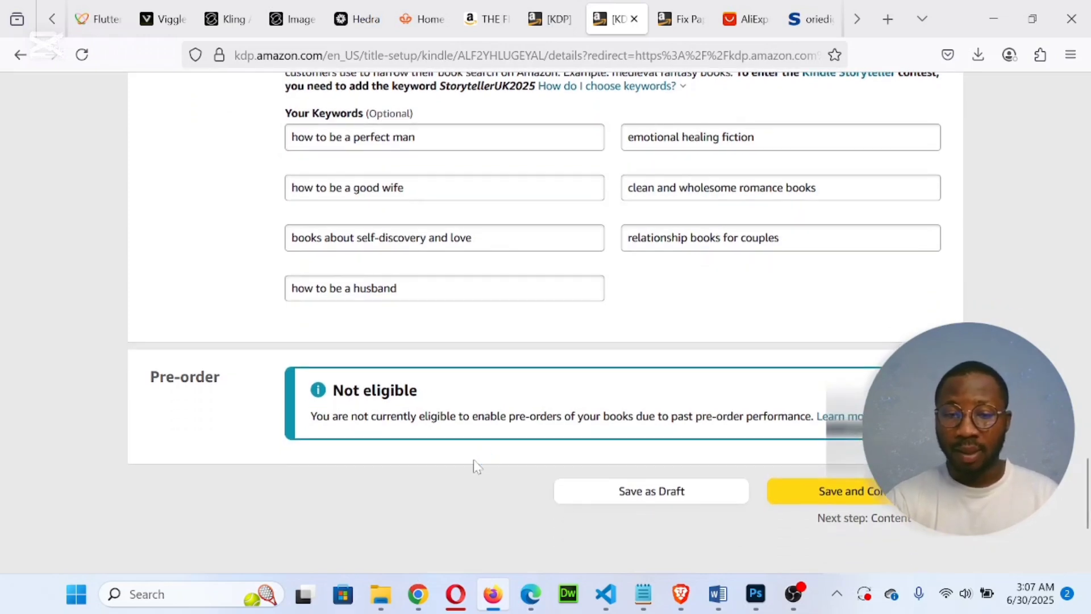
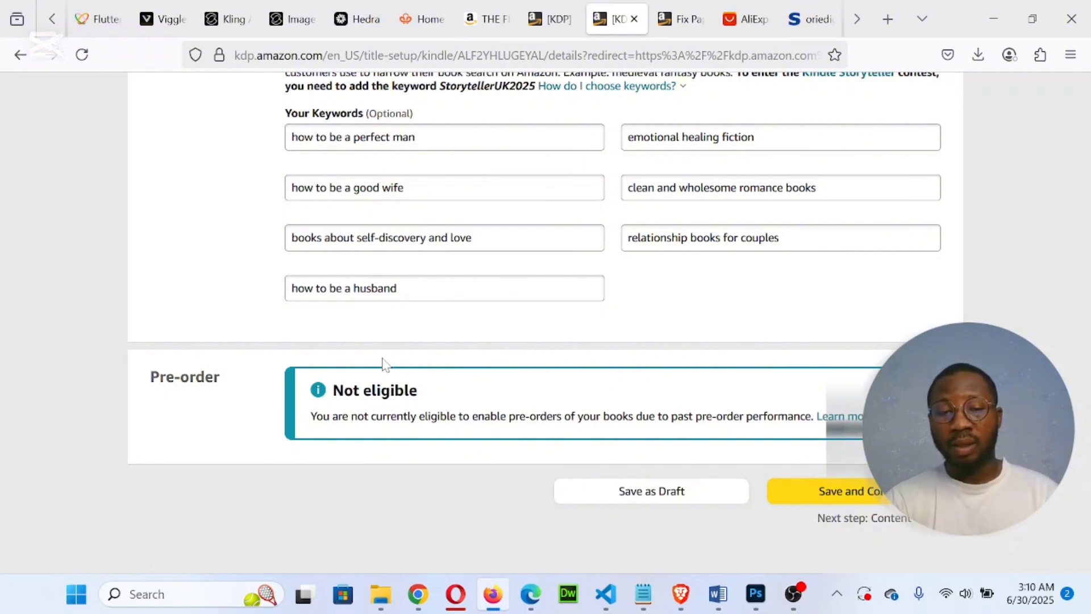
# Recheck the description, categories and keywords, and save the eBook details to continue to the content setup
pyautogui.scroll(10, 383, 364)
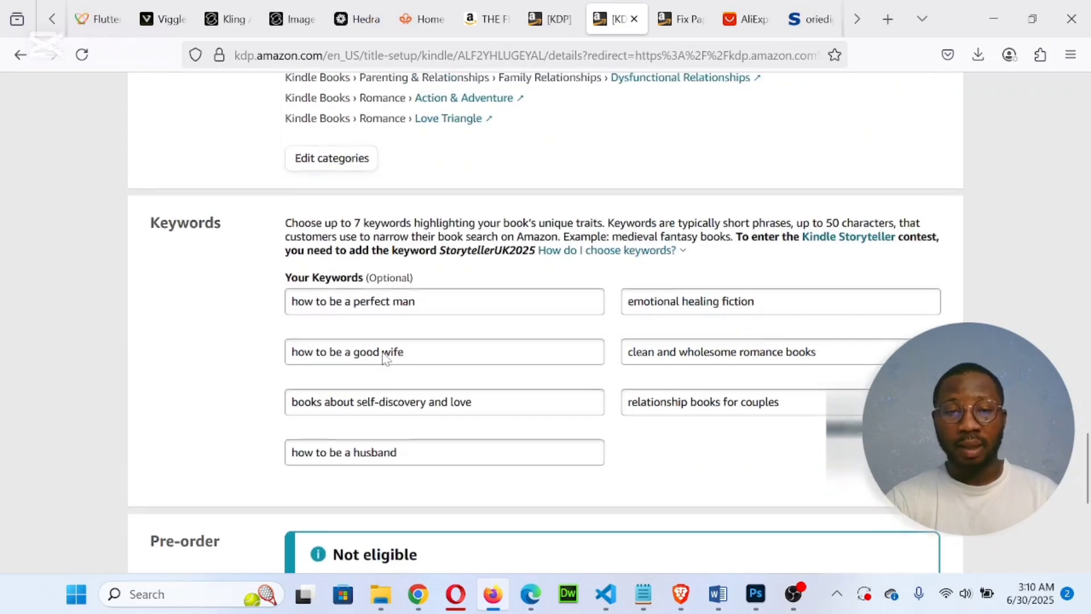
pyautogui.scroll(8, 385, 358)
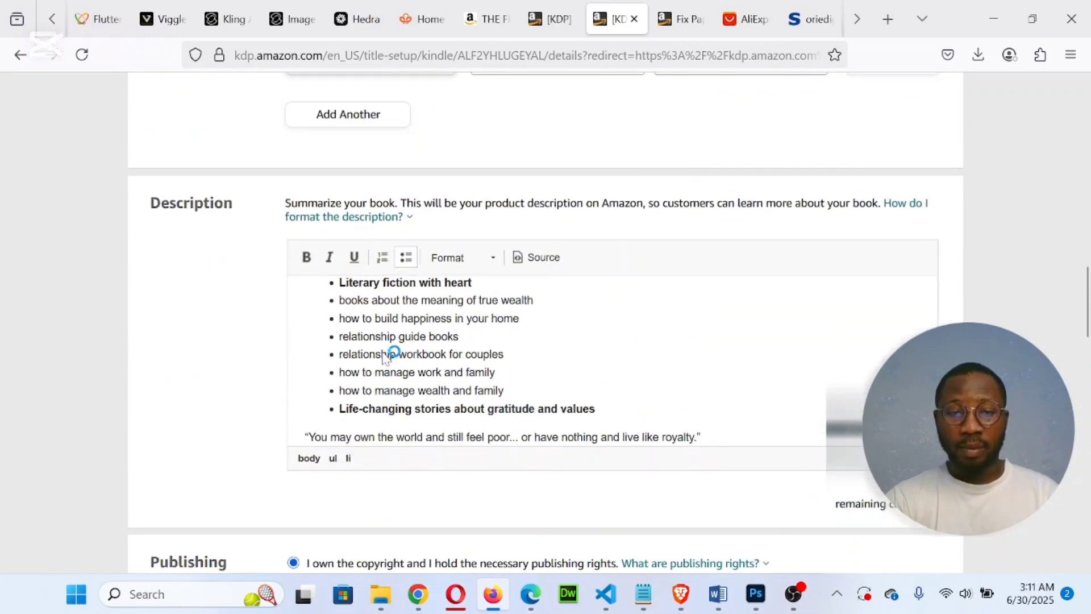
pyautogui.scroll(-4, 485, 424)
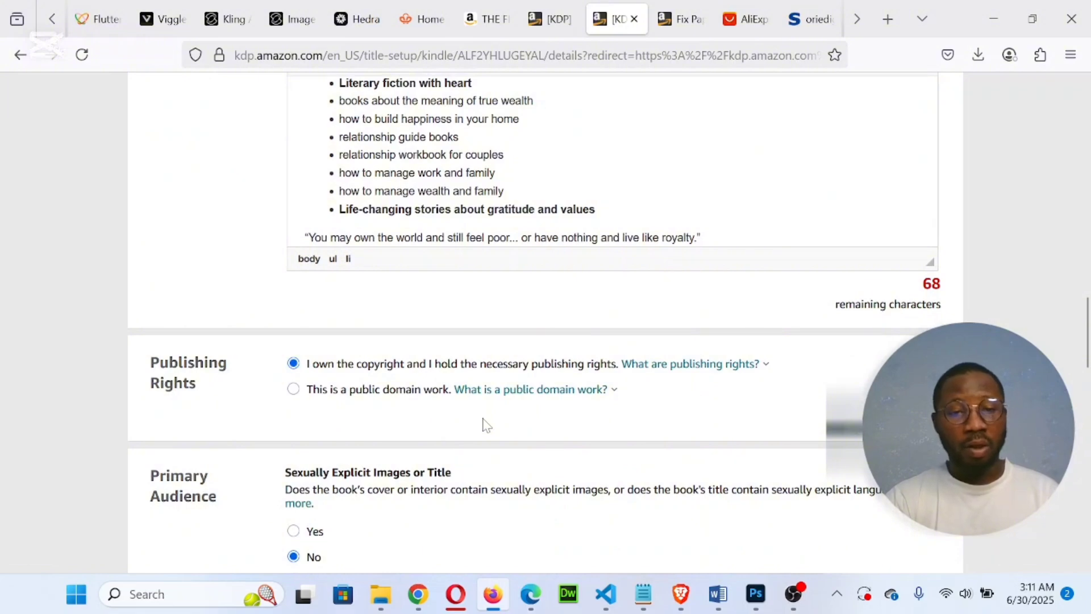
pyautogui.scroll(-12, 485, 424)
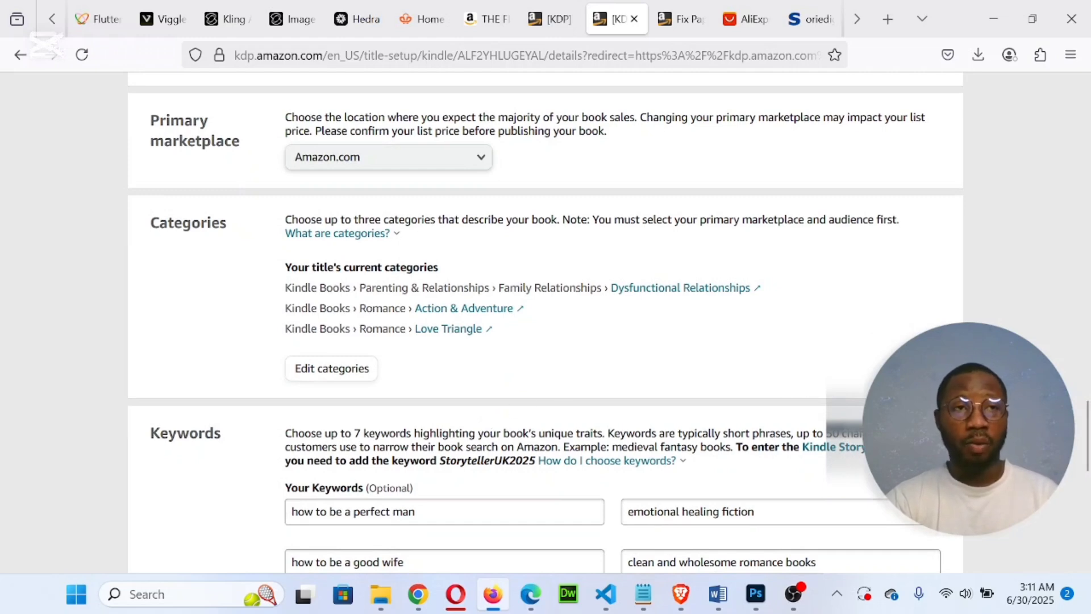
pyautogui.scroll(-2, 545, 324)
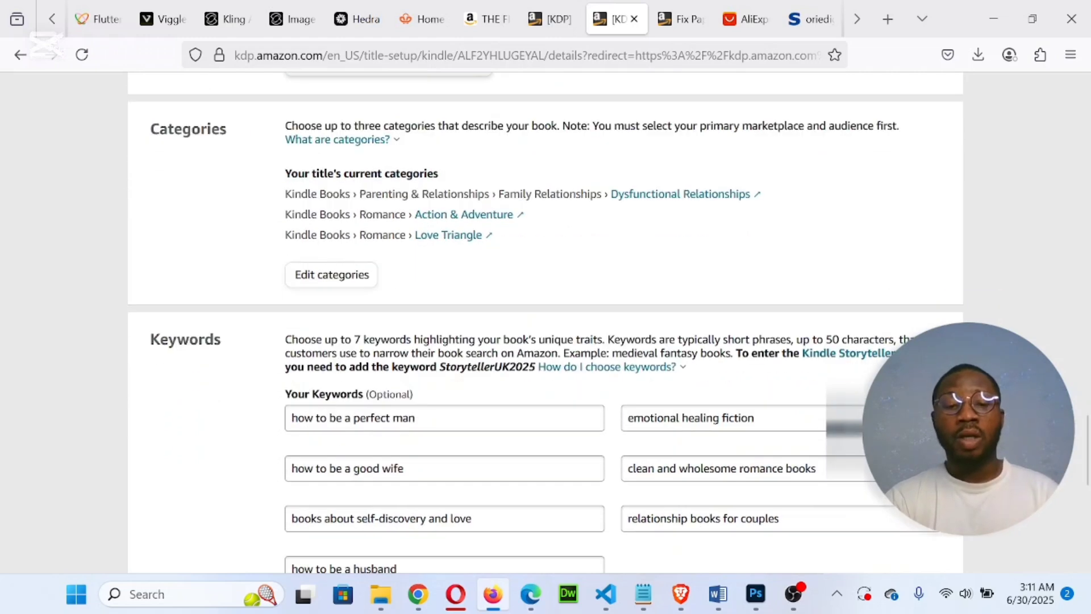
pyautogui.scroll(-3, 578, 436)
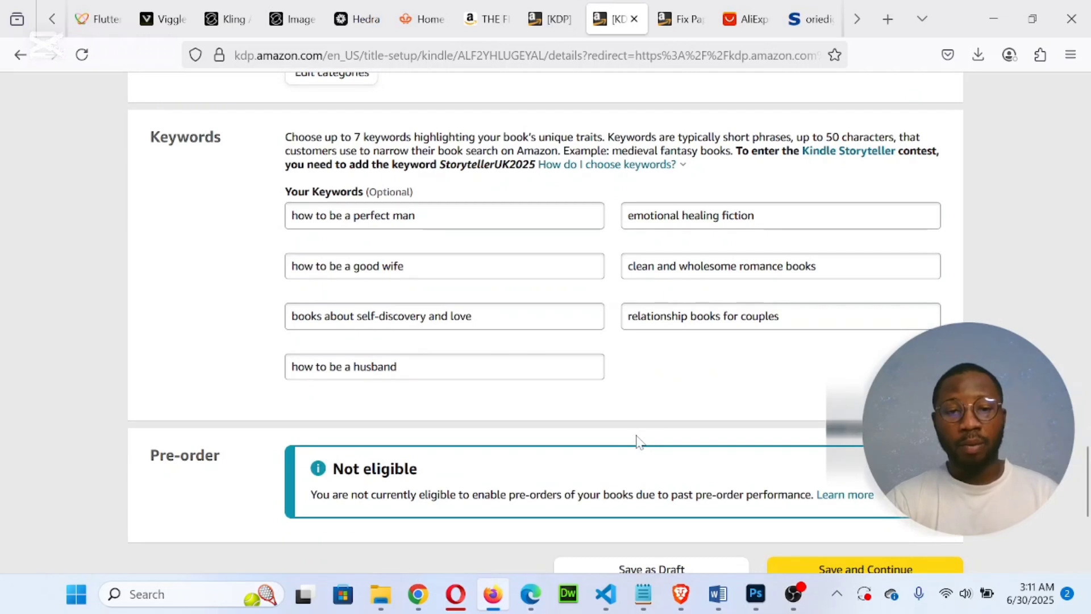
pyautogui.scroll(-2, 639, 441)
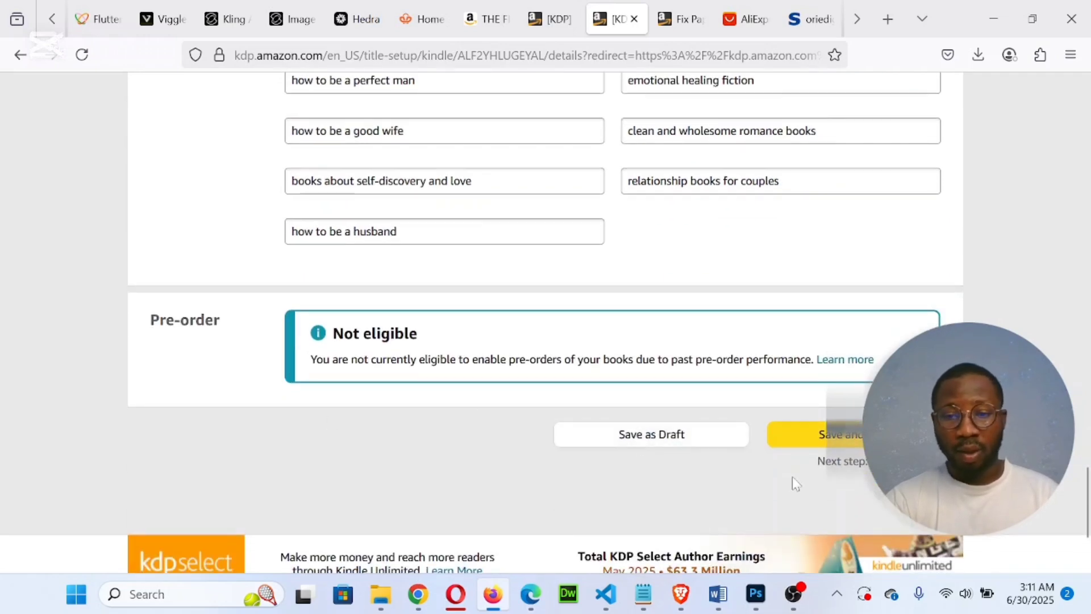
pyautogui.click(841, 434)
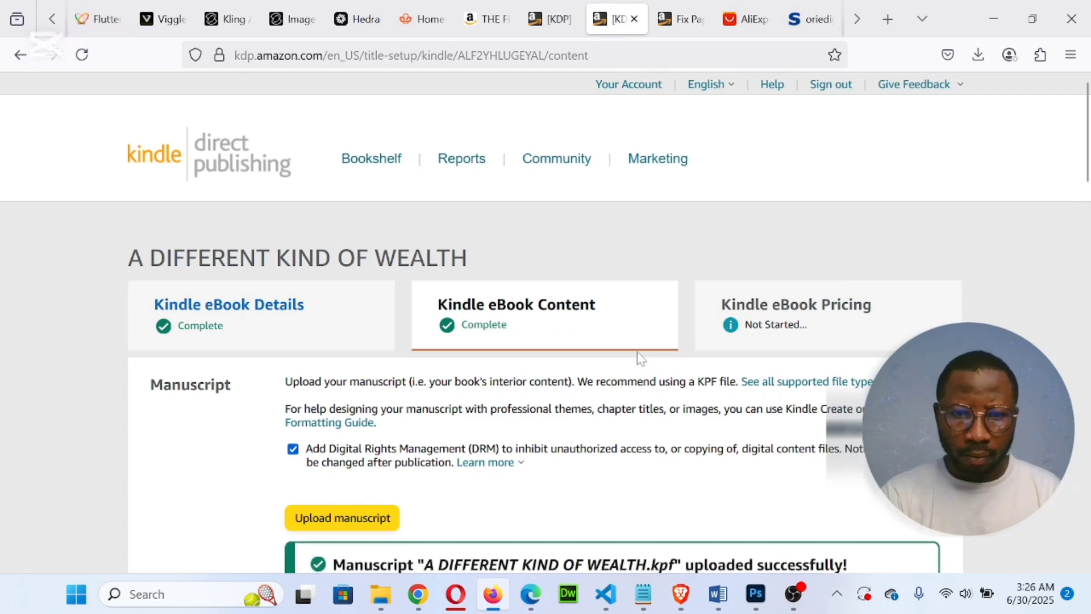
# Upload the manuscript "A DIFFERENT KIND OF WEALTH.kpf" from the KPF folder inside "A Different Kind of Wealth" in Downloads
pyautogui.scroll(-3, 641, 358)
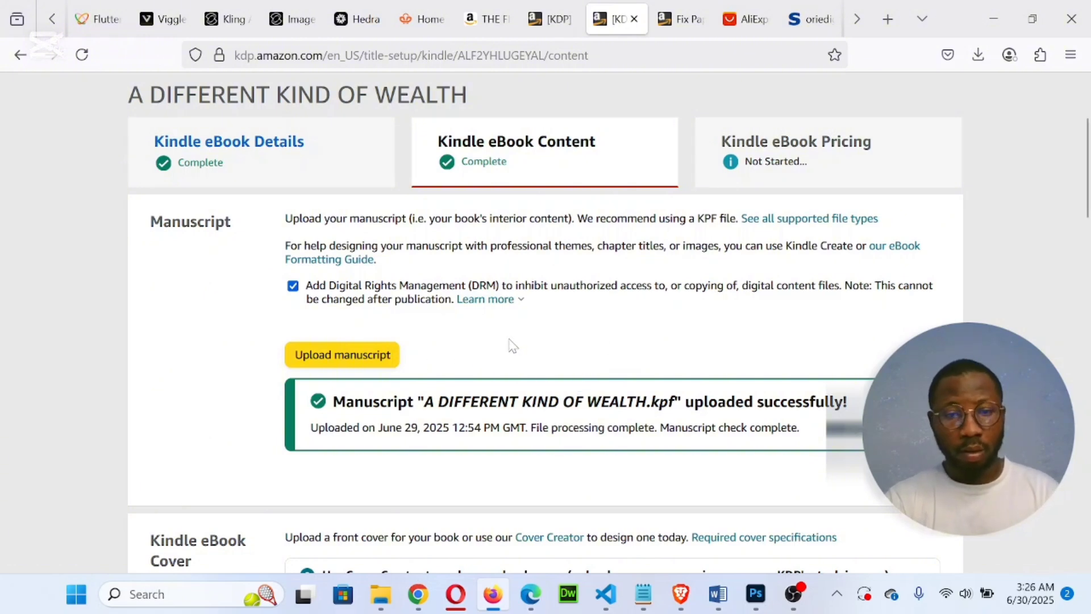
pyautogui.click(355, 358)
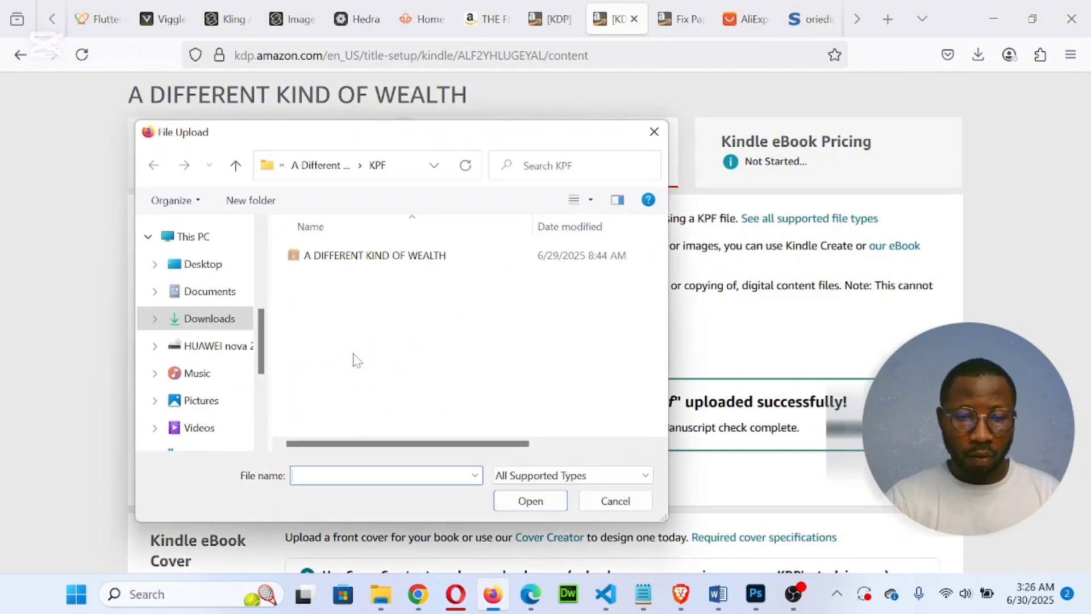
pyautogui.click(236, 166)
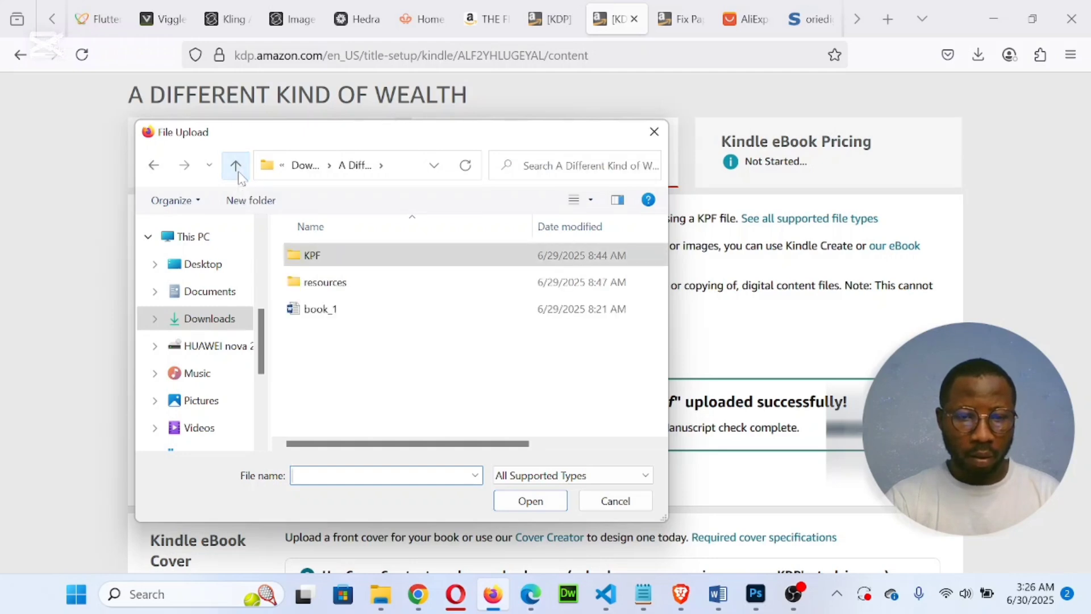
pyautogui.click(239, 176)
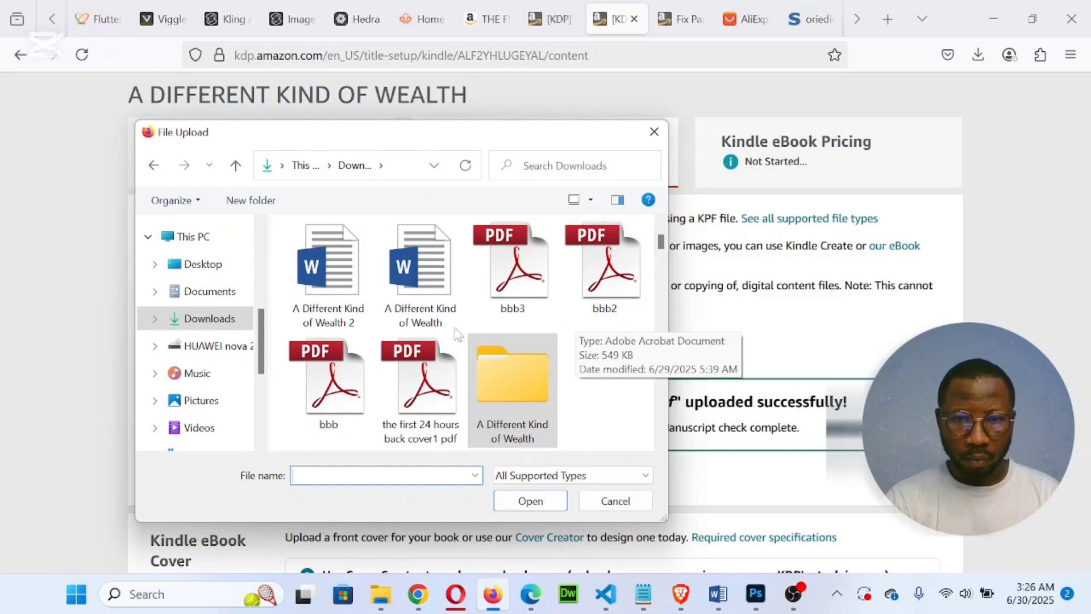
pyautogui.scroll(-1, 443, 350)
pyautogui.scroll(-3, 443, 352)
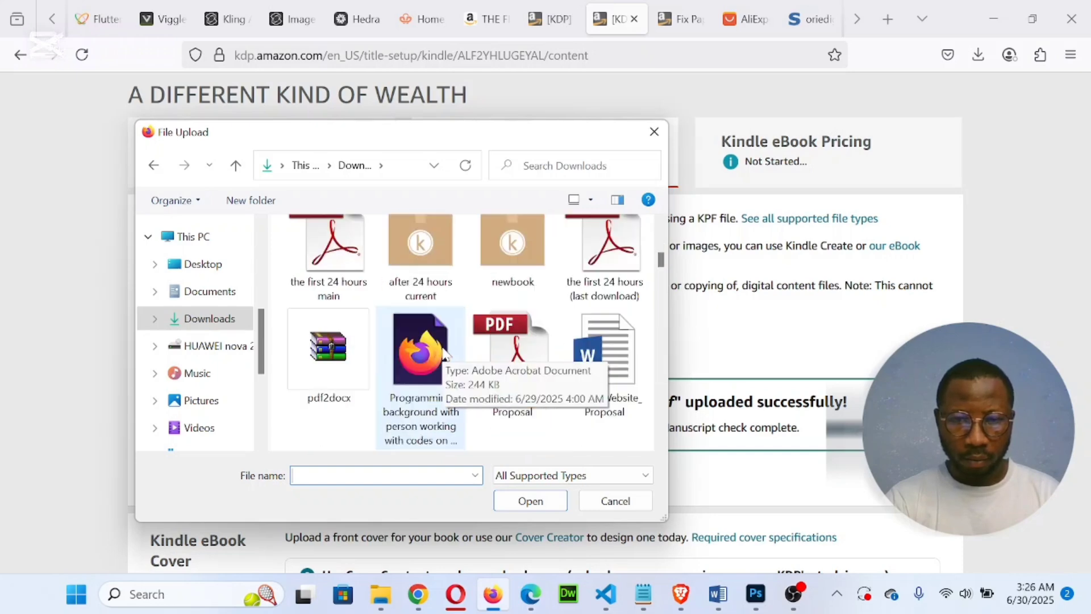
pyautogui.scroll(4, 443, 352)
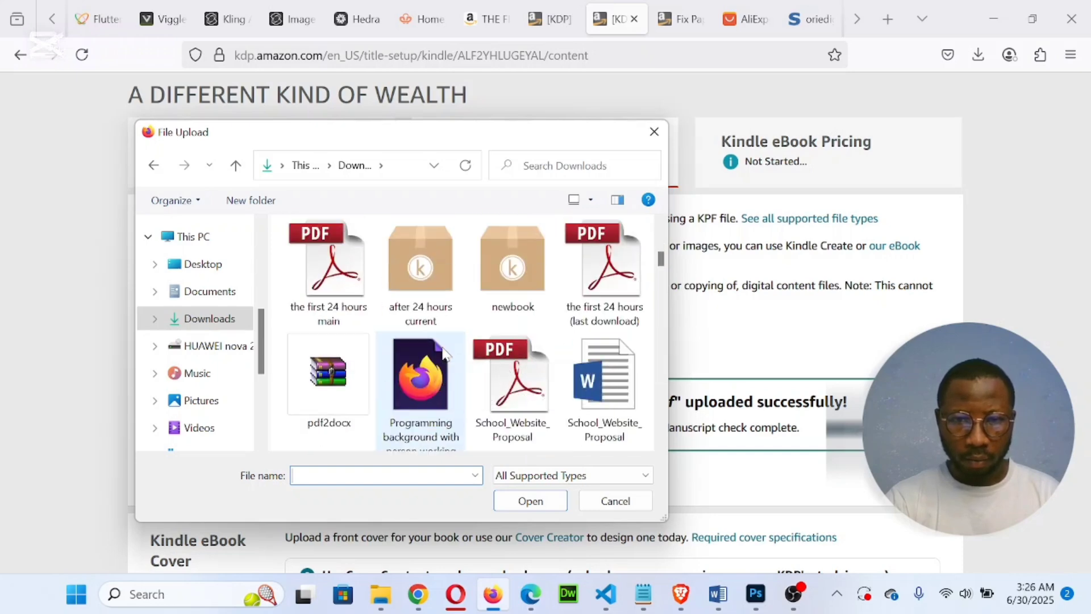
pyautogui.scroll(-1, 445, 353)
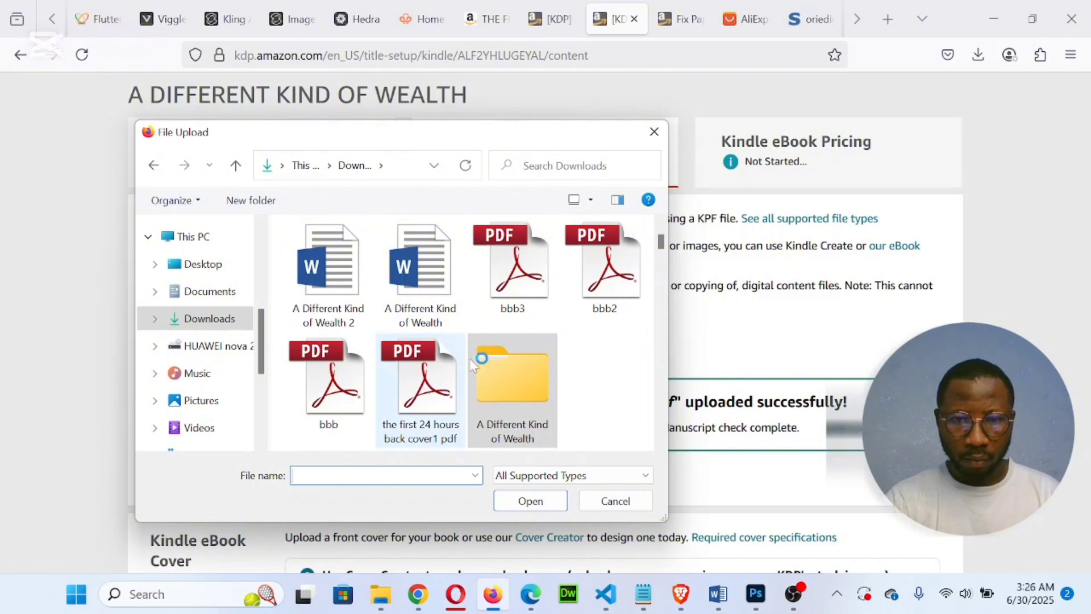
pyautogui.doubleClick(506, 387)
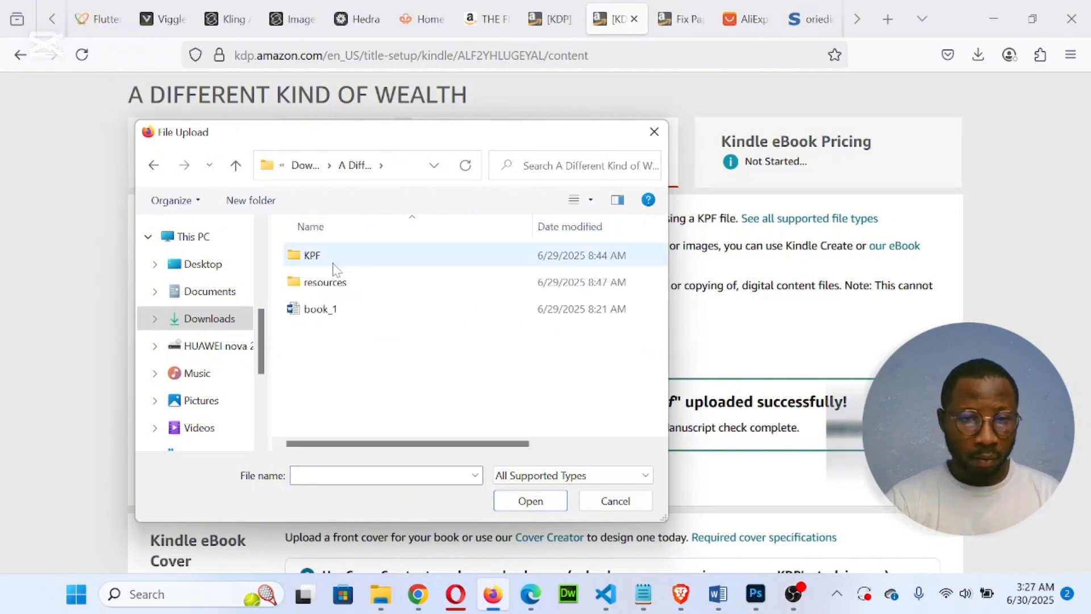
pyautogui.doubleClick(333, 260)
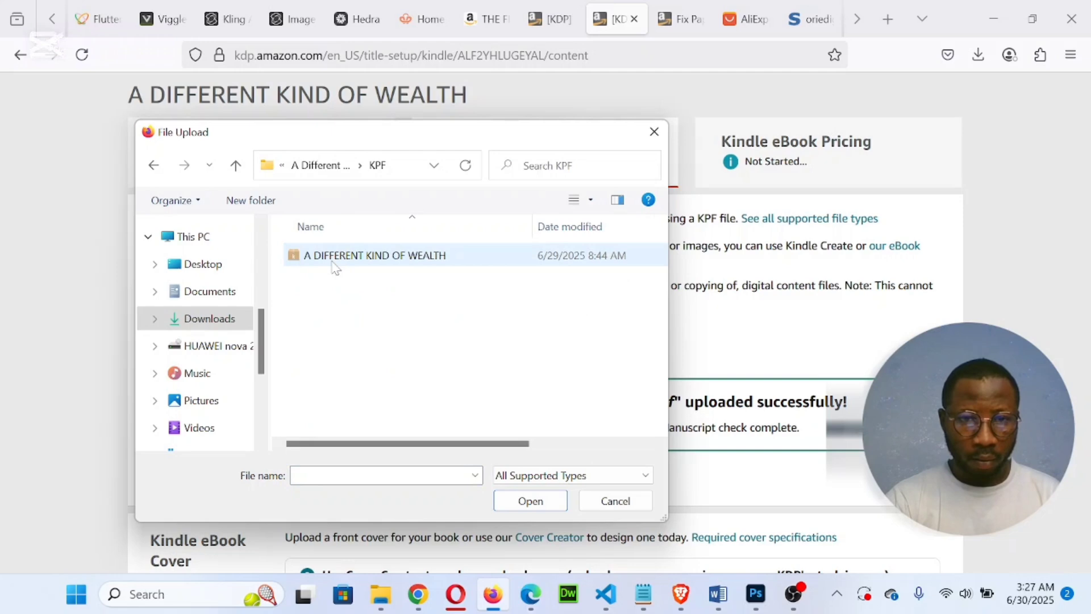
pyautogui.click(334, 262)
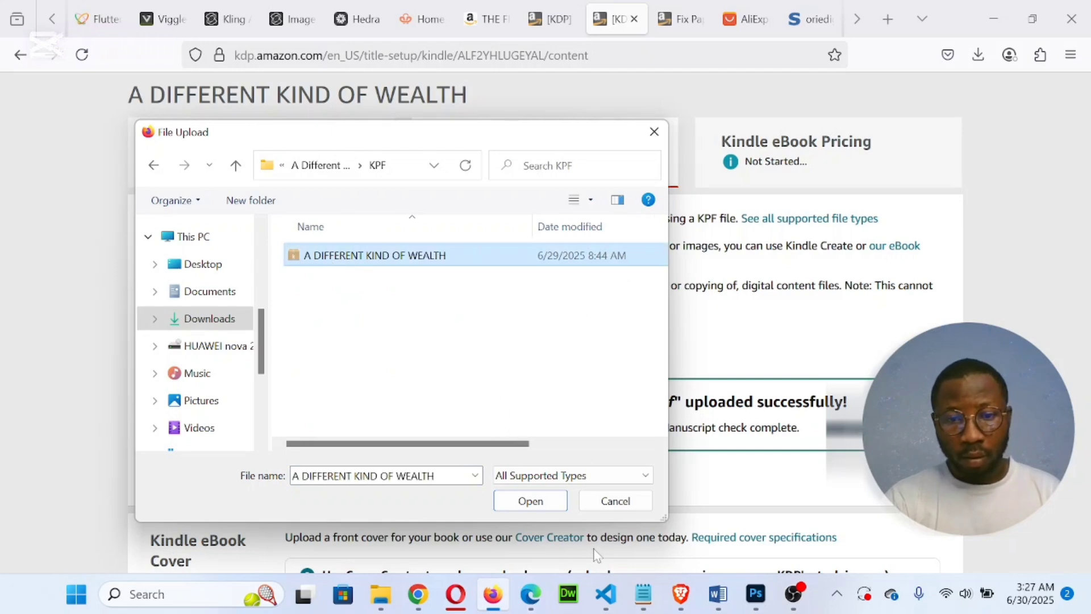
pyautogui.click(539, 503)
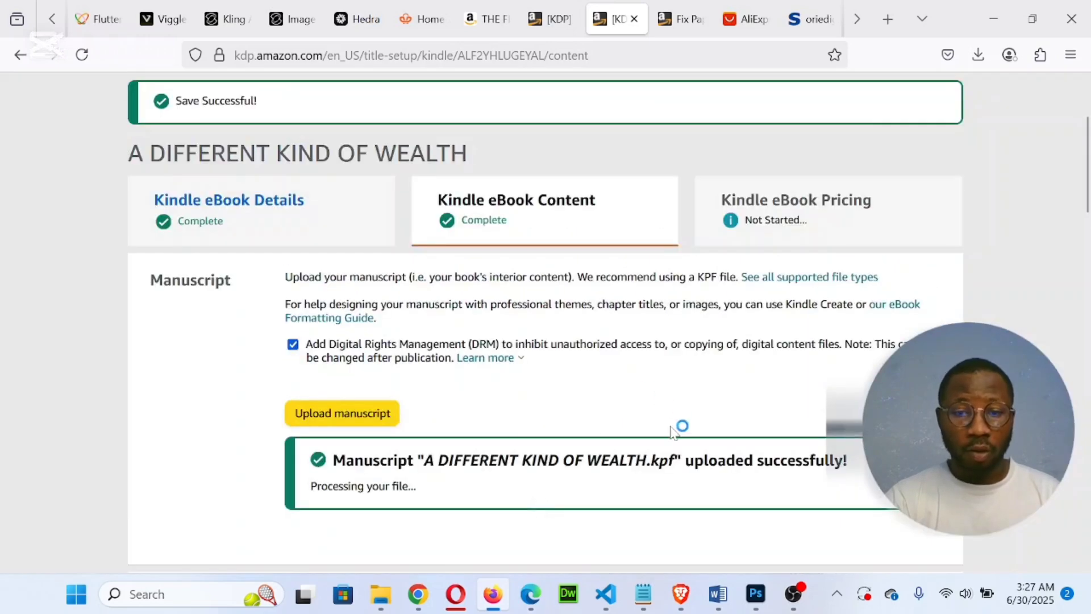
# Switch to Photoshop and start saving a copy of the open book cover under the file name "back cover for the new book"
pyautogui.scroll(-2, 671, 430)
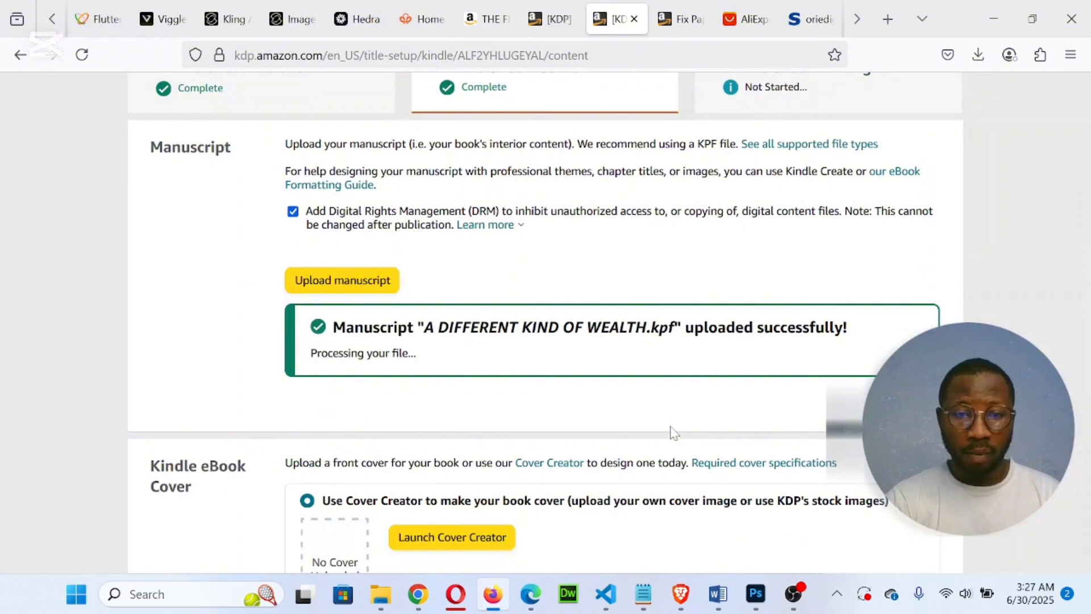
pyautogui.scroll(-3, 671, 430)
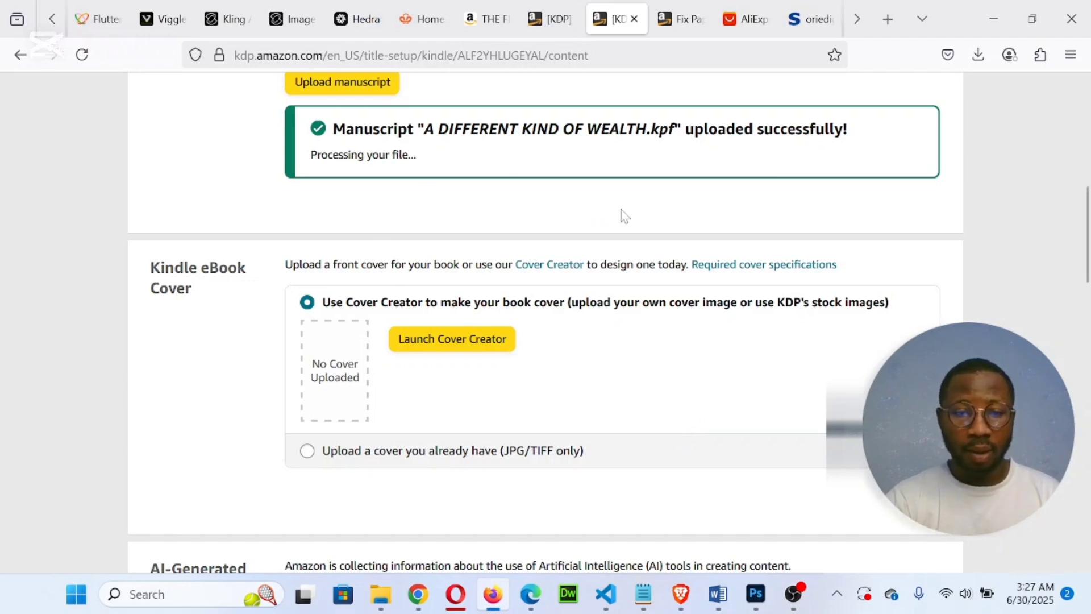
pyautogui.scroll(-2, 626, 216)
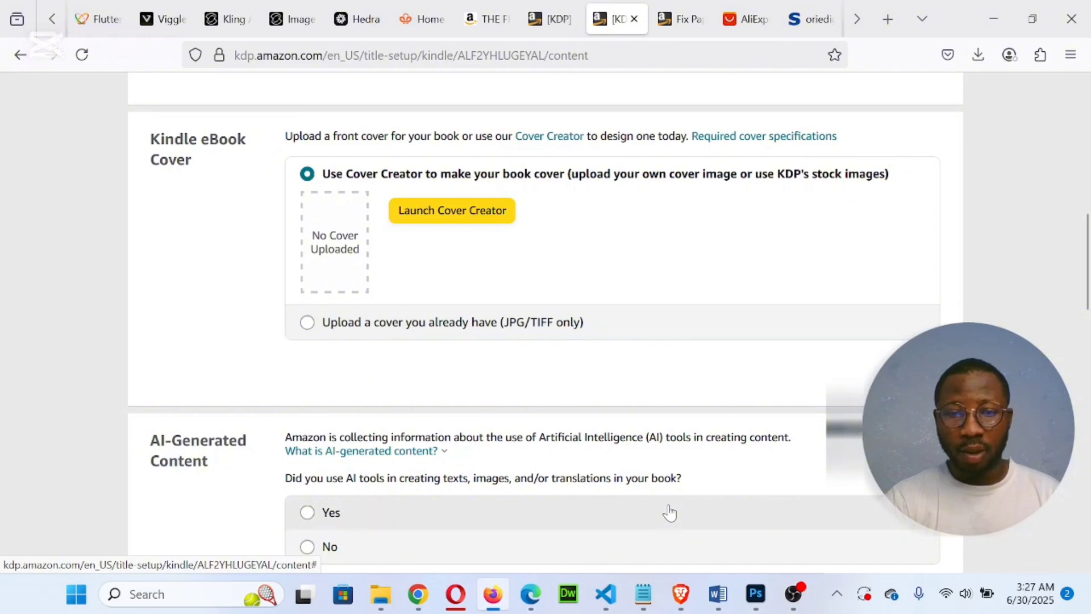
pyautogui.click(749, 600)
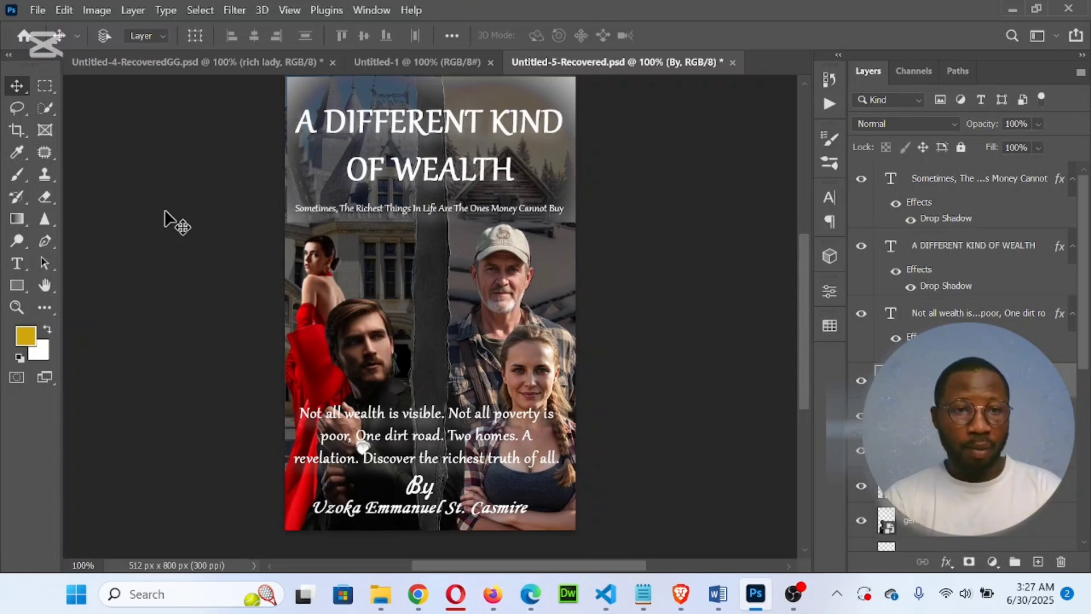
pyautogui.click(38, 10)
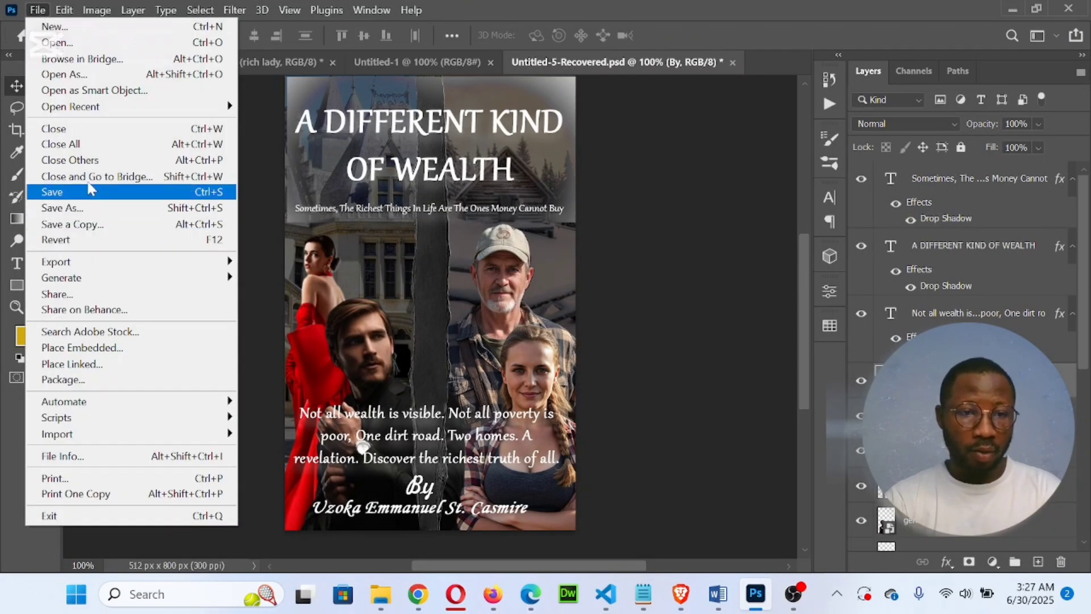
pyautogui.click(132, 227)
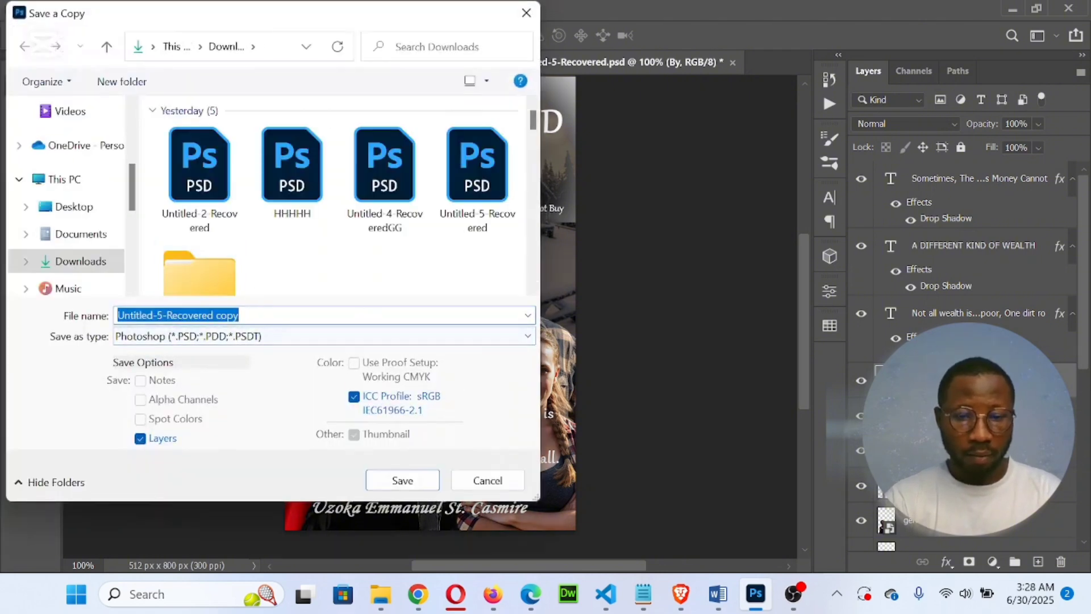
pyautogui.write('back')
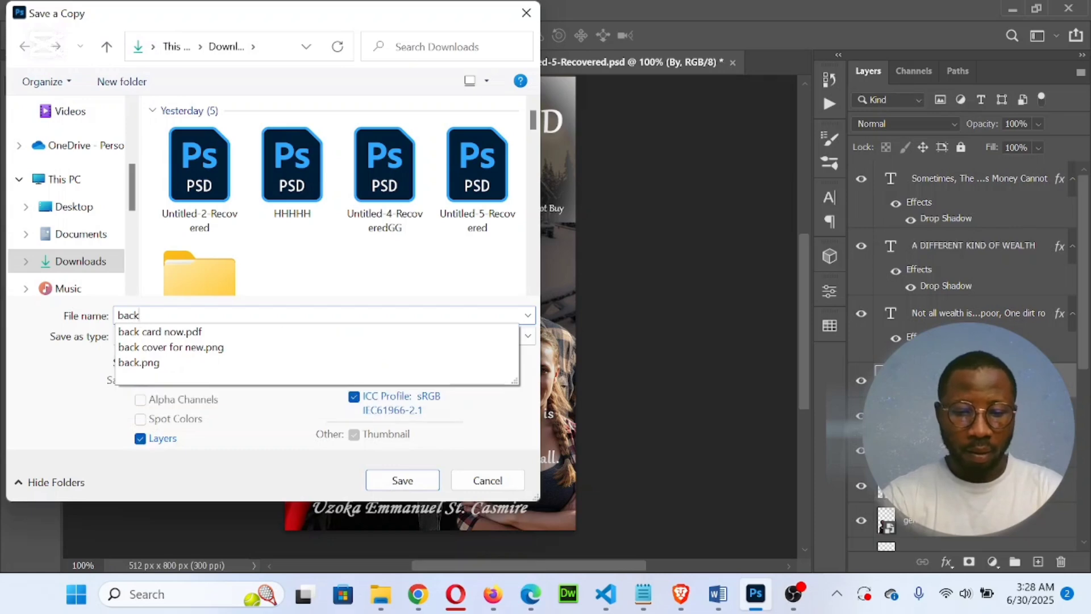
pyautogui.write(' cover')
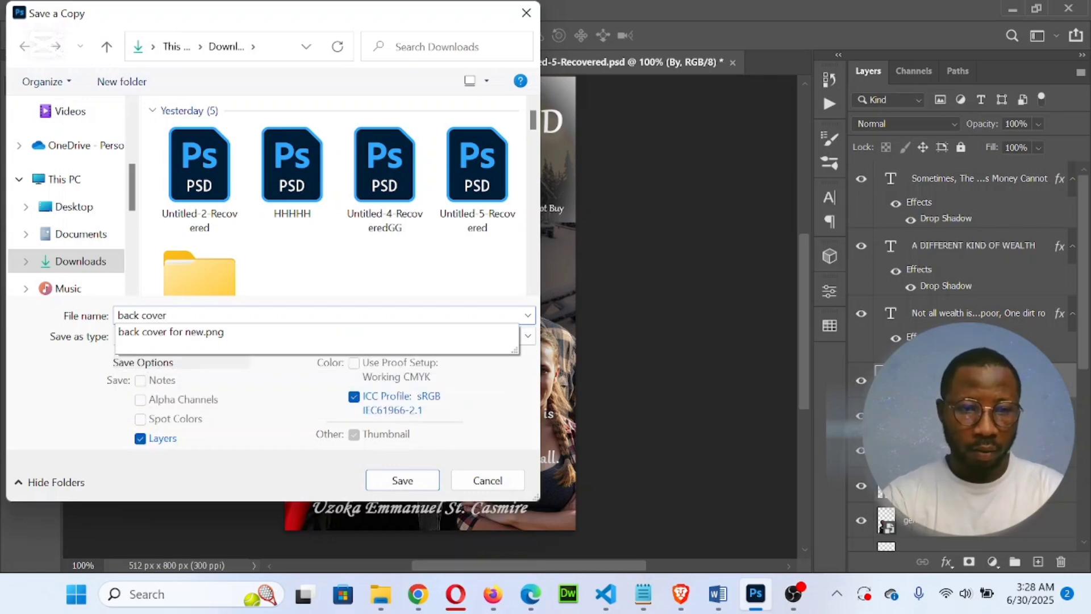
pyautogui.write(' for ')
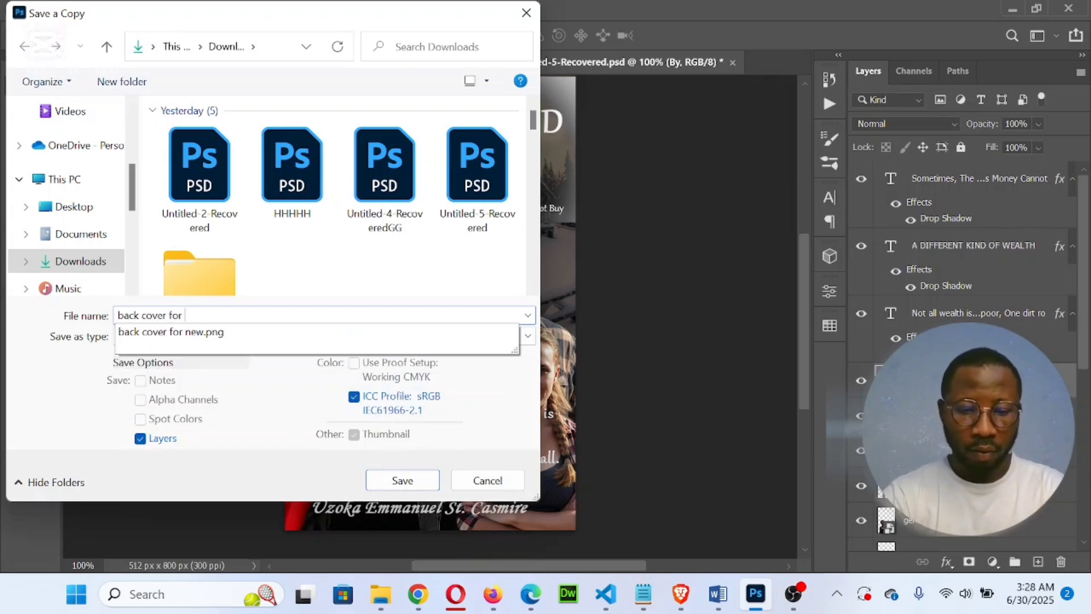
pyautogui.write('the new ')
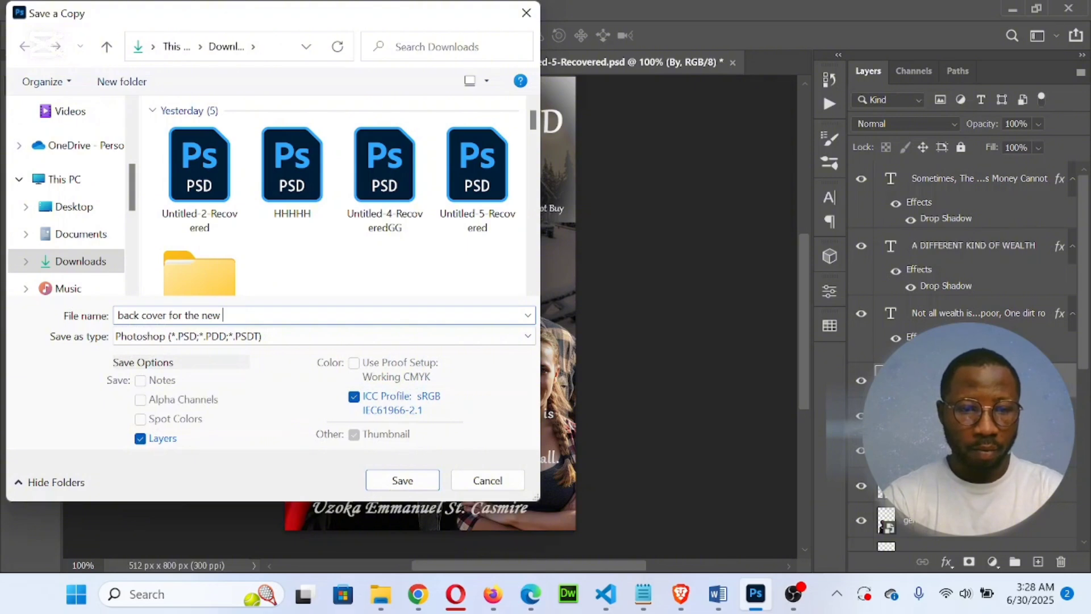
pyautogui.write('book')
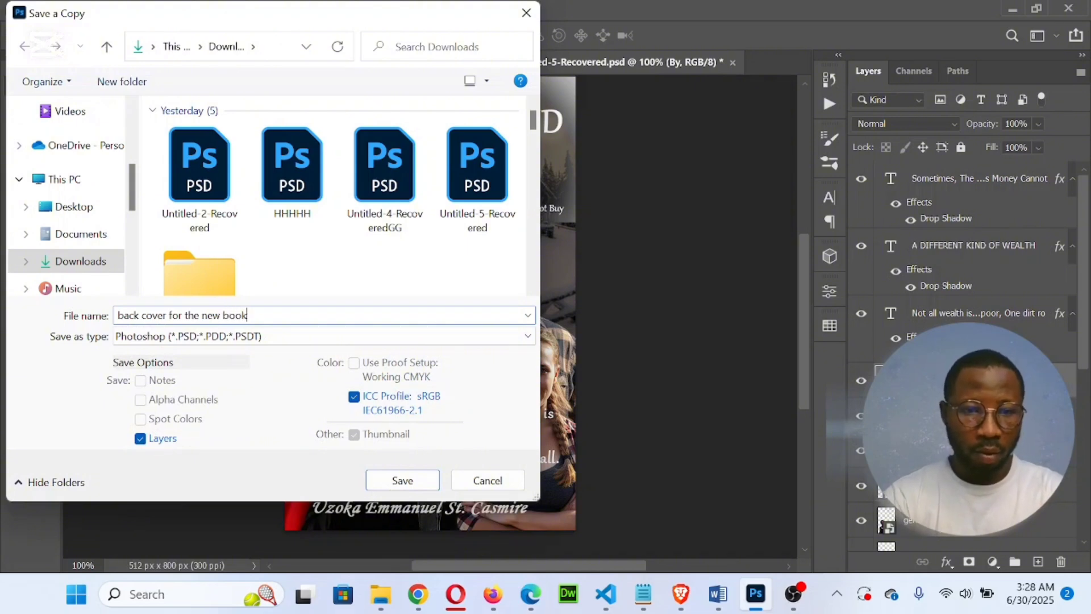
# Save the cover copy in Downloads as a JPEG at quality 10 in progressive format, and return to the KDP content page
pyautogui.click(250, 341)
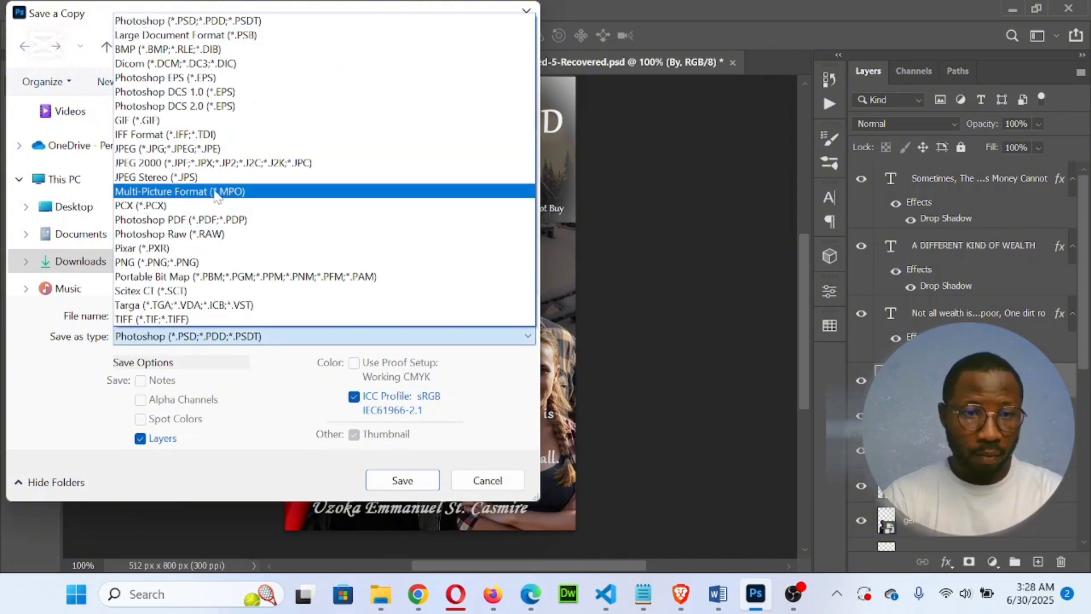
pyautogui.click(214, 149)
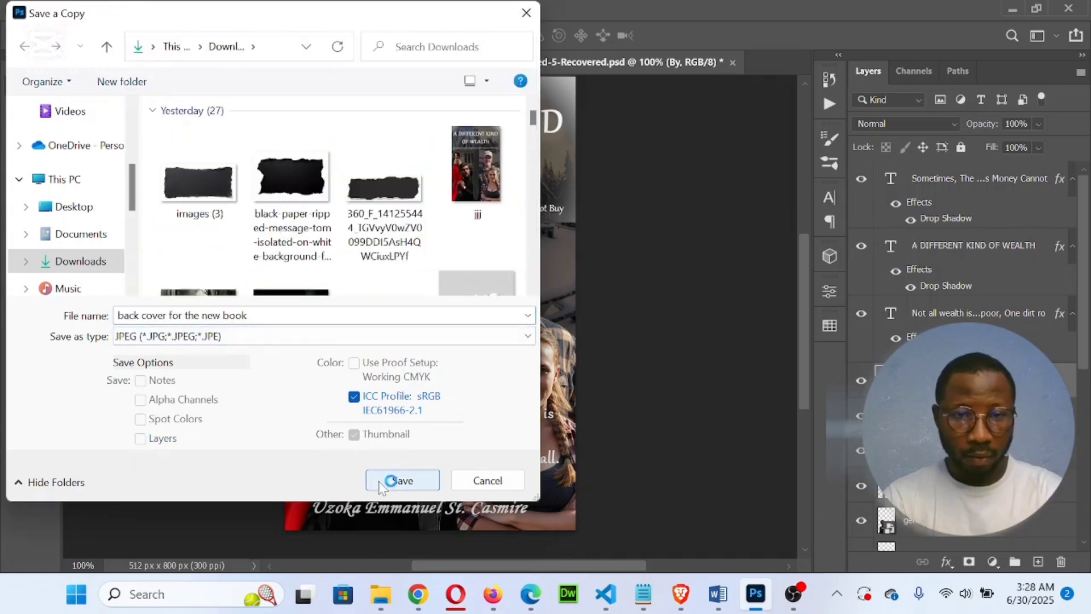
pyautogui.click(401, 480)
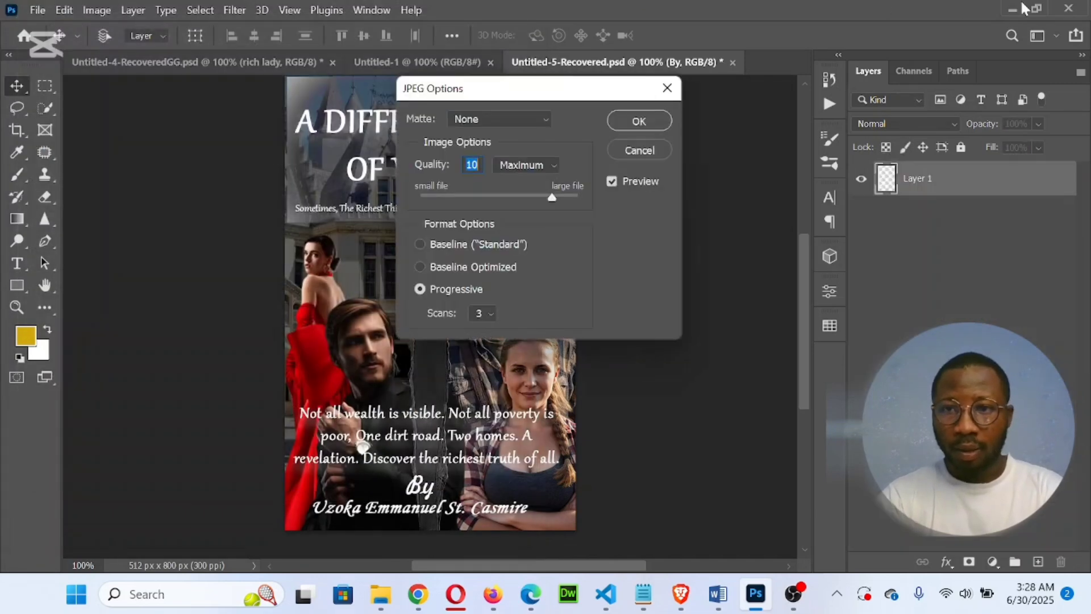
pyautogui.click(631, 120)
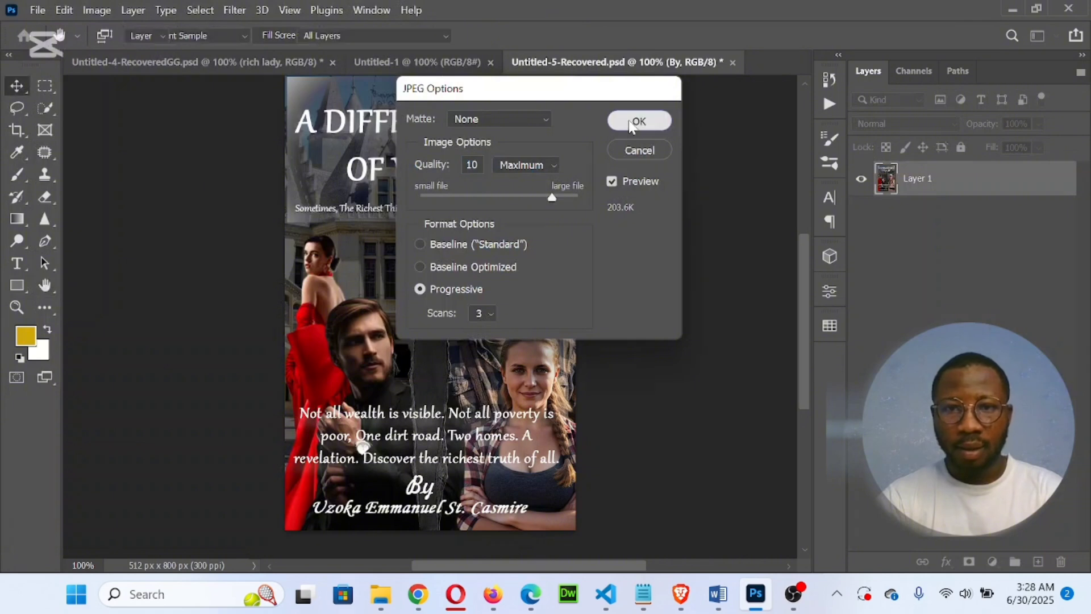
pyautogui.click(1011, 8)
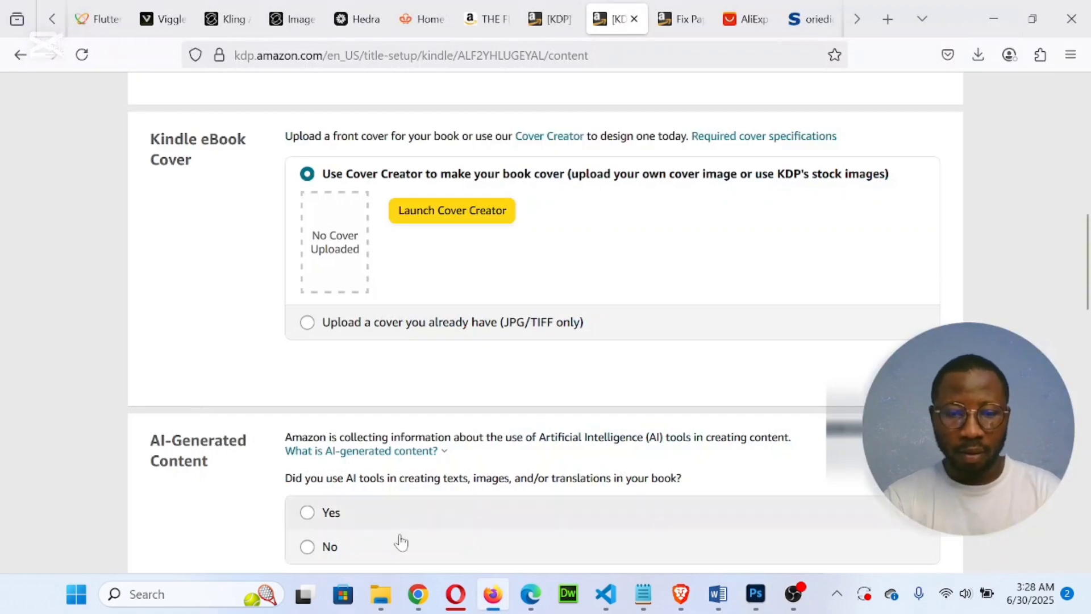
# Open the cover image "back cover for new.png" from the Downloads folder and view it in a maximized window
pyautogui.moveTo(383, 606)
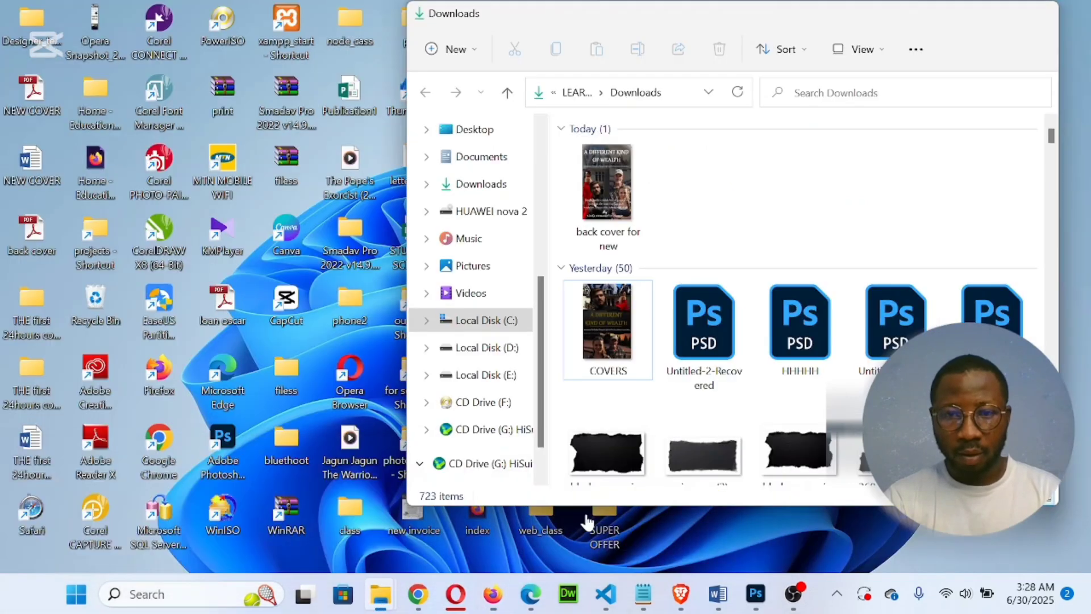
pyautogui.click(584, 517)
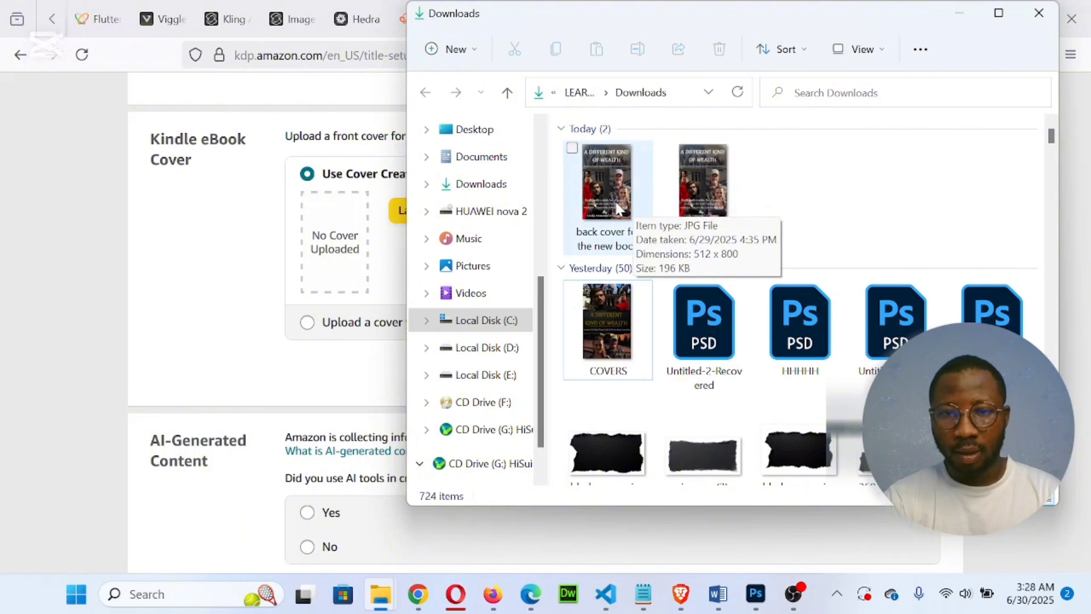
pyautogui.click(701, 211)
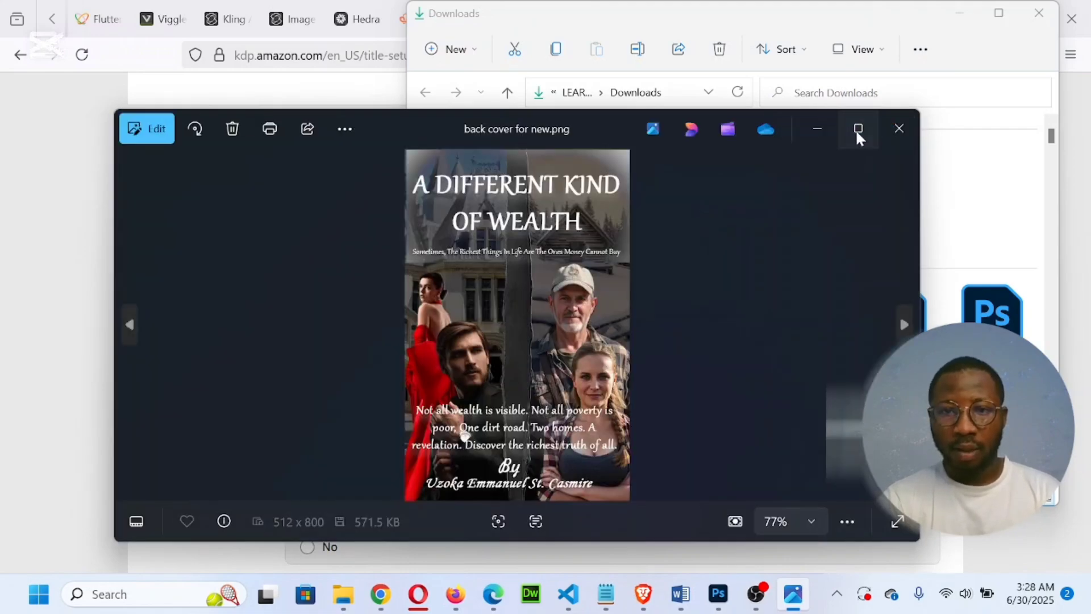
pyautogui.click(858, 130)
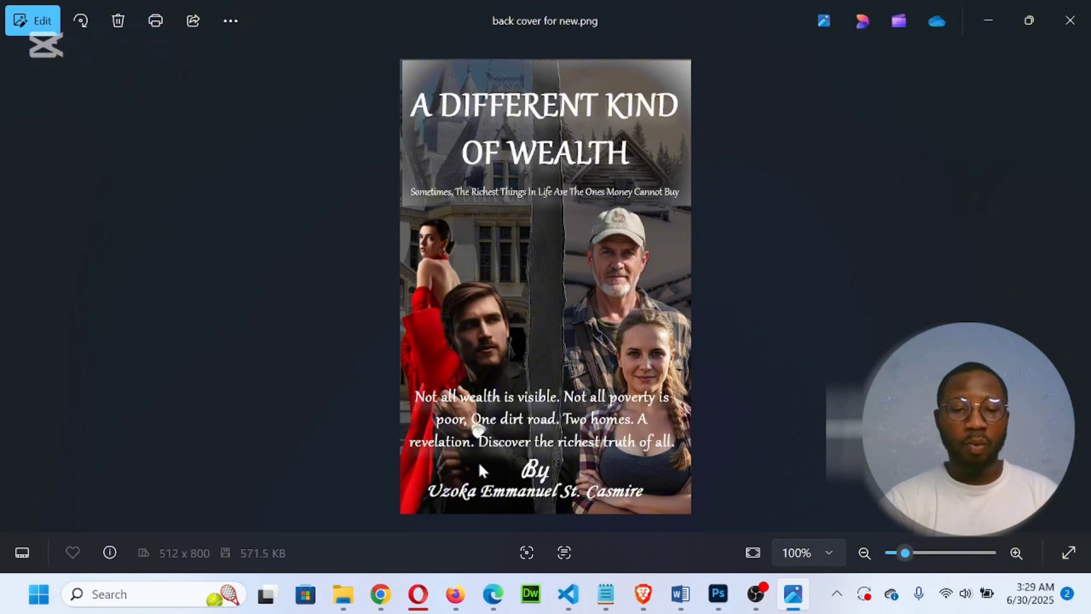
# Find and view the alternative cover "Brown Rusty Mystery Novel Book Cover.png" in Downloads, and go back to the "back cover for new.png" image
pyautogui.moveTo(343, 594)
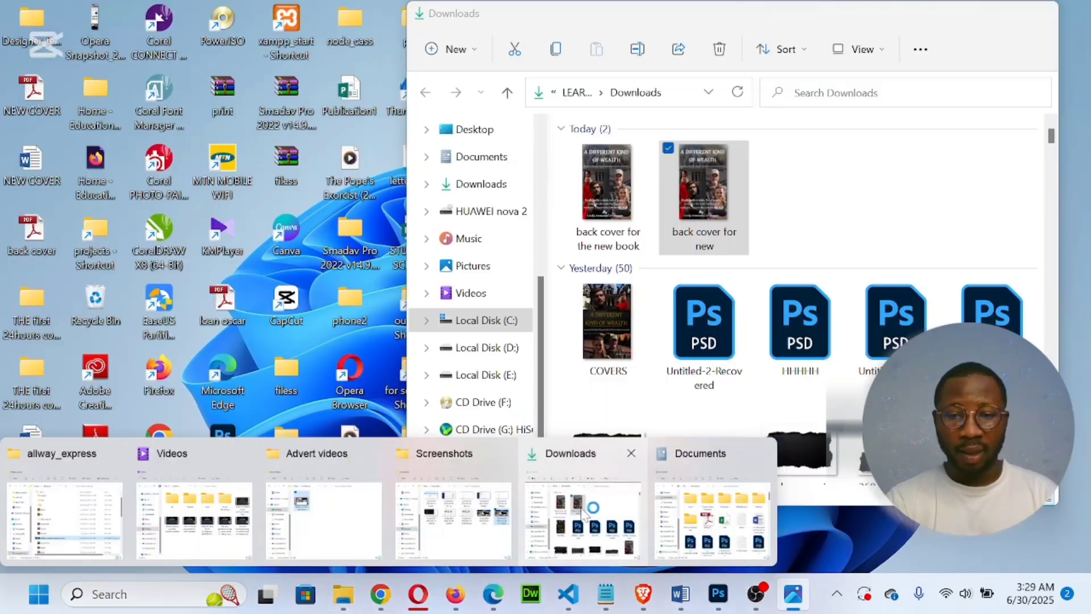
pyautogui.click(582, 514)
pyautogui.scroll(-6, 764, 347)
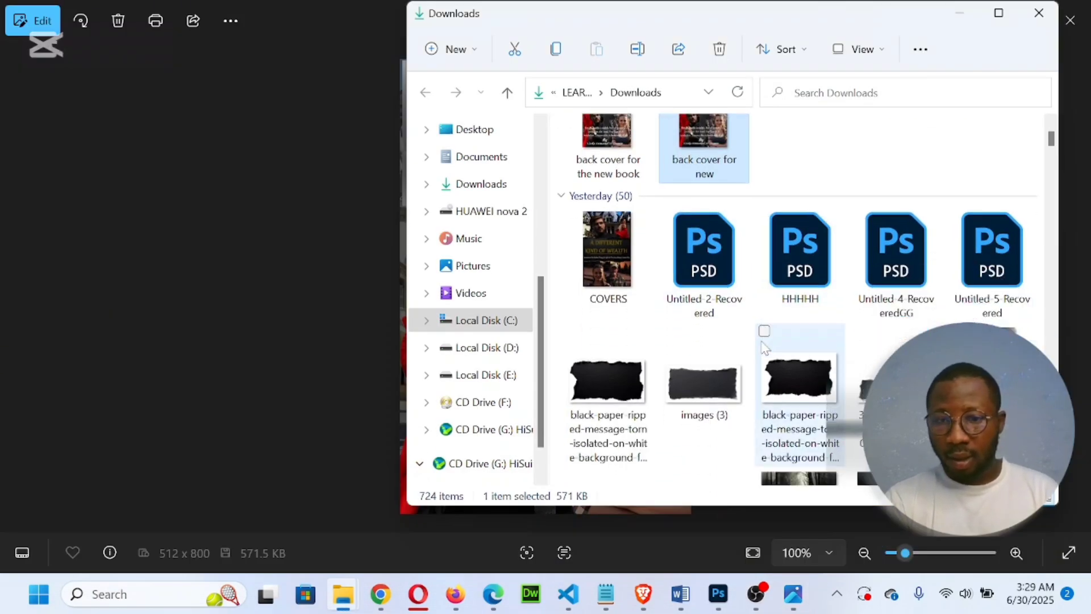
pyautogui.scroll(2, 764, 347)
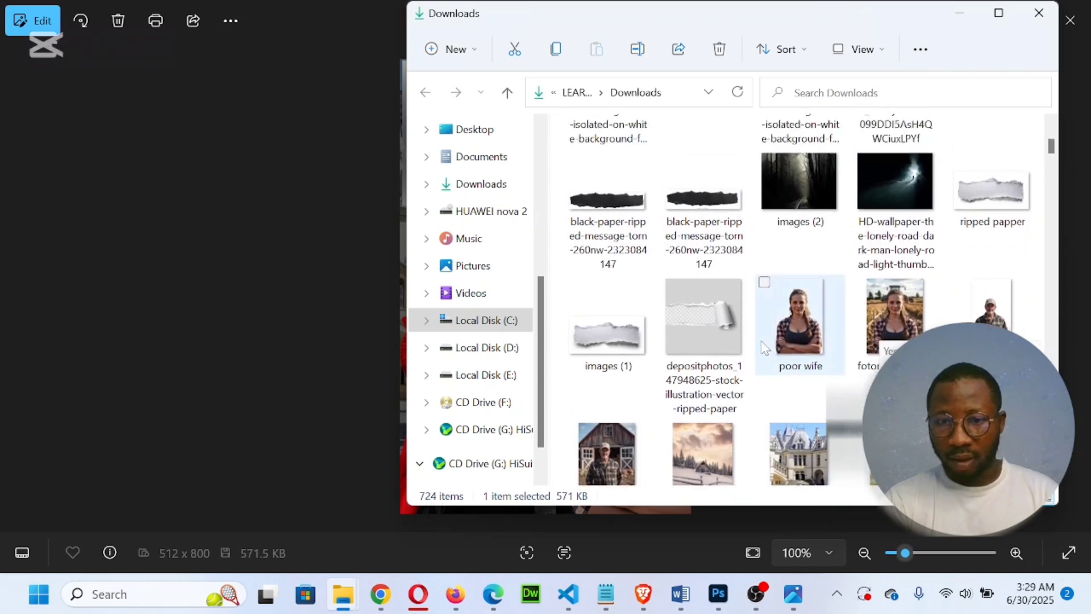
pyautogui.scroll(-3, 764, 347)
pyautogui.scroll(-3, 764, 347)
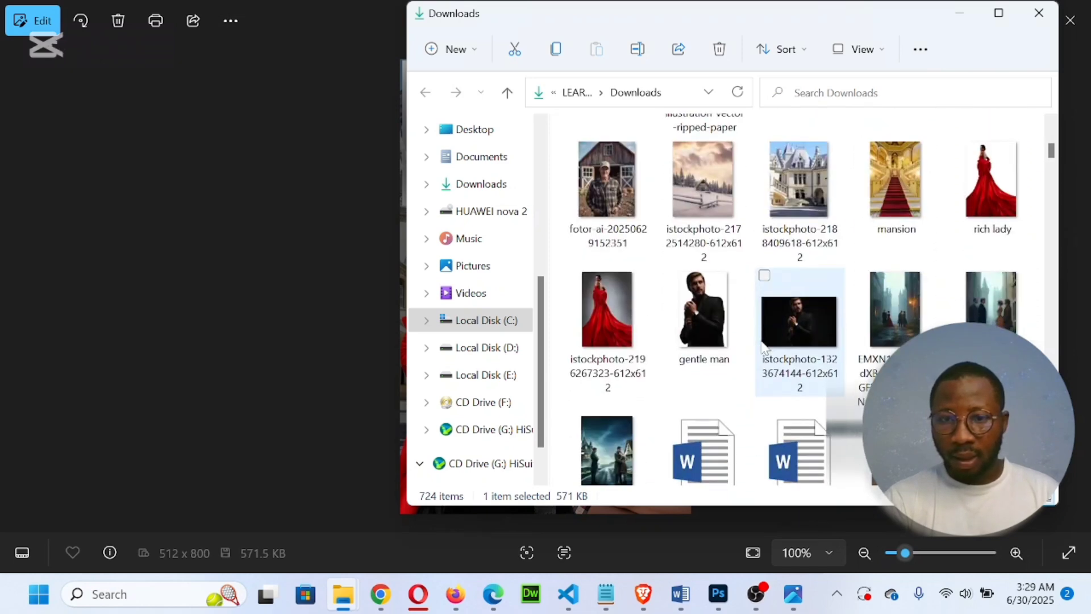
pyautogui.scroll(-2, 765, 347)
pyautogui.click(889, 338)
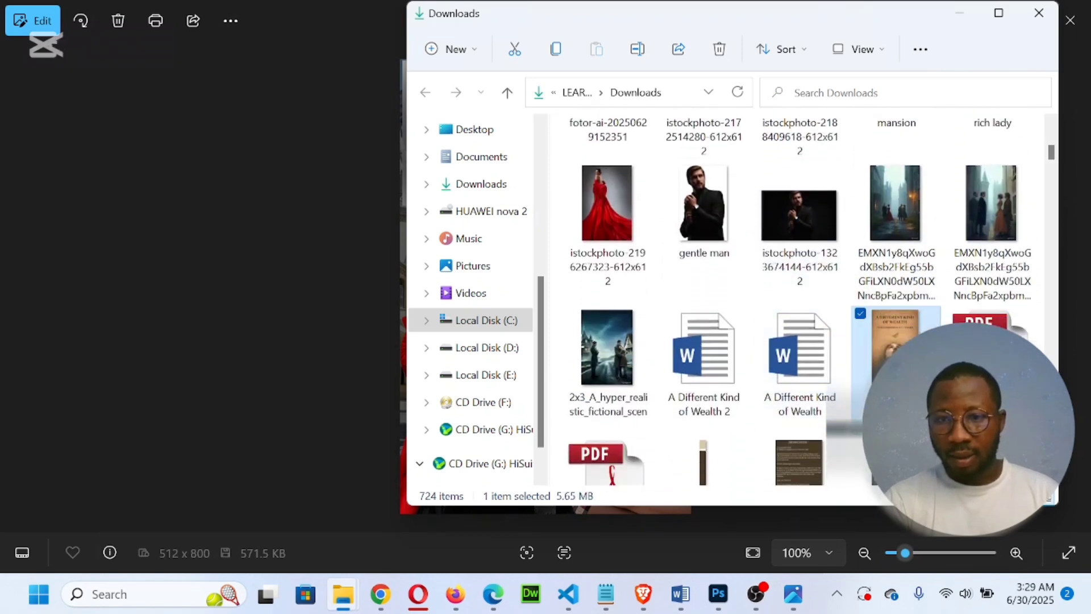
pyautogui.press('Return')
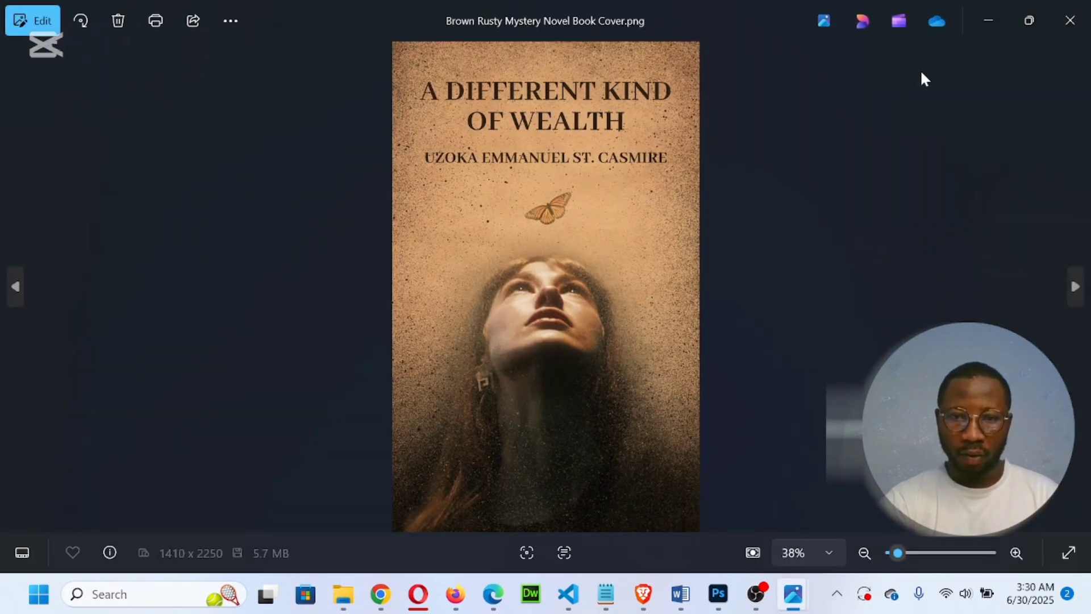
pyautogui.click(1062, 12)
pyautogui.scroll(5, 776, 182)
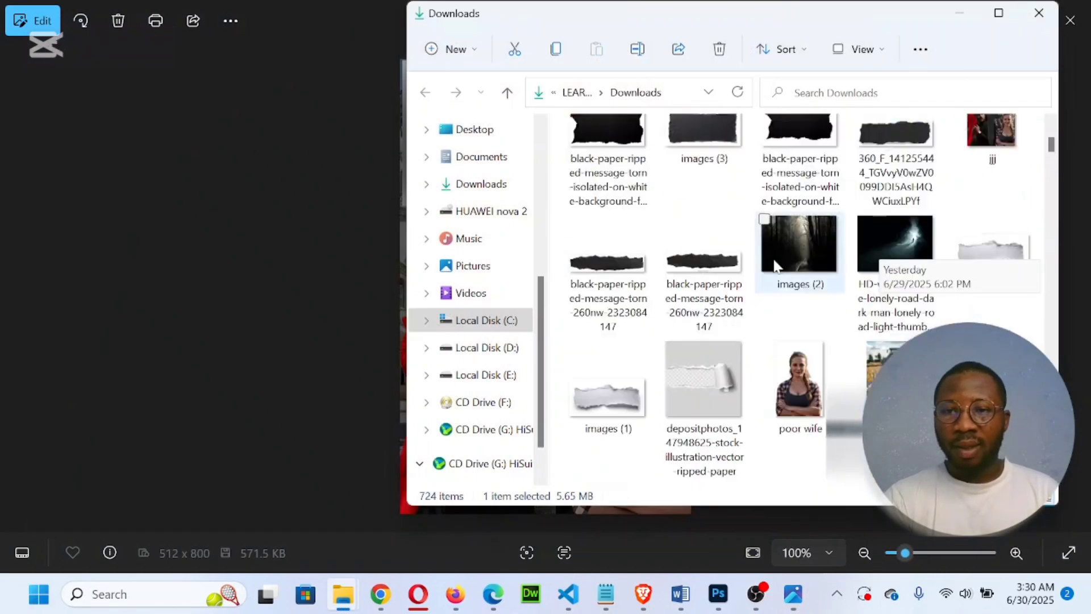
pyautogui.click(959, 13)
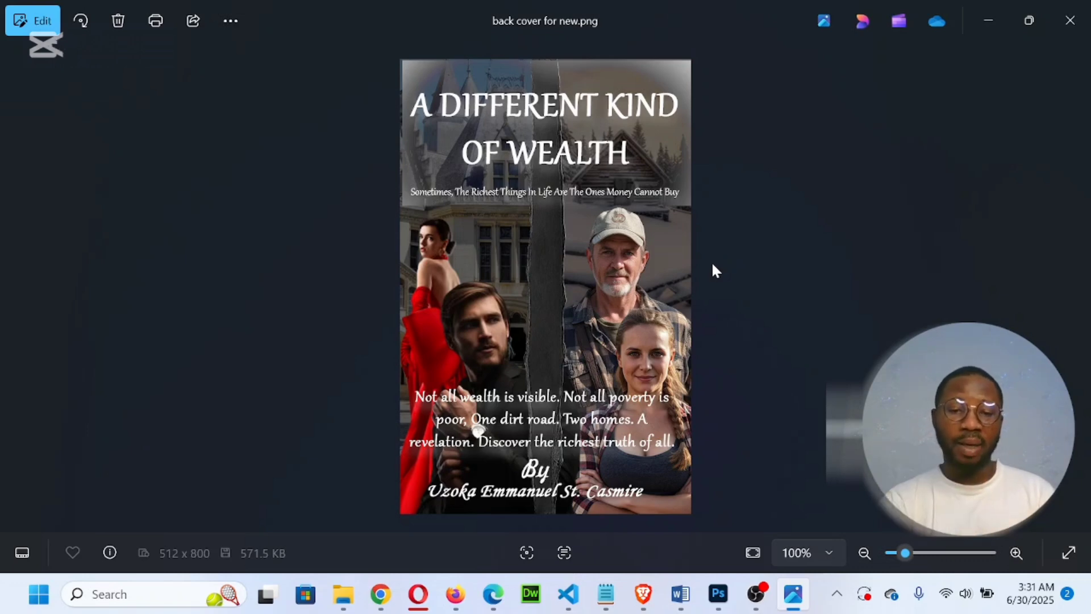
# Switch to the Brave browser, search Google for "fiver" and open the Fiverr website from the general web results
pyautogui.moveTo(458, 607)
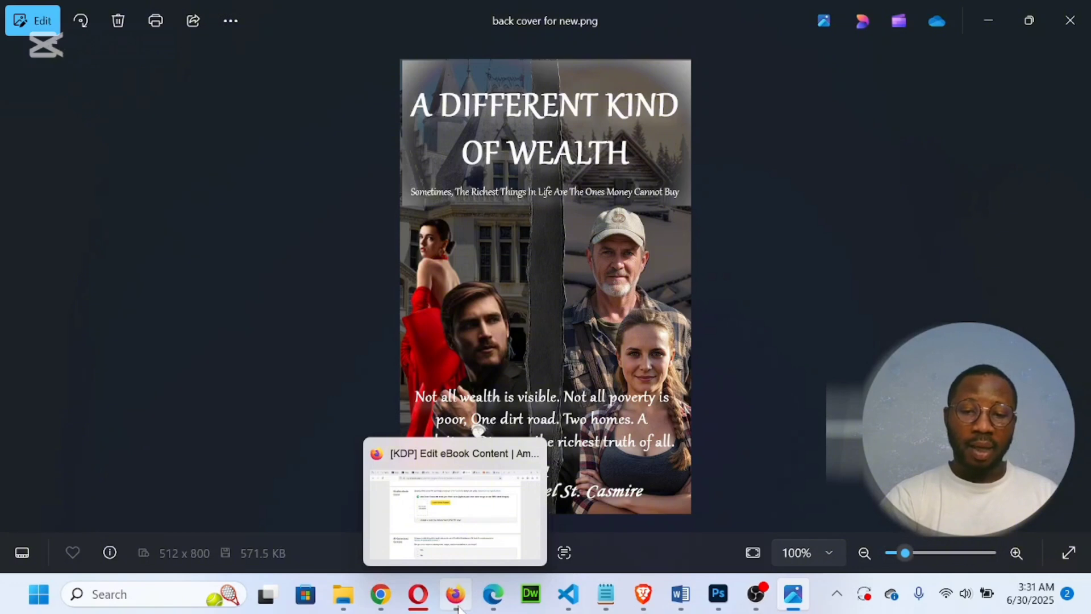
pyautogui.click(648, 603)
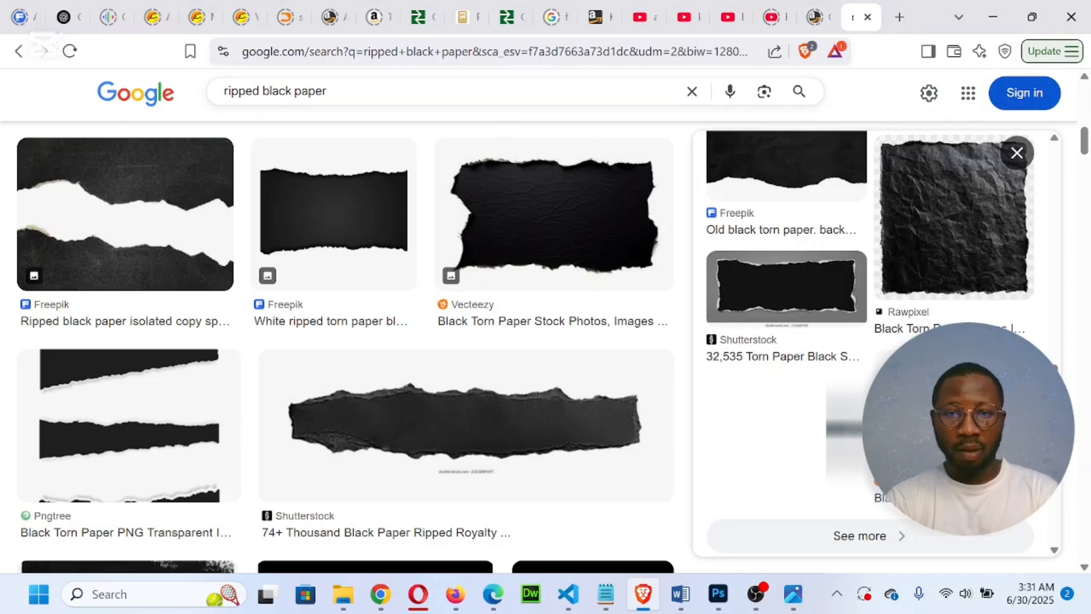
pyautogui.doubleClick(327, 91)
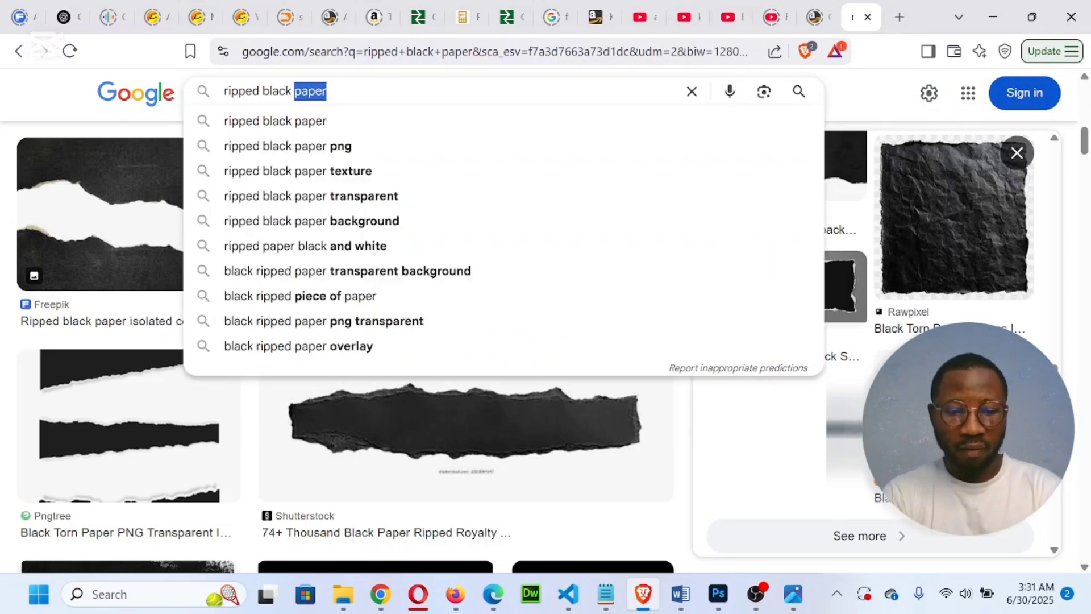
pyautogui.hotkey('ctrl', 'a')
pyautogui.write('fiver')
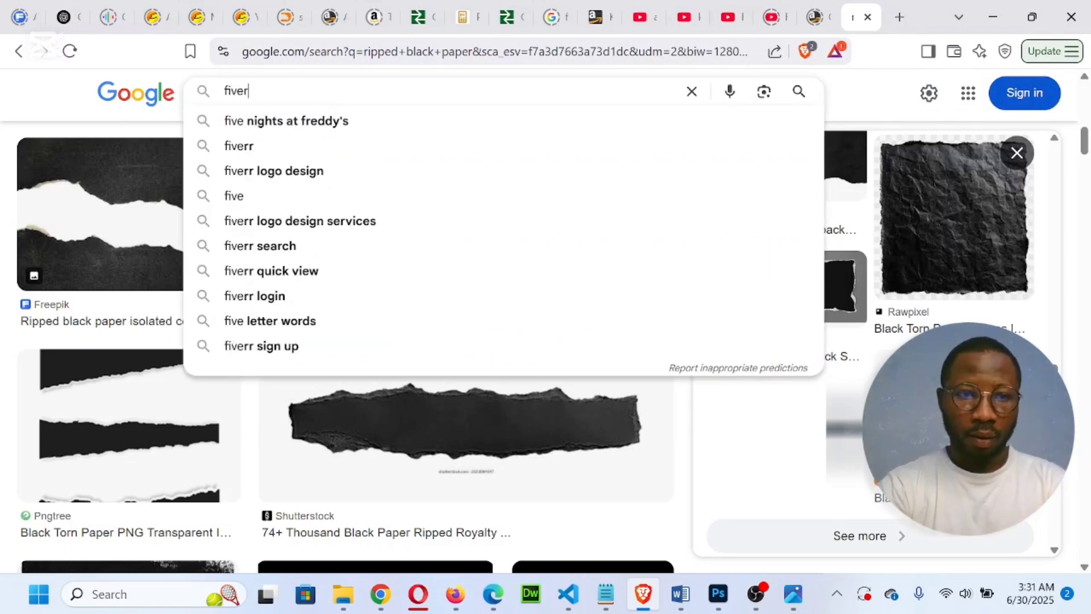
pyautogui.press('Return')
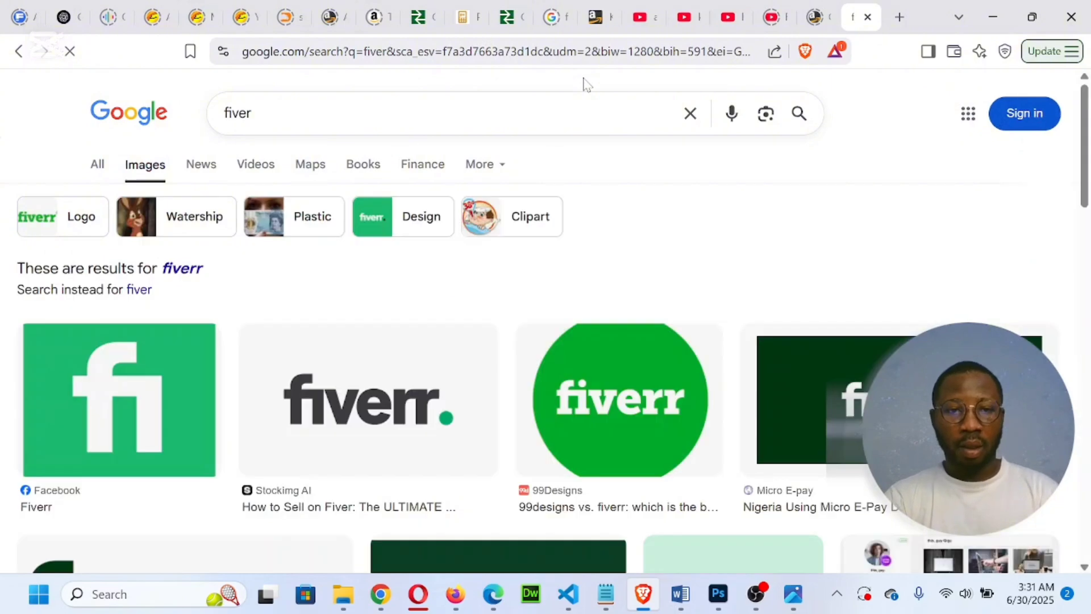
pyautogui.click(97, 166)
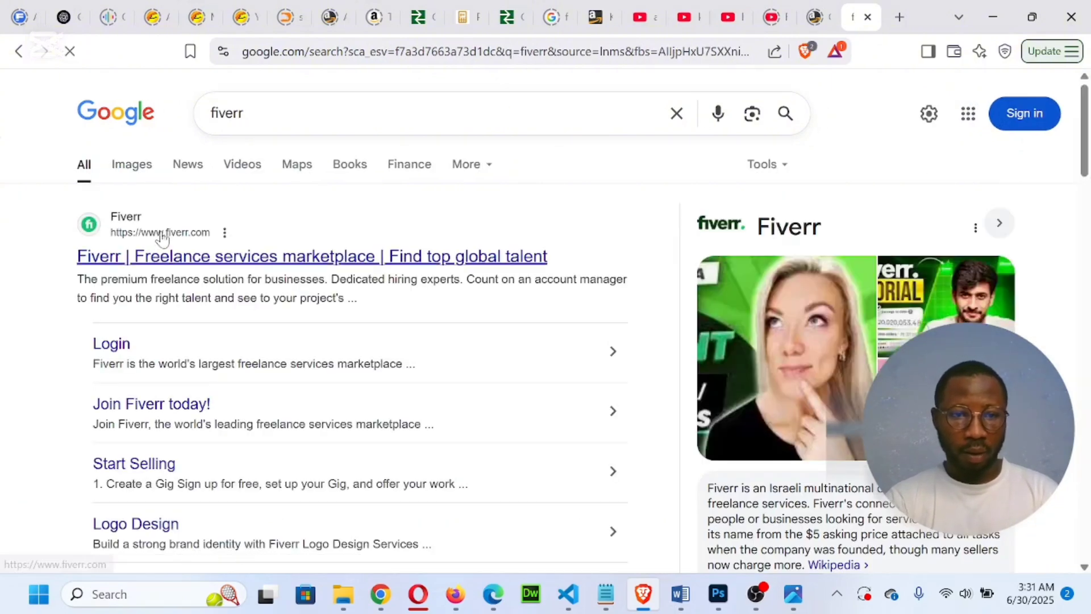
pyautogui.click(162, 240)
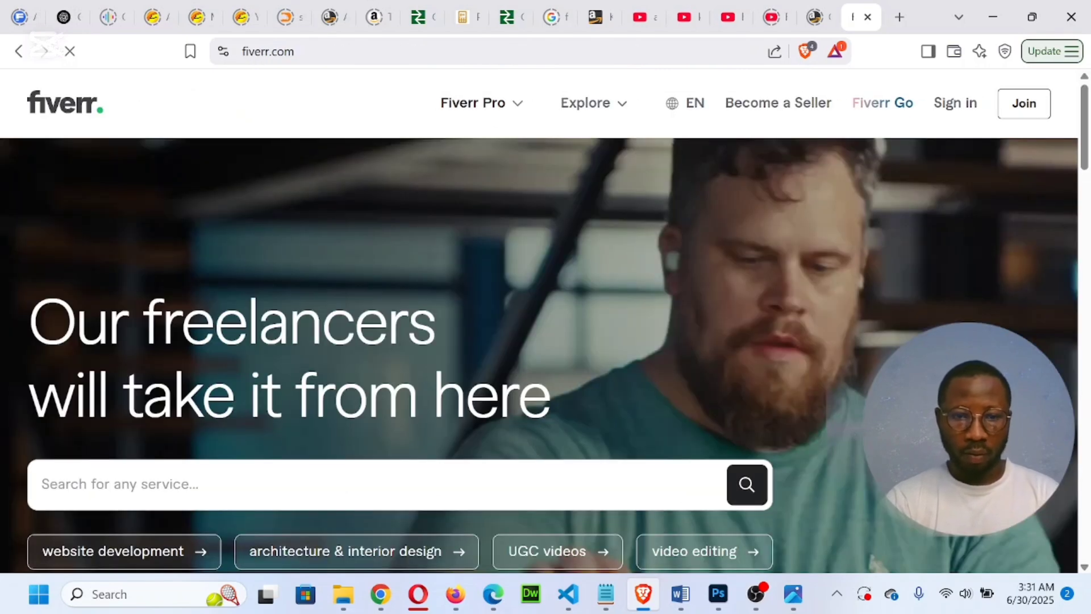
# Search Fiverr for "book cover" services
pyautogui.write('book')
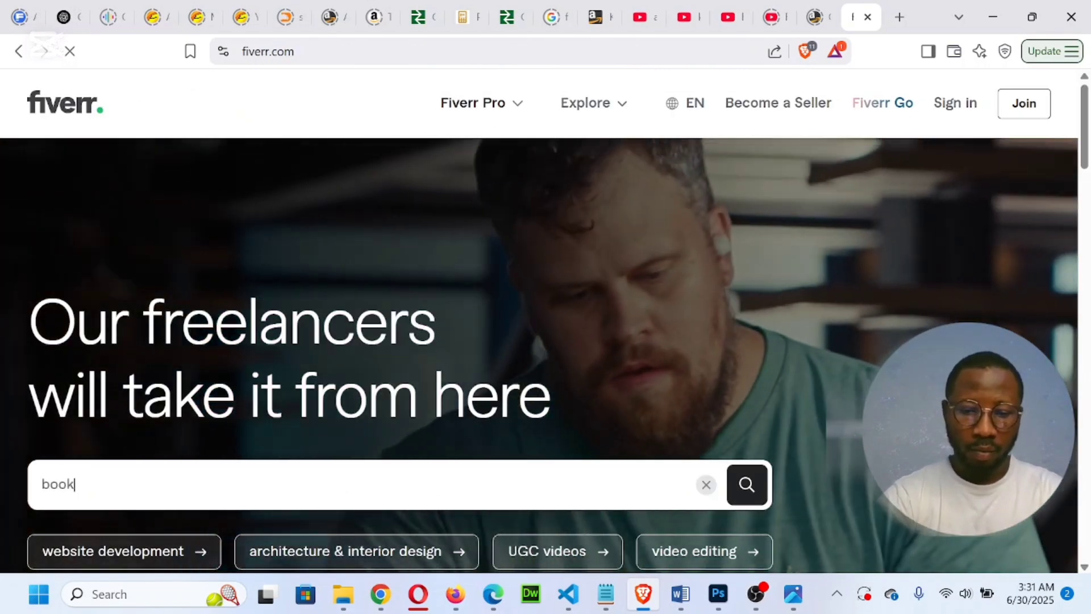
pyautogui.write(' cover')
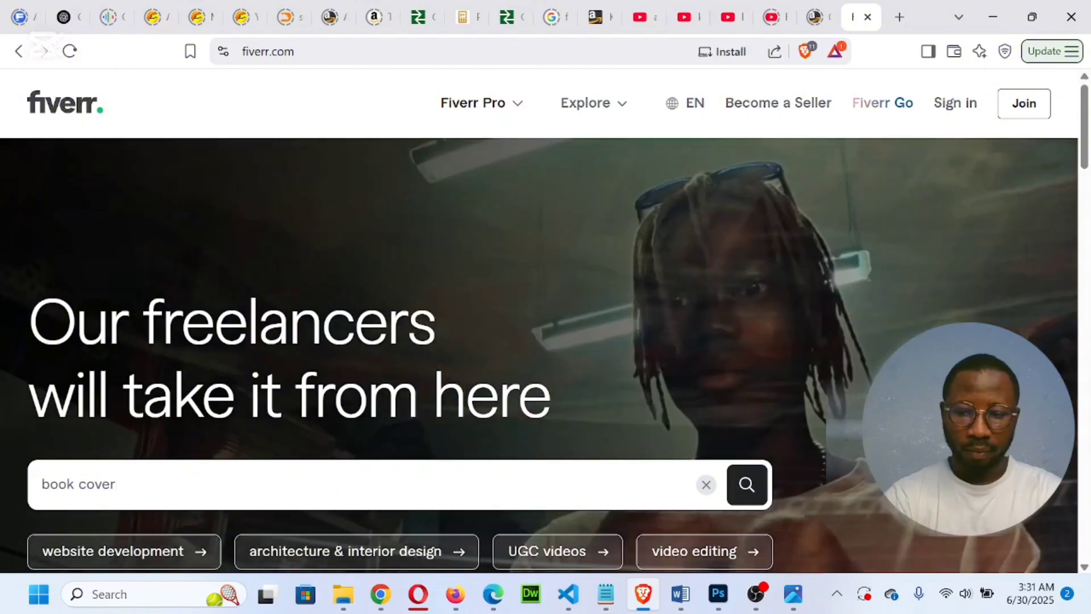
pyautogui.press('Return')
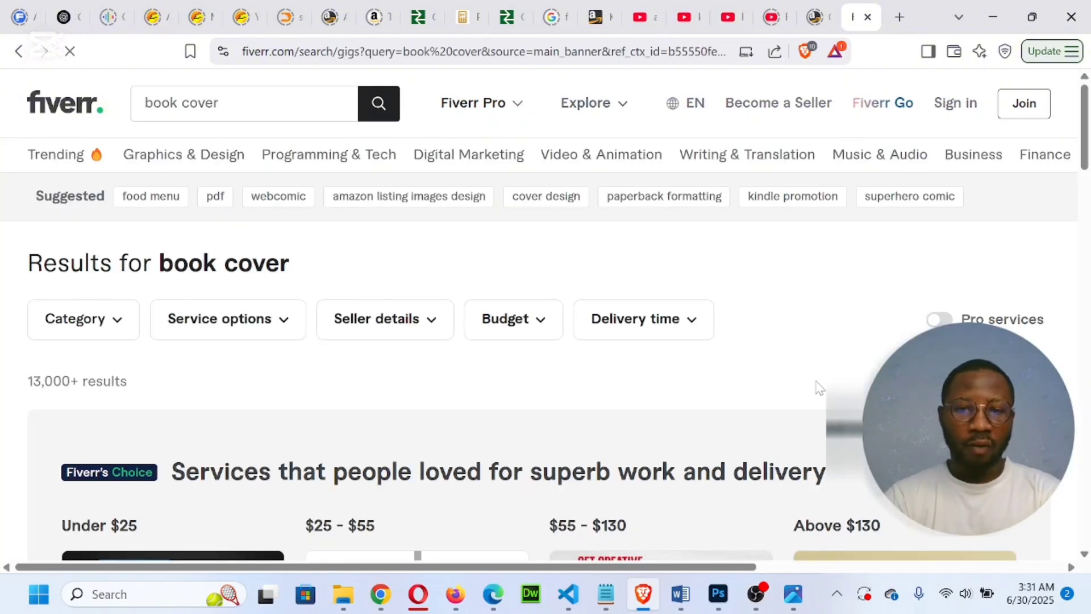
# Browse the book cover services and their prices, dismissing the hourly rates tip, and minimize the browser to return to the cover image
pyautogui.scroll(-4, 861, 365)
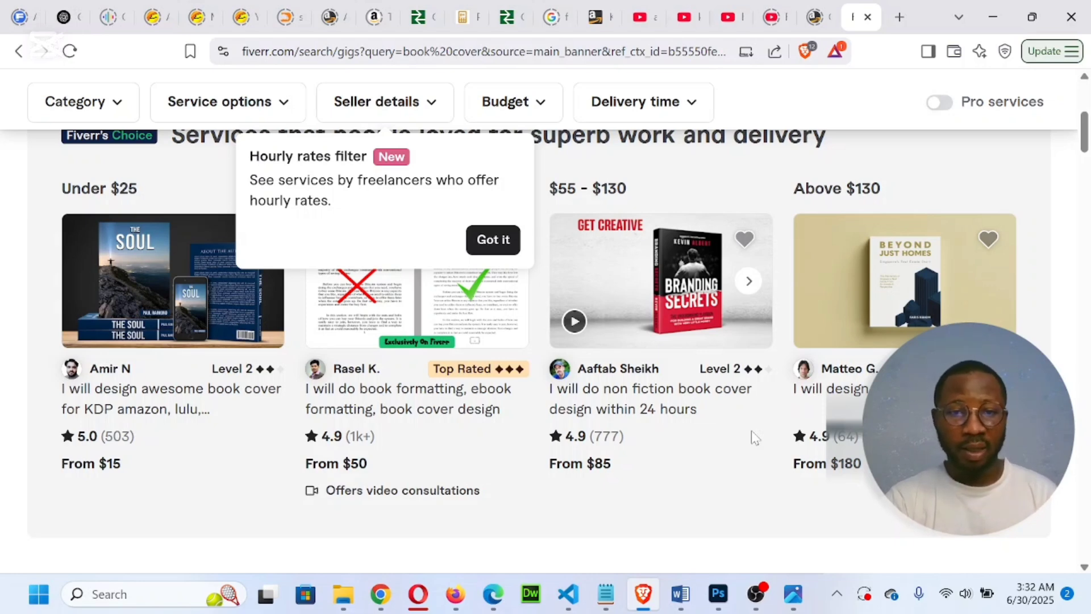
pyautogui.click(486, 249)
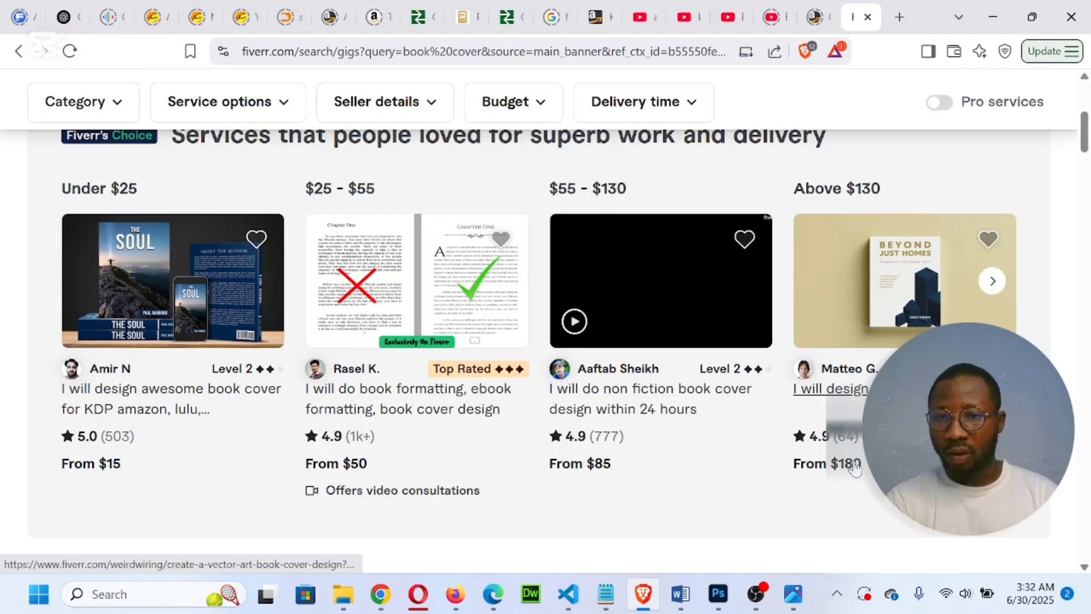
pyautogui.scroll(-4, 856, 469)
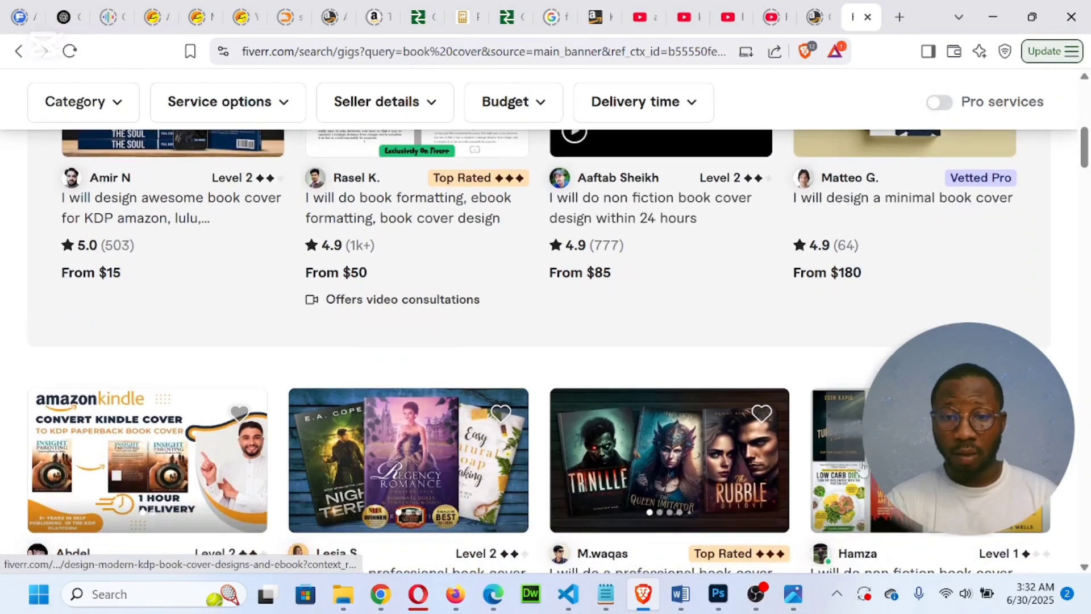
pyautogui.scroll(-5, 861, 466)
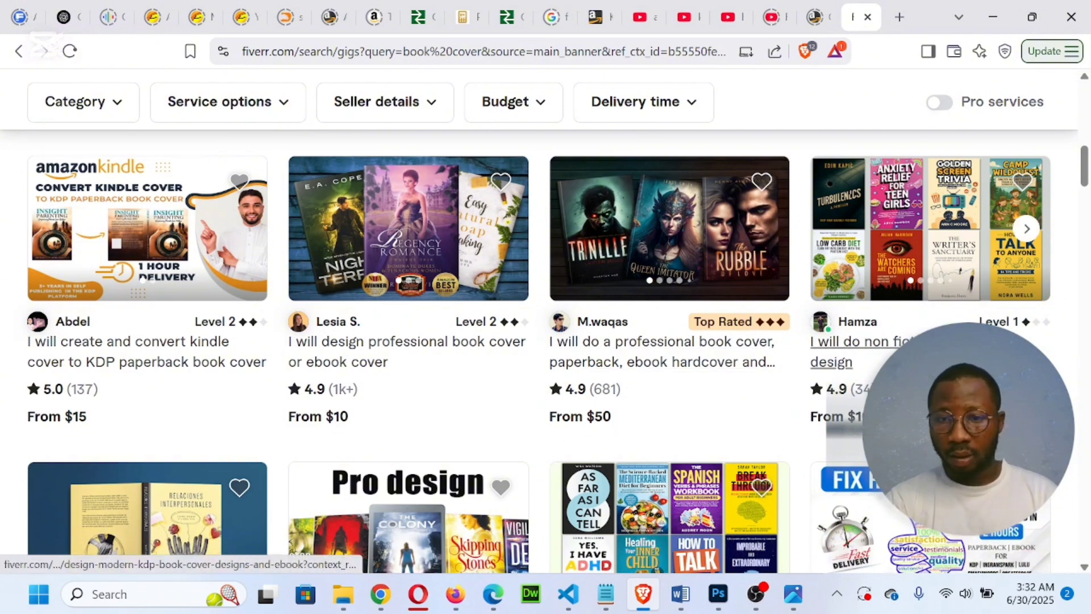
pyautogui.scroll(5, 841, 409)
pyautogui.scroll(6, 841, 410)
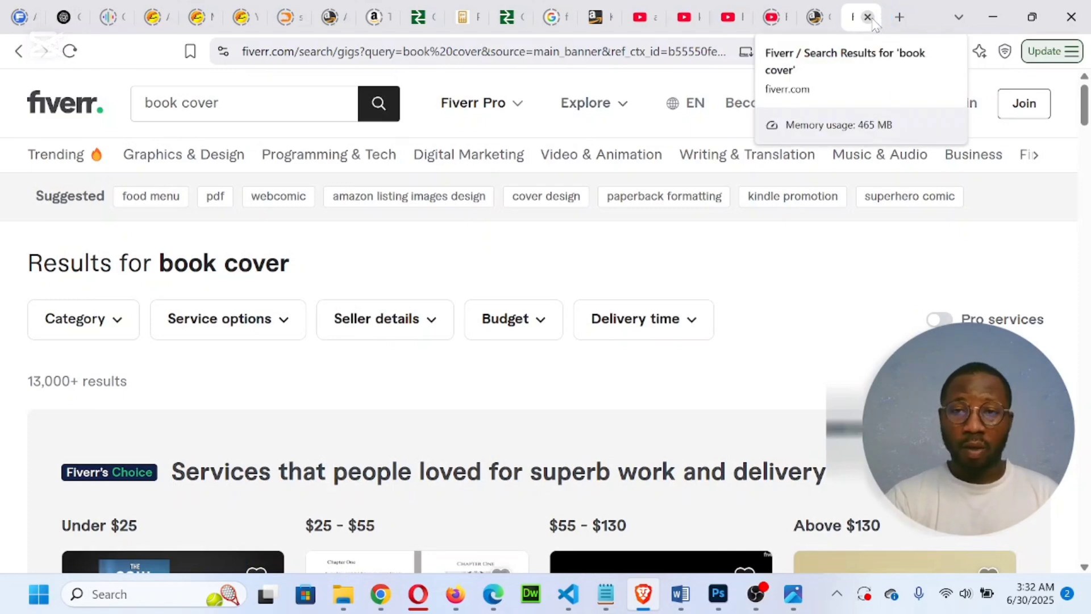
pyautogui.click(994, 16)
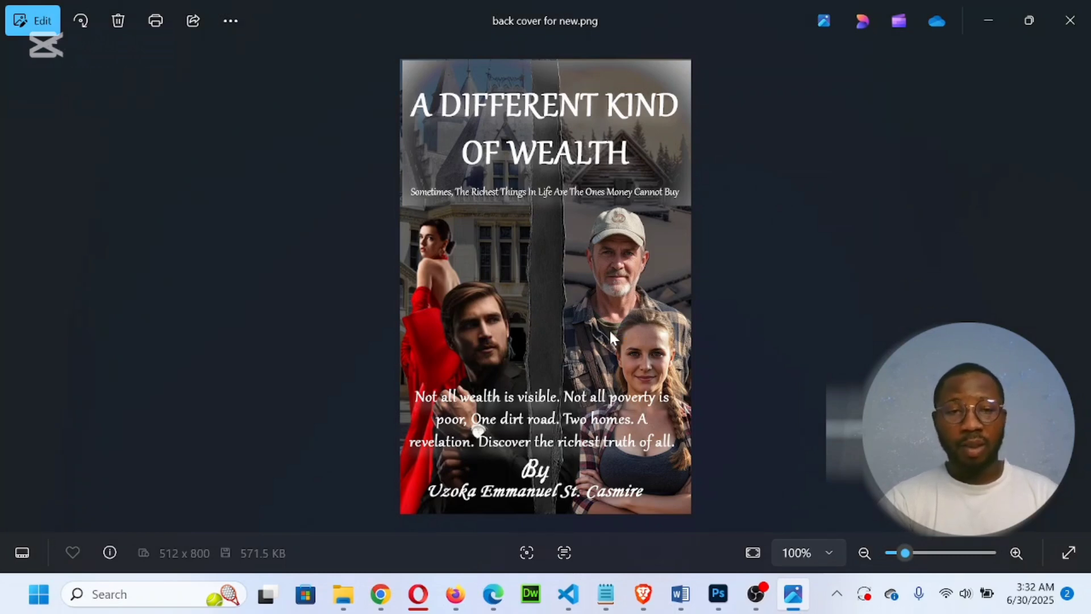
# Examine the "back cover for new.png" image up close and as a whole, and close it to return to the KDP content page
pyautogui.click(1065, 34)
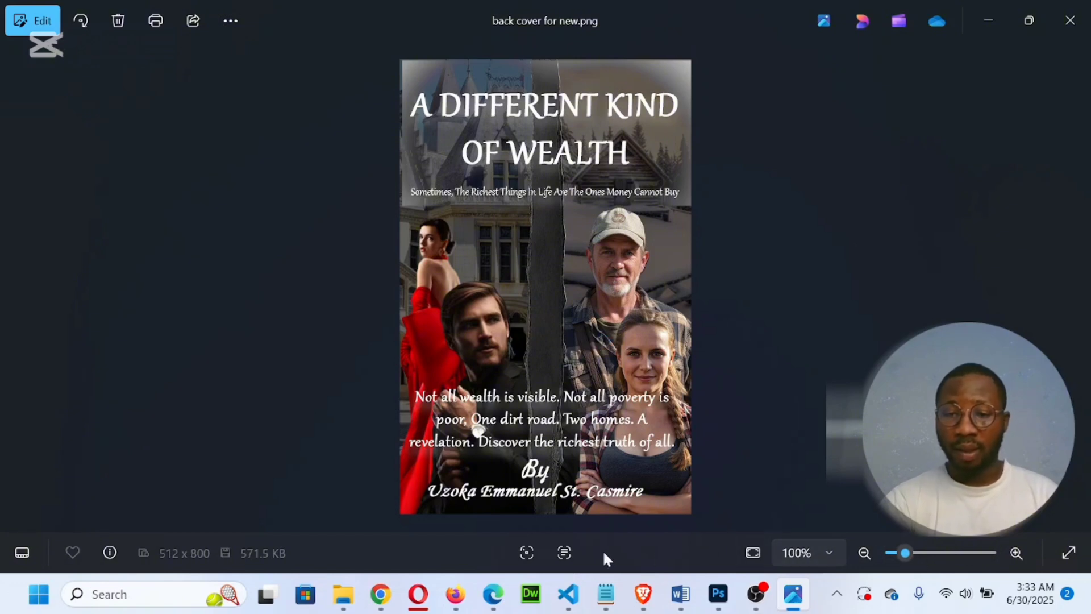
pyautogui.click(925, 552)
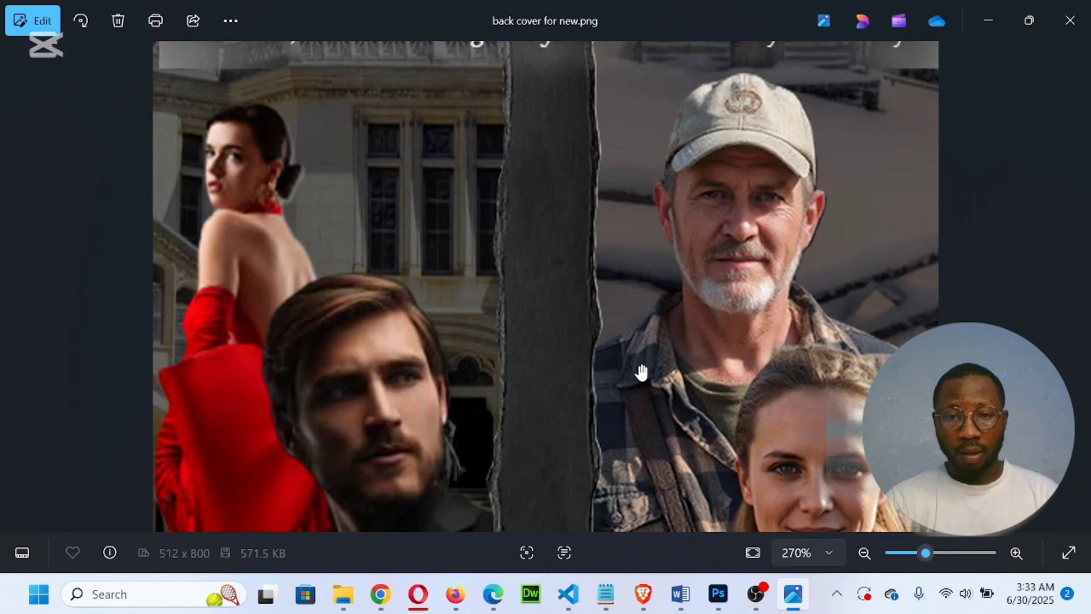
pyautogui.scroll(5, 642, 373)
pyautogui.scroll(-6, 642, 372)
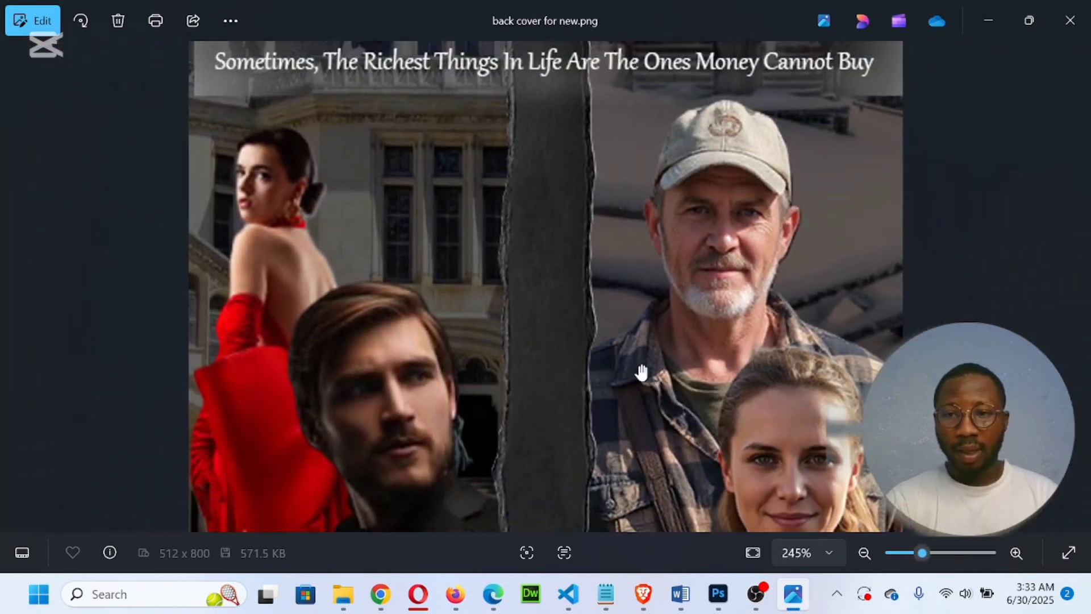
pyautogui.rightClick(641, 372)
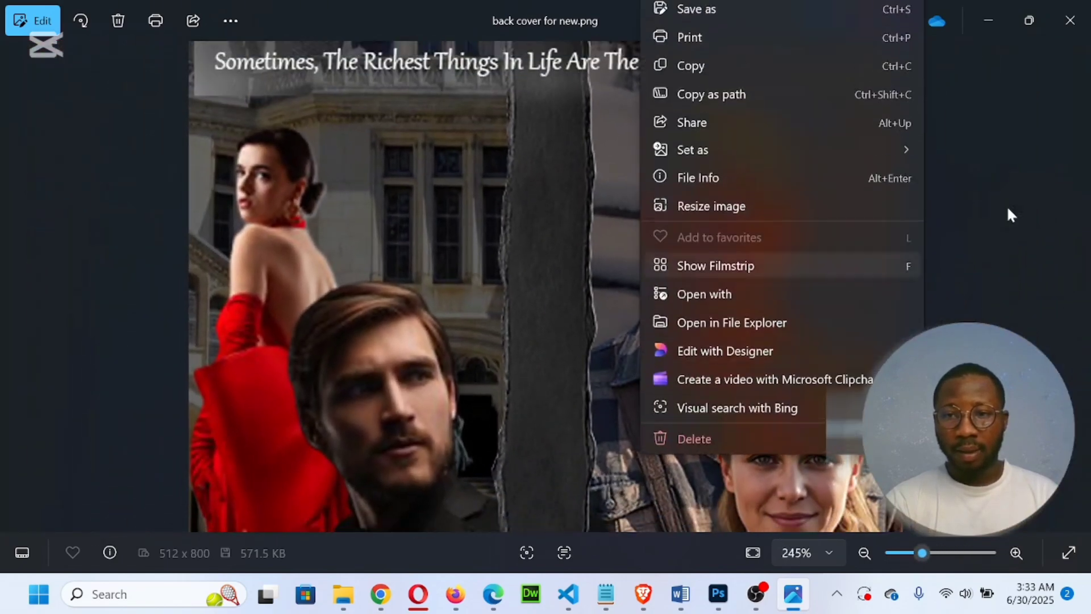
pyautogui.click(1044, 271)
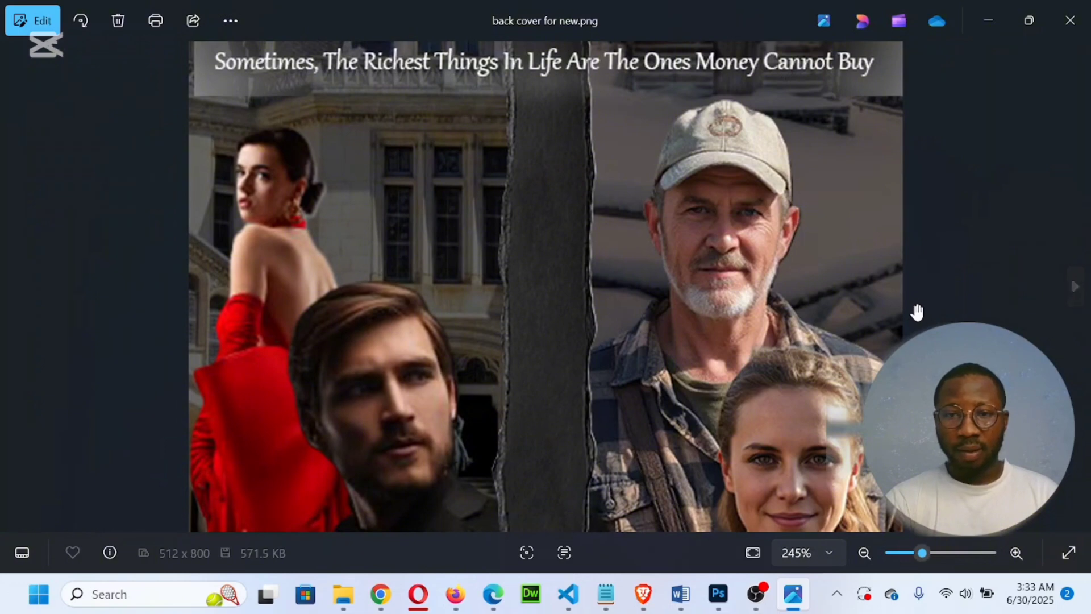
pyautogui.scroll(-3, 857, 399)
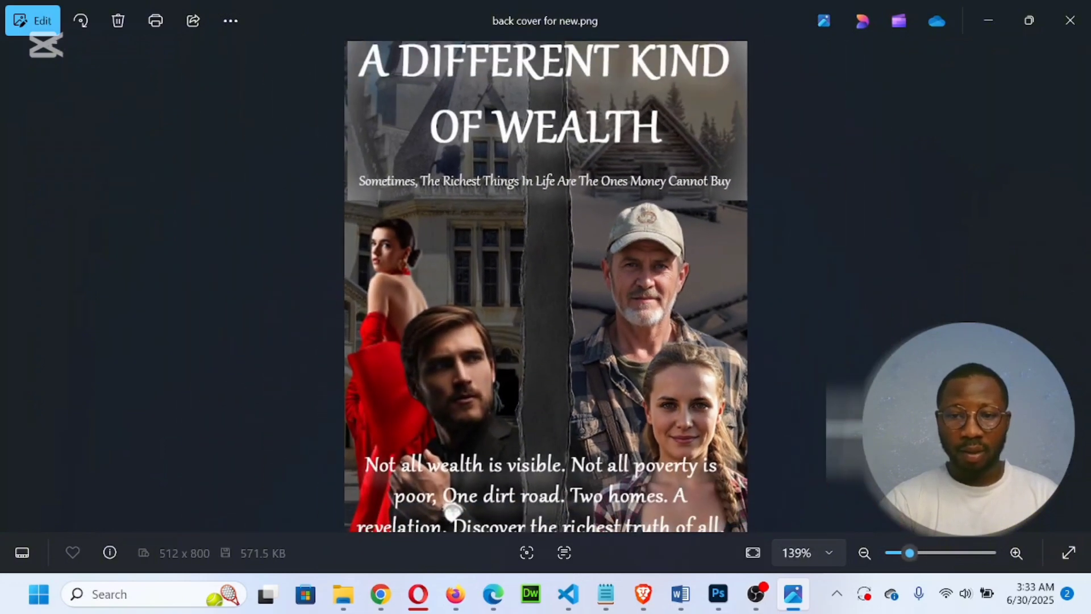
pyautogui.scroll(-1, 858, 400)
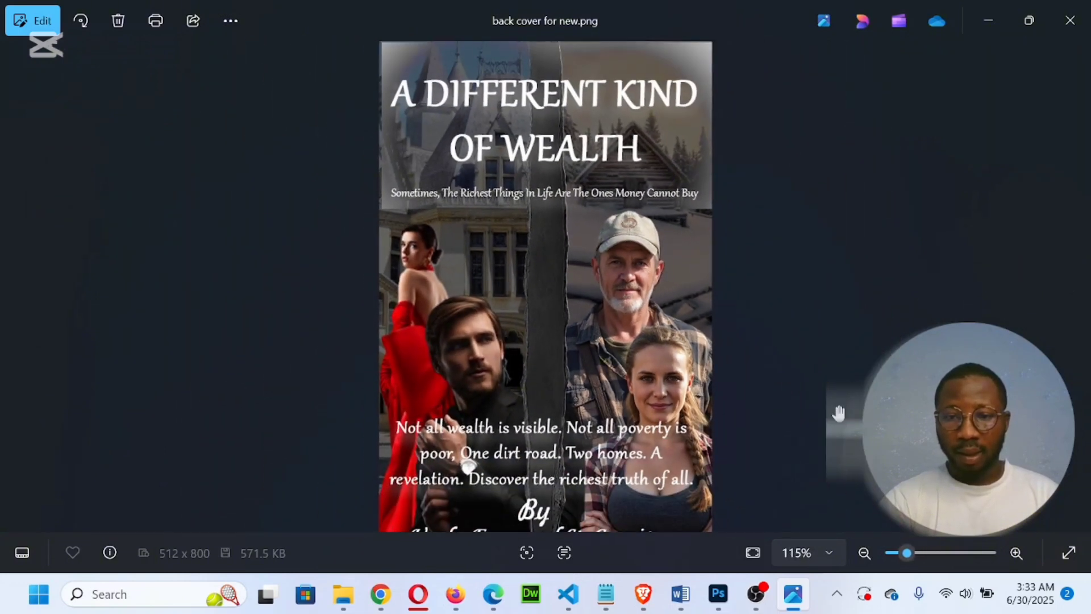
pyautogui.scroll(-1, 839, 359)
pyautogui.scroll(1, 839, 355)
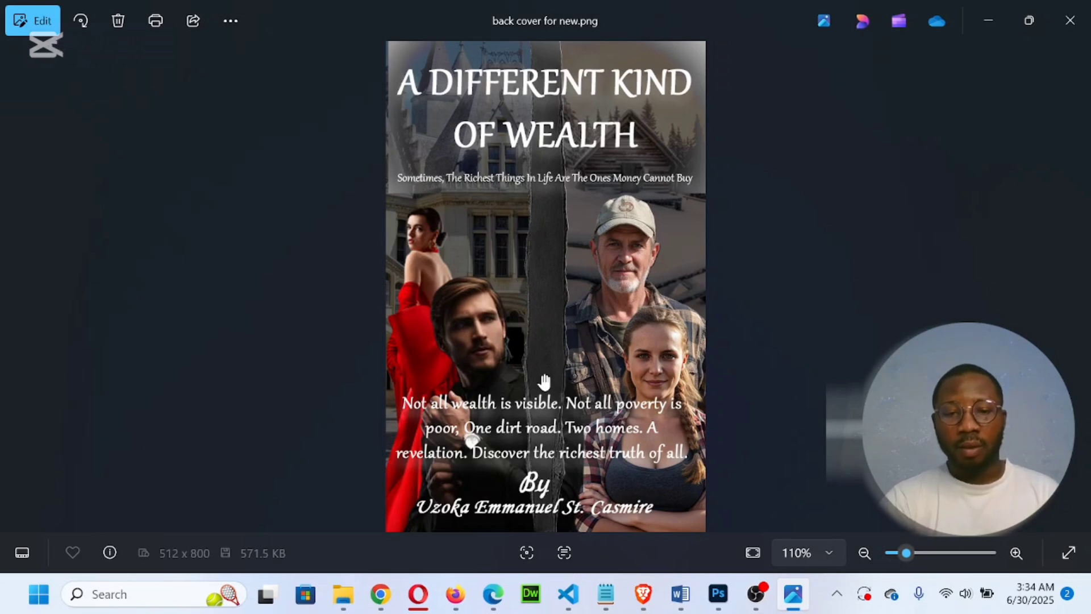
pyautogui.click(1071, 20)
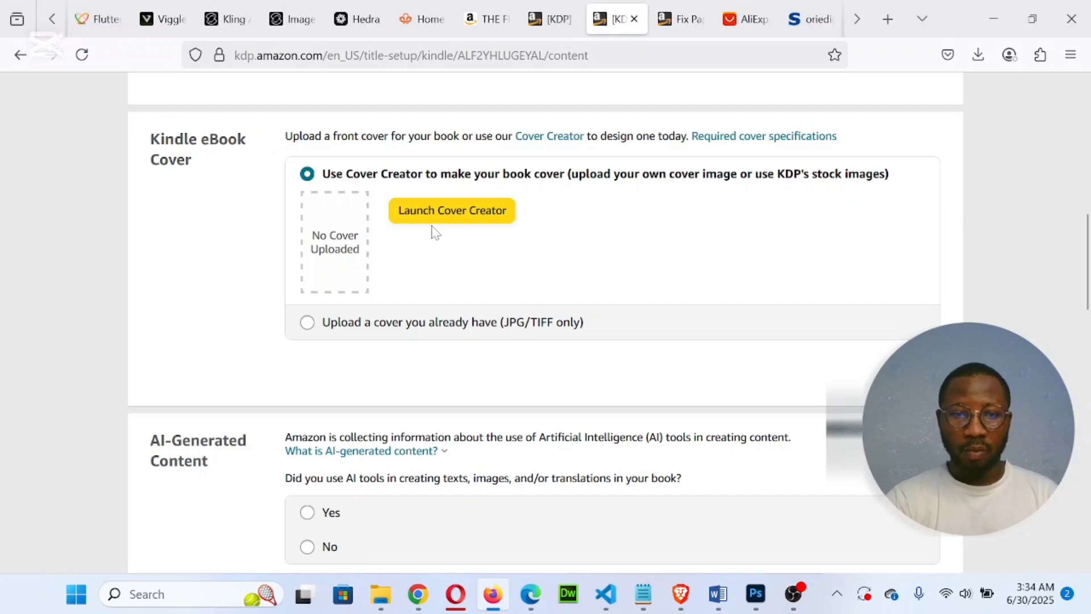
# Choose to upload an existing eBook cover and upload the "cover nn" file from Downloads
pyautogui.click(308, 323)
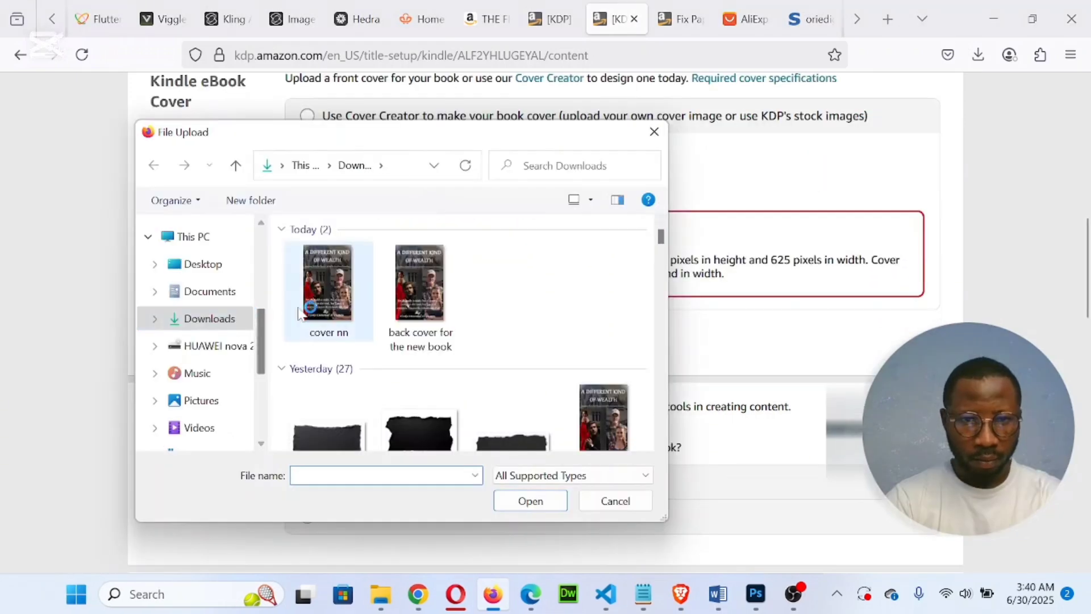
pyautogui.click(309, 313)
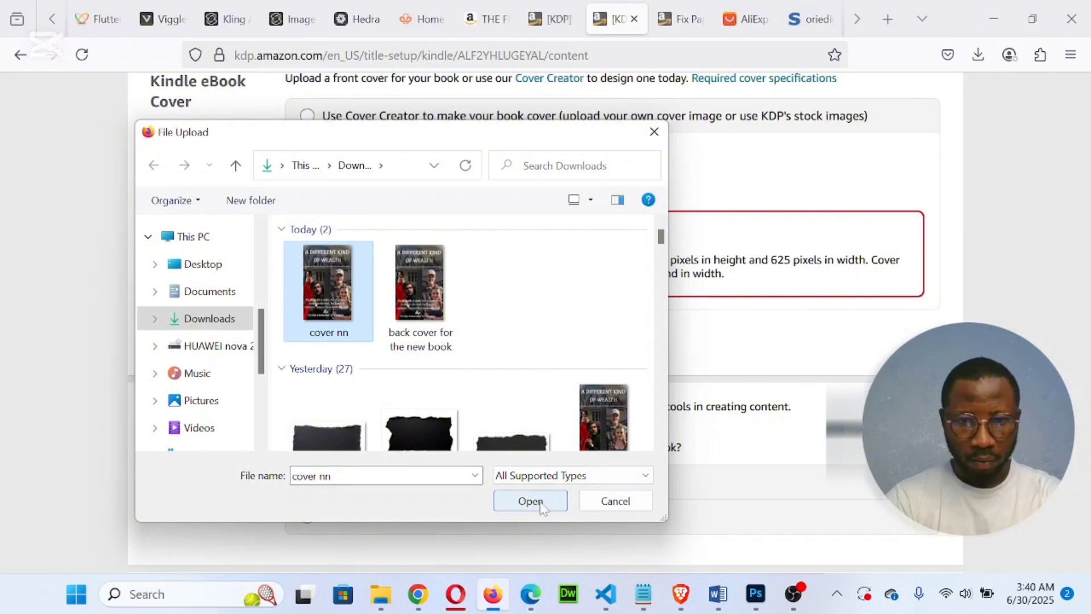
pyautogui.click(541, 501)
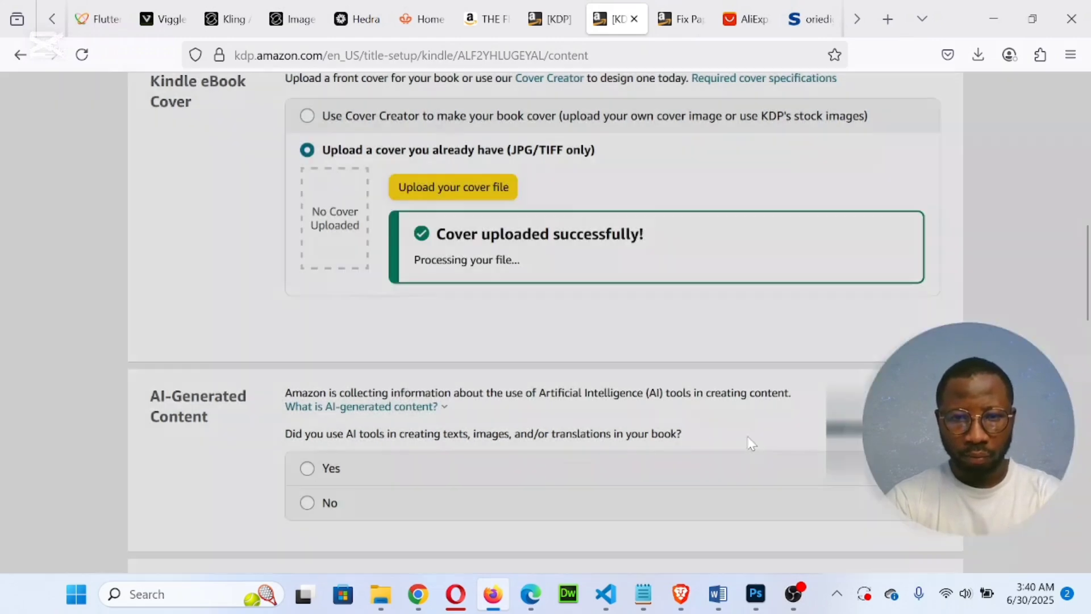
pyautogui.scroll(1, 746, 434)
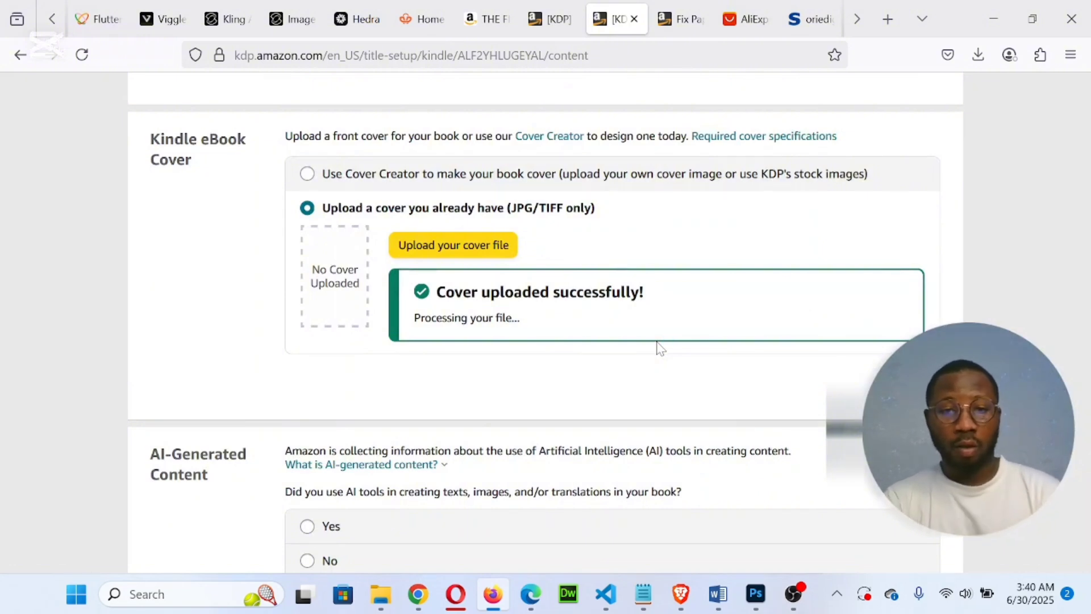
# Display the explanation of what counts as AI-generated content
pyautogui.scroll(-3, 661, 348)
pyautogui.scroll(-1, 661, 348)
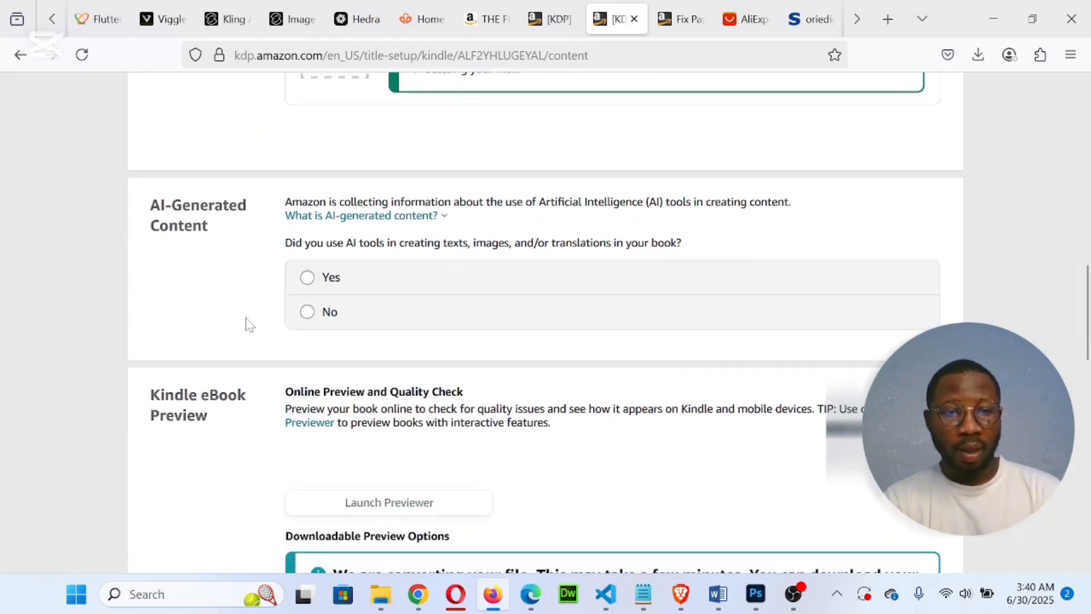
pyautogui.click(308, 311)
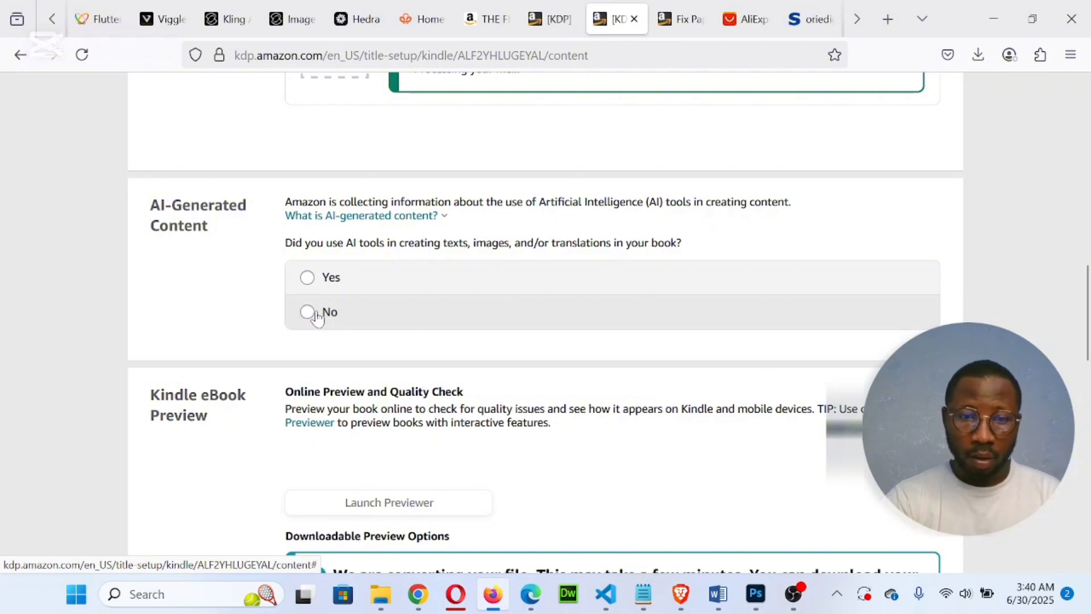
pyautogui.click(372, 216)
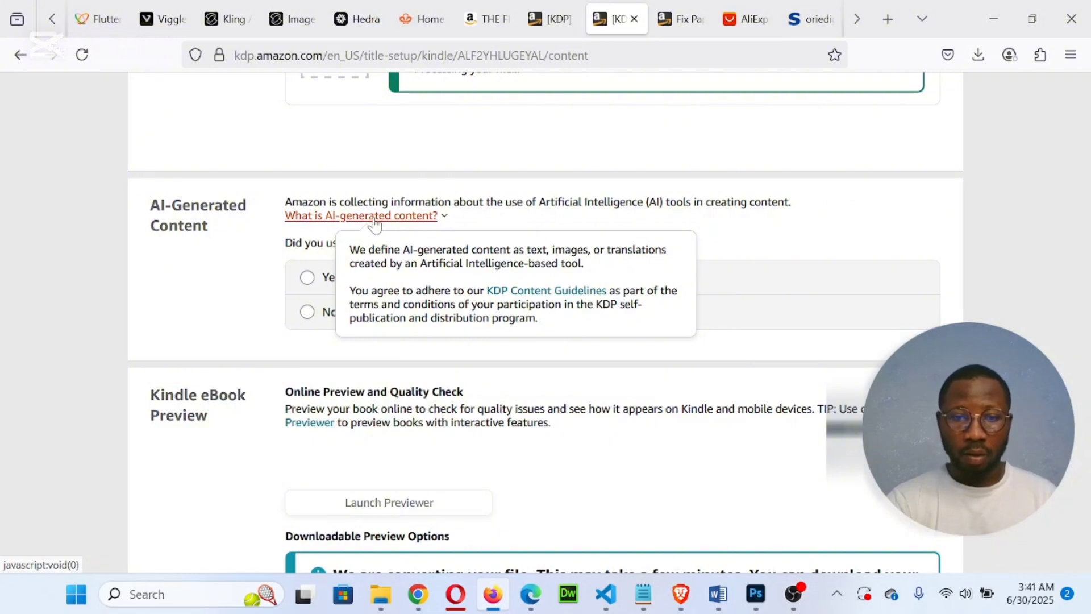
# Check the manuscript and cover upload status, and answer No to the question about using AI tools in the book
pyautogui.scroll(3, 460, 279)
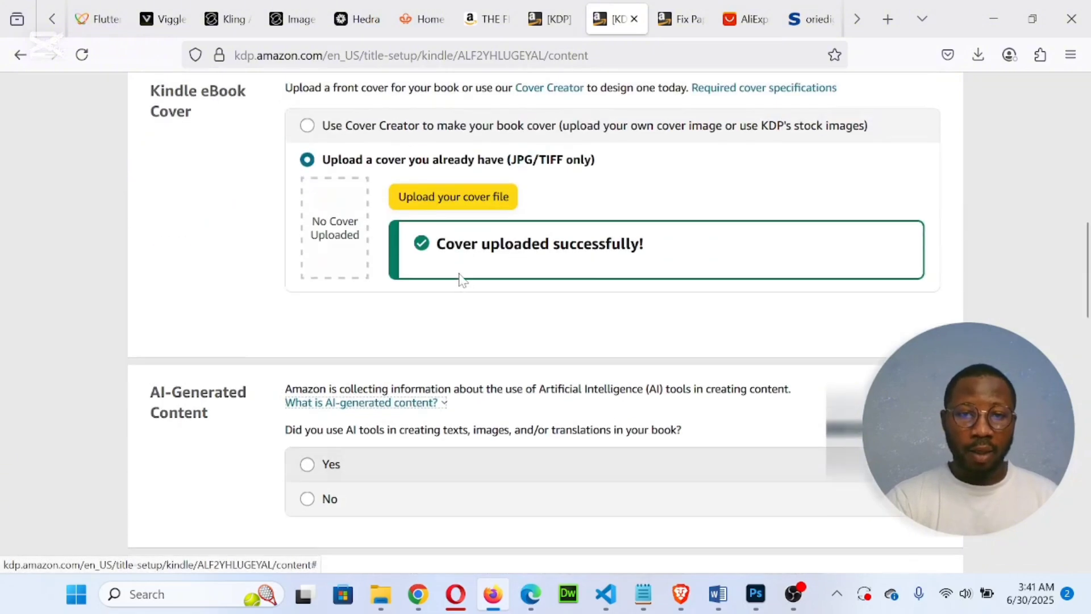
pyautogui.scroll(-2, 460, 280)
pyautogui.scroll(6, 462, 279)
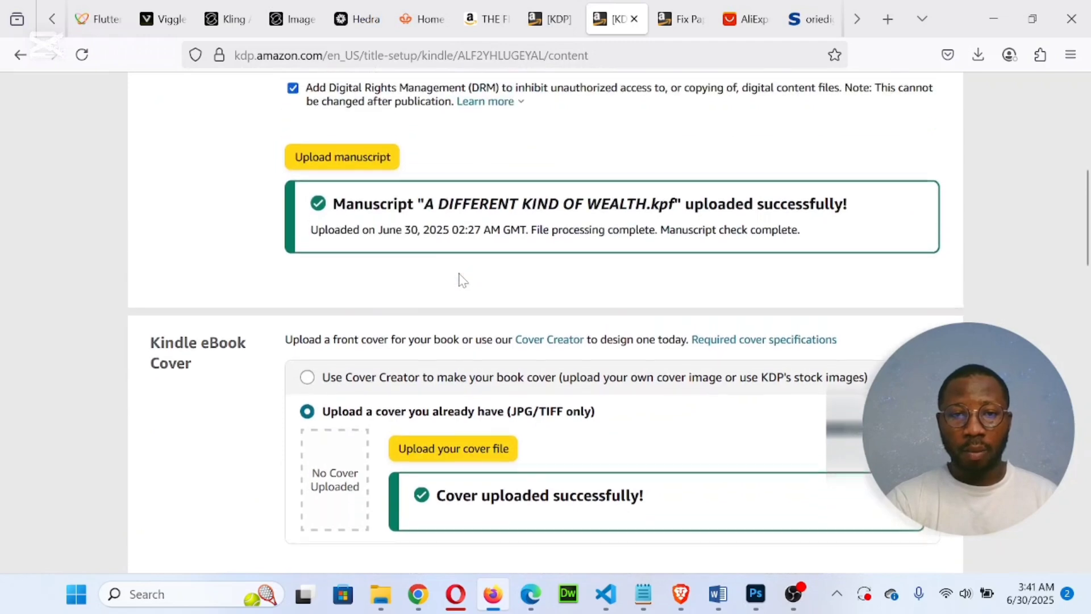
pyautogui.scroll(-3, 461, 280)
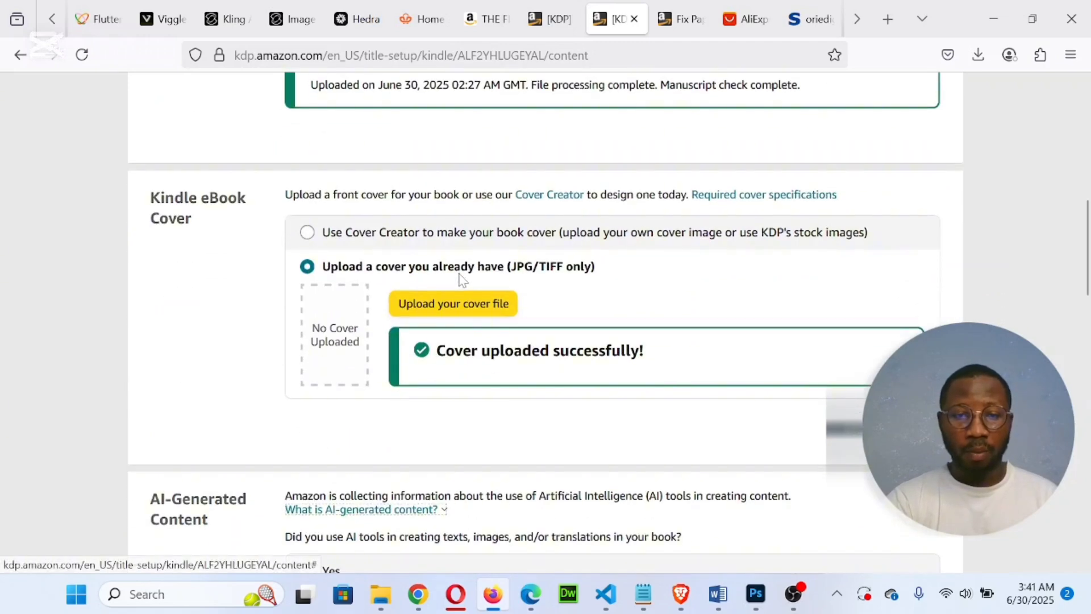
pyautogui.scroll(-4, 461, 279)
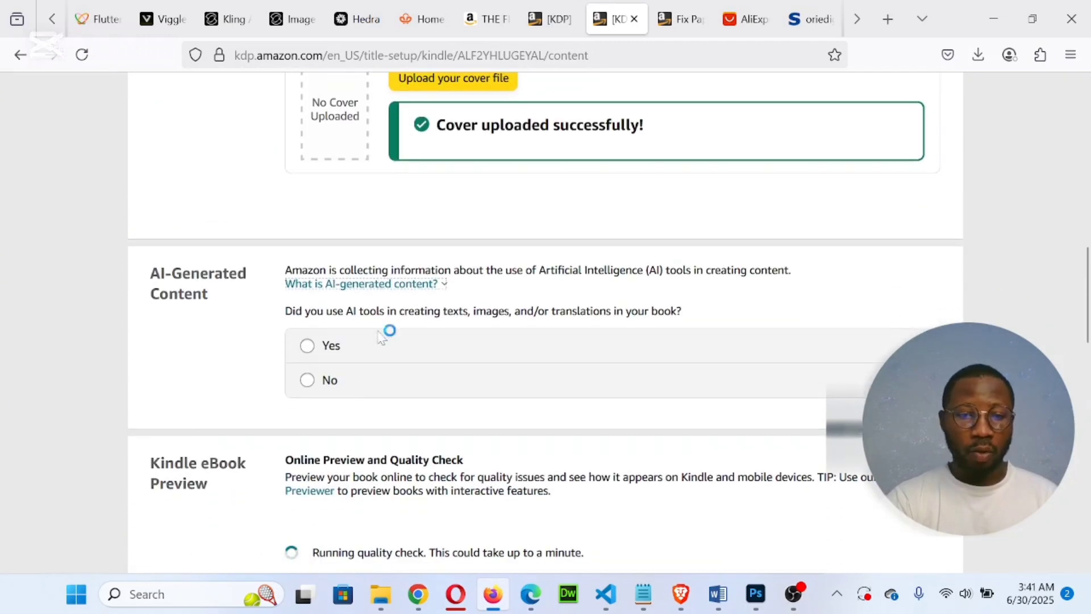
pyautogui.scroll(-1, 394, 385)
pyautogui.scroll(1, 398, 387)
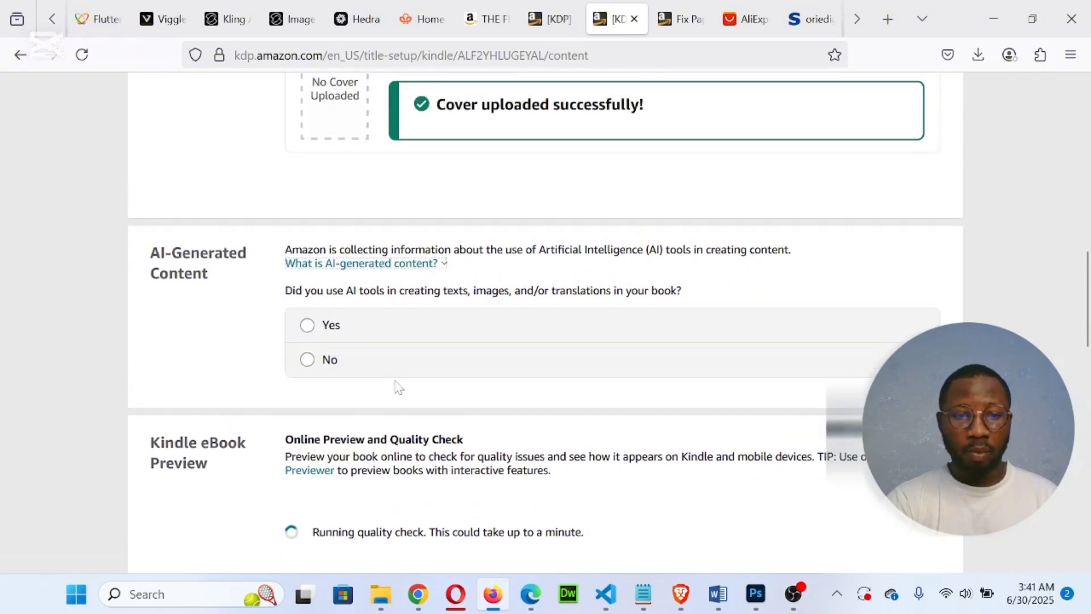
pyautogui.click(308, 362)
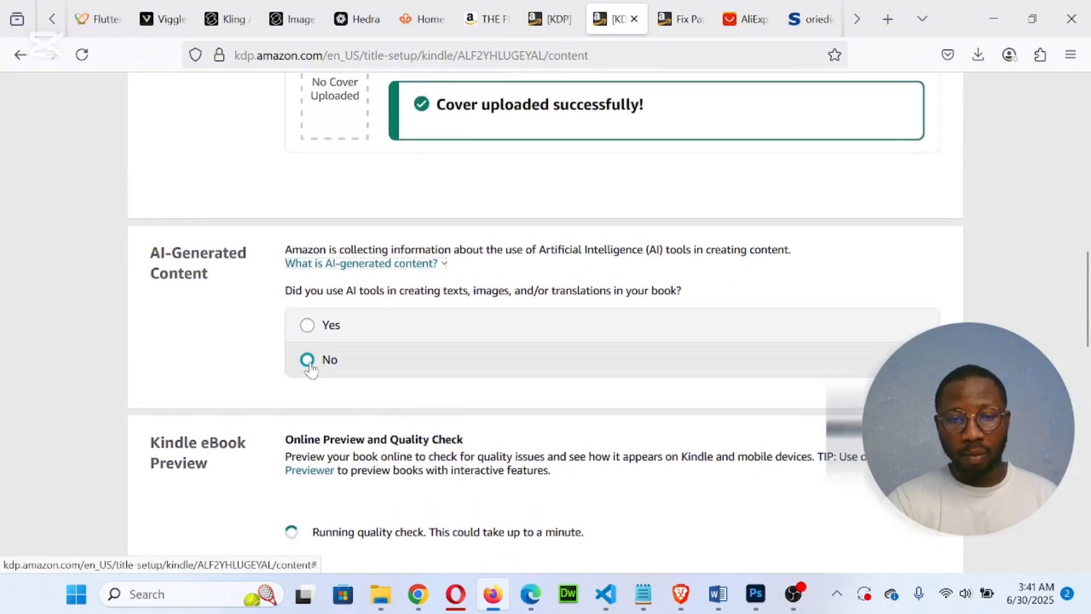
pyautogui.click(308, 363)
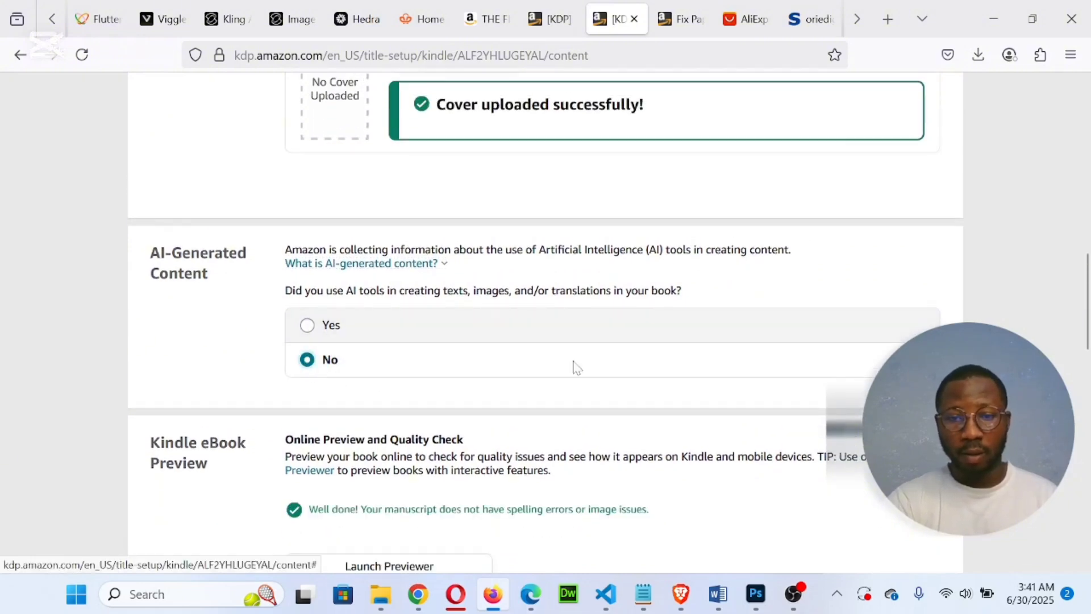
# Examine the online quality check and preview options in the Kindle eBook Preview section
pyautogui.scroll(-2, 575, 367)
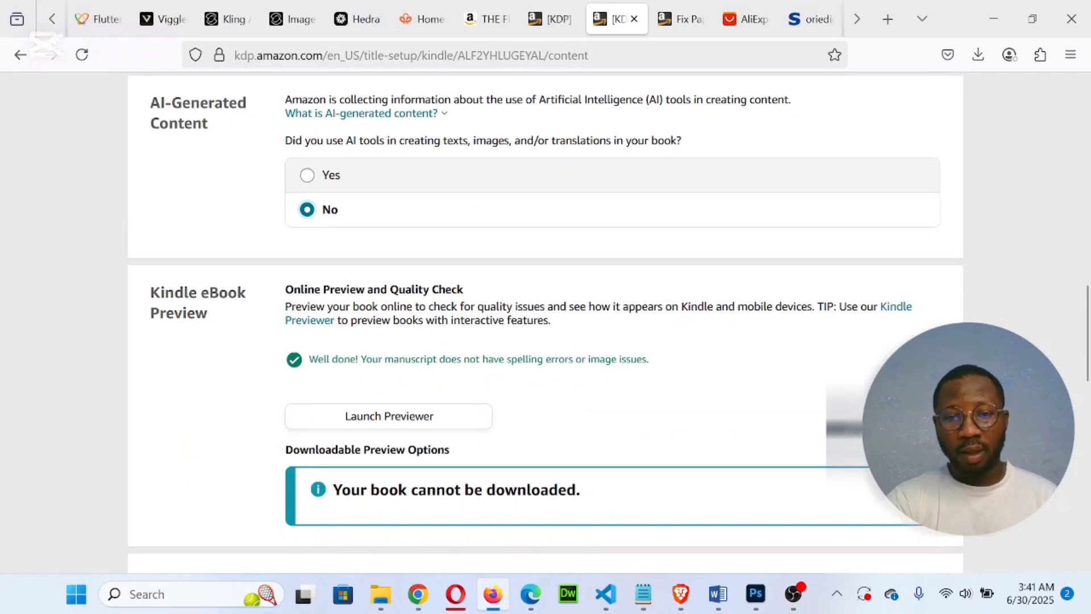
pyautogui.scroll(-1, 576, 366)
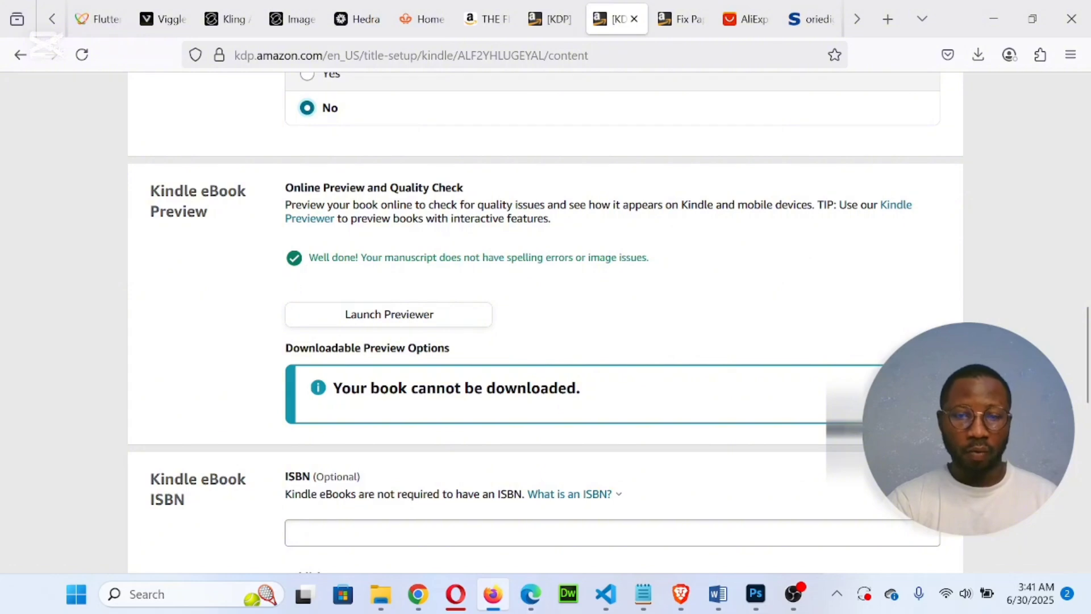
pyautogui.scroll(-1, 611, 300)
pyautogui.scroll(2, 607, 305)
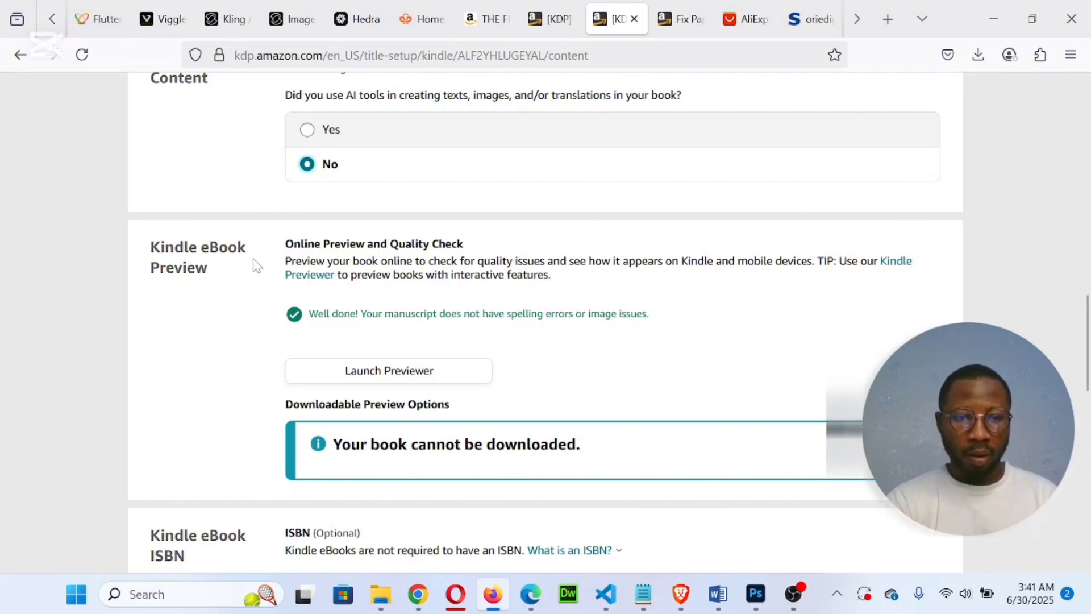
# Launch the online previewer for the eBook and examine the full cover page in the tablet view
pyautogui.click(401, 377)
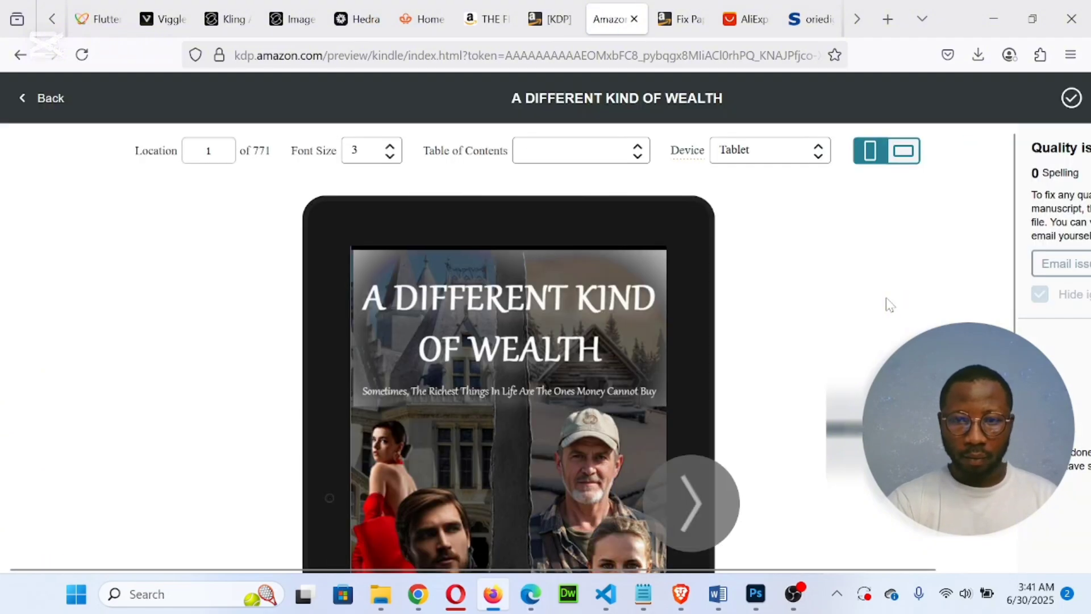
pyautogui.scroll(-5, 830, 357)
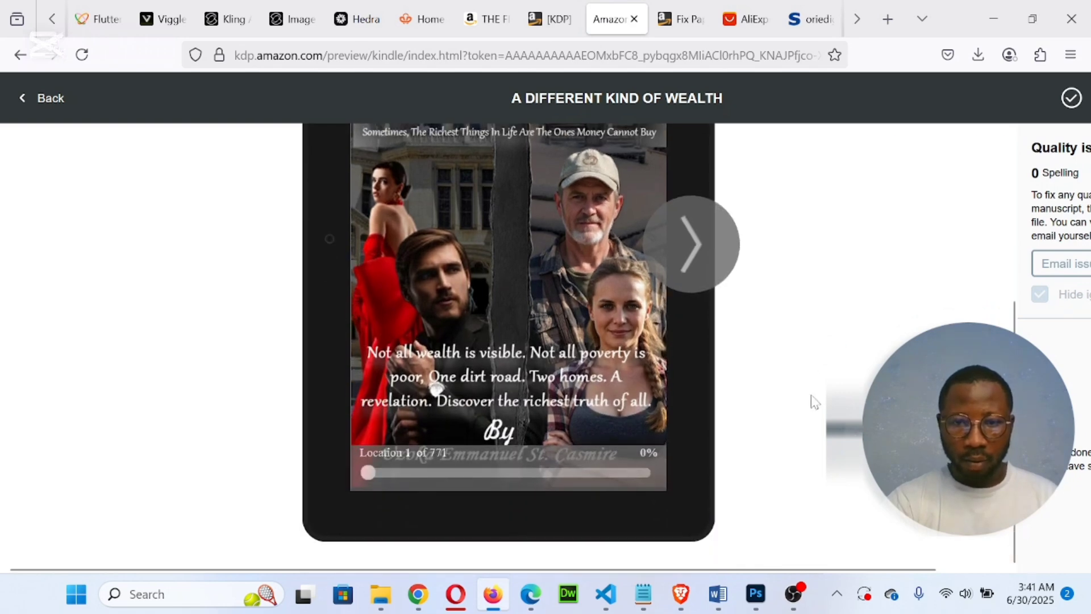
pyautogui.scroll(3, 816, 402)
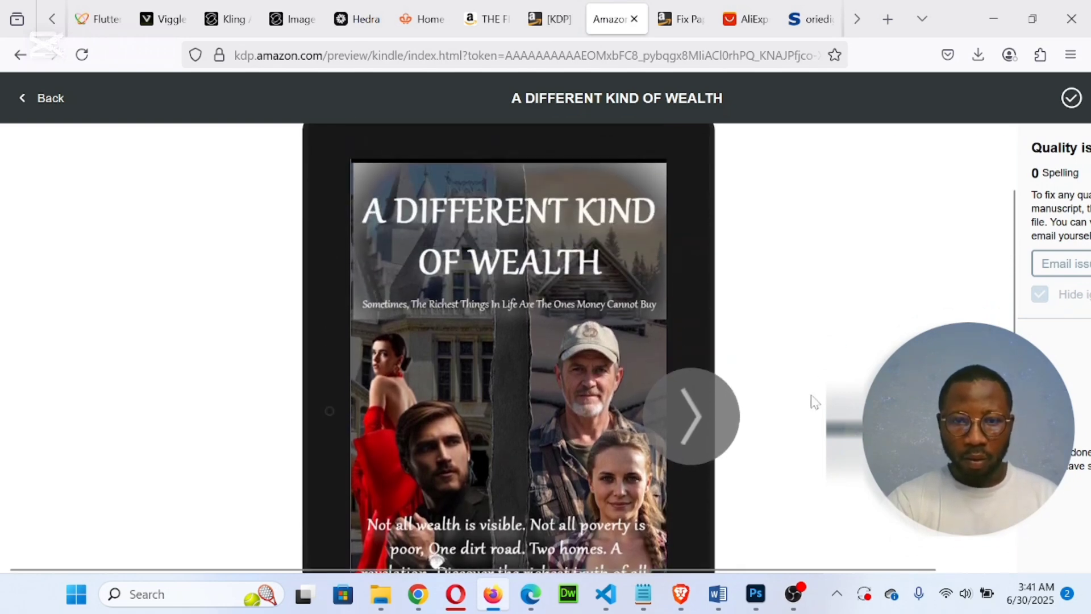
pyautogui.scroll(-3, 816, 402)
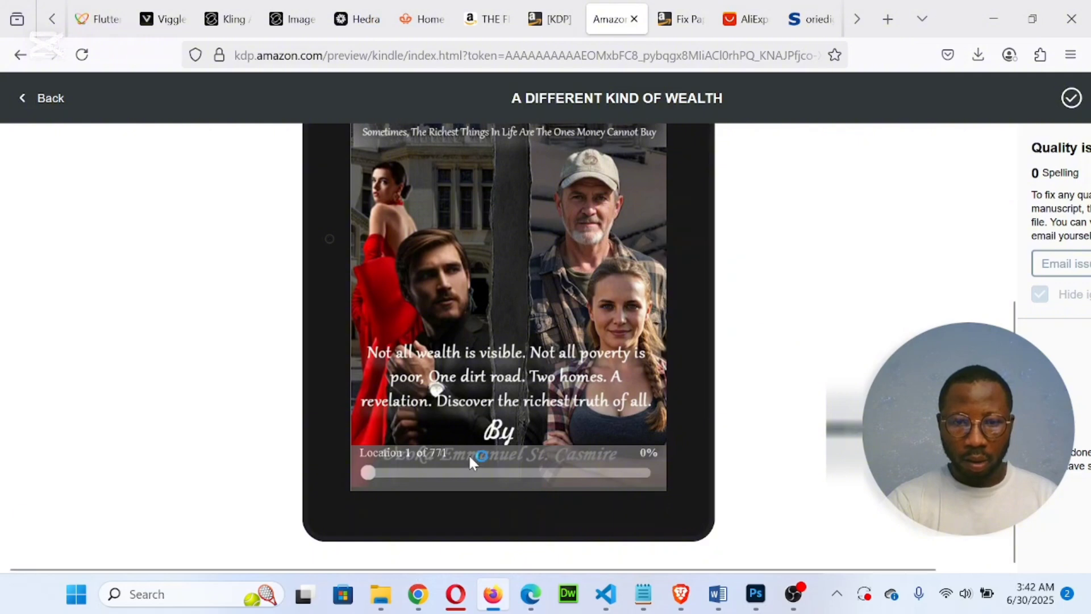
pyautogui.scroll(5, 774, 319)
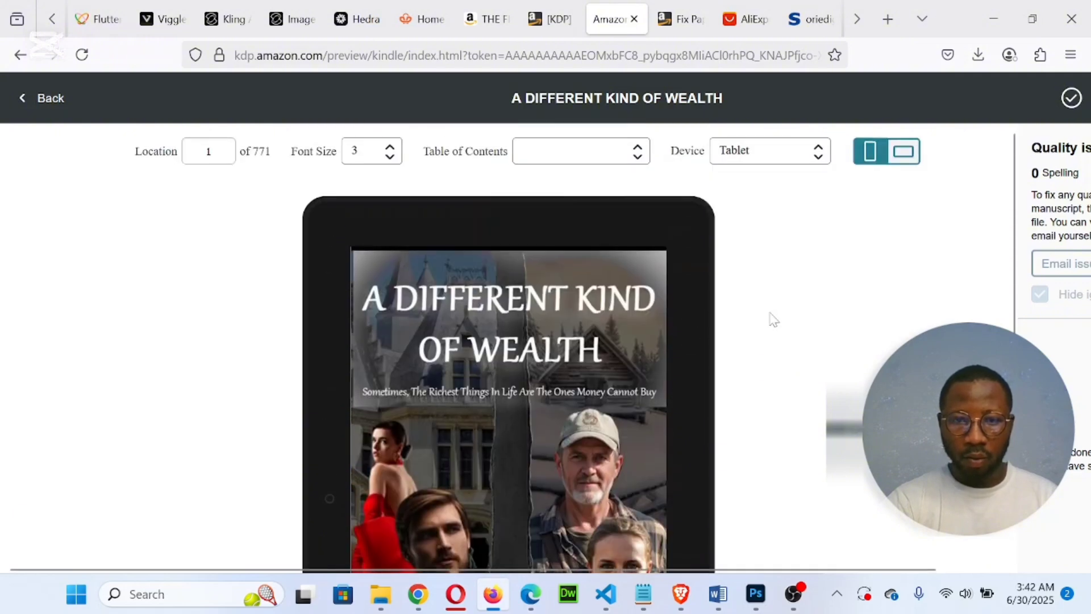
pyautogui.scroll(-3, 773, 320)
pyautogui.scroll(-2, 773, 320)
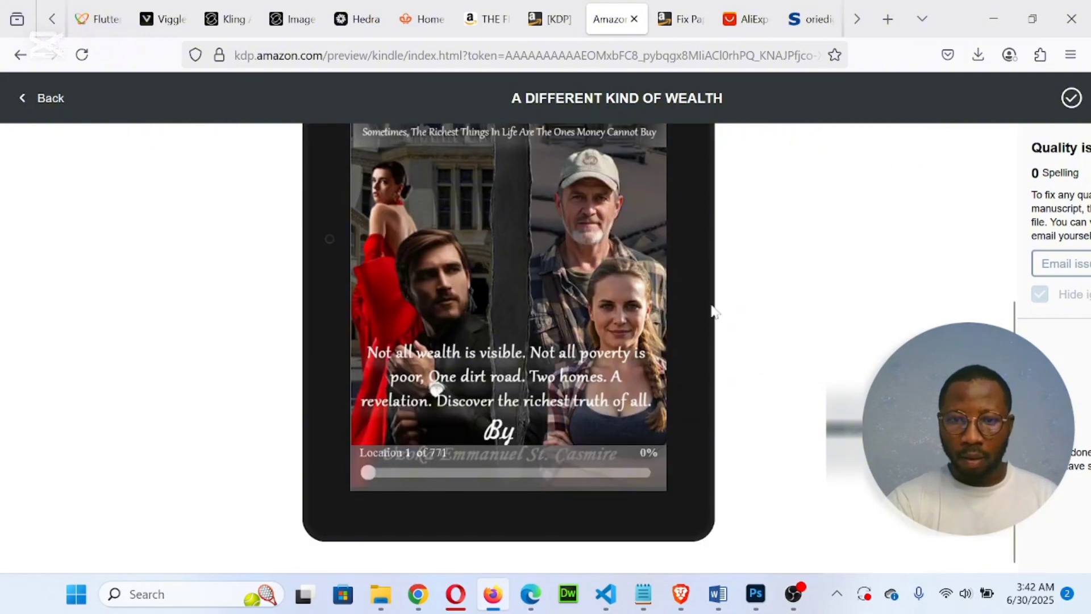
# Page forward from the cover and check the layout of the title page and the epigraph page
pyautogui.click(686, 242)
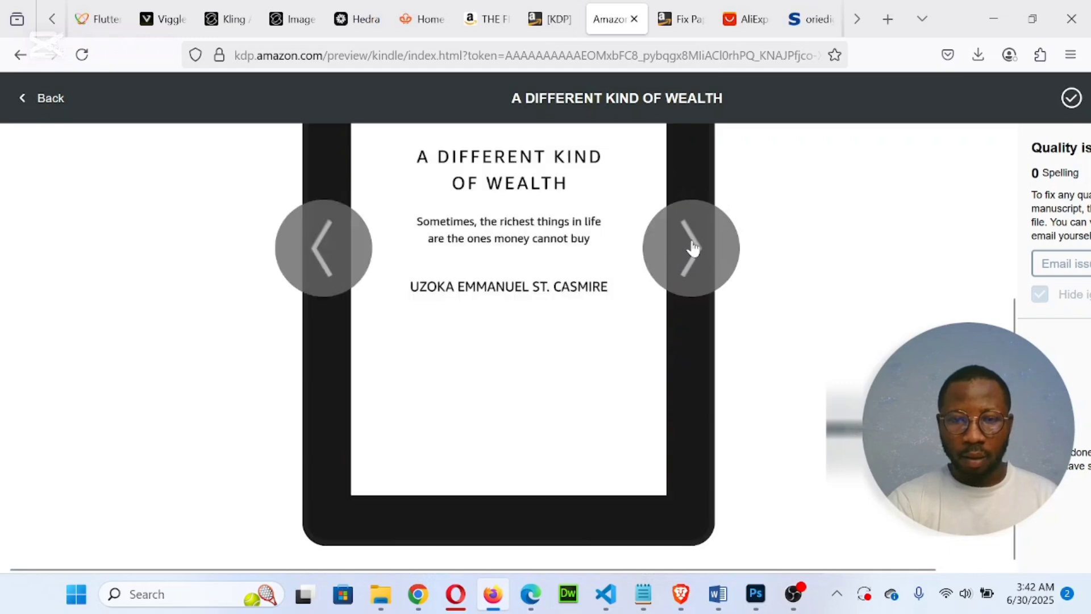
pyautogui.scroll(3, 806, 278)
pyautogui.scroll(-2, 806, 277)
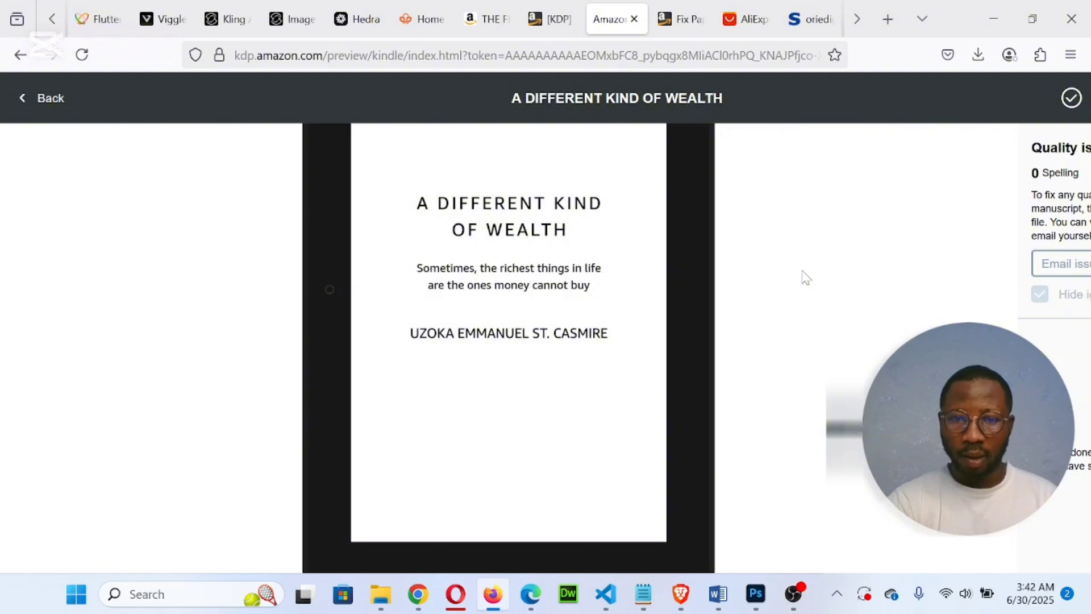
pyautogui.moveTo(682, 370)
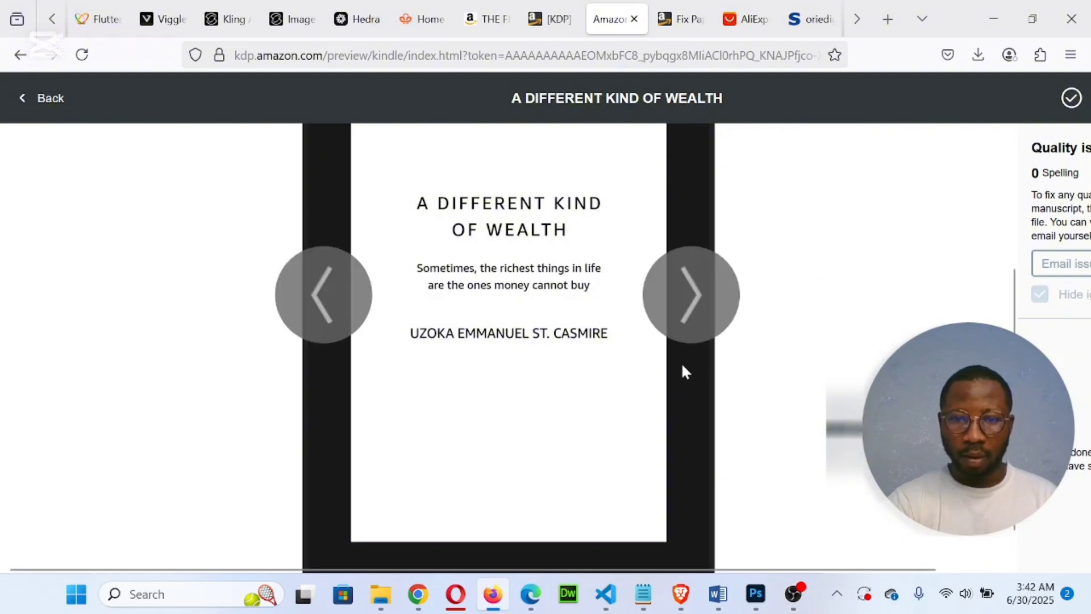
pyautogui.click(696, 312)
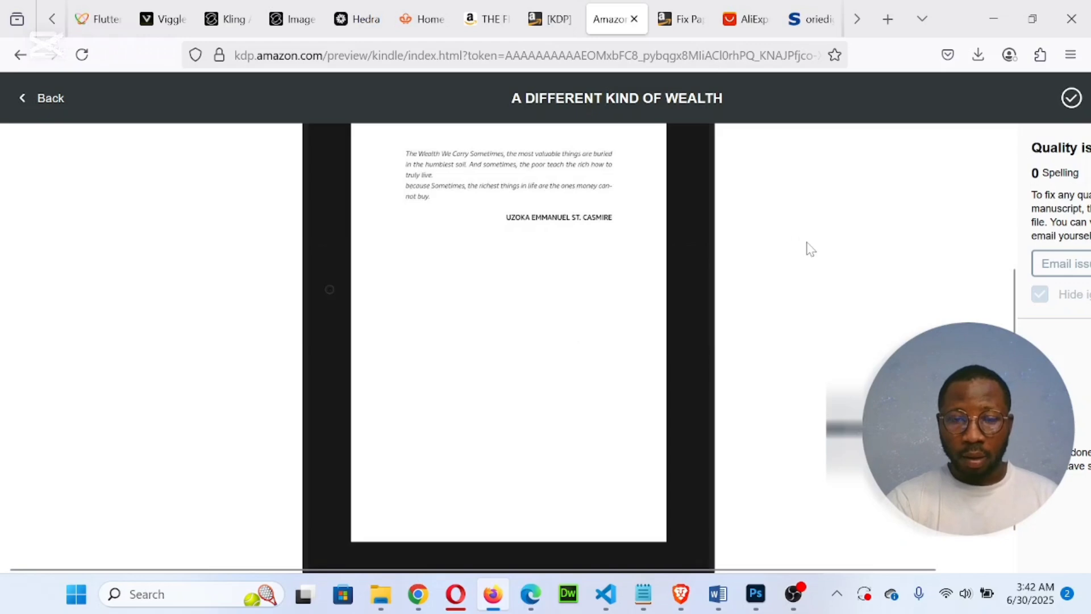
pyautogui.scroll(3, 811, 249)
pyautogui.scroll(-2, 811, 249)
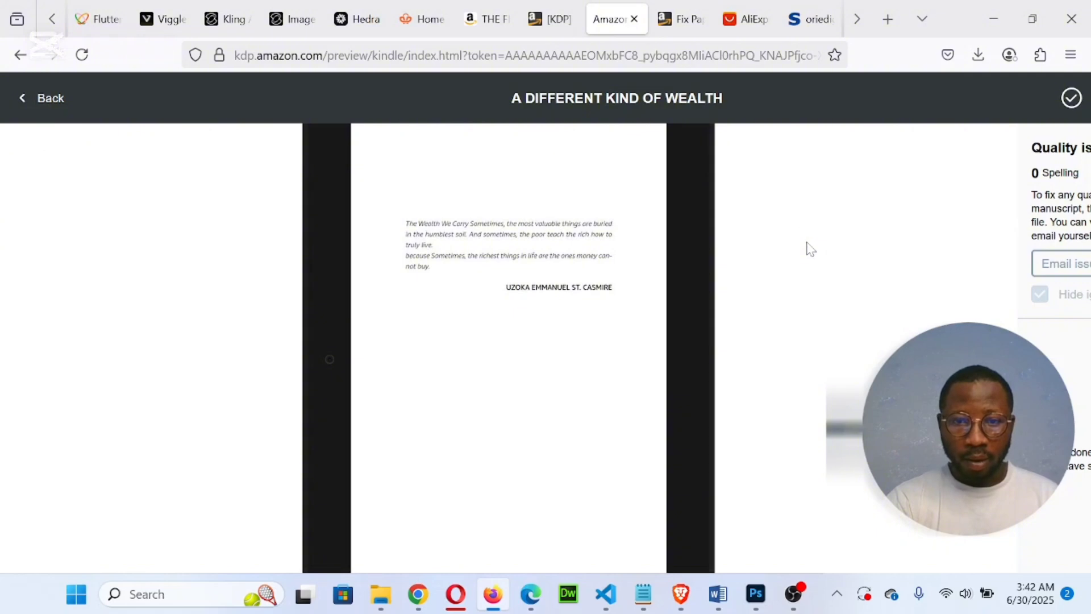
# Page forward to the table of contents and review the chapter links on both of its pages
pyautogui.moveTo(700, 307)
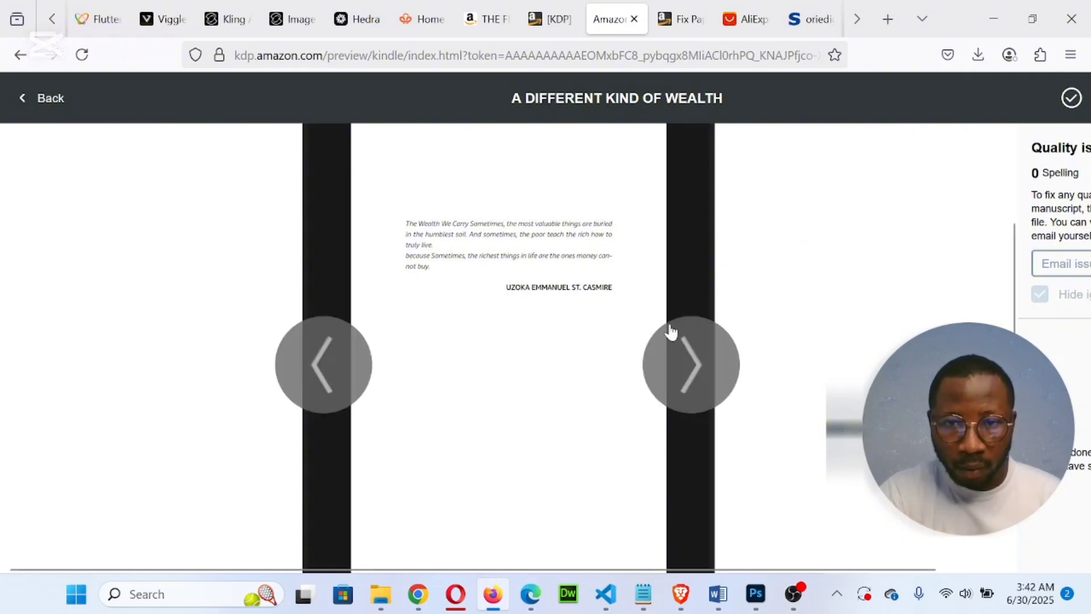
pyautogui.click(690, 364)
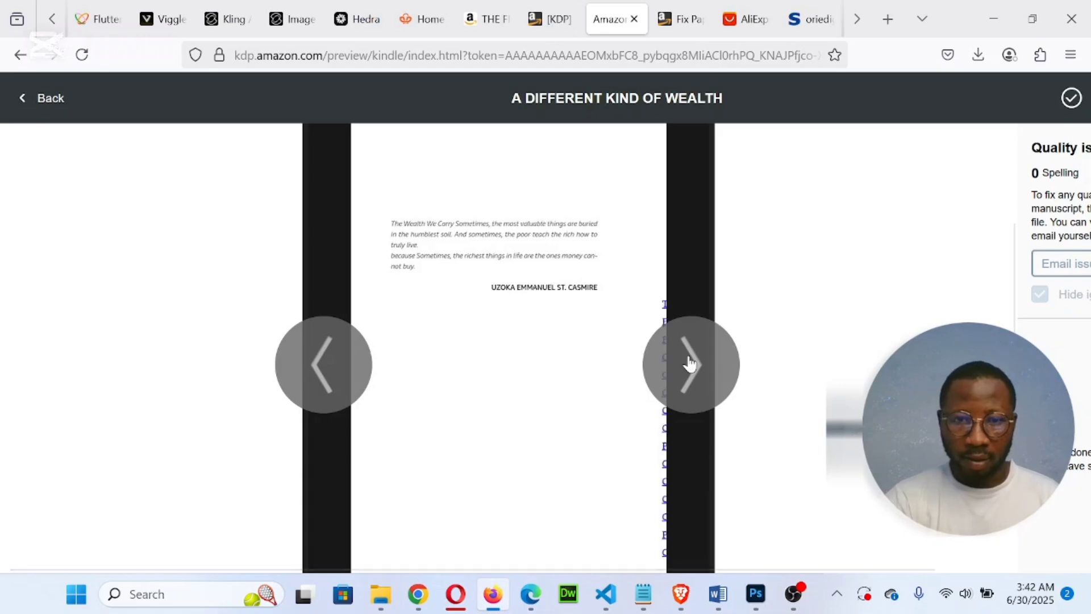
pyautogui.scroll(-2, 803, 341)
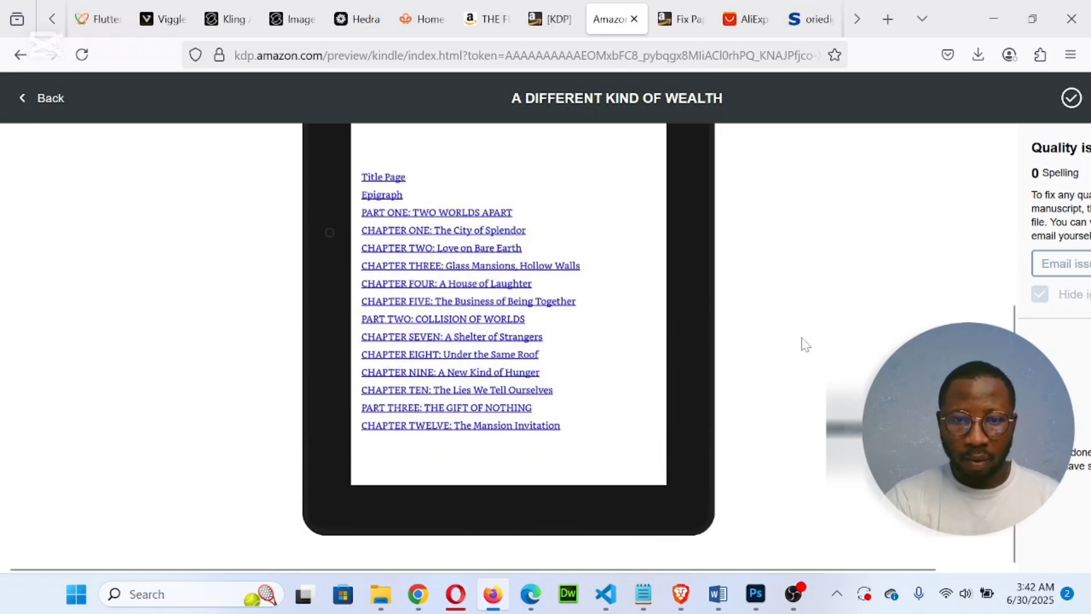
pyautogui.click(689, 260)
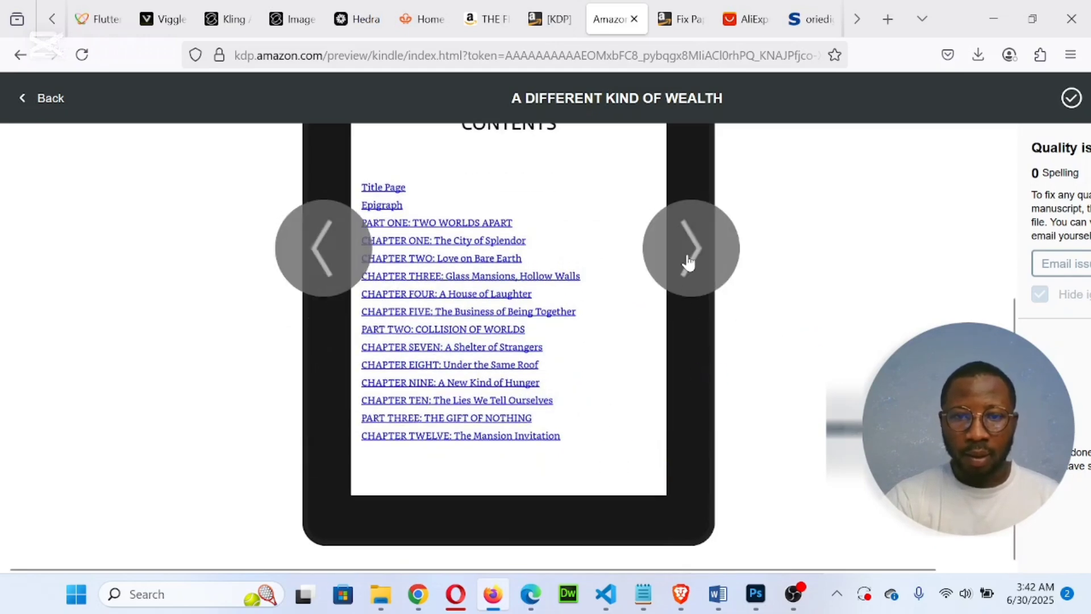
pyautogui.scroll(2, 688, 263)
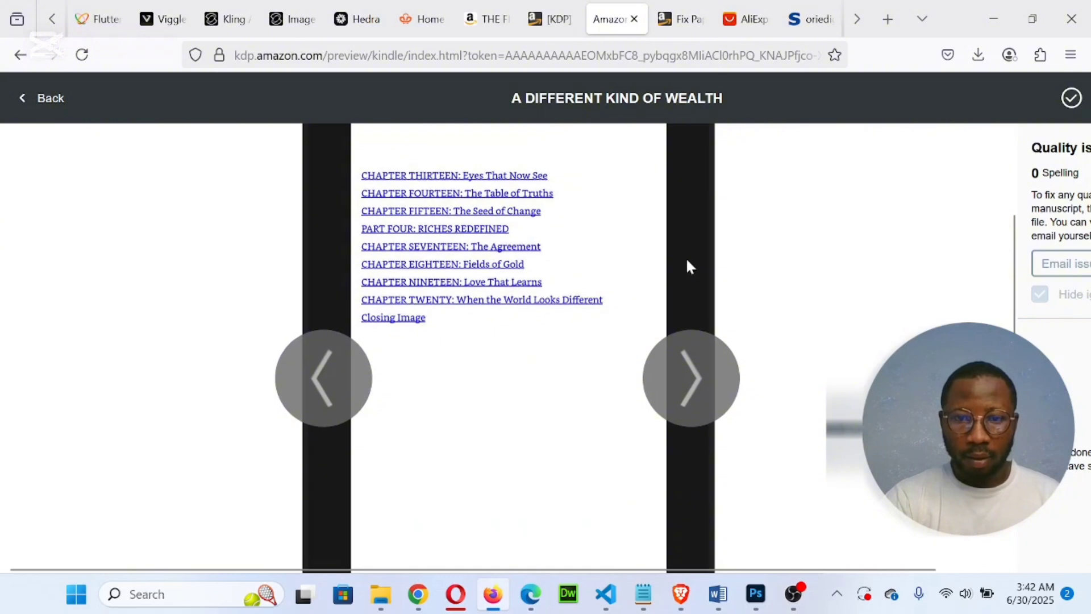
# Page past the Part One divider and inspect the first two pages of Chapter One
pyautogui.click(686, 392)
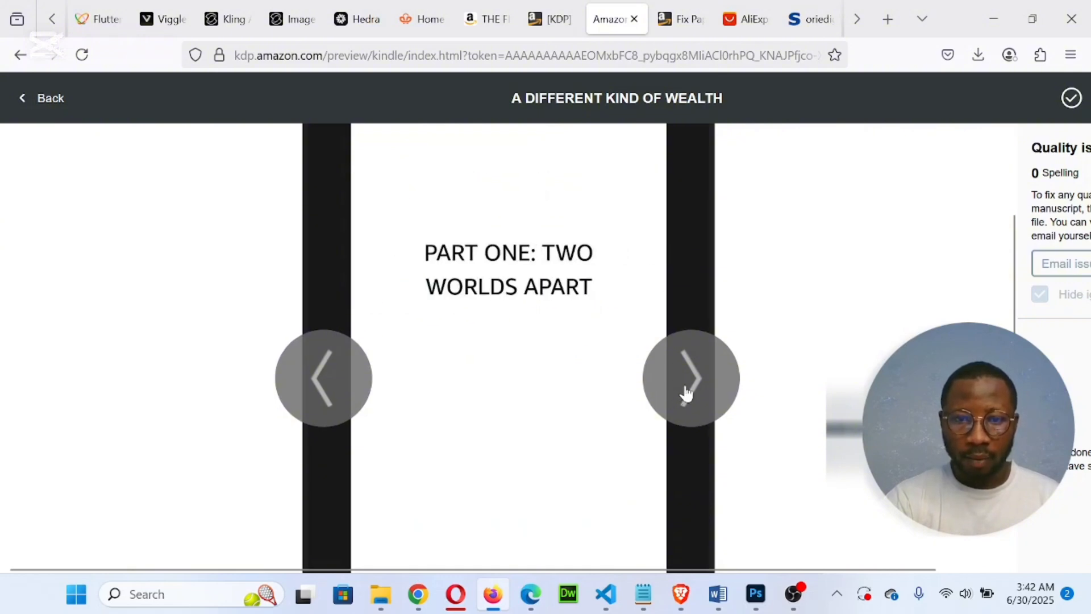
pyautogui.click(687, 393)
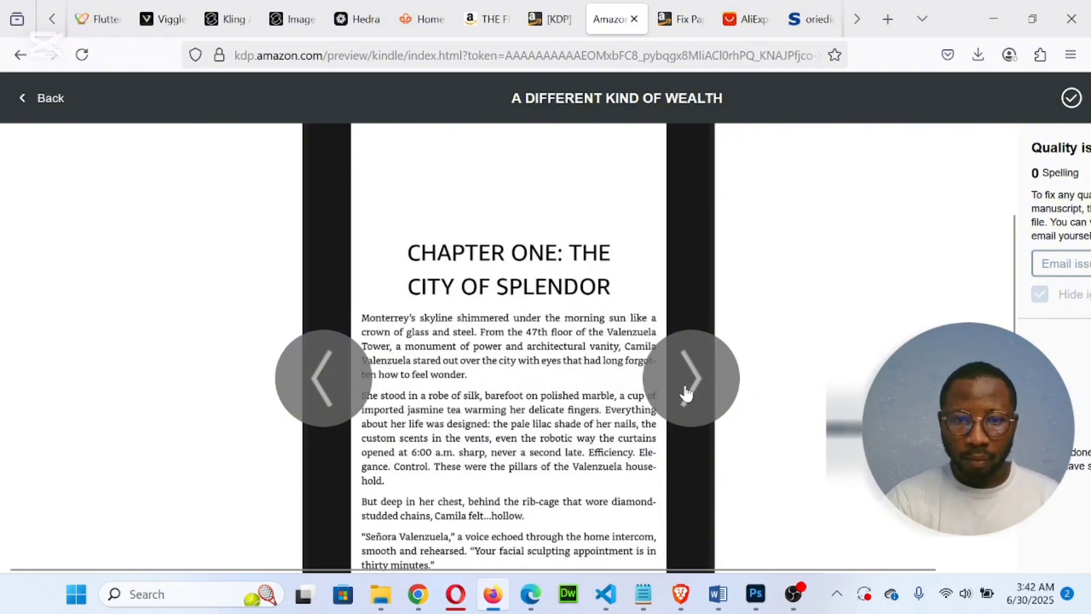
pyautogui.scroll(-2, 839, 300)
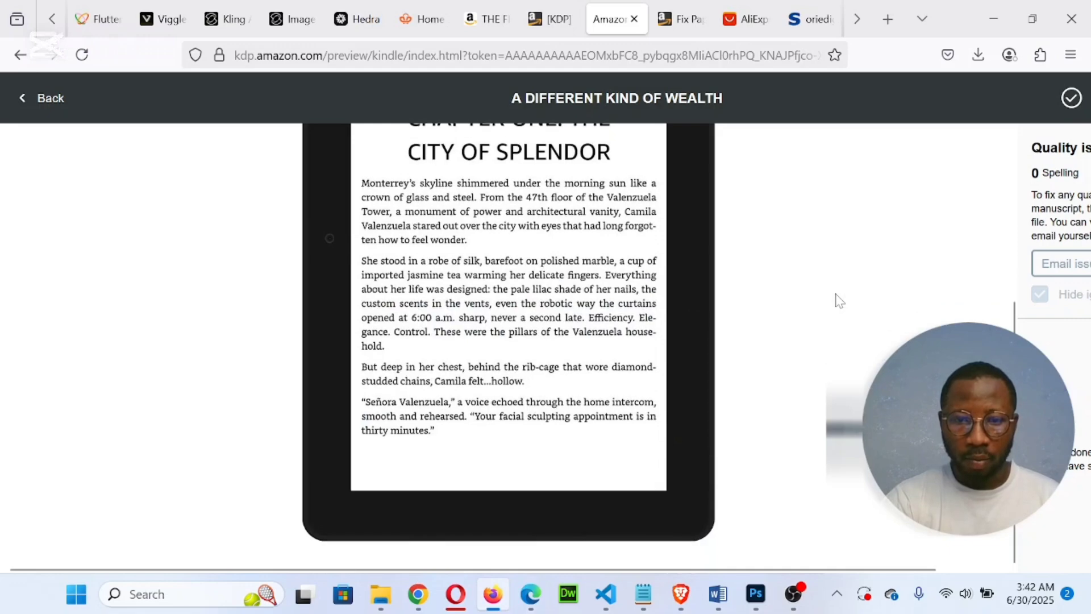
pyautogui.moveTo(681, 288)
pyautogui.click(699, 238)
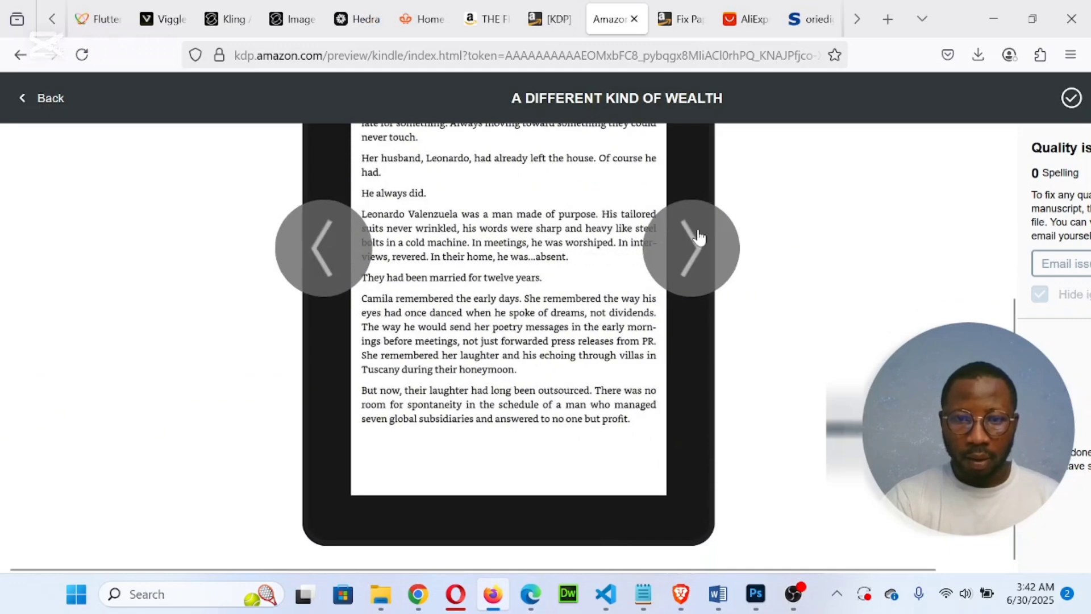
pyautogui.scroll(2, 813, 243)
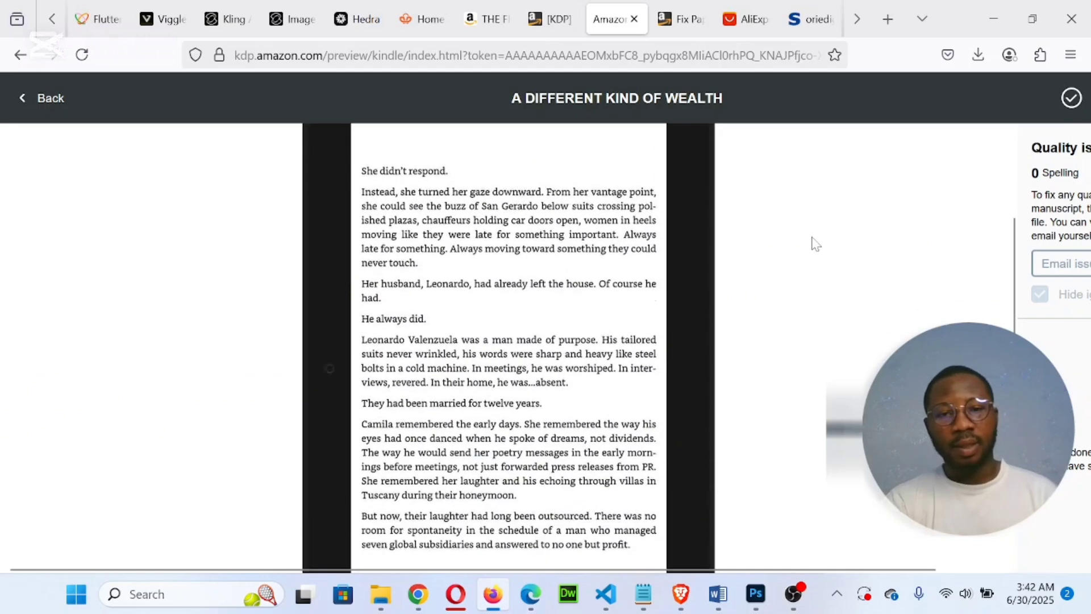
pyautogui.scroll(2, 816, 243)
pyautogui.scroll(-2, 816, 244)
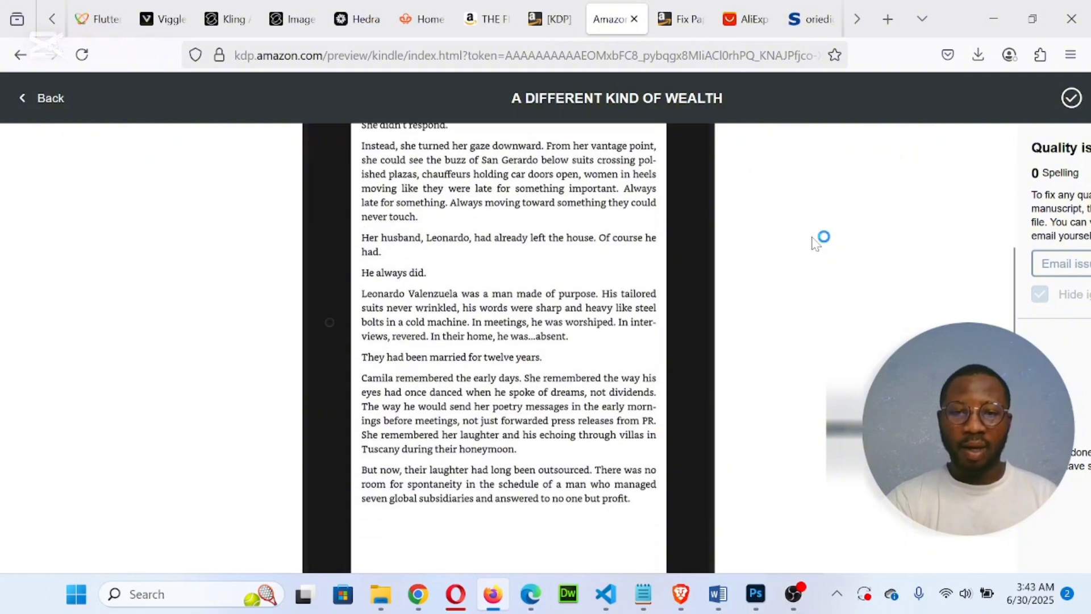
# Page through the rest of Chapter One to its closing page, checking how the text is laid out
pyautogui.click(691, 341)
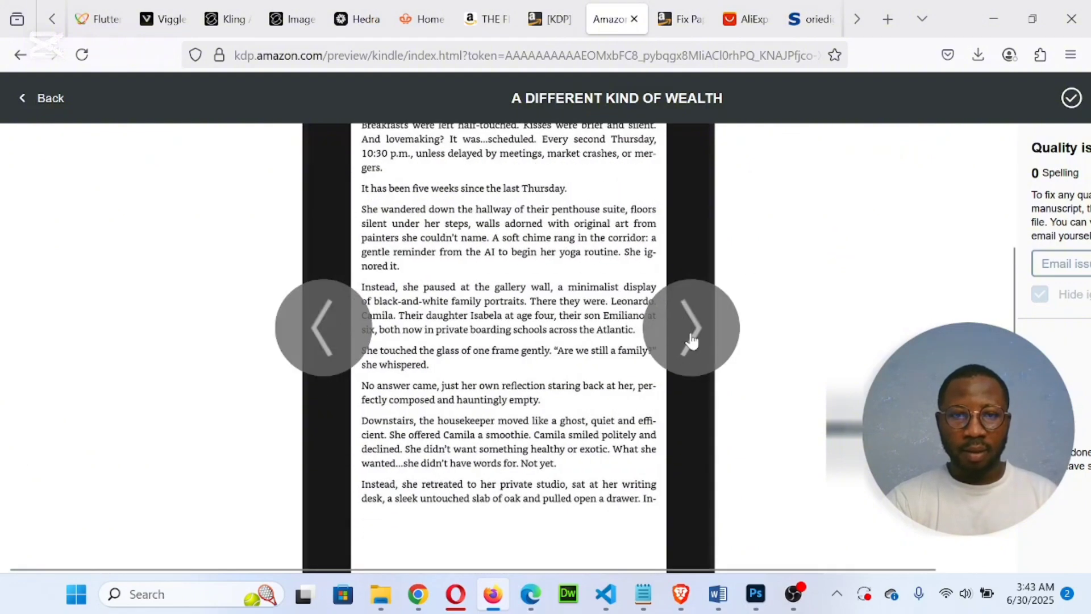
pyautogui.scroll(2, 801, 302)
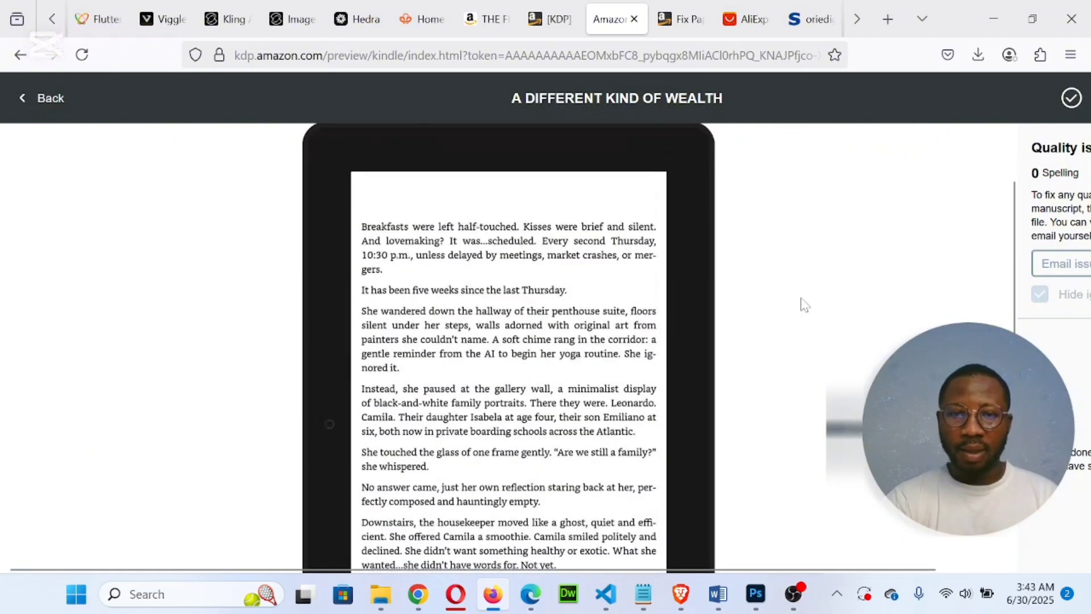
pyautogui.scroll(-1, 803, 303)
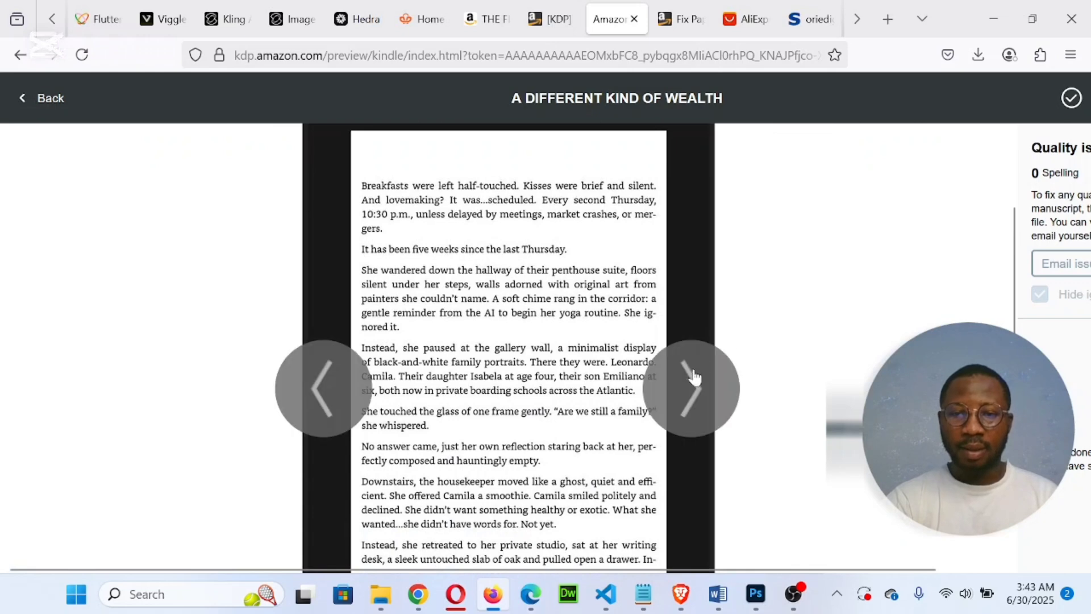
pyautogui.click(693, 390)
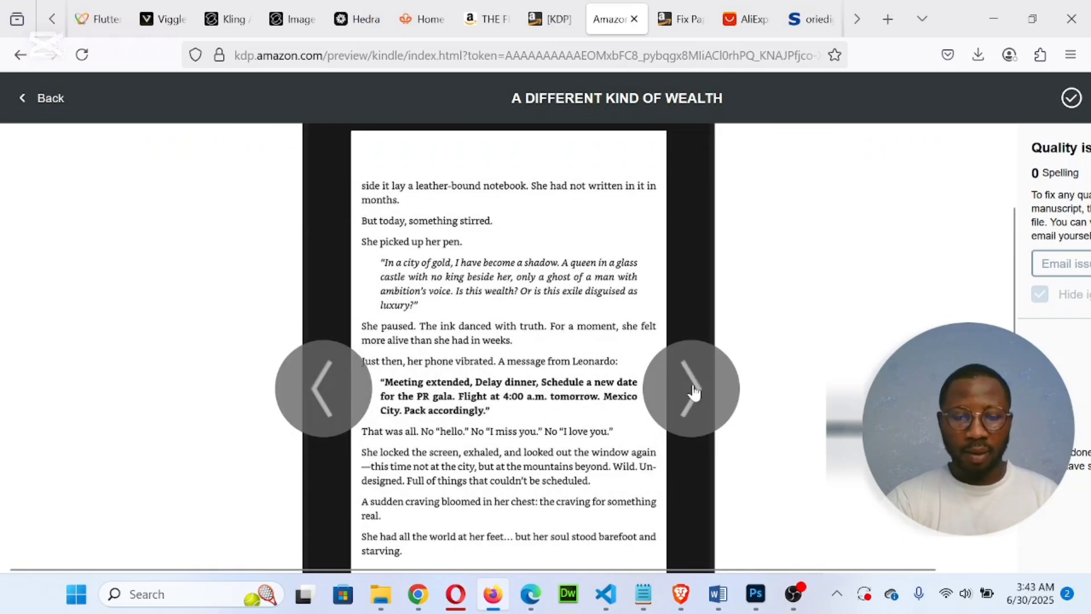
pyautogui.click(692, 404)
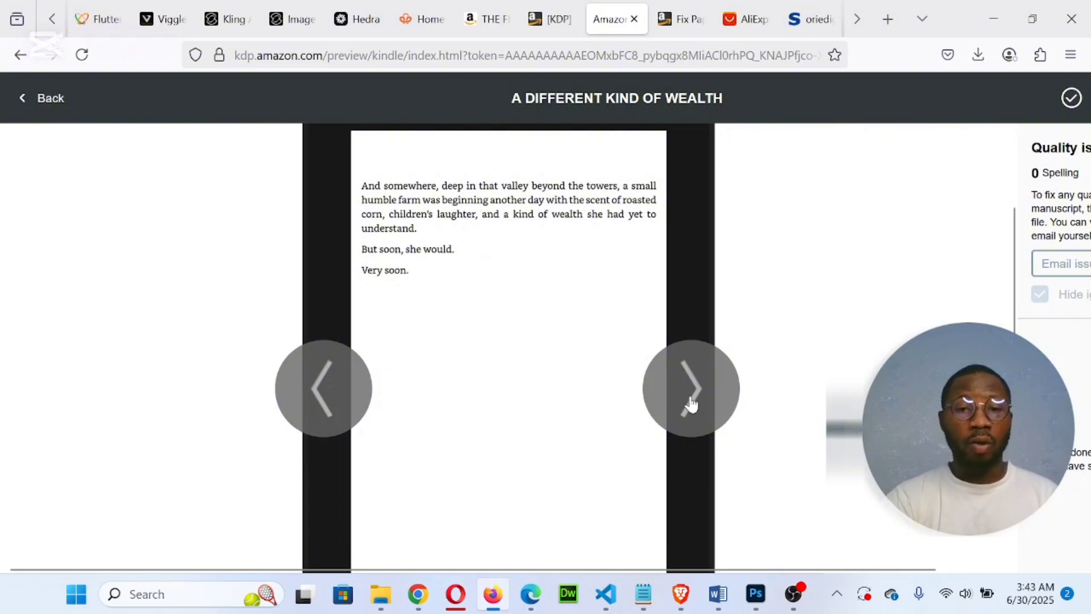
pyautogui.scroll(2, 824, 350)
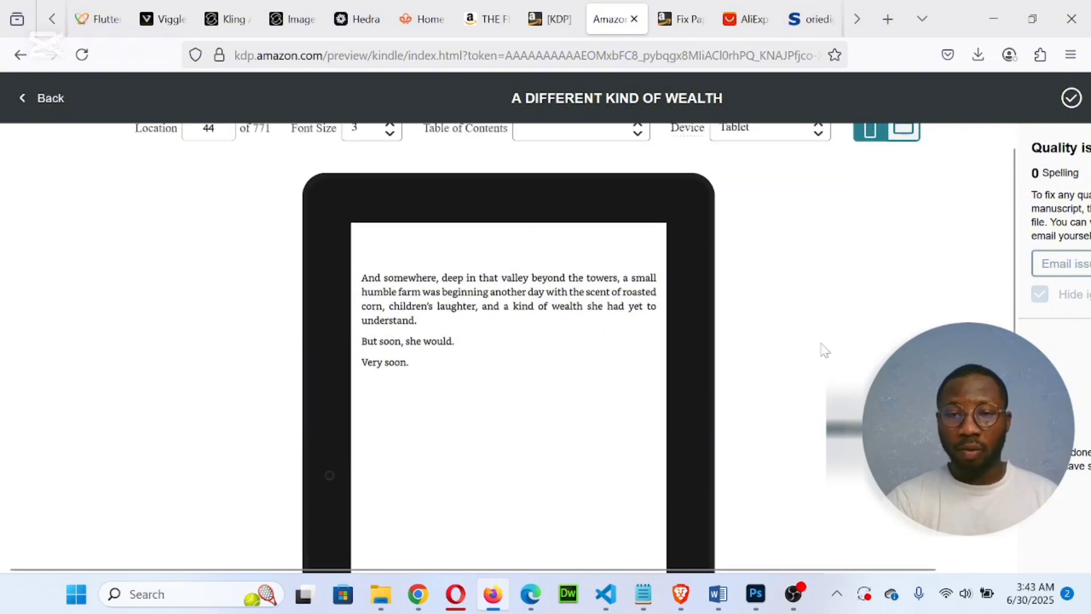
pyautogui.scroll(-2, 825, 349)
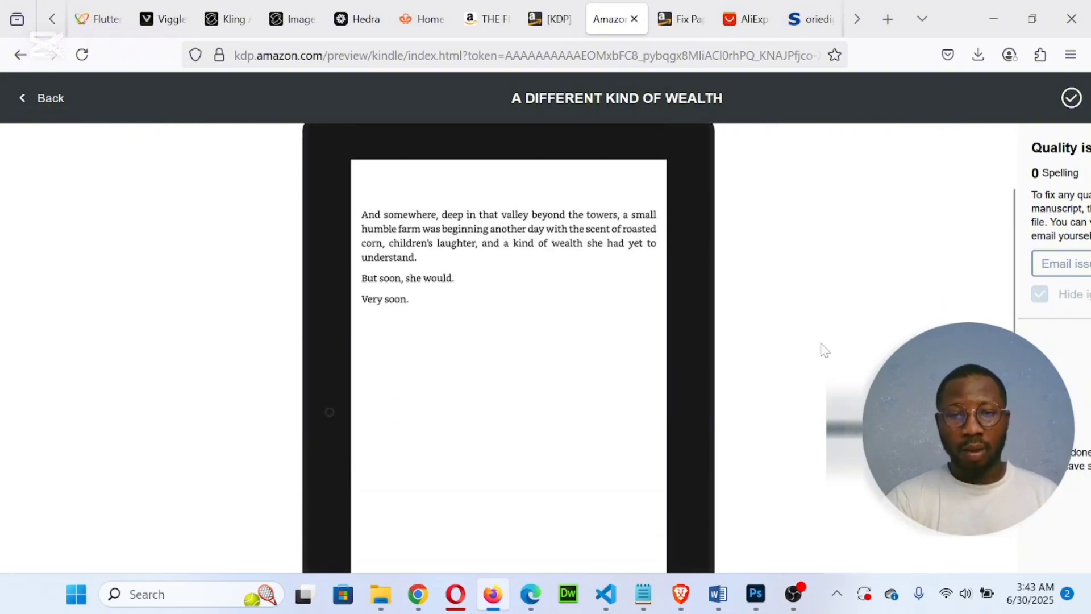
pyautogui.scroll(2, 824, 350)
pyautogui.scroll(-1, 824, 349)
pyautogui.scroll(1, 824, 350)
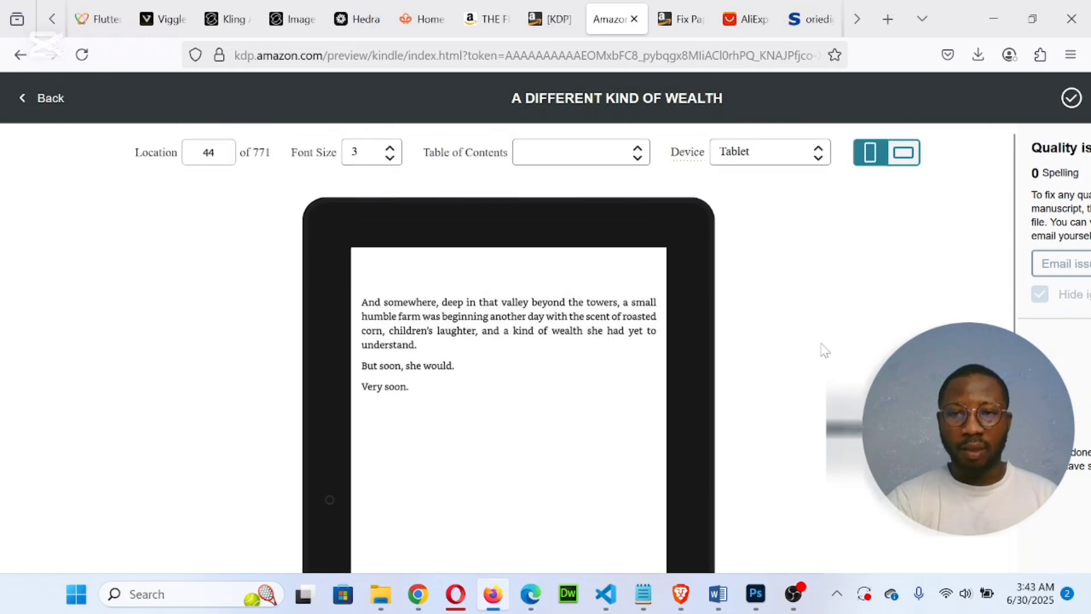
pyautogui.scroll(-1, 825, 349)
pyautogui.scroll(-3, 824, 349)
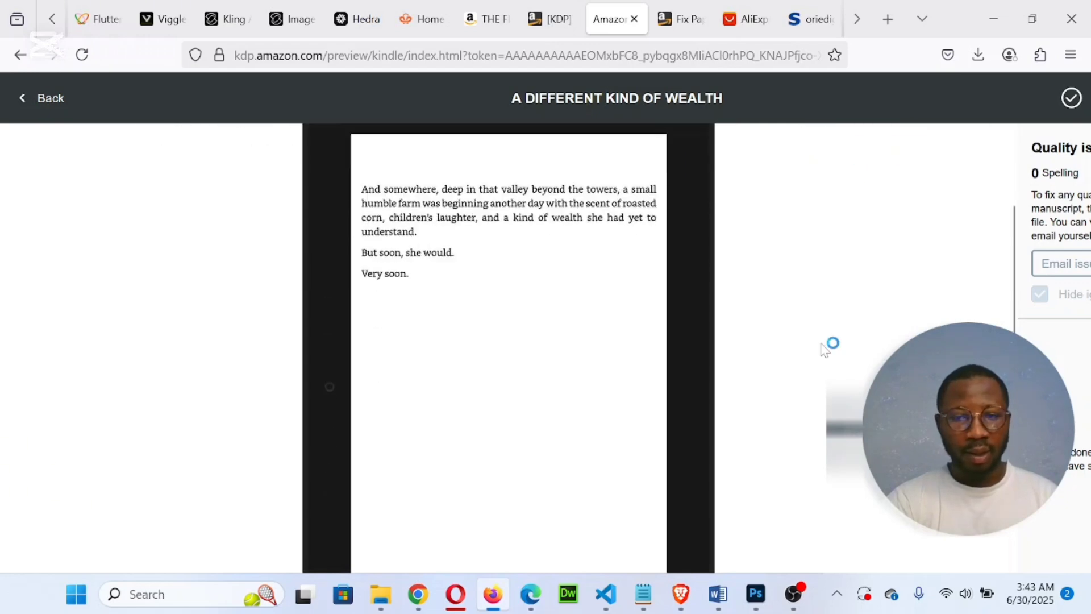
# Check the opening page of Chapter Two and page back through Chapter One and the front matter to the cover
pyautogui.click(692, 403)
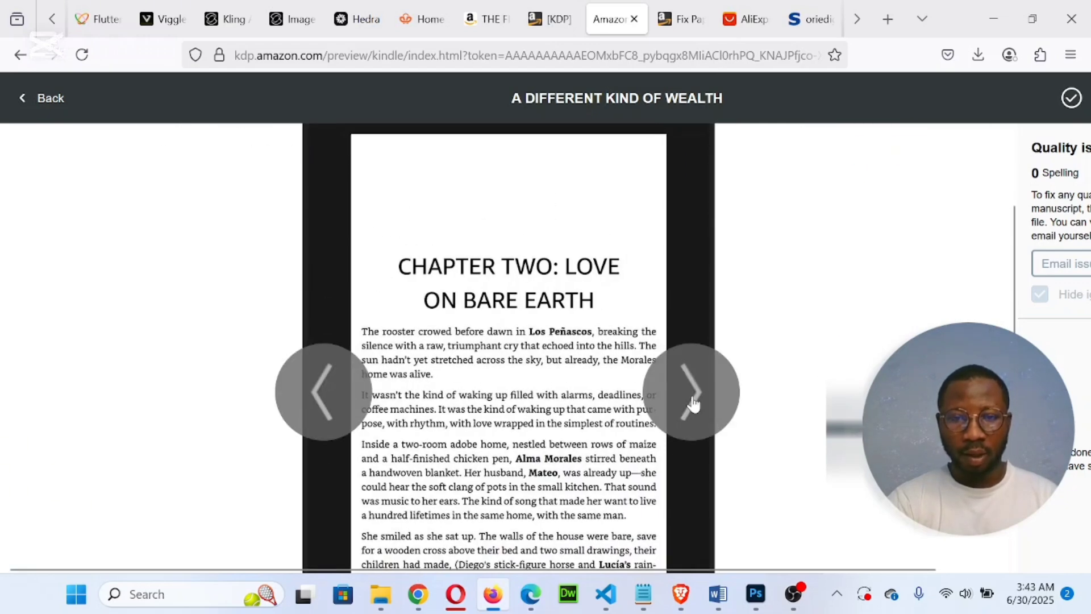
pyautogui.click(325, 394)
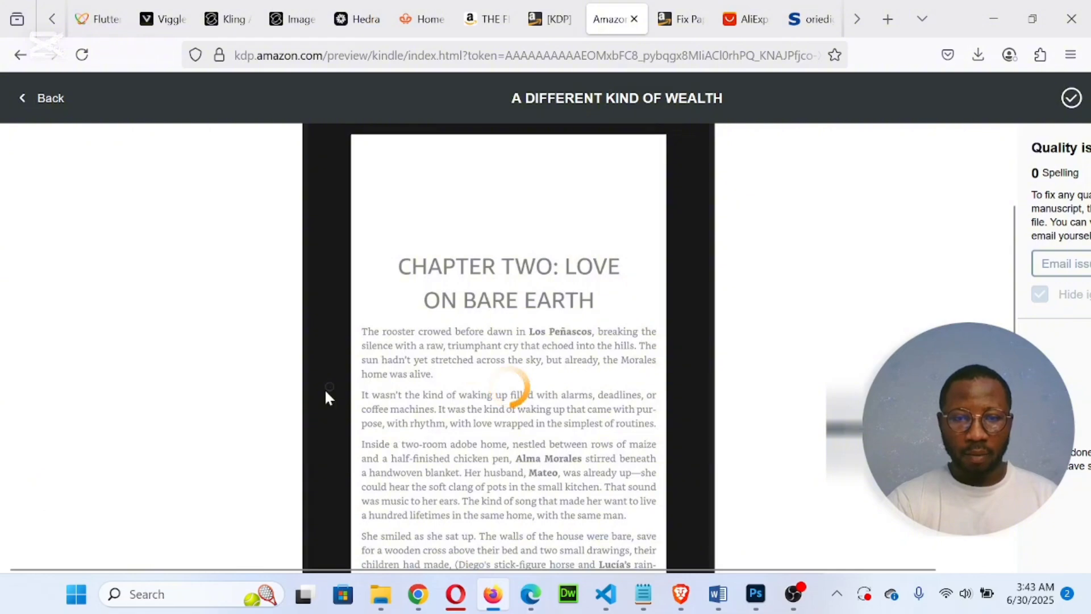
pyautogui.click(327, 394)
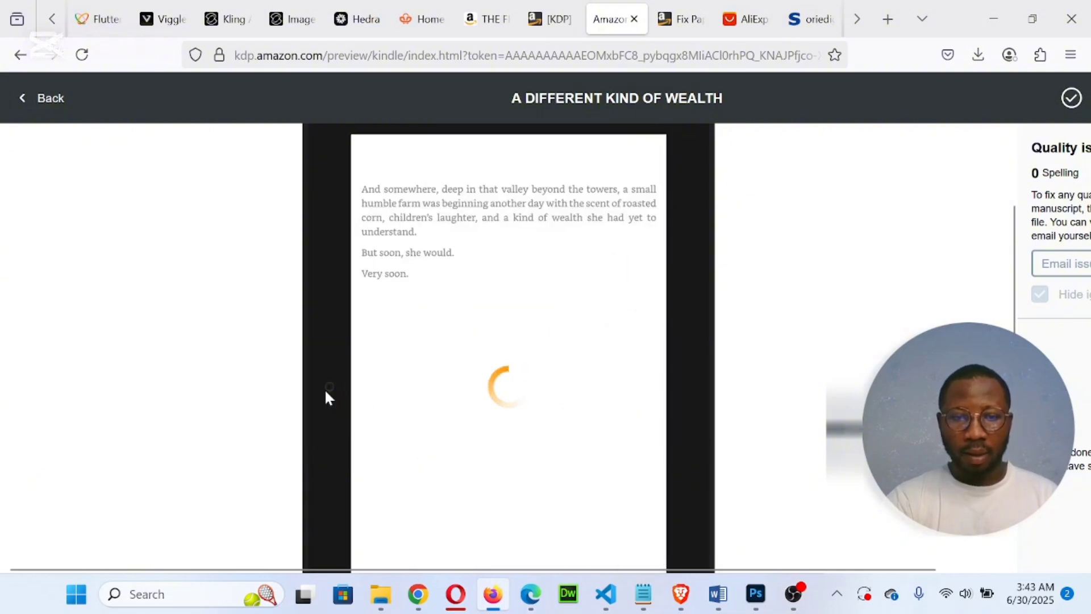
pyautogui.click(325, 392)
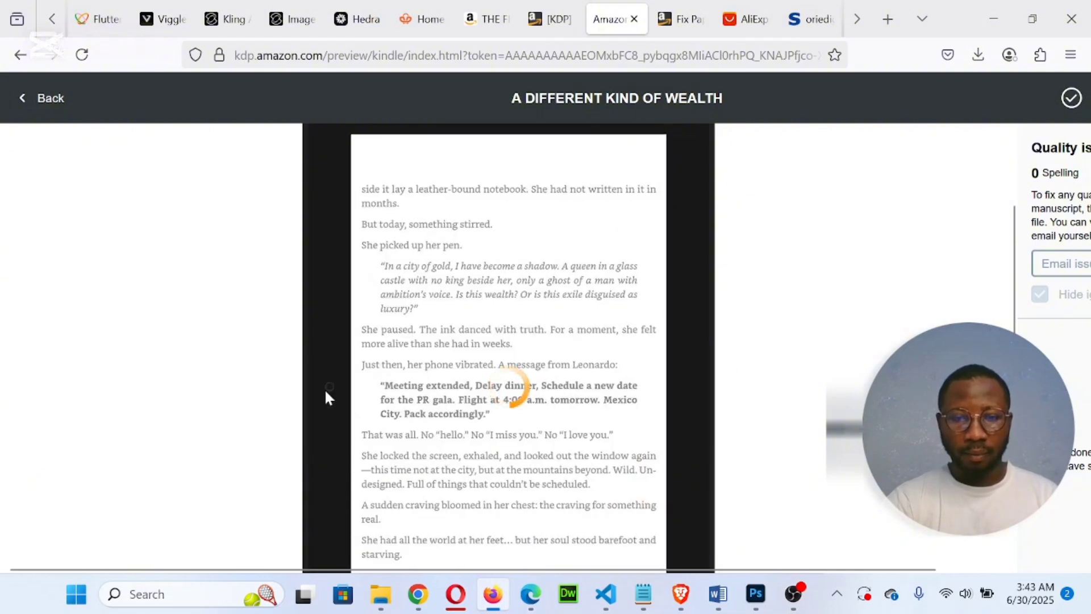
pyautogui.click(326, 393)
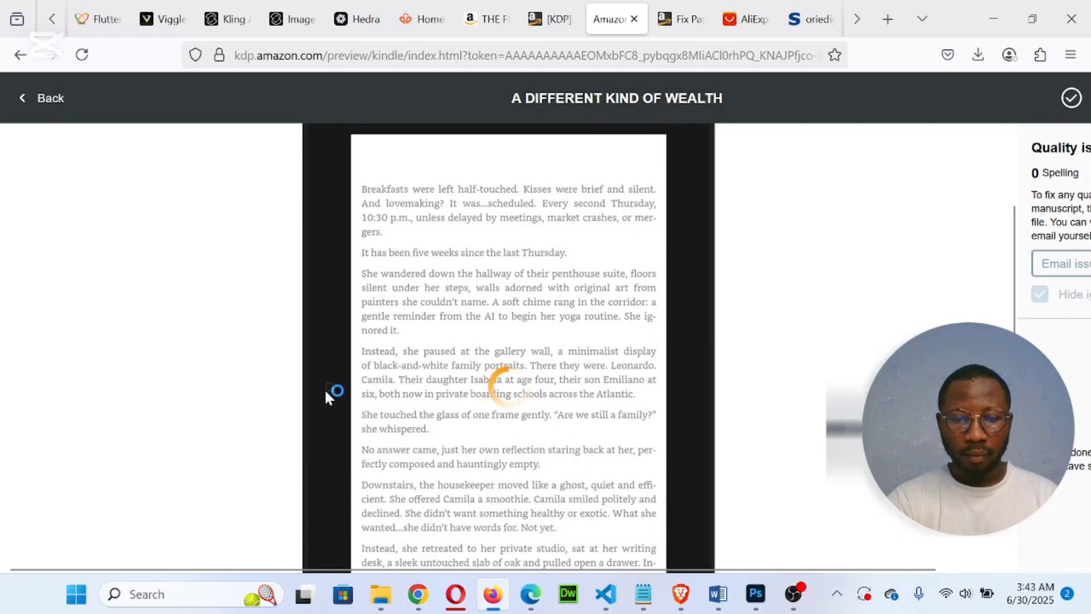
pyautogui.click(317, 399)
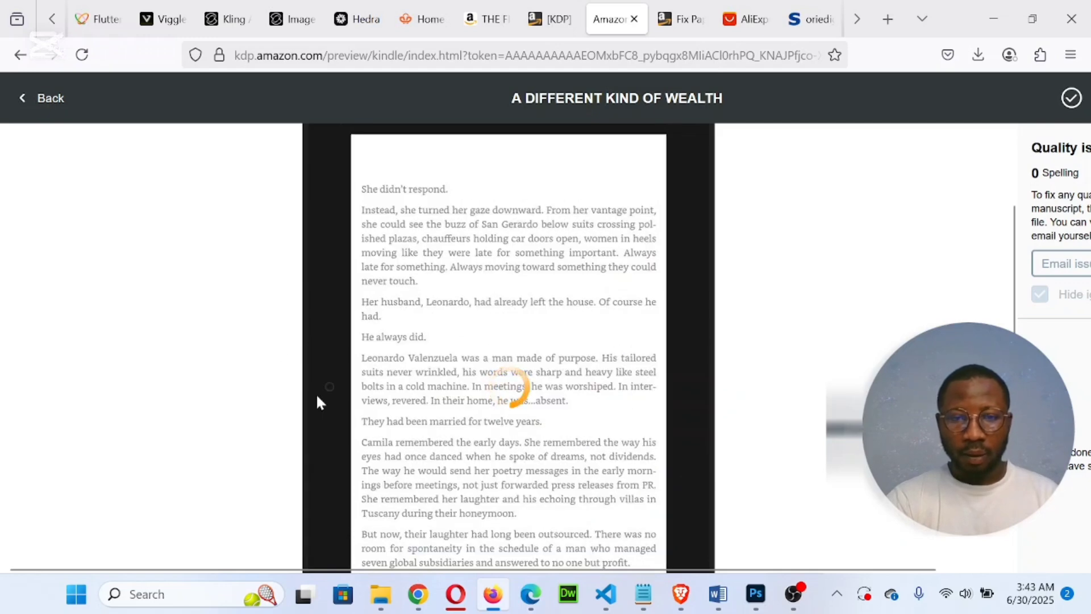
pyautogui.click(317, 398)
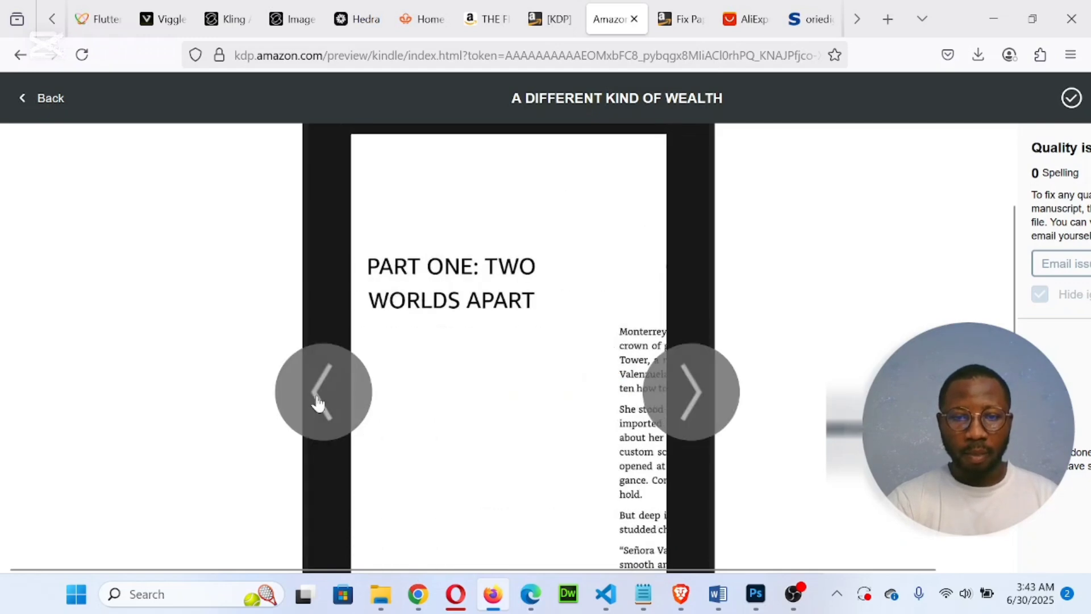
pyautogui.click(318, 399)
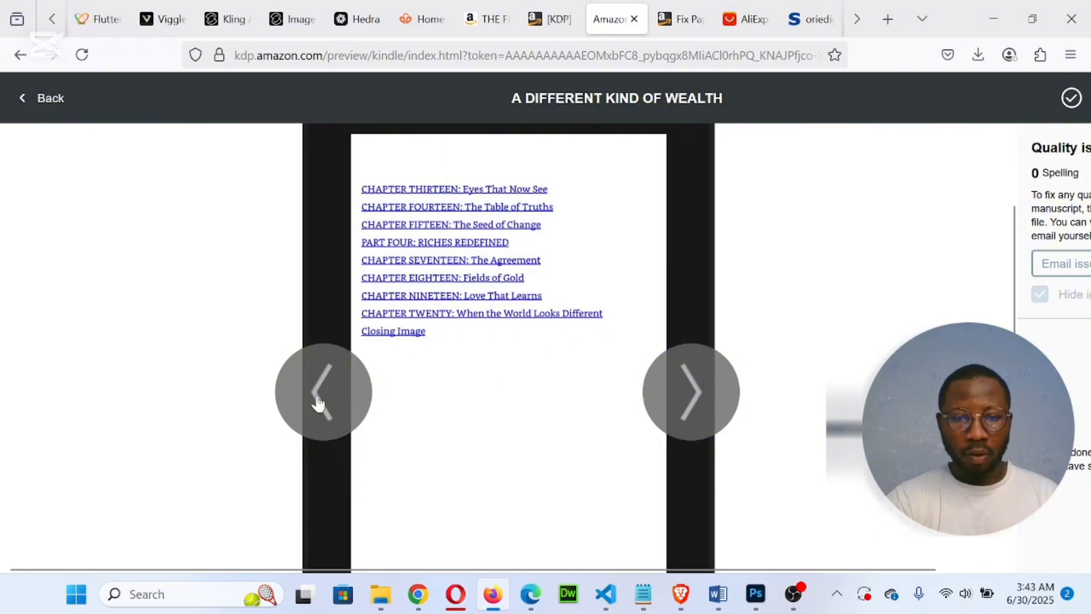
pyautogui.click(318, 400)
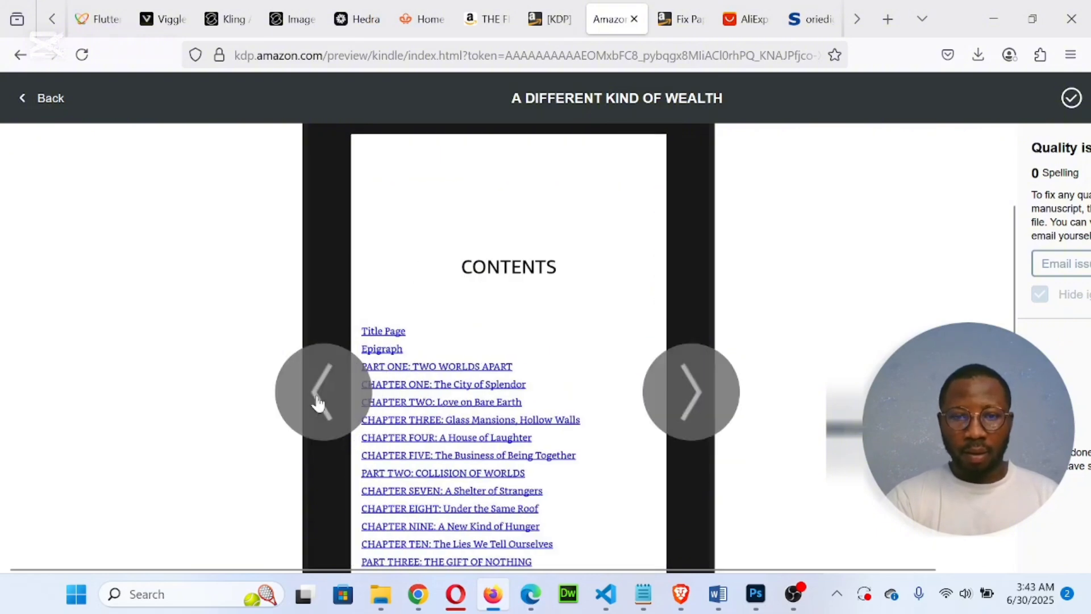
pyautogui.click(318, 400)
pyautogui.click(318, 401)
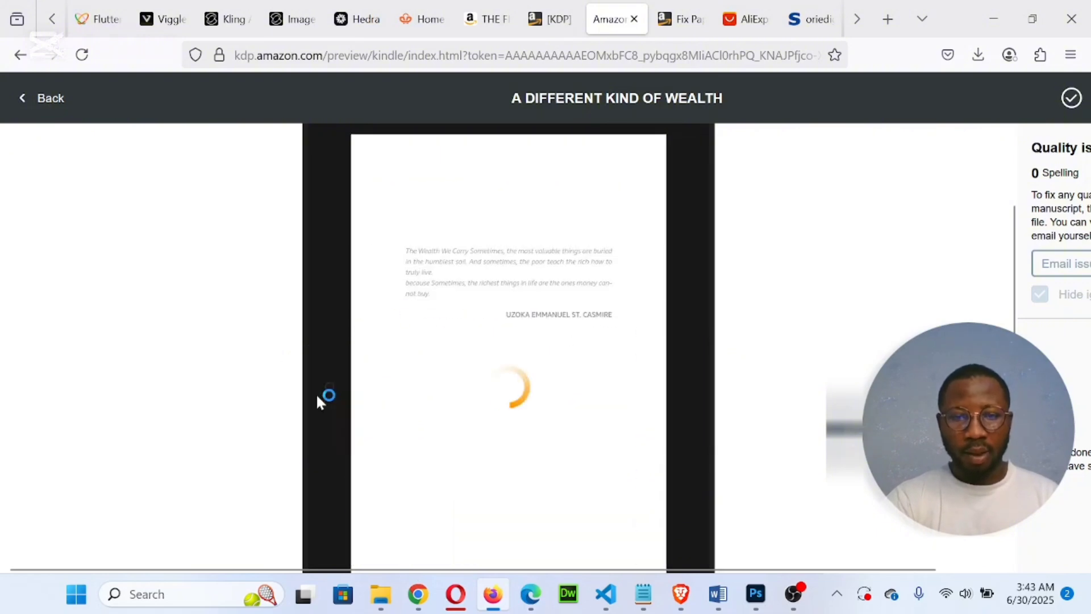
pyautogui.click(318, 401)
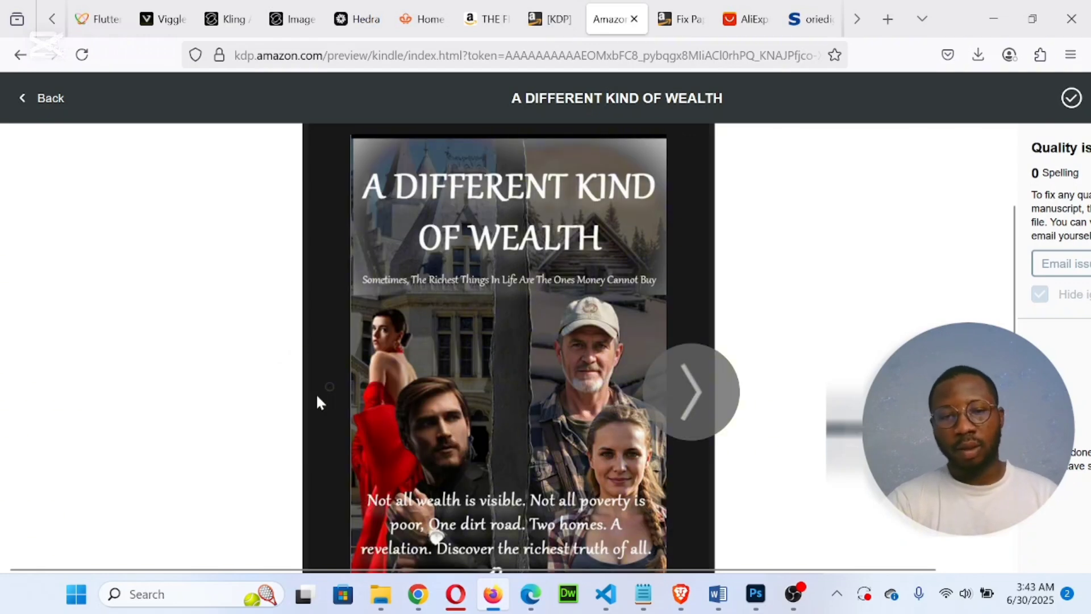
# Switch the tablet preview to landscape orientation and check the cover, title page and epigraph page
pyautogui.scroll(2, 872, 234)
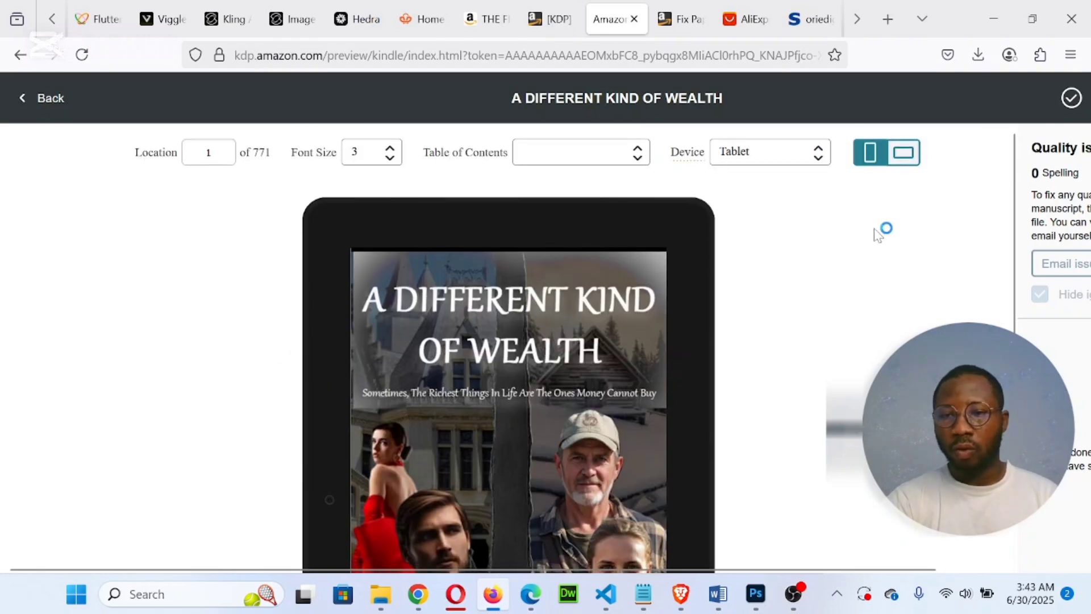
pyautogui.click(903, 162)
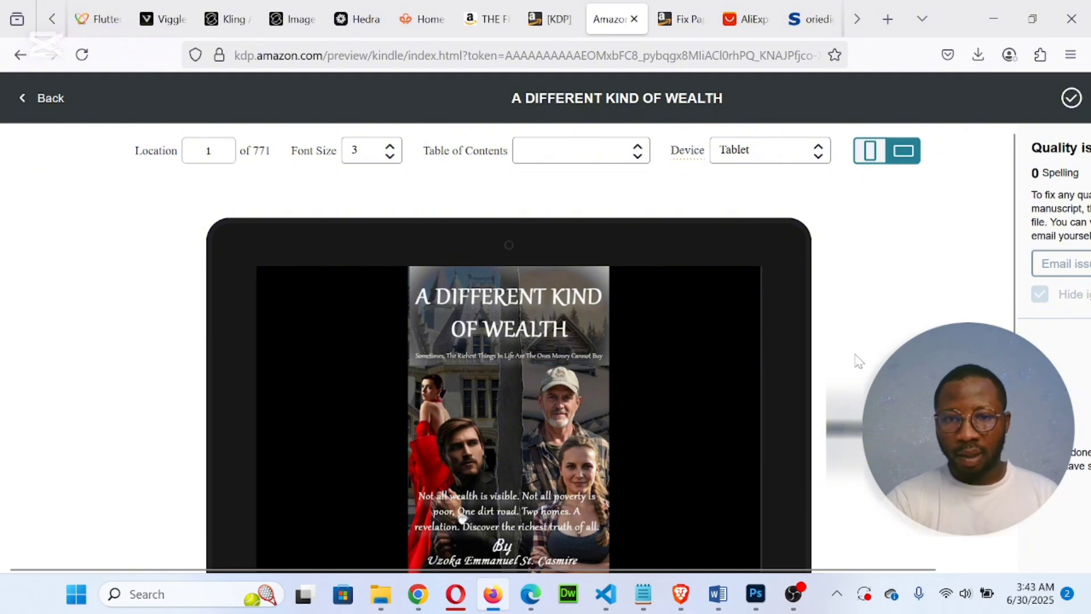
pyautogui.scroll(-2, 858, 361)
pyautogui.scroll(2, 855, 360)
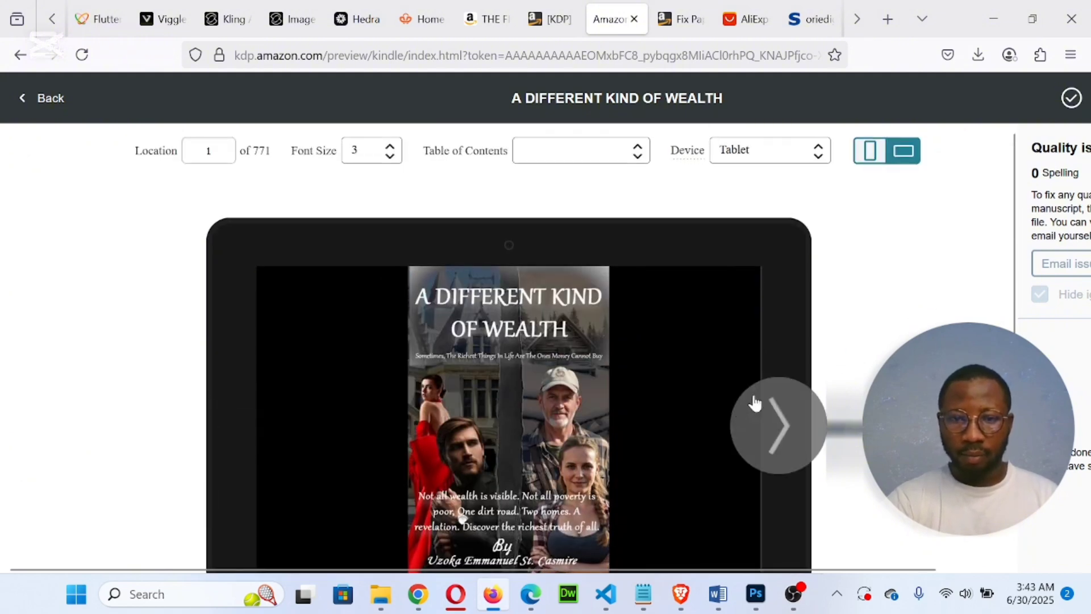
pyautogui.click(762, 426)
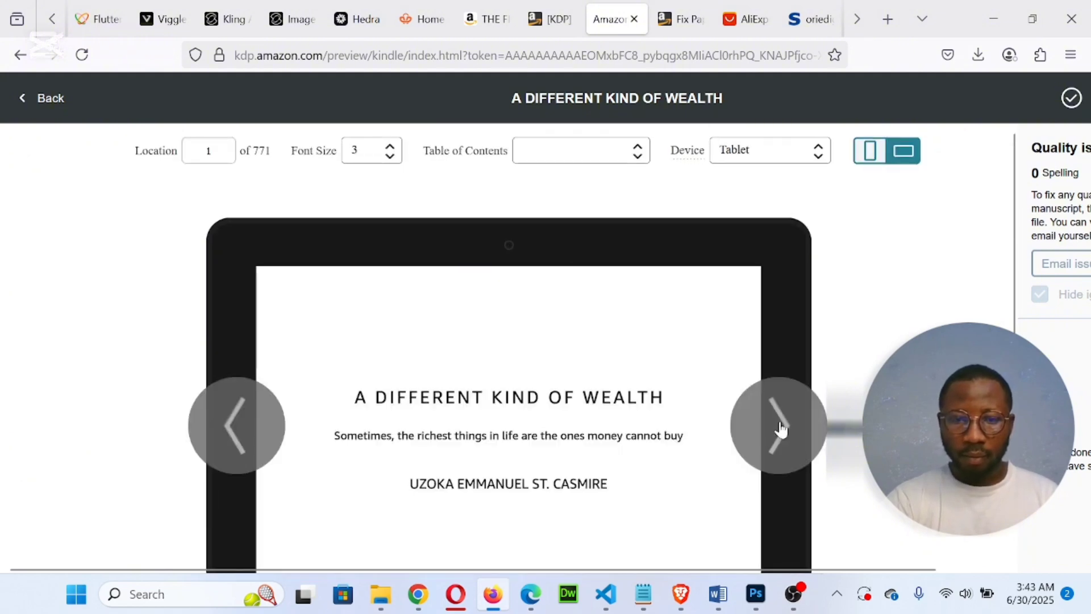
pyautogui.scroll(-3, 782, 429)
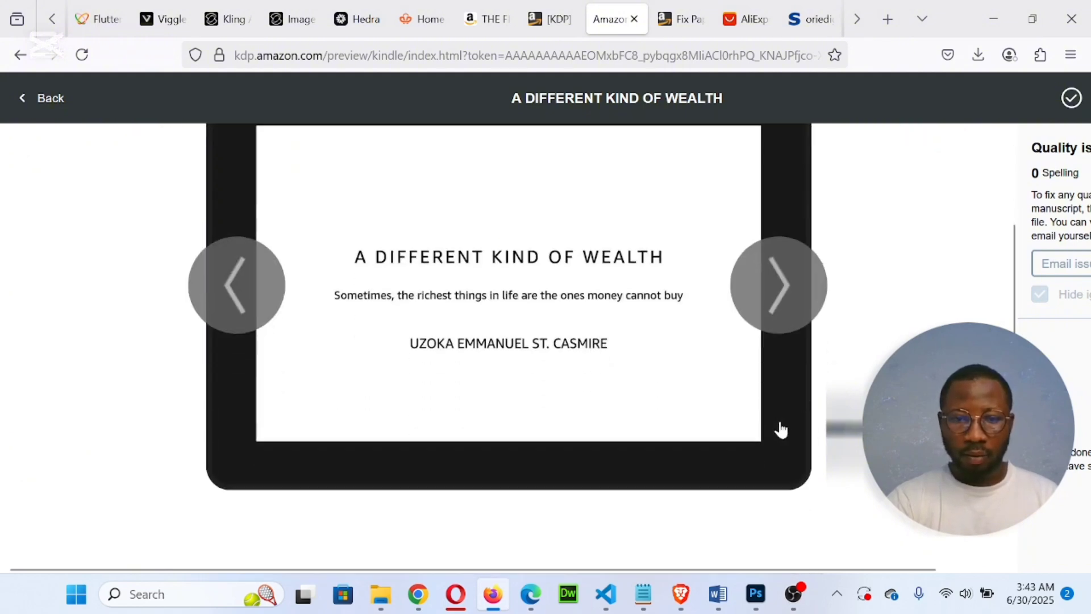
pyautogui.click(787, 304)
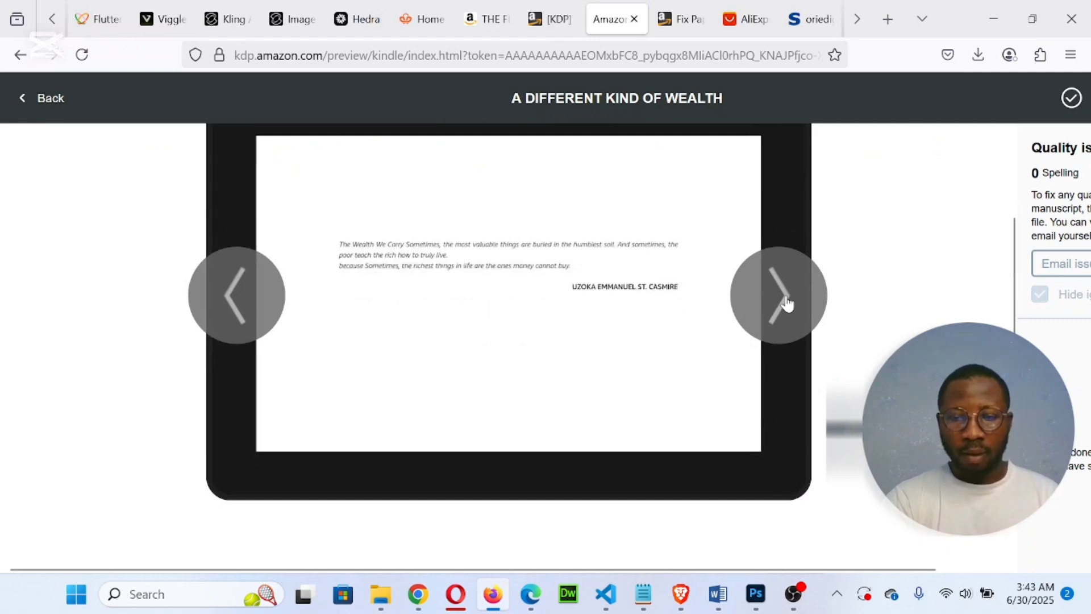
pyautogui.scroll(1, 787, 304)
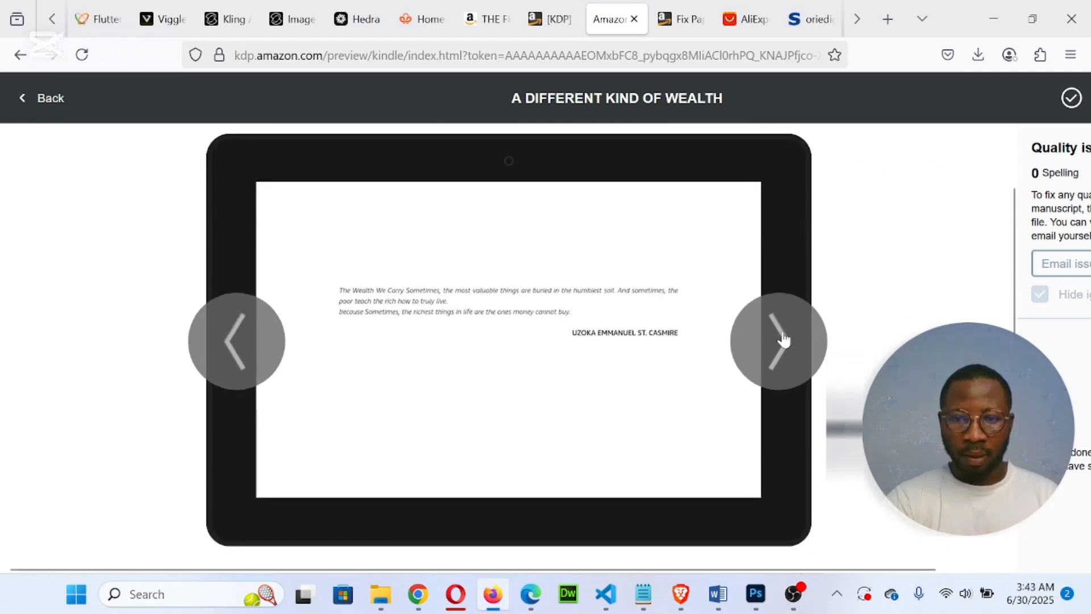
# Page forward in landscape through the table of contents to the Part One divider, checking the chapter links
pyautogui.click(784, 339)
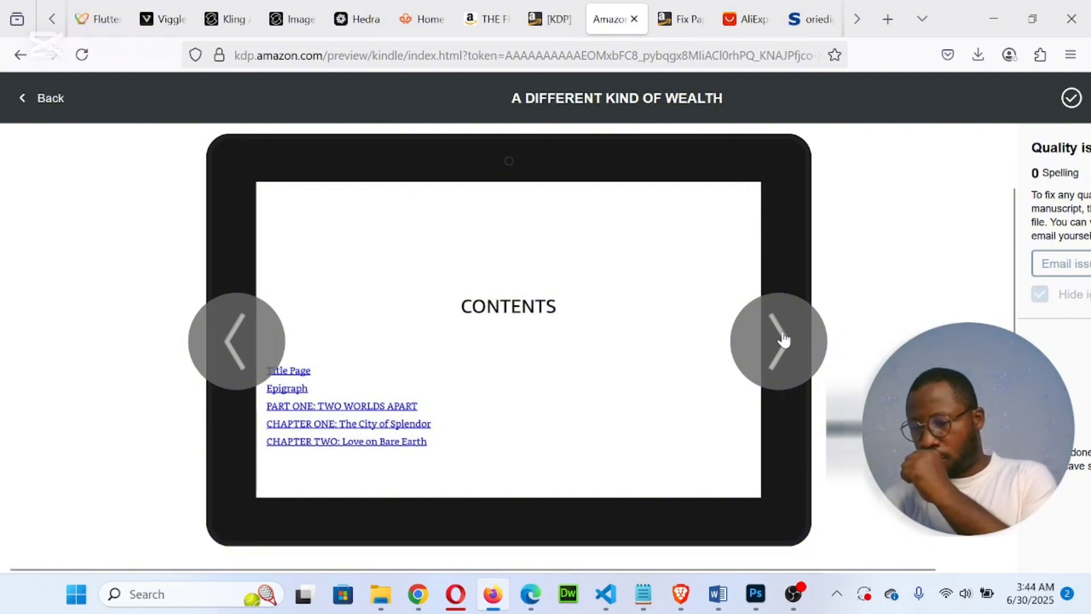
pyautogui.click(784, 339)
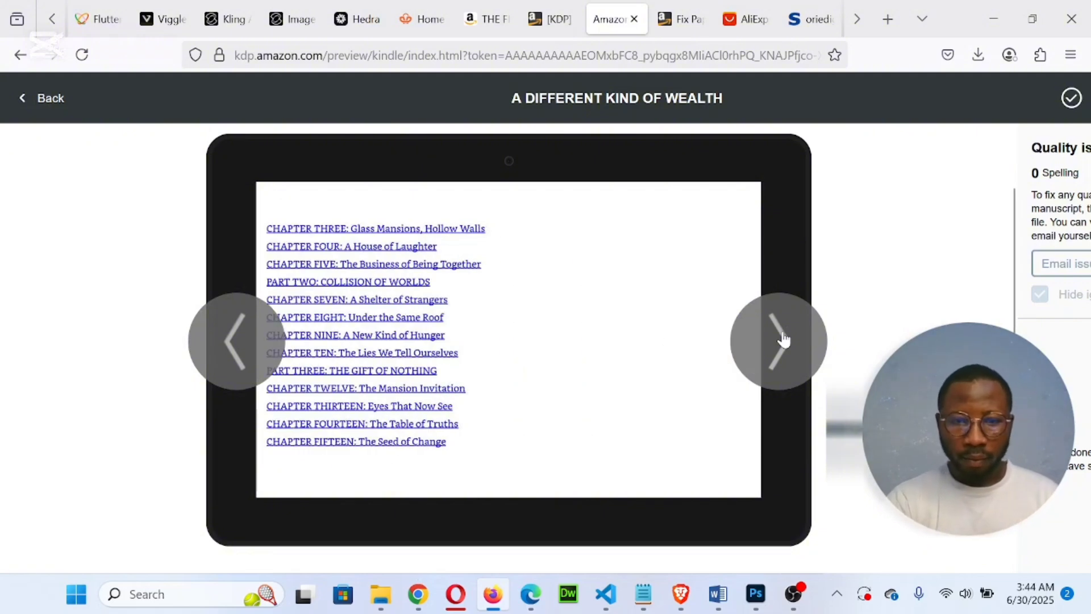
pyautogui.click(784, 339)
pyautogui.click(785, 339)
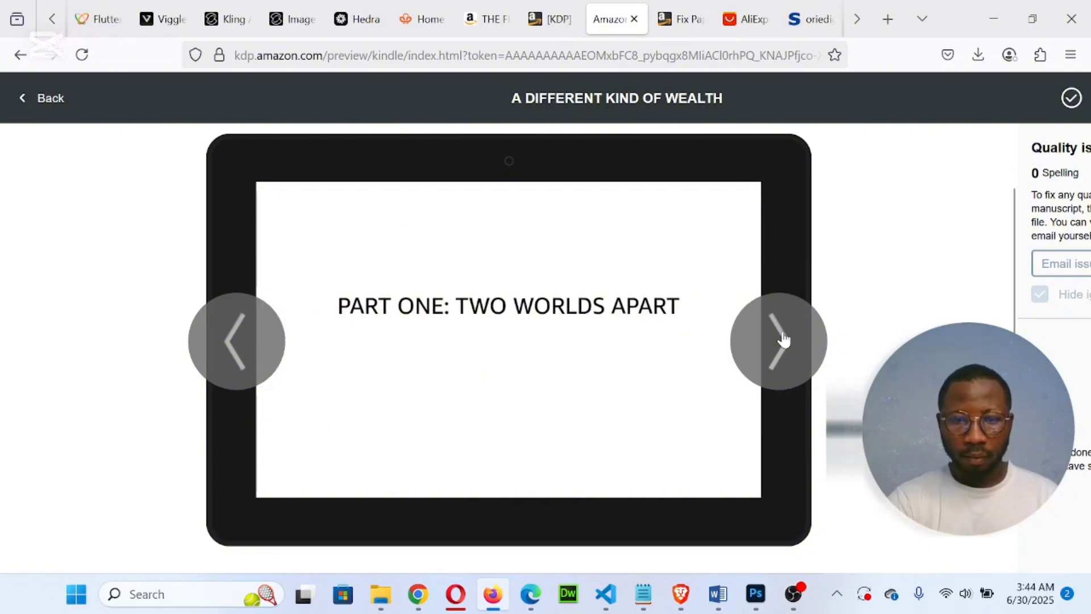
# Page through Chapter One in landscape to its closing page, checking the heading and text layout
pyautogui.click(785, 339)
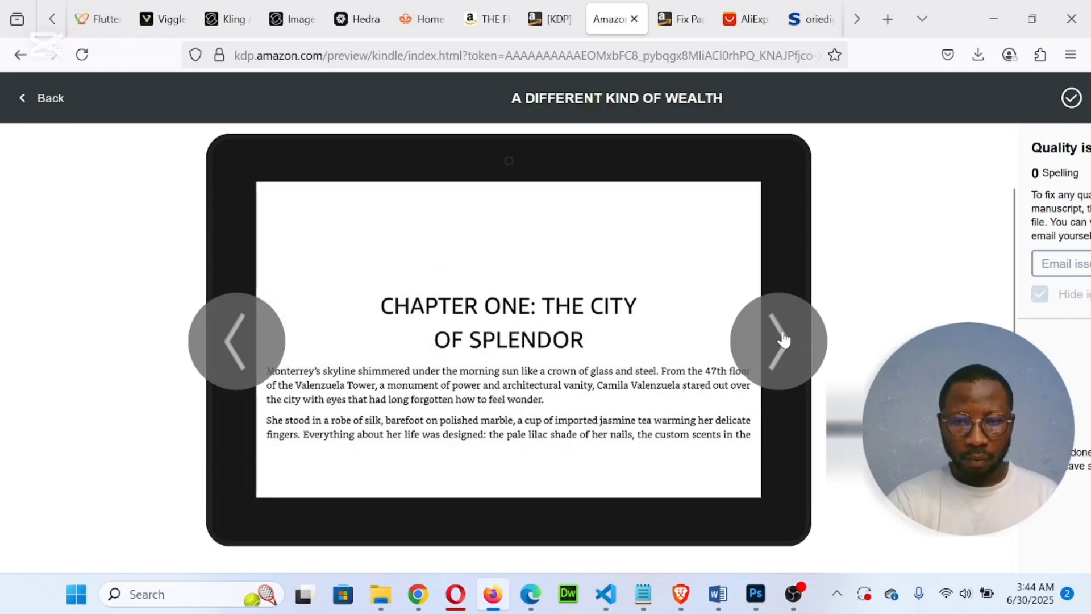
pyautogui.click(784, 340)
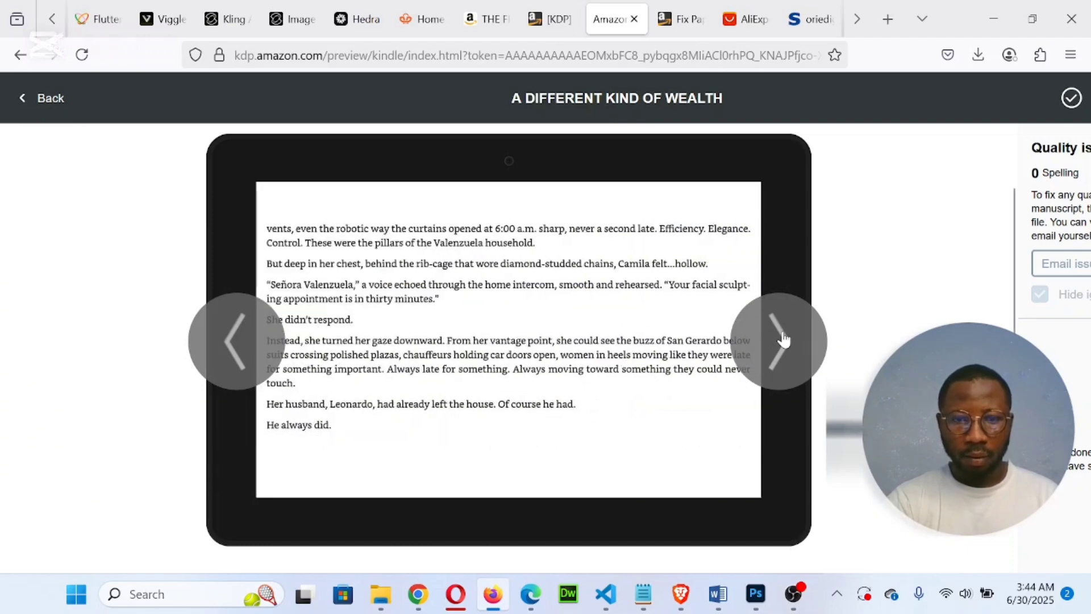
pyautogui.click(784, 340)
pyautogui.click(784, 339)
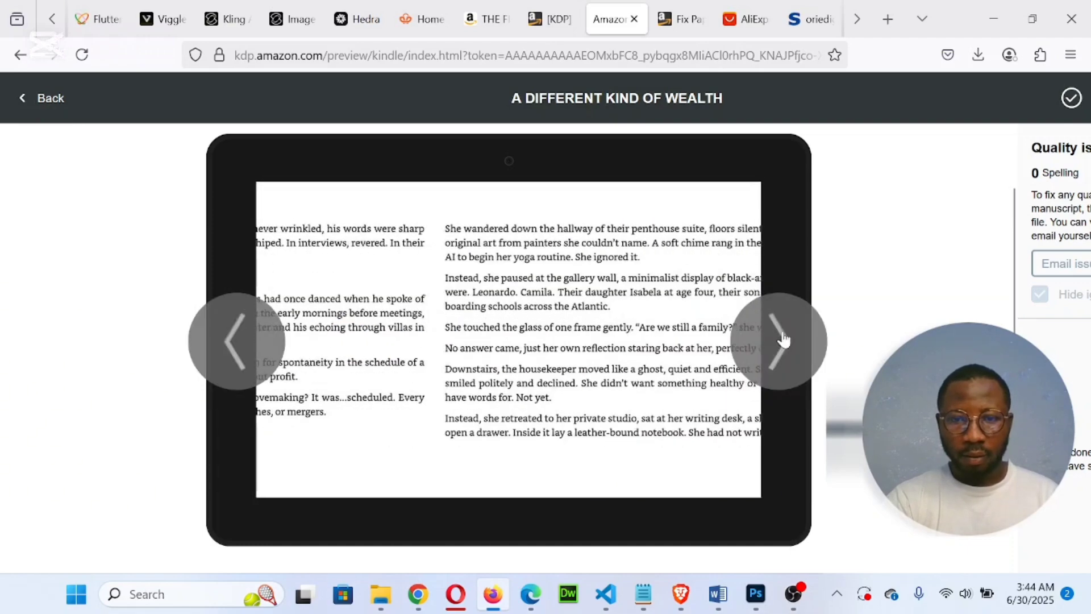
pyautogui.click(784, 339)
pyautogui.click(783, 339)
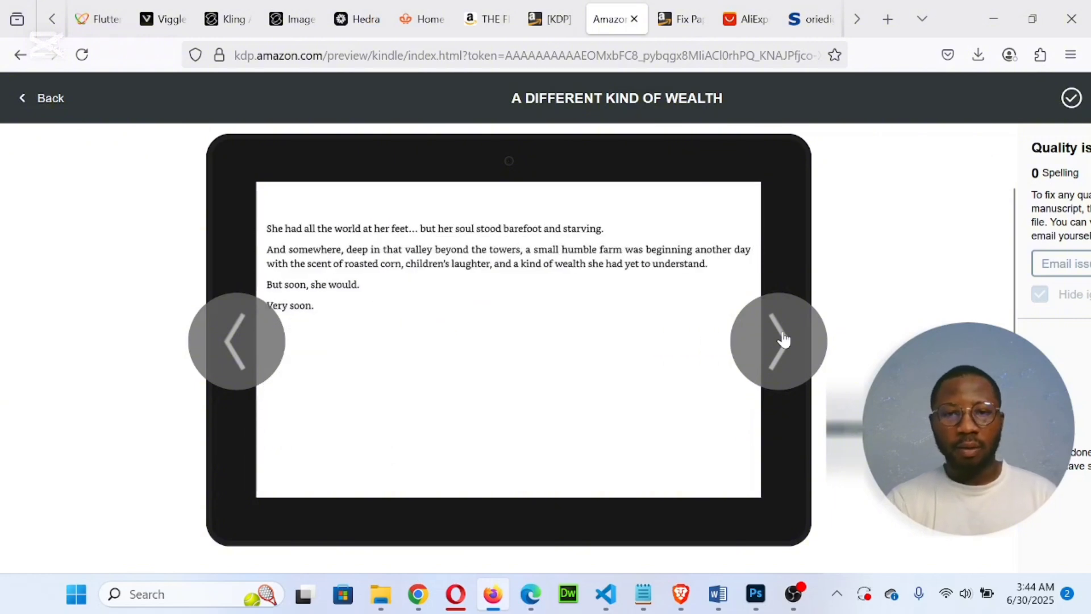
# Switch the tablet preview back to portrait orientation and inspect how the Chapter One page is laid out
pyautogui.scroll(2, 864, 237)
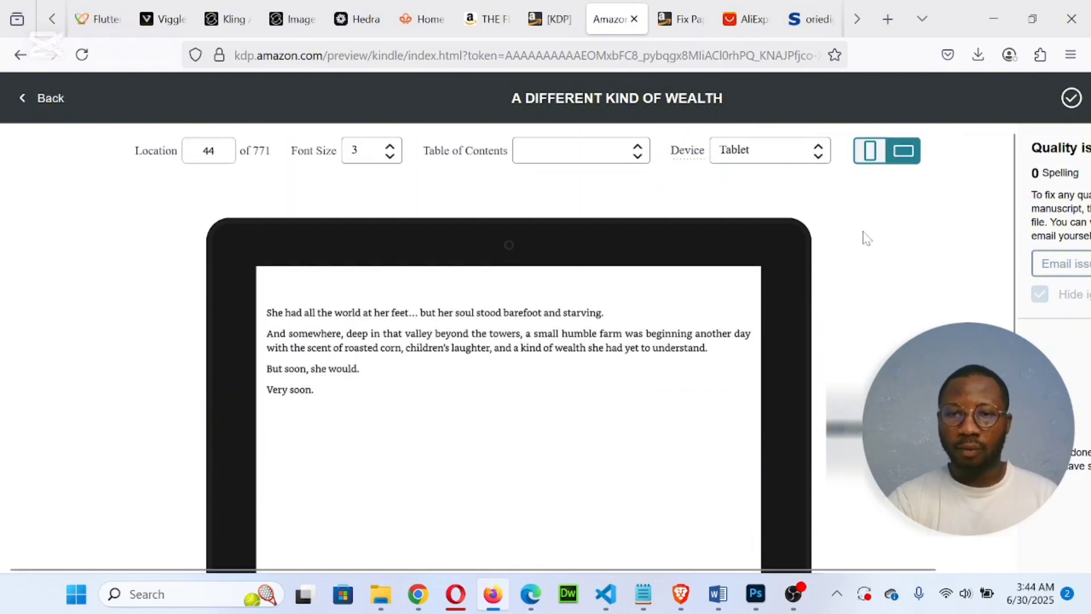
pyautogui.click(870, 151)
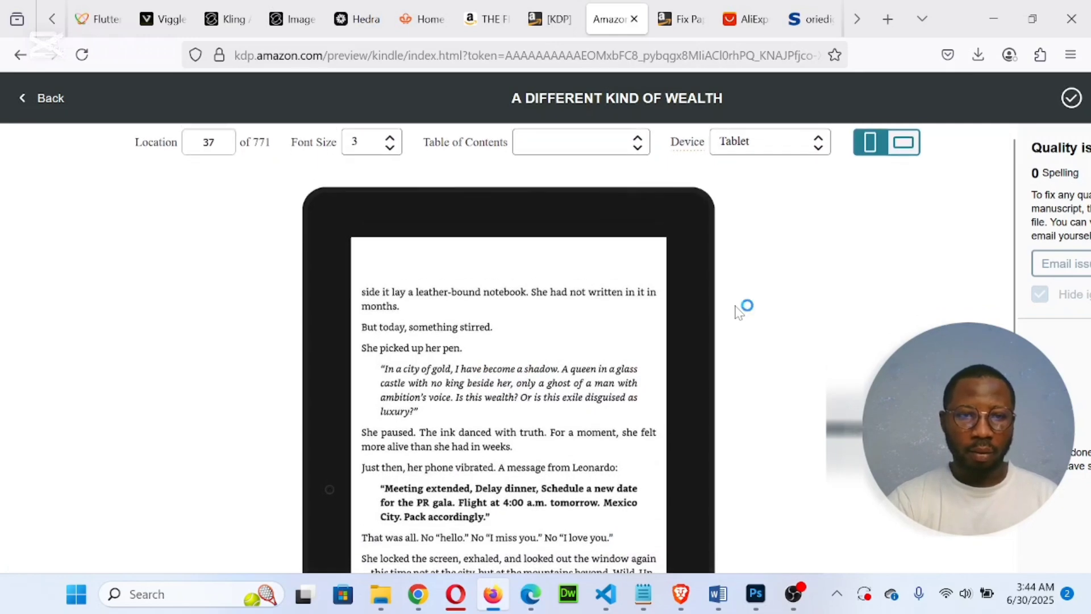
pyautogui.scroll(-1, 739, 313)
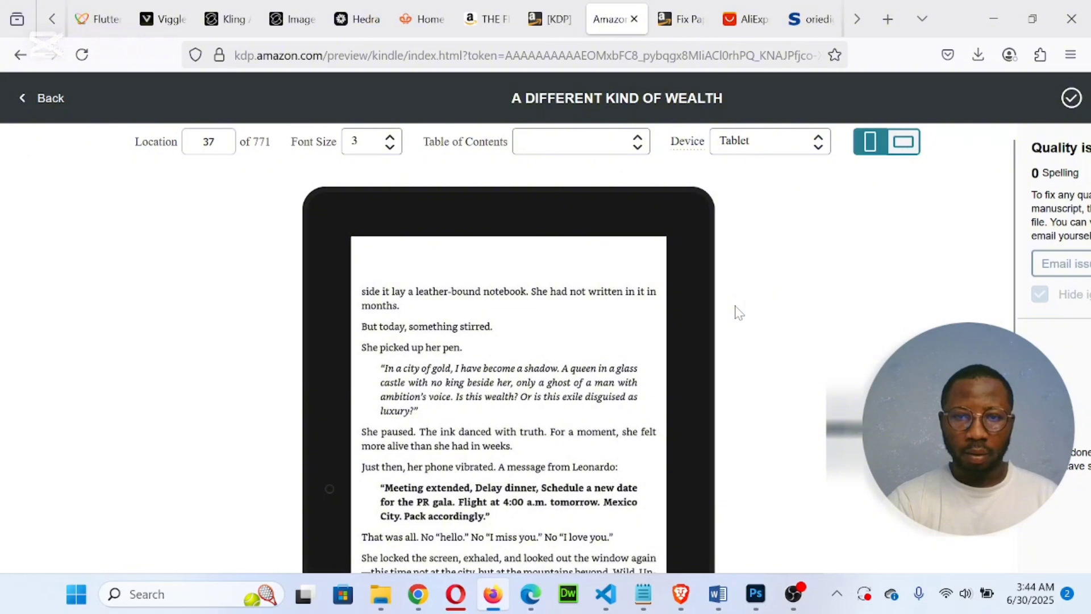
pyautogui.scroll(-5, 739, 313)
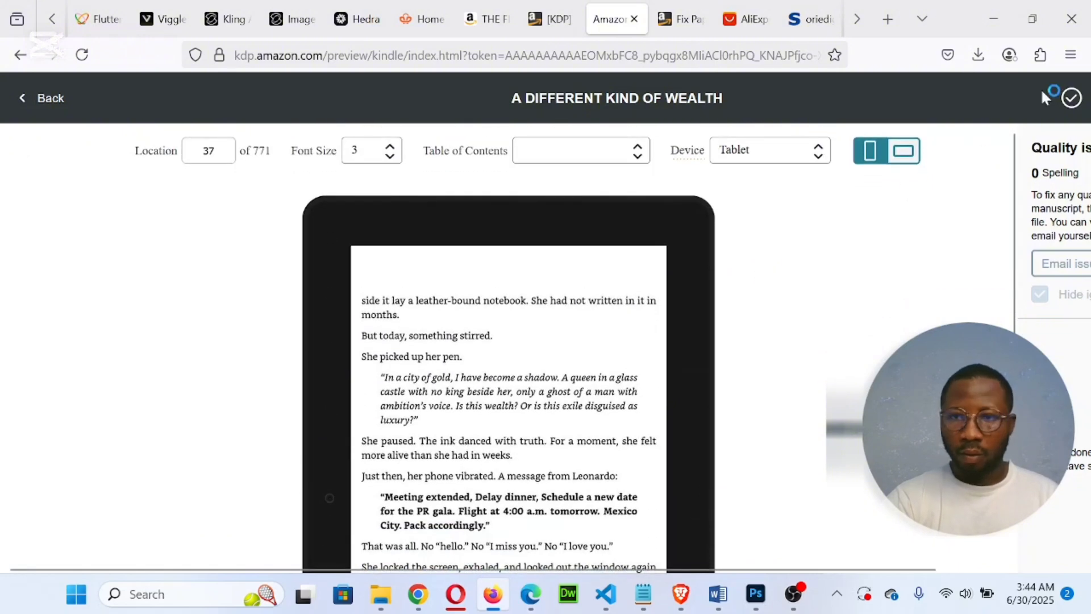
pyautogui.click(1071, 101)
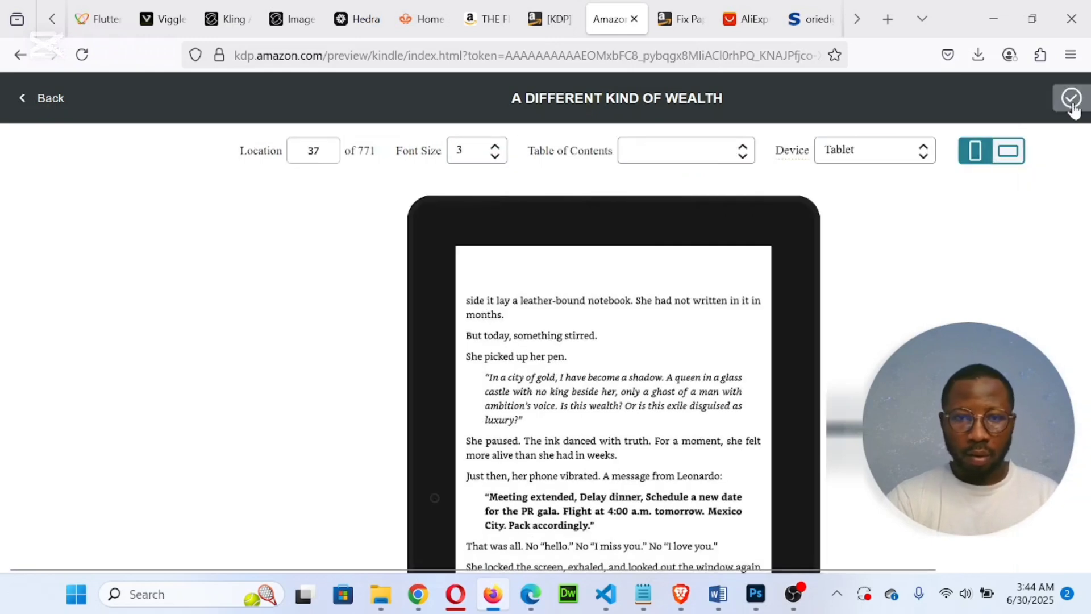
pyautogui.click(1071, 102)
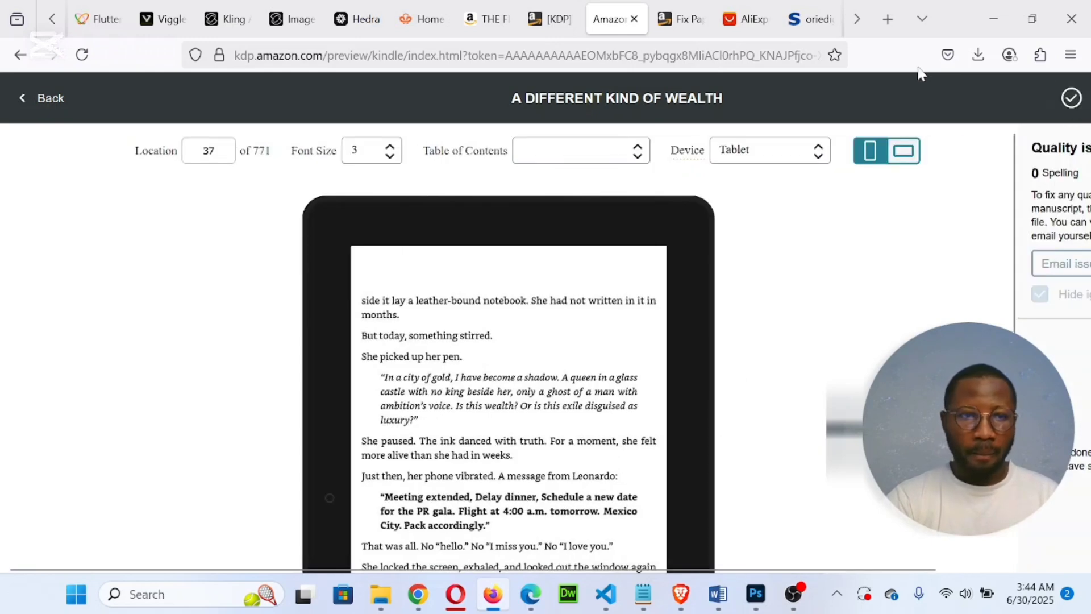
pyautogui.click(1033, 19)
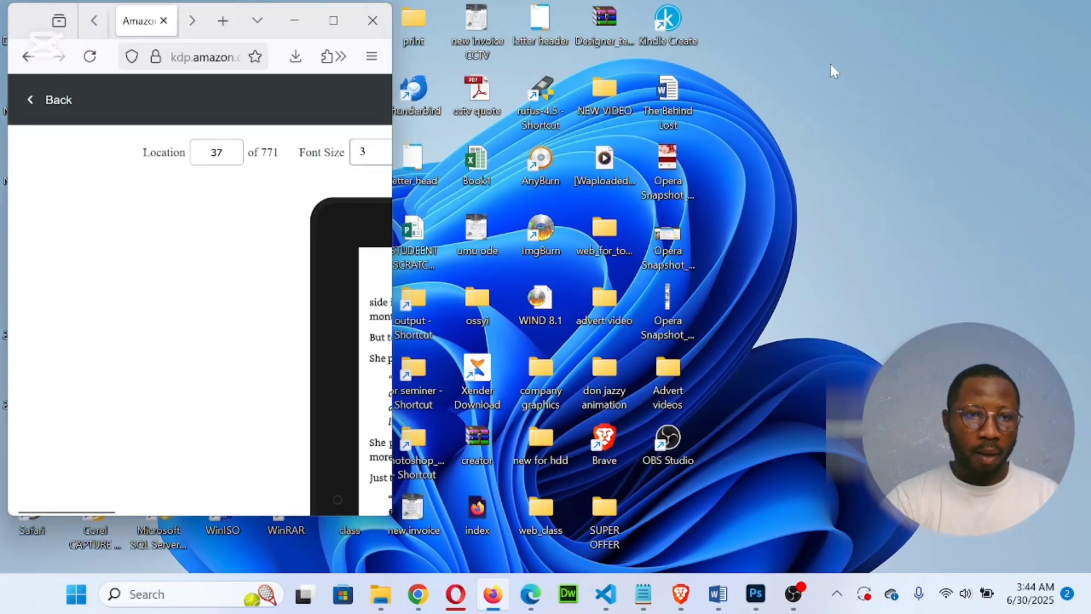
pyautogui.click(341, 17)
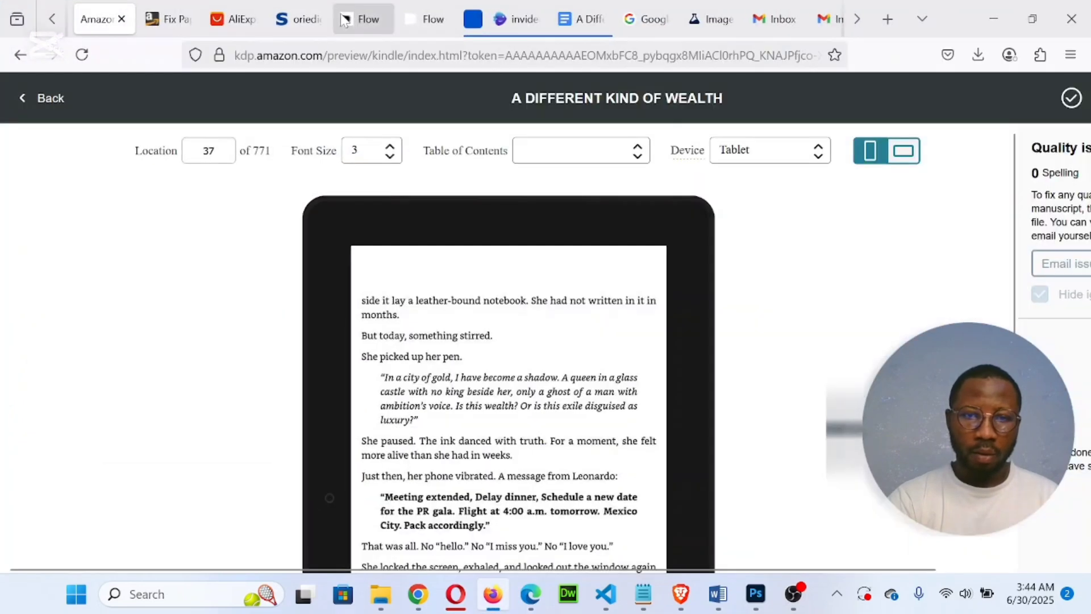
# Return from the previewer to the Kindle eBook content page and review the optional ISBN, Publisher and Accessibility Features sections
pyautogui.click(33, 100)
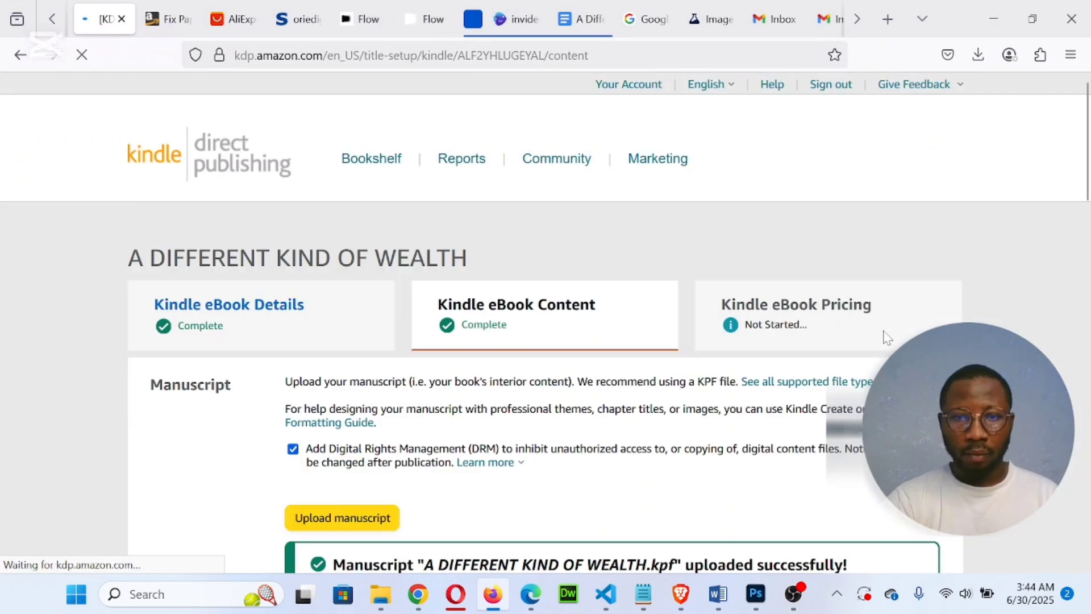
pyautogui.scroll(-20, 781, 398)
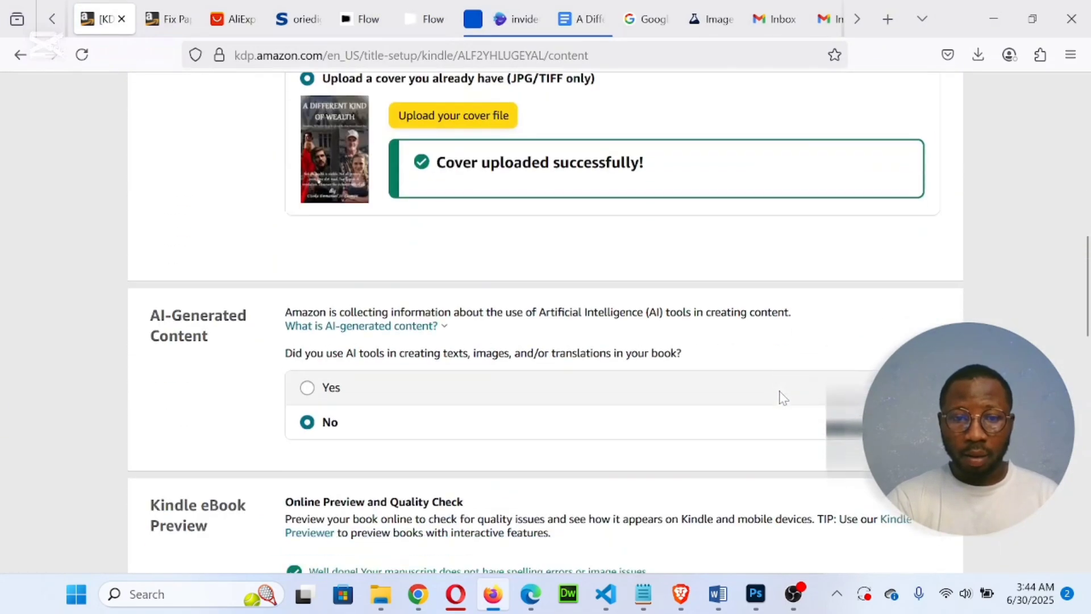
pyautogui.scroll(-5, 781, 398)
pyautogui.scroll(1, 782, 398)
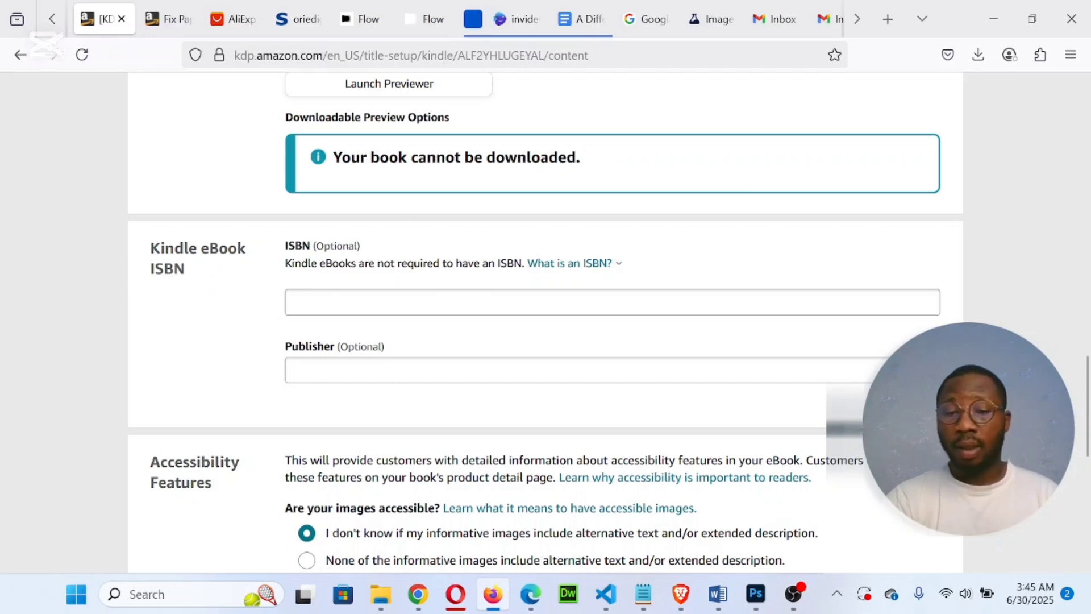
pyautogui.scroll(-3, 381, 373)
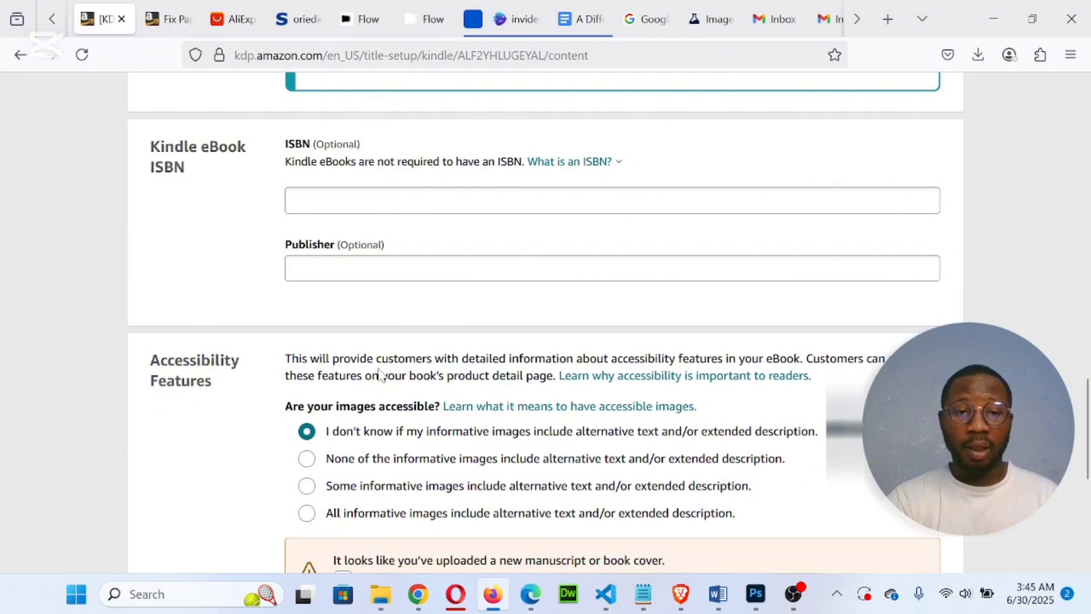
pyautogui.scroll(-3, 381, 372)
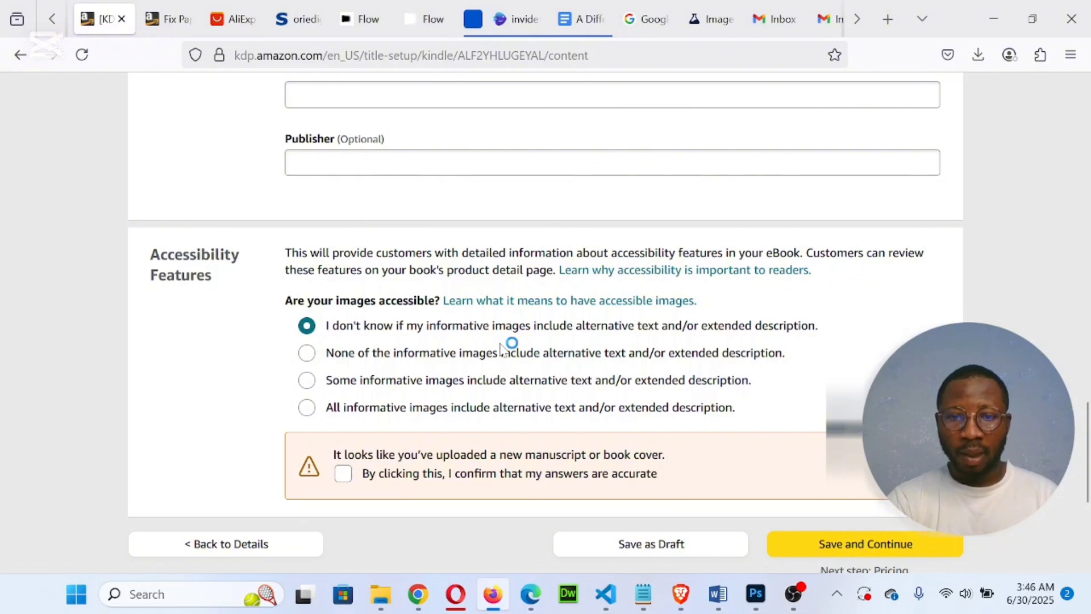
# Declare that all informative images include alternative text and/or extended description, and save the content page to continue to pricing
pyautogui.scroll(-1, 502, 349)
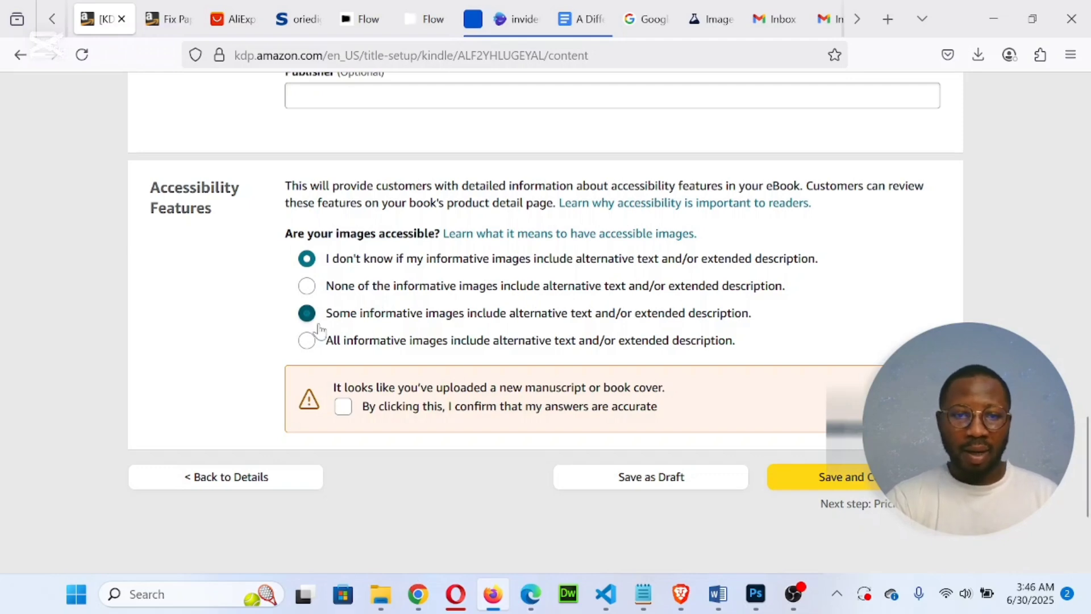
pyautogui.click(306, 348)
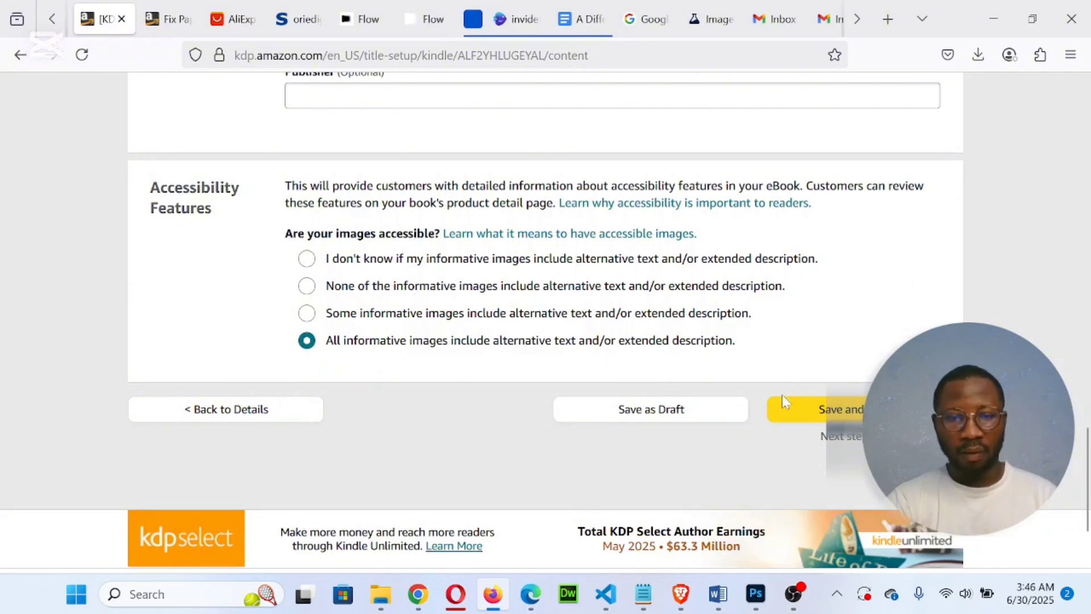
pyautogui.click(851, 416)
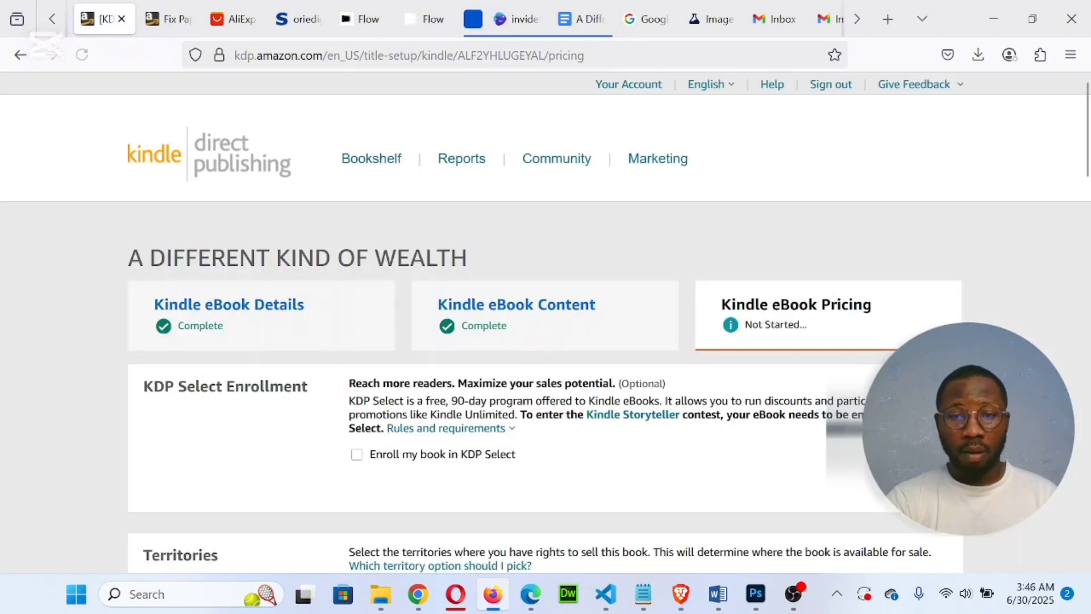
# Enroll the book in KDP Select on the Kindle eBook pricing page
pyautogui.scroll(-3, 727, 407)
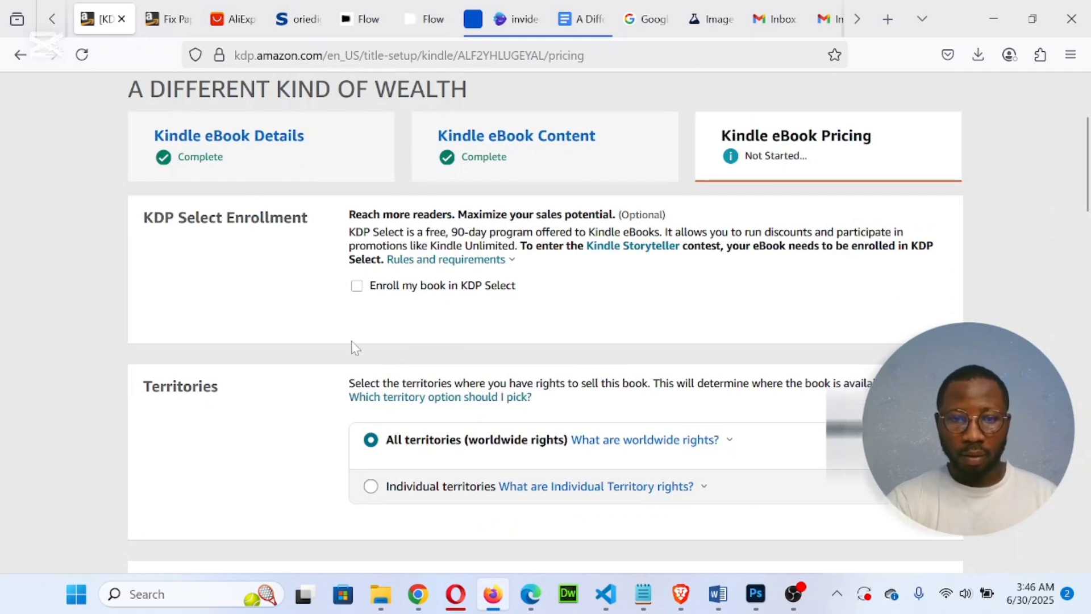
pyautogui.click(358, 289)
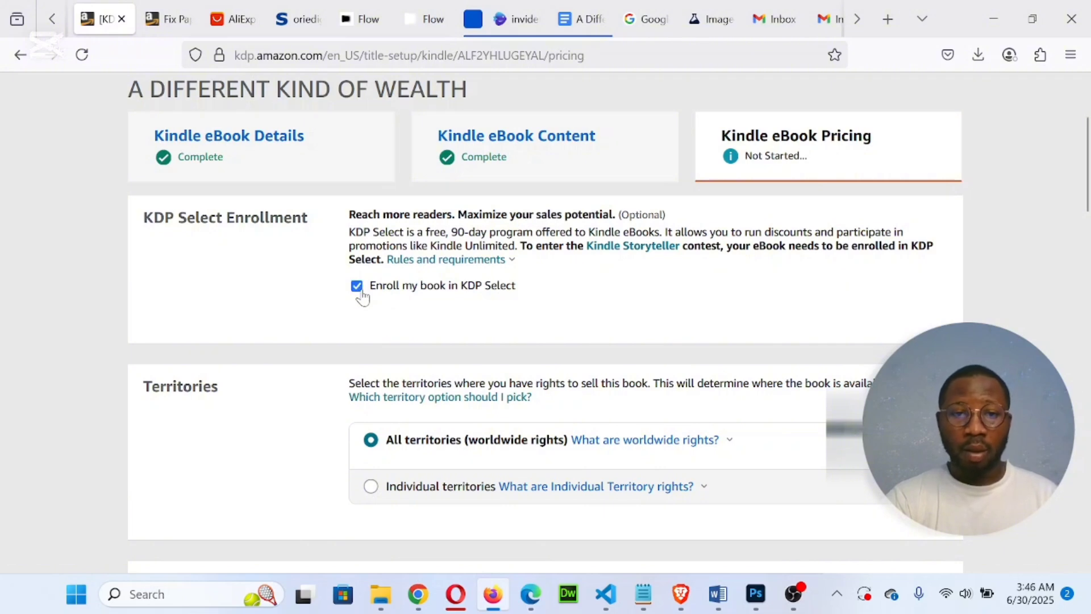
pyautogui.click(675, 307)
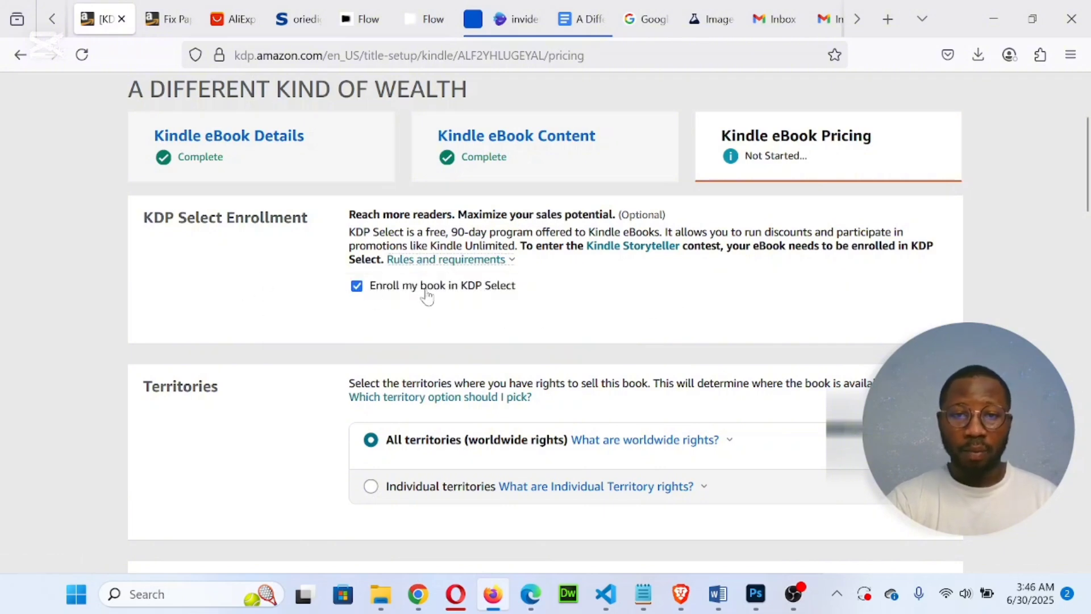
# Switch to individual territories to look through the country list, and set the rights back to all territories (worldwide rights)
pyautogui.scroll(-2, 629, 320)
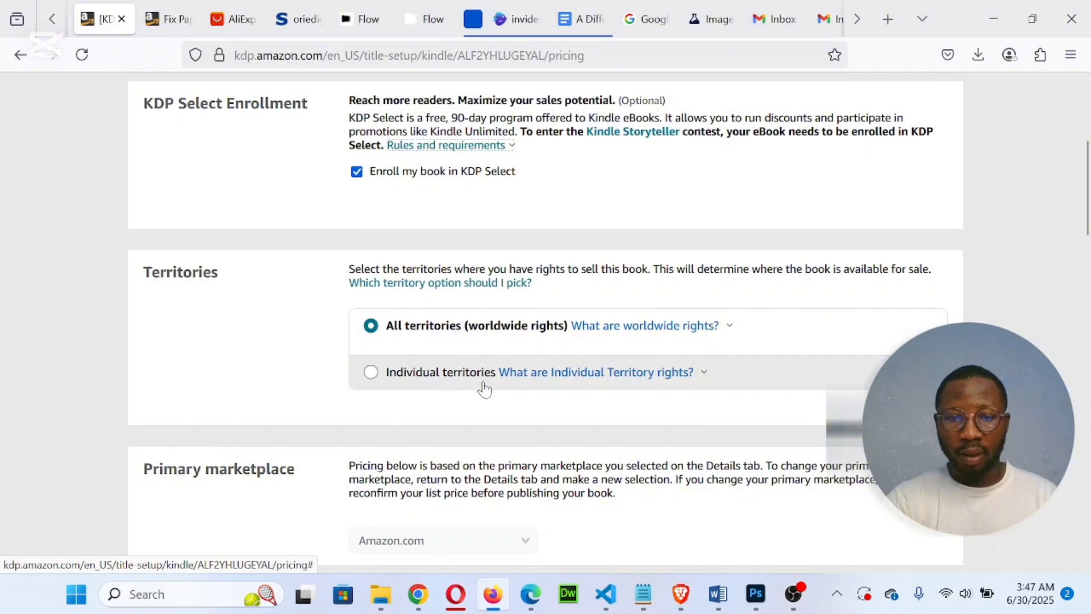
pyautogui.click(371, 373)
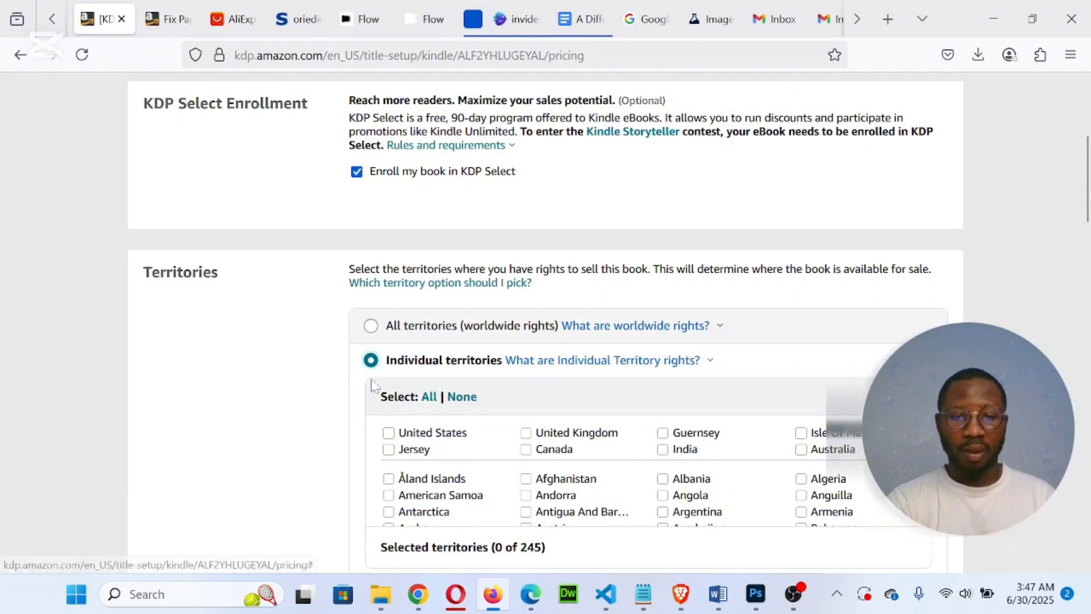
pyautogui.scroll(-3, 503, 465)
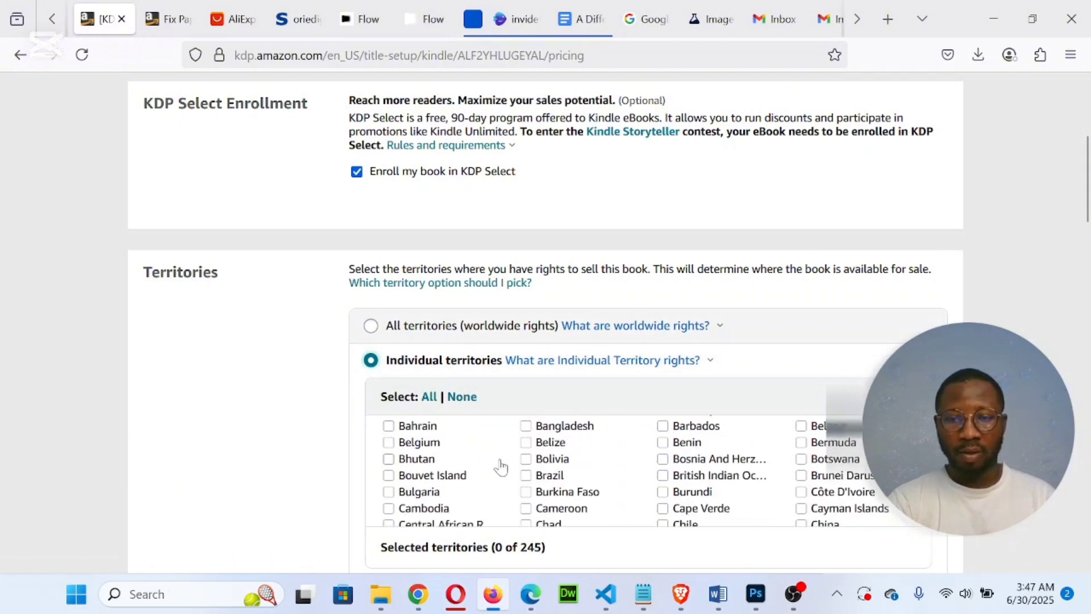
pyautogui.scroll(-6, 629, 483)
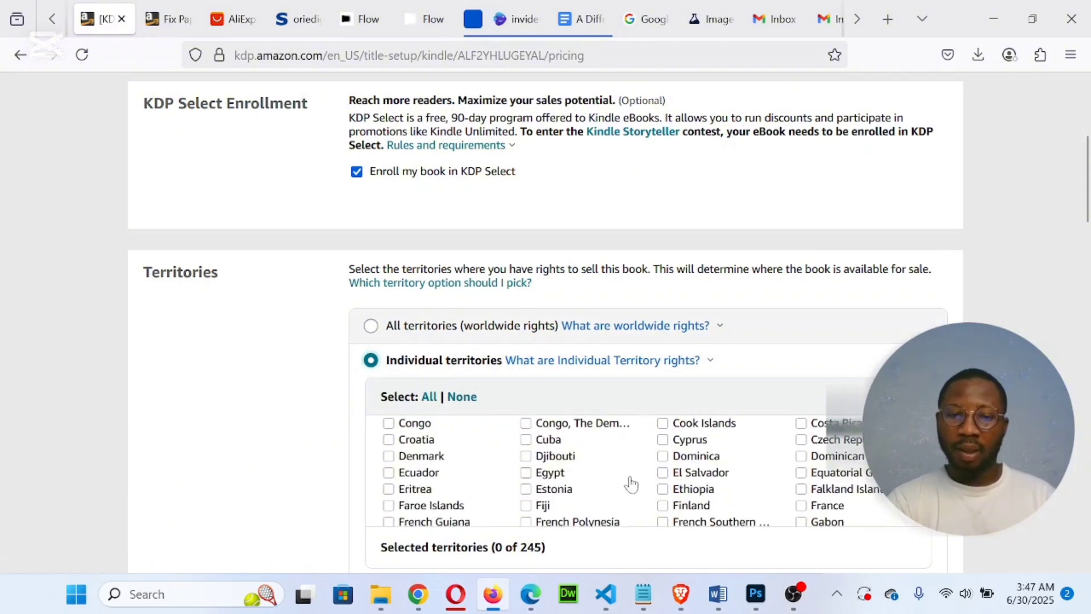
pyautogui.scroll(-3, 630, 484)
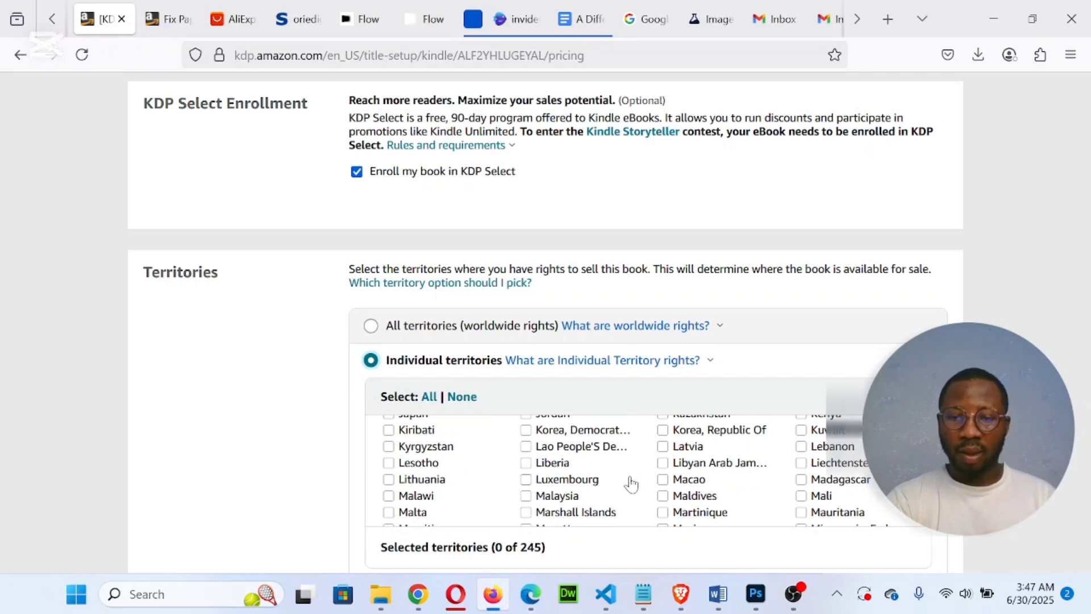
pyautogui.scroll(-6, 631, 484)
pyautogui.scroll(-3, 631, 483)
pyautogui.scroll(20, 631, 483)
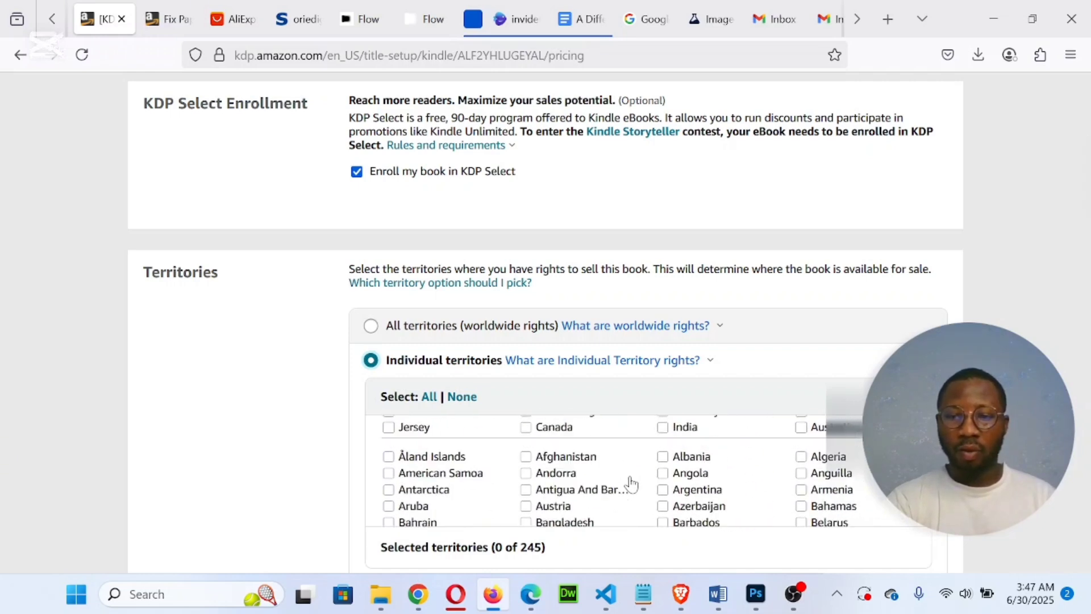
pyautogui.click(371, 329)
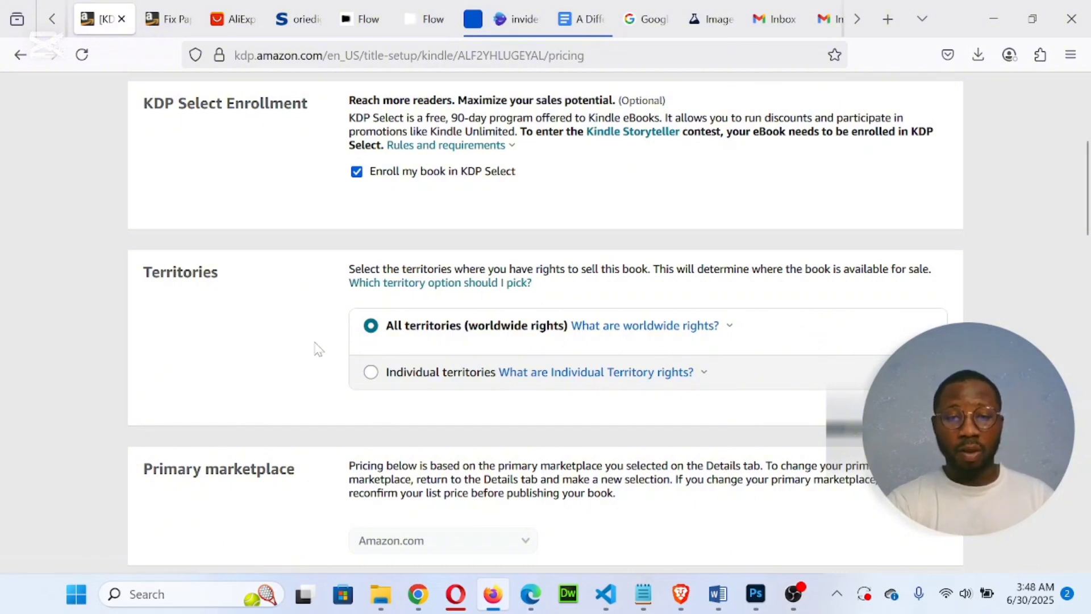
# Review the primary marketplace and pricing sections, try the 35% royalty plan and choose the 70% plan
pyautogui.scroll(-4, 786, 425)
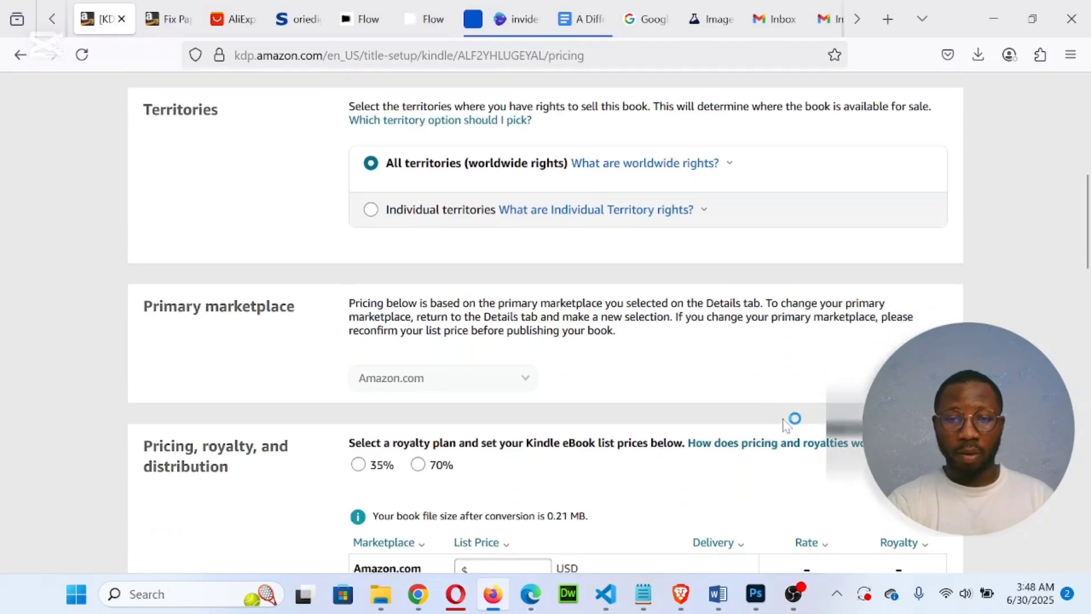
pyautogui.scroll(1, 786, 425)
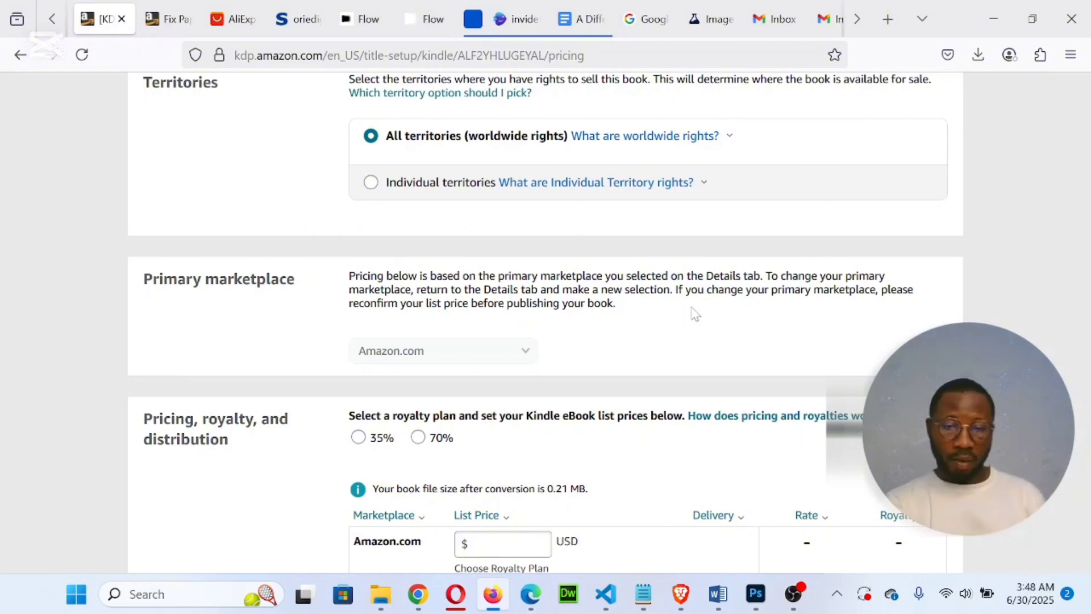
pyautogui.scroll(-3, 694, 314)
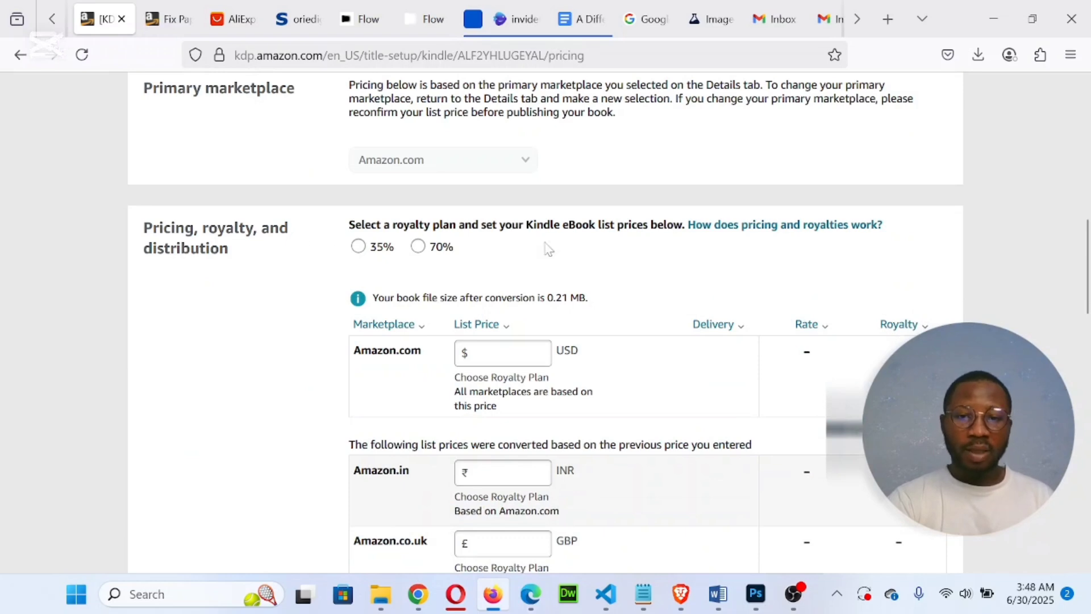
pyautogui.scroll(-1, 555, 251)
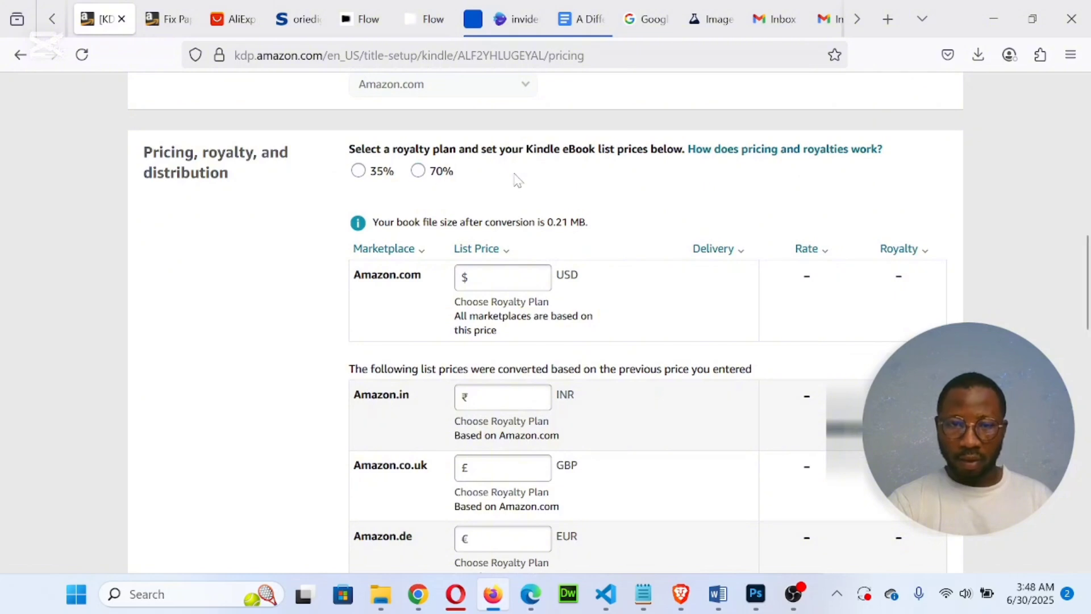
pyautogui.scroll(1, 518, 179)
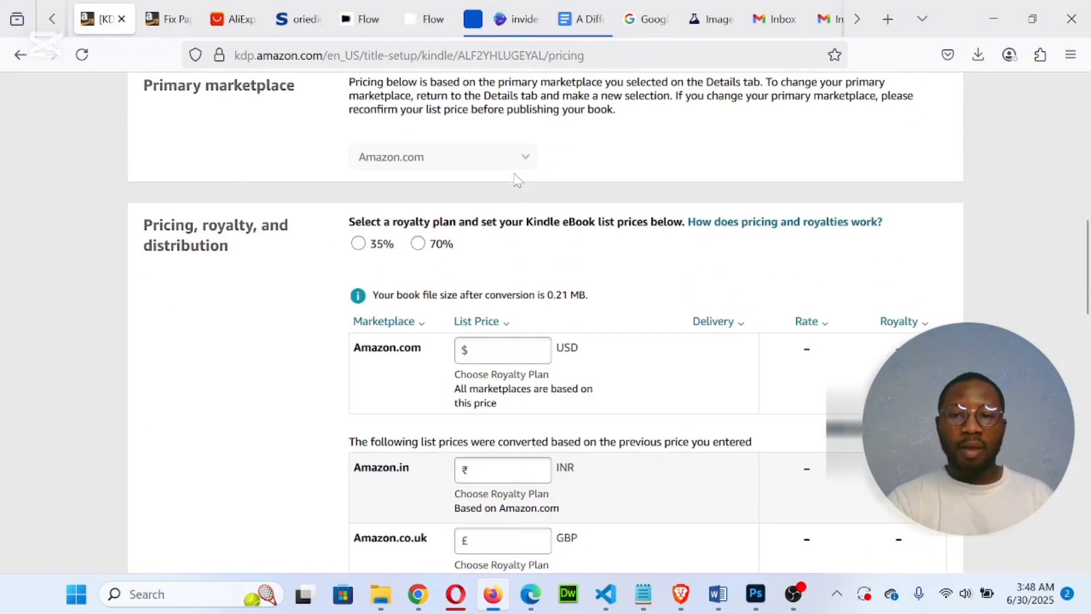
pyautogui.click(359, 245)
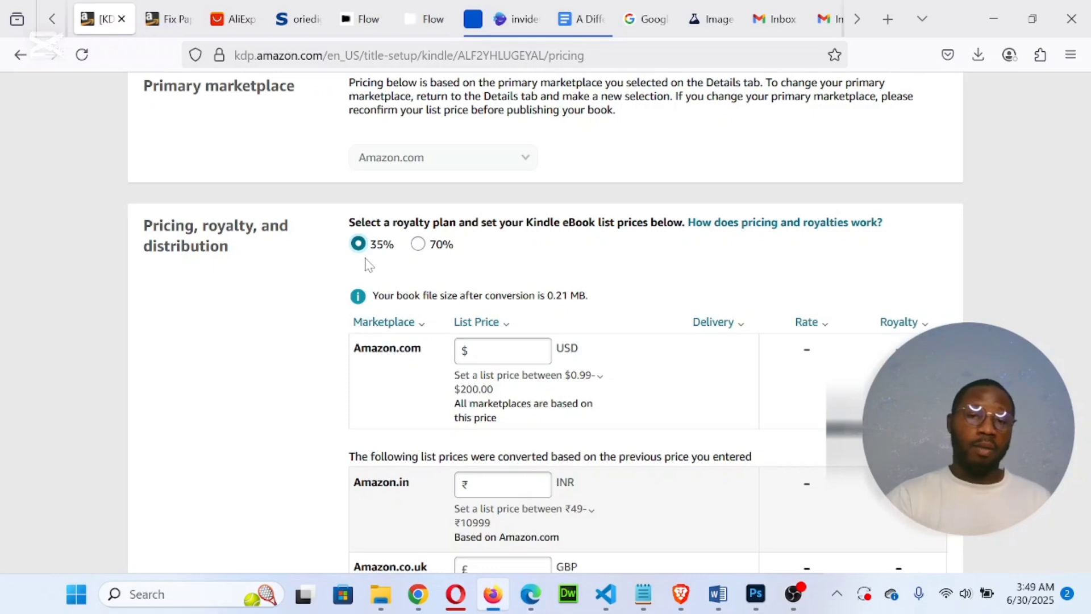
pyautogui.click(422, 245)
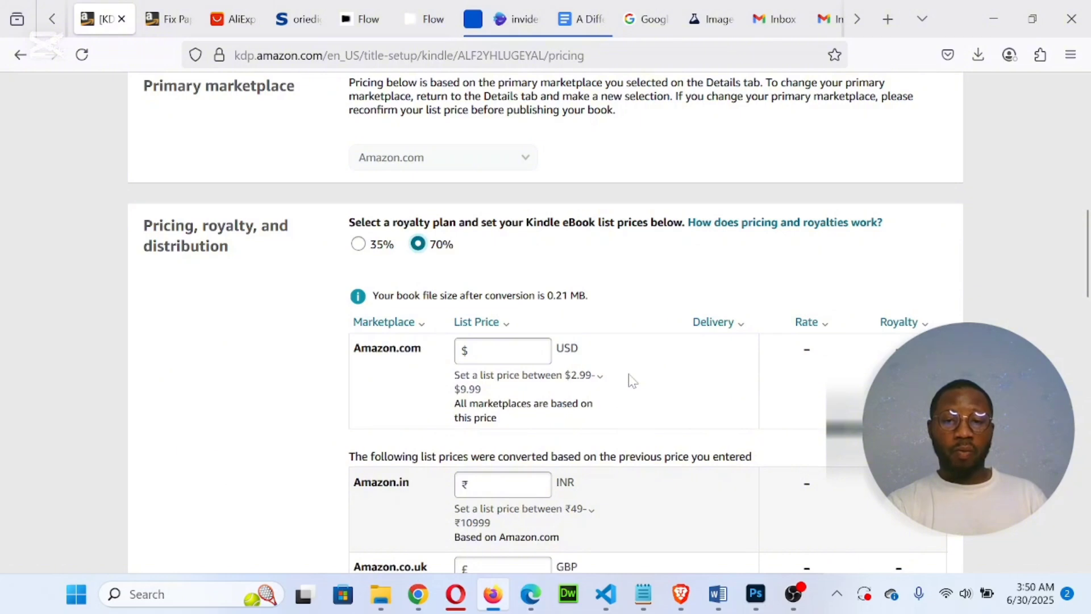
# Check the note explaining the allowed price range and set the Amazon.com list price to 3 USD
pyautogui.click(600, 376)
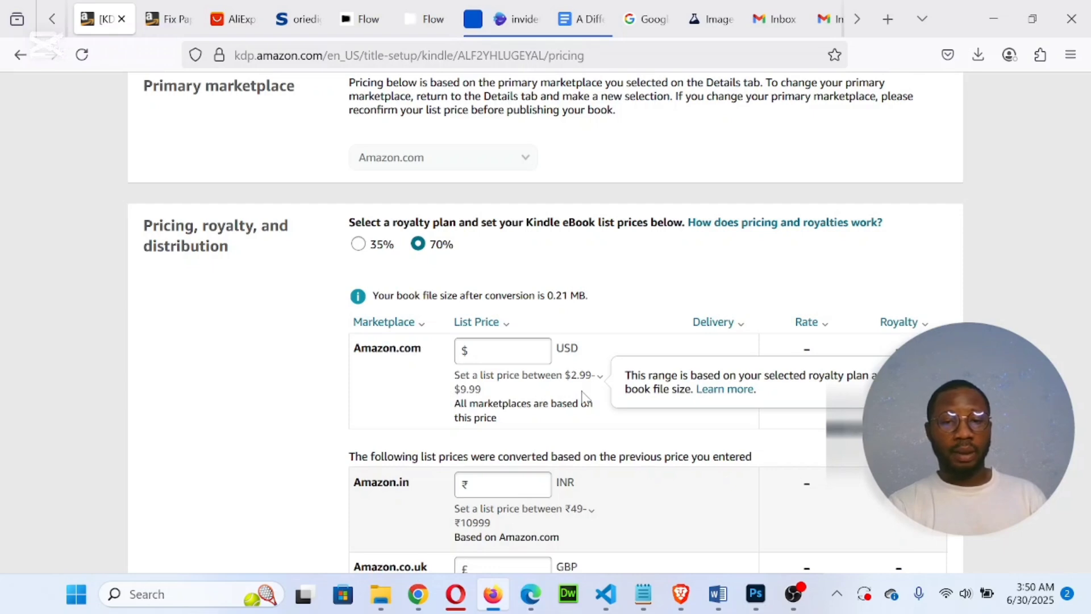
pyautogui.click(545, 351)
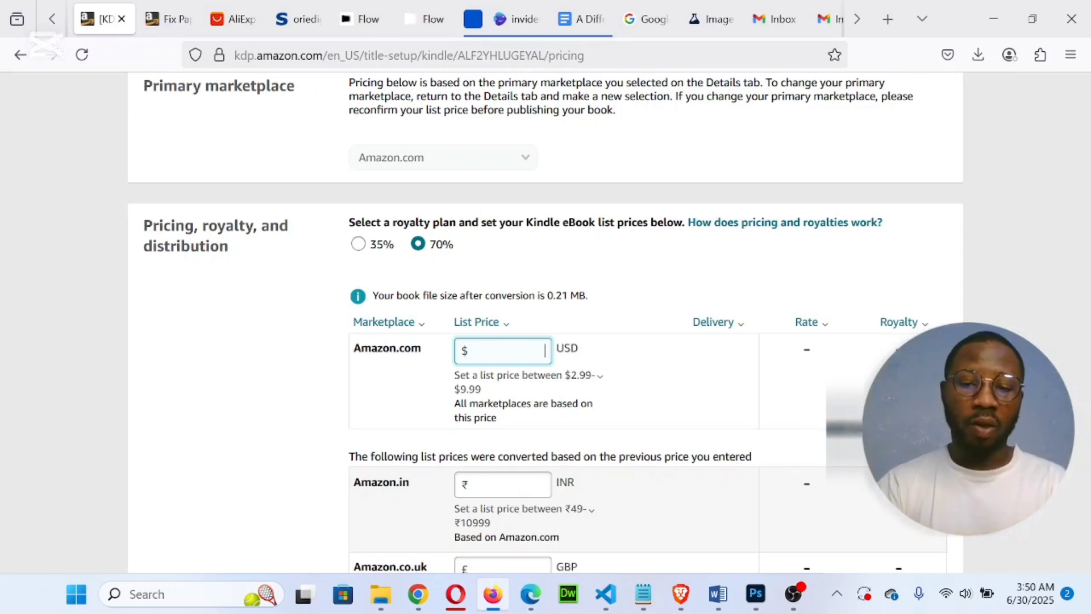
pyautogui.write('3')
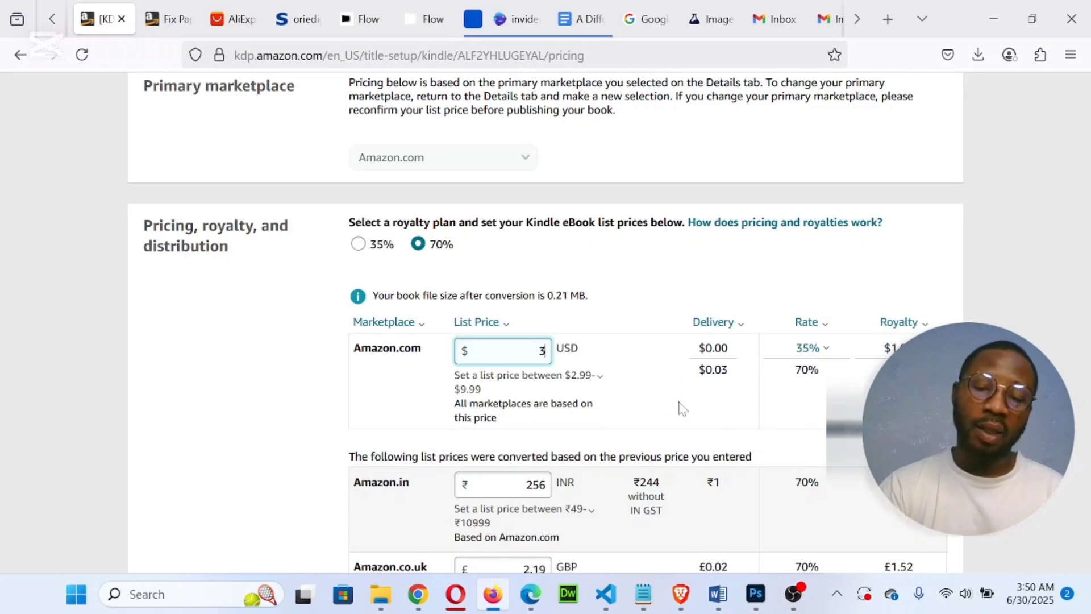
# Examine the delivery costs, rates and royalties for Amazon.com and the converted list prices of the other marketplaces
pyautogui.scroll(-2, 682, 408)
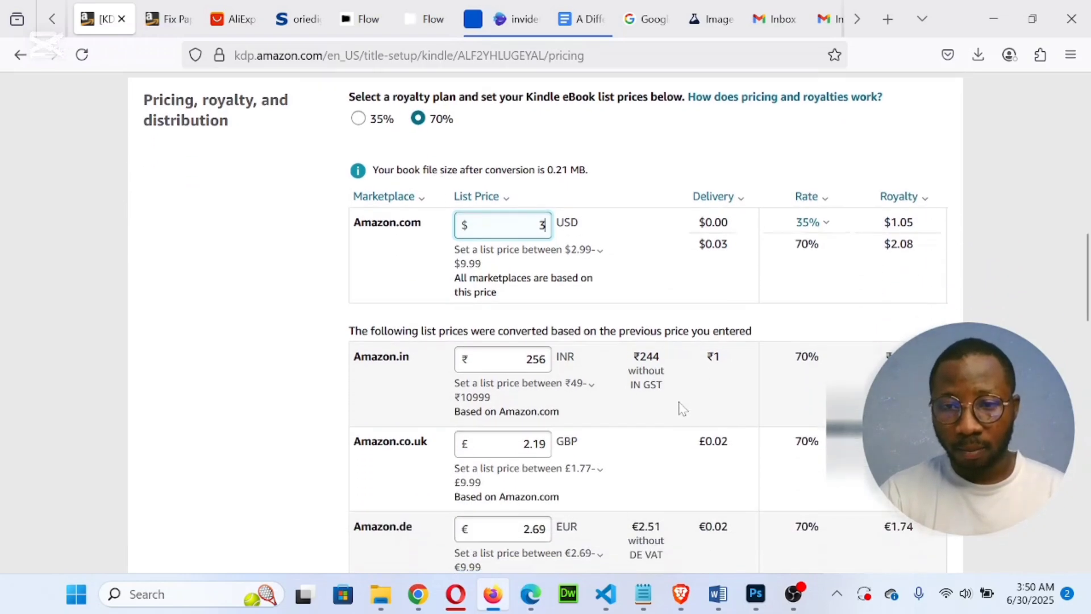
pyautogui.scroll(-1, 682, 407)
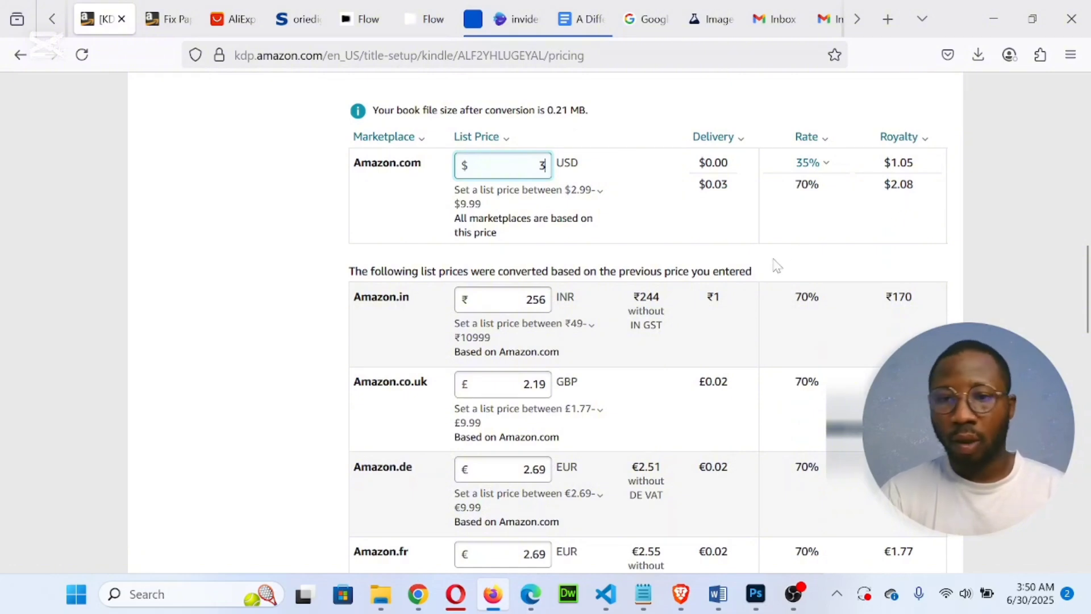
pyautogui.scroll(-2, 776, 266)
pyautogui.scroll(3, 776, 265)
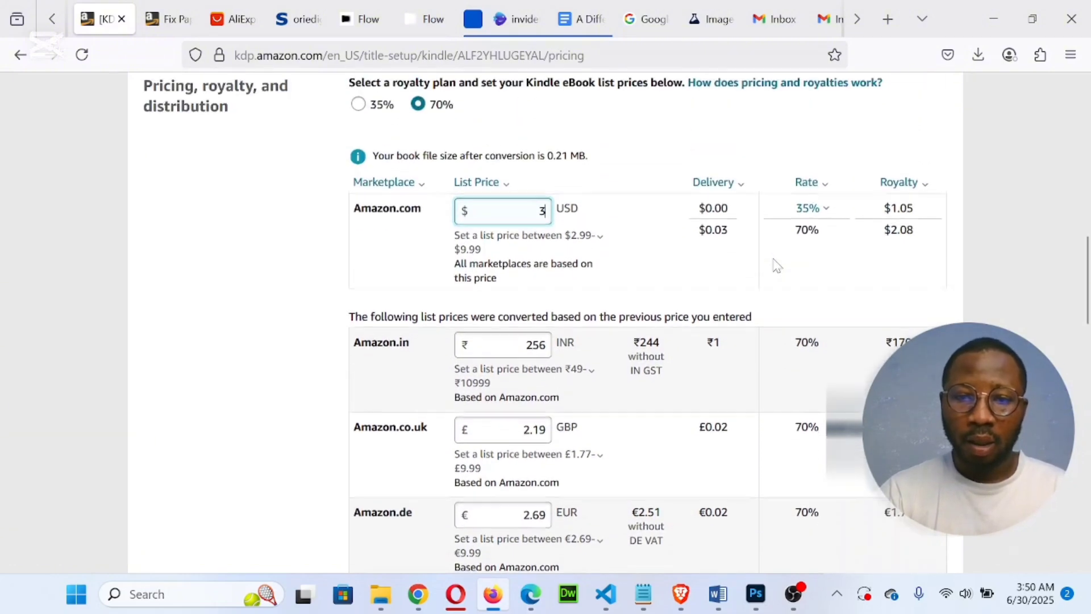
pyautogui.scroll(3, 776, 266)
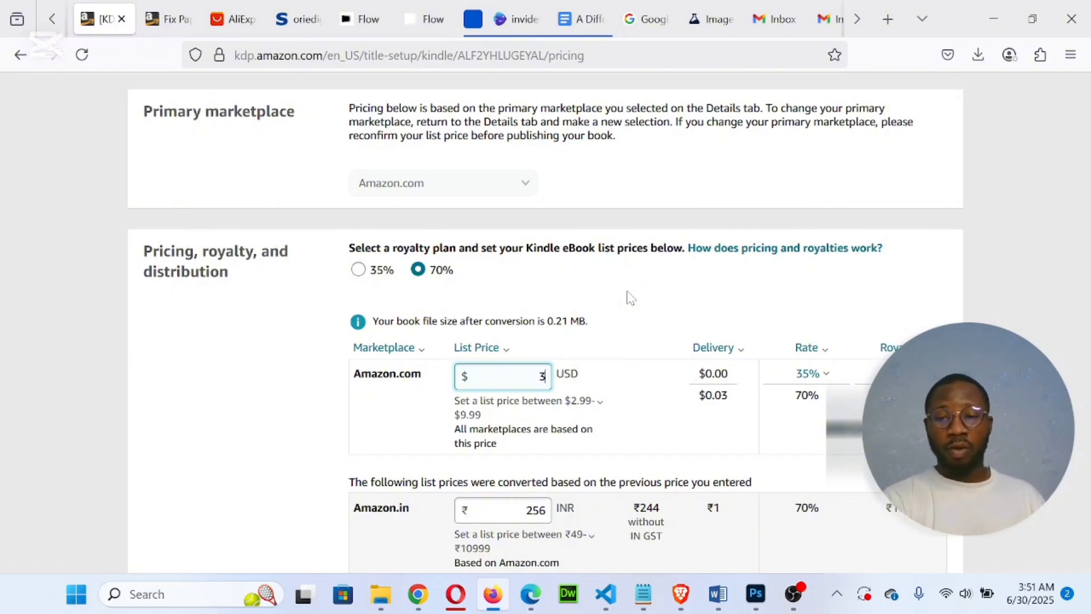
pyautogui.scroll(-4, 630, 296)
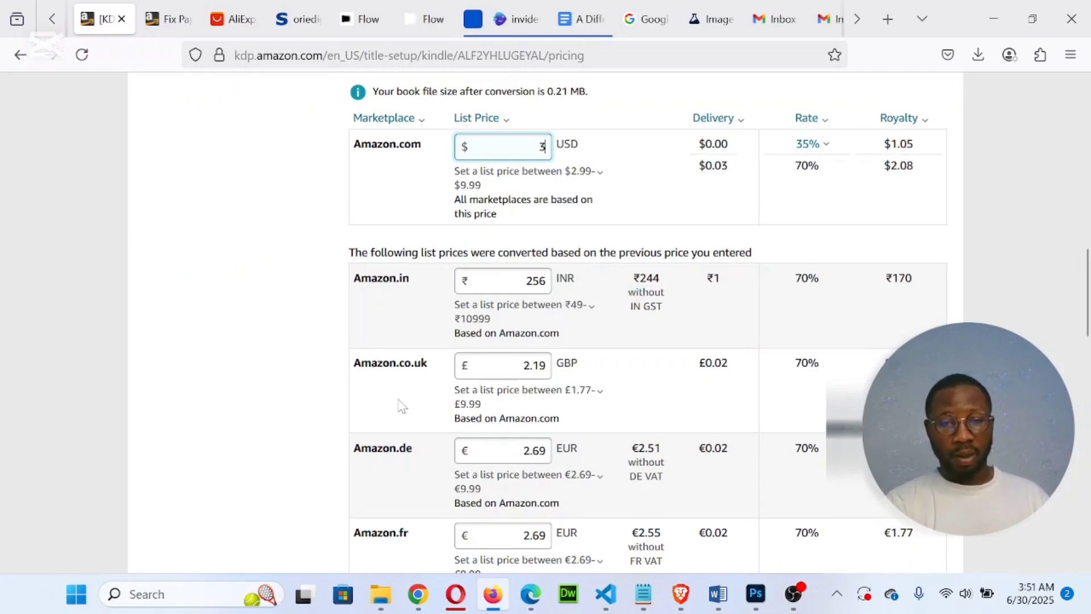
pyautogui.scroll(-2, 404, 407)
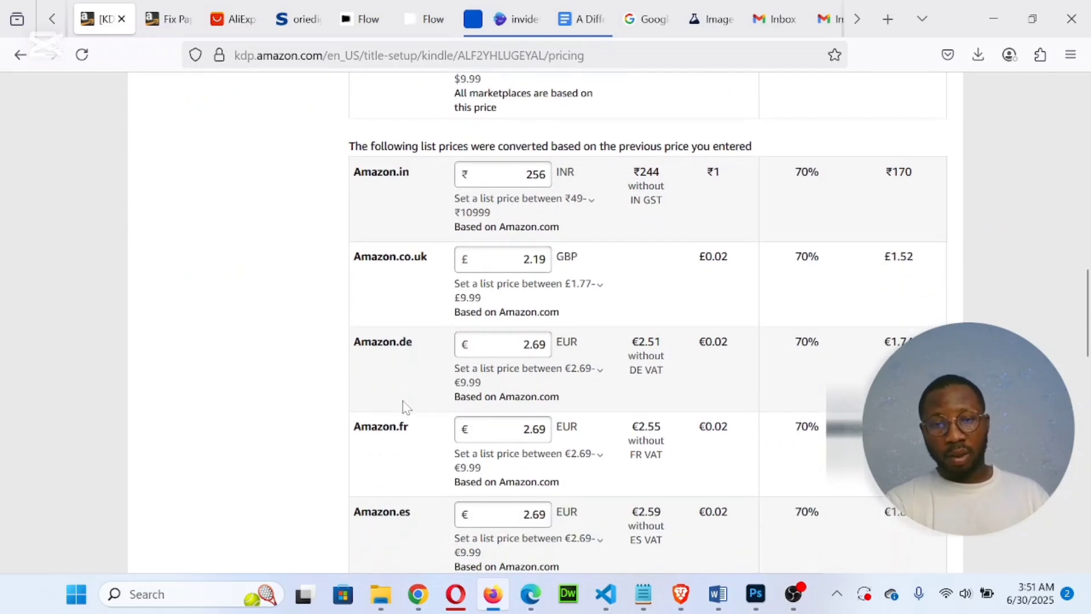
pyautogui.scroll(-3, 405, 408)
pyautogui.scroll(-2, 405, 408)
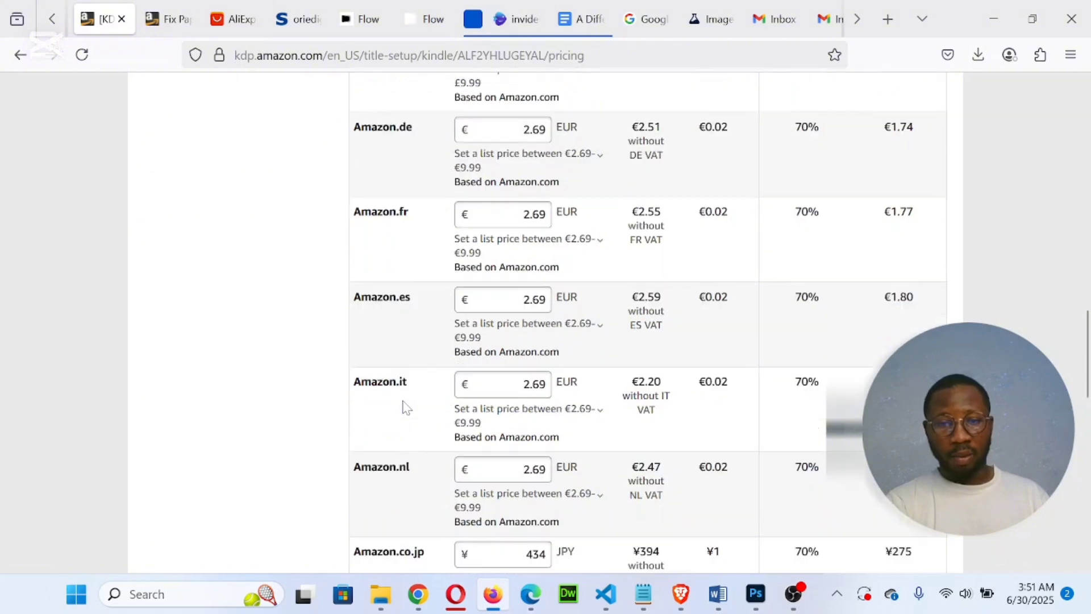
# Publish the Kindle eBook "A DIFFERENT KIND OF WEALTH" and dismiss the submission confirmation without starting a paperback
pyautogui.scroll(-10, 405, 407)
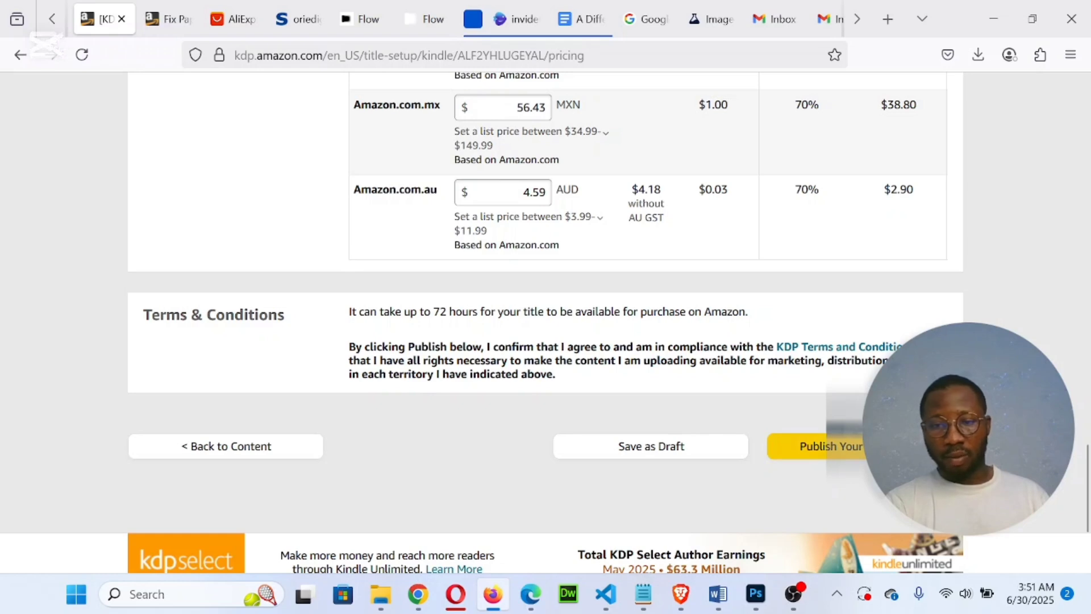
pyautogui.click(862, 454)
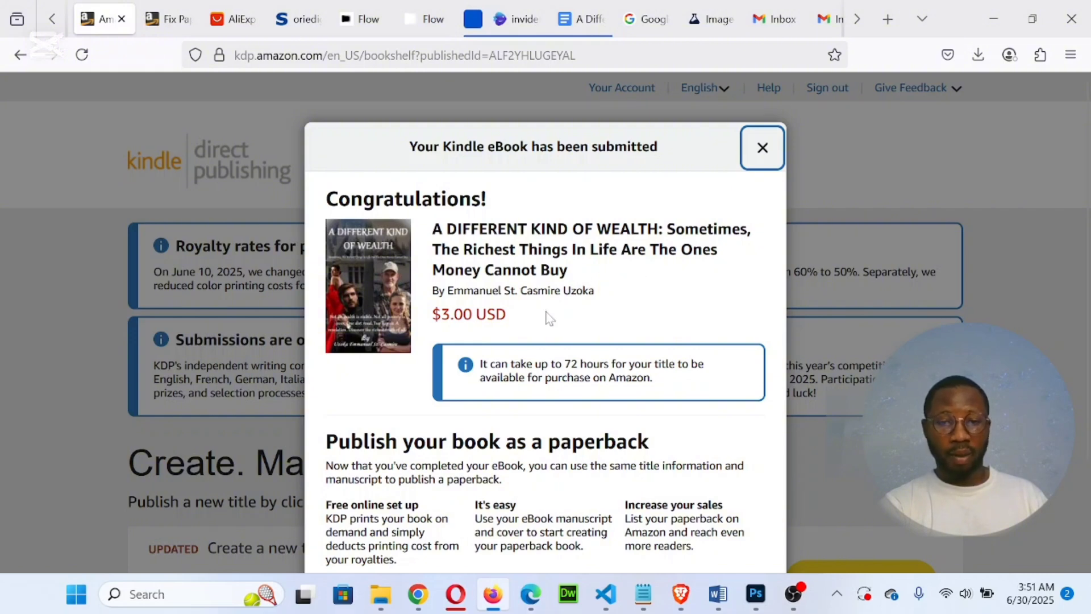
pyautogui.scroll(-2, 613, 298)
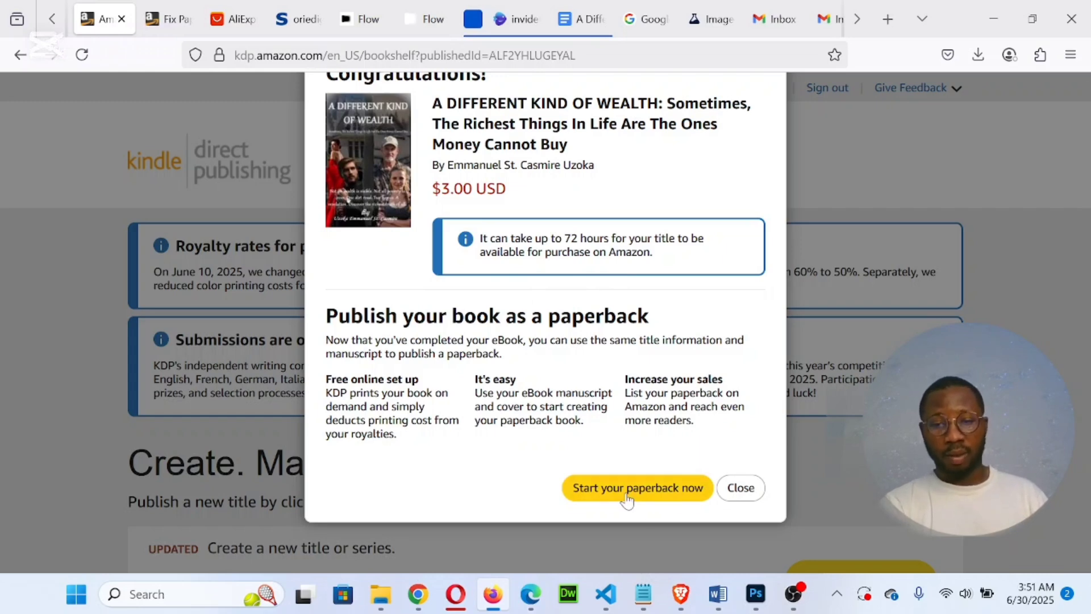
pyautogui.click(740, 488)
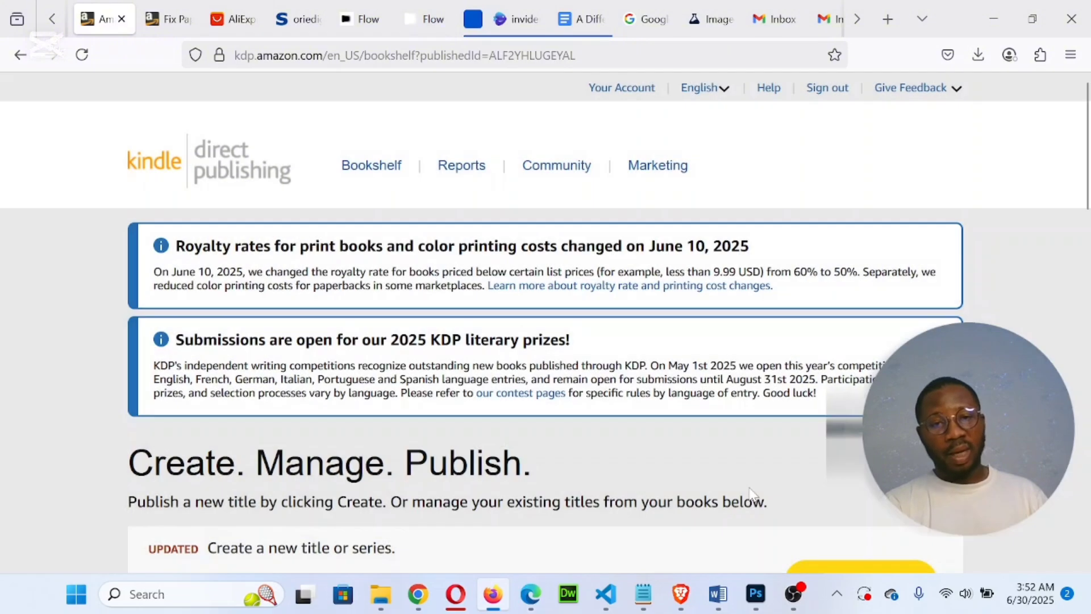
# Check the publishing status and paperback and hardcover options of "A DIFFERENT KIND OF WEALTH" in the Bookshelf
pyautogui.scroll(-10, 739, 453)
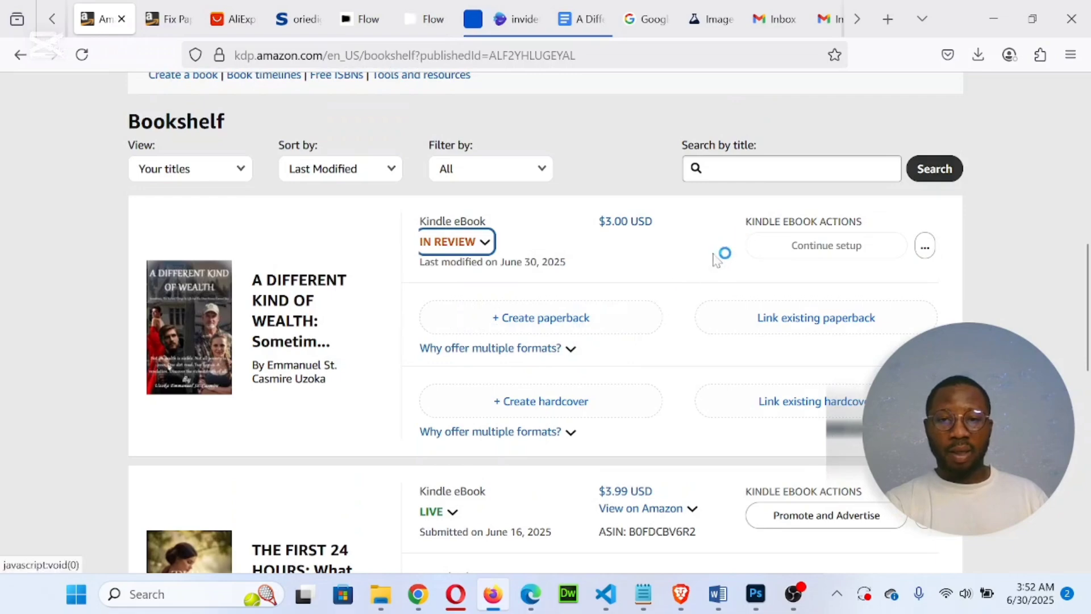
pyautogui.scroll(2, 703, 278)
pyautogui.scroll(-3, 580, 359)
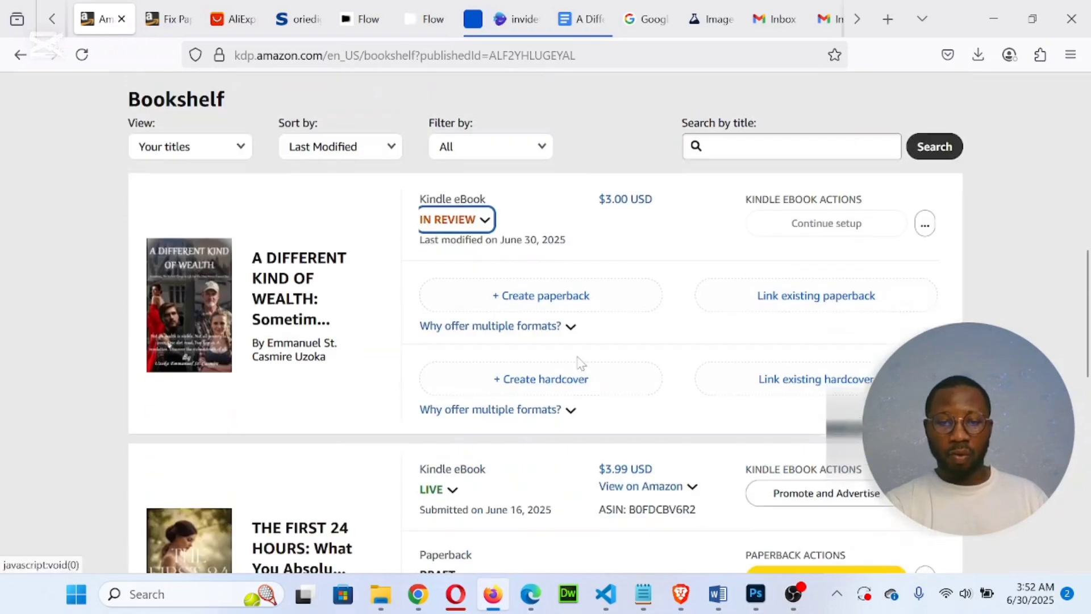
pyautogui.scroll(4, 677, 309)
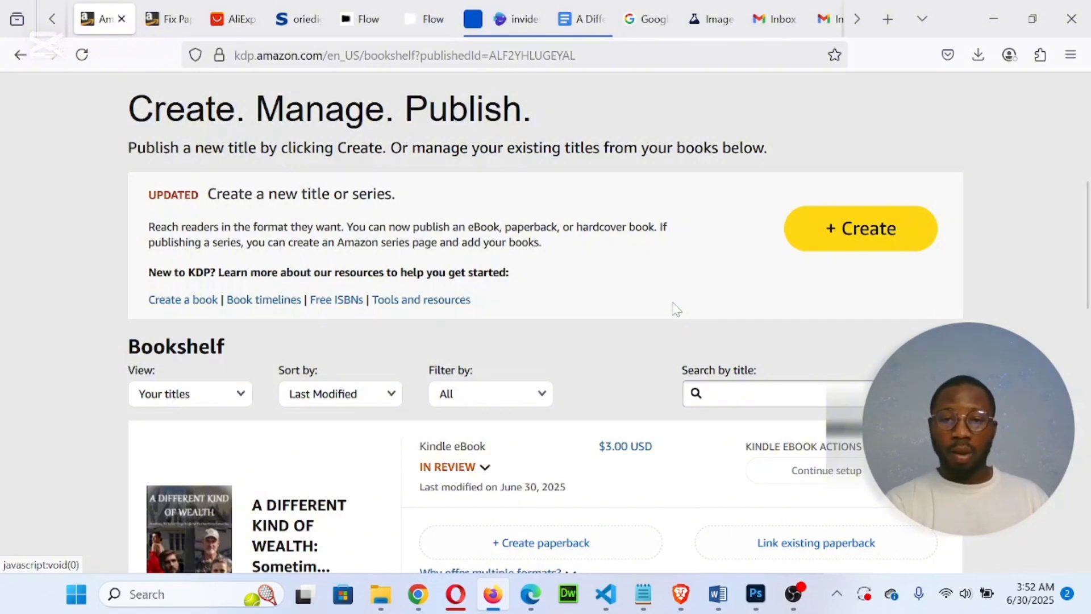
pyautogui.scroll(3, 676, 309)
pyautogui.scroll(3, 676, 309)
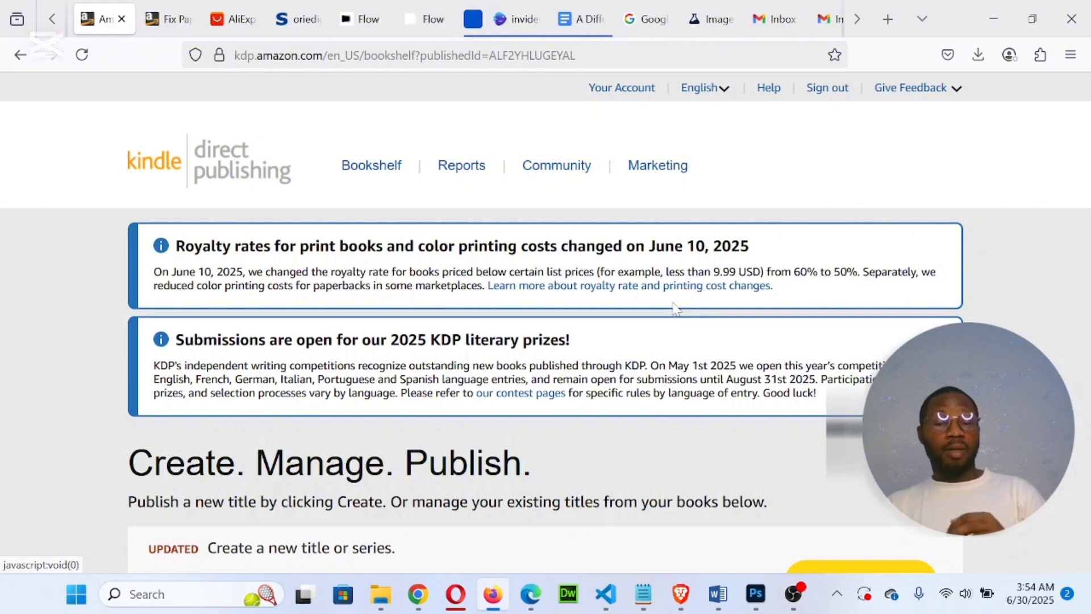
pyautogui.click(676, 309)
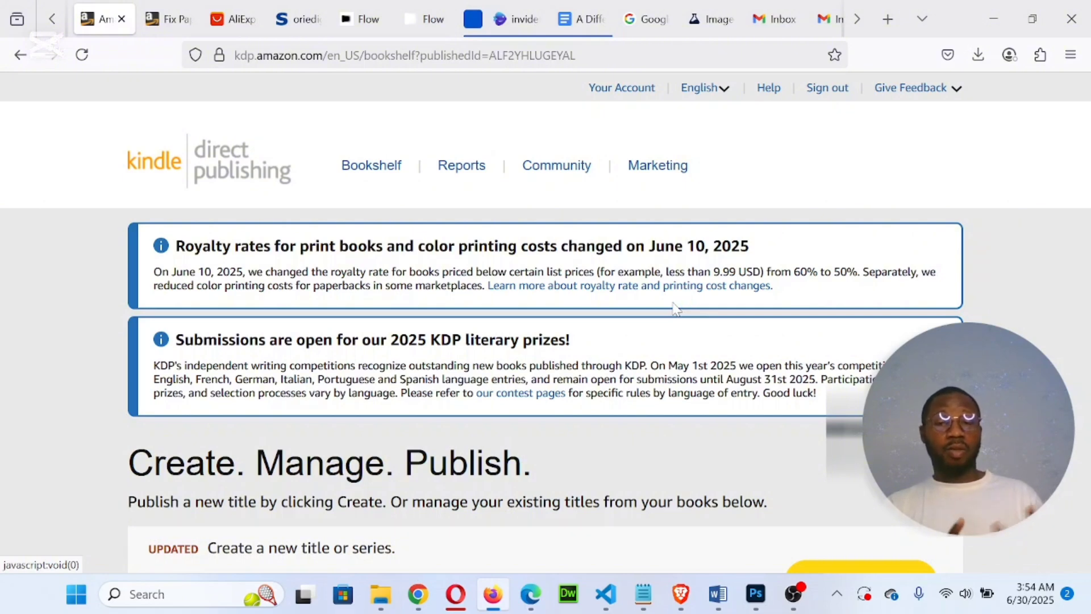